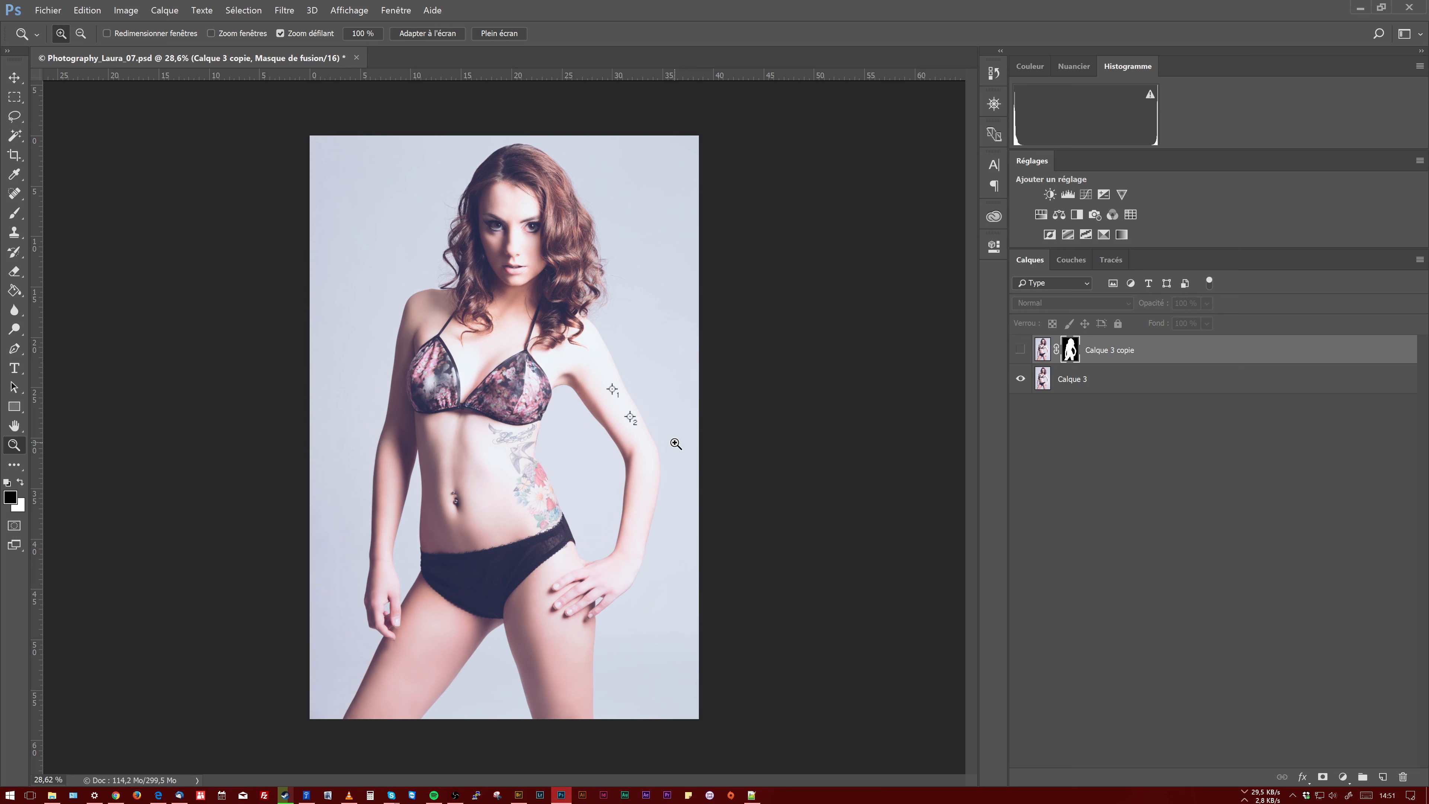
Show only the masked layer Calque 3 copie and select the leftover background gaps between the fingers of both hands with the Magic Wand
left_click(1021, 379)
left_click(1021, 349)
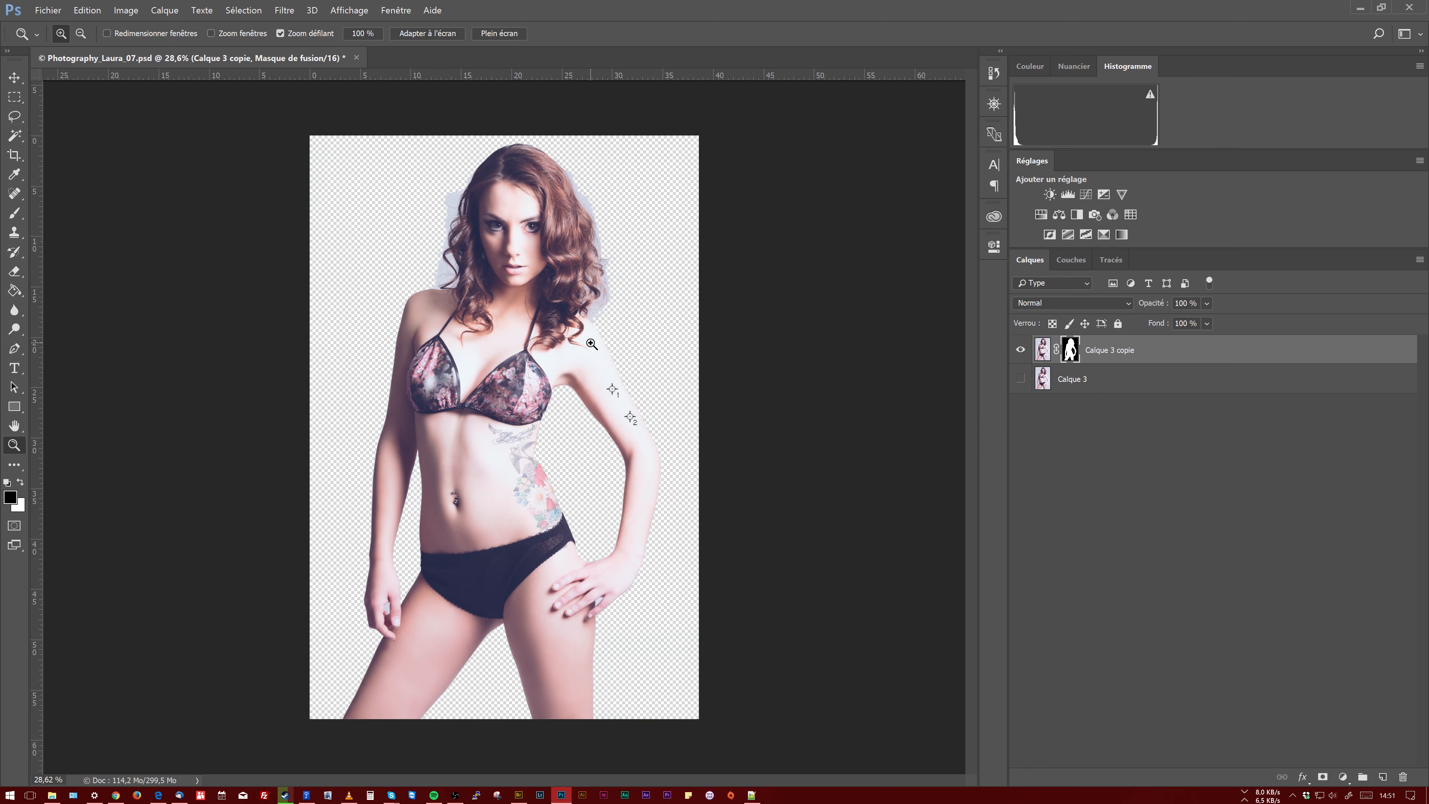
left_click_drag(397, 623, 494, 519)
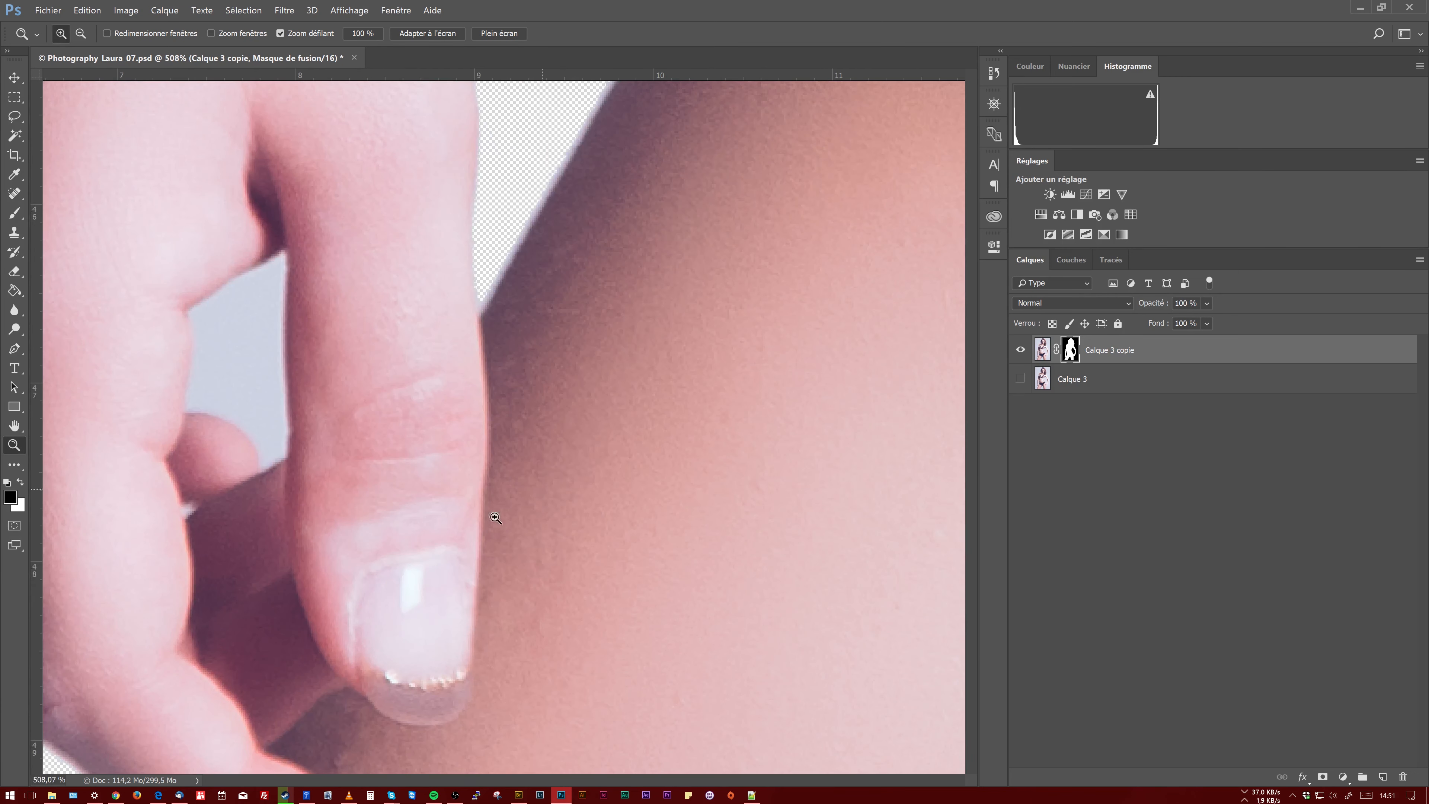
key("w")
left_click(221, 342)
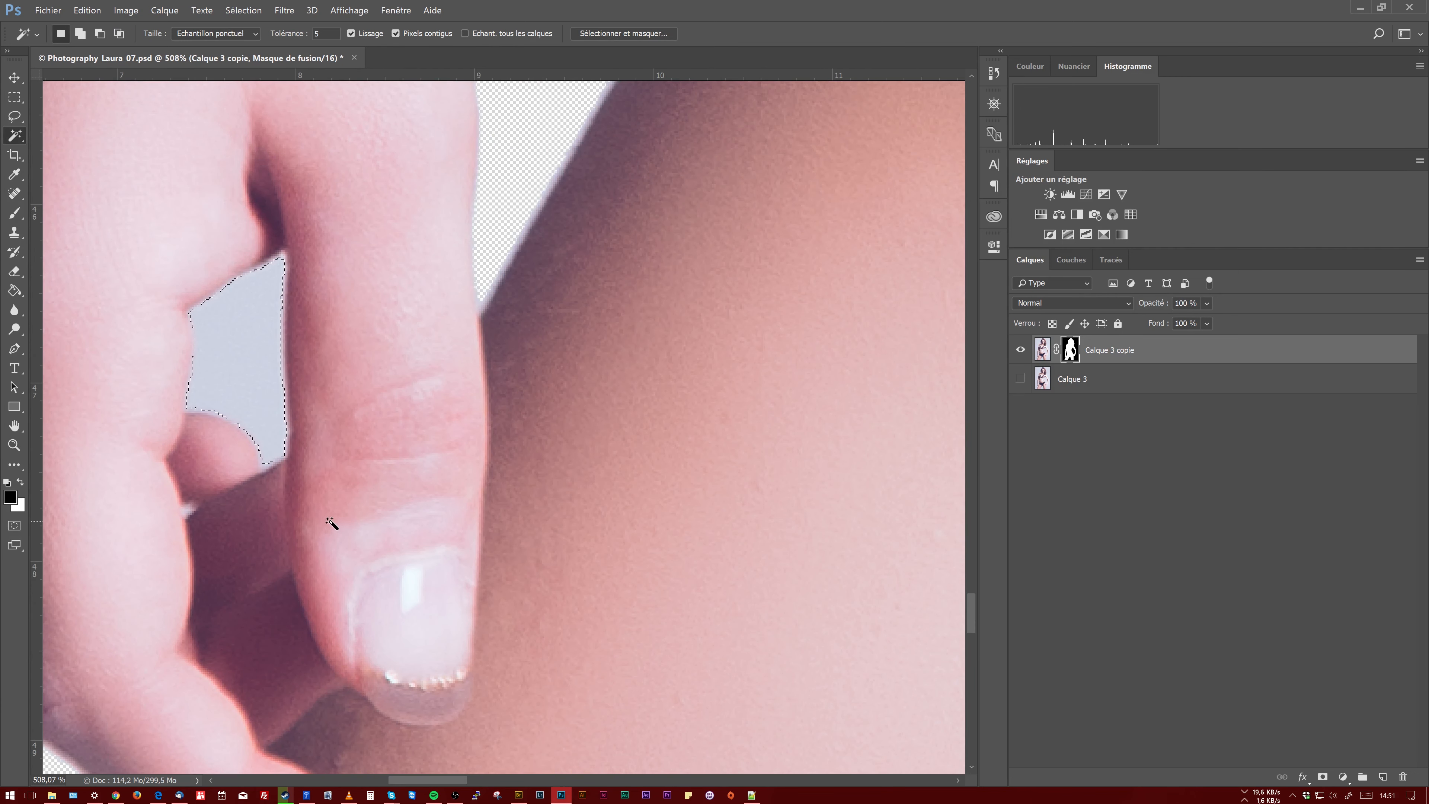
left_click_drag(747, 440, 188, 376)
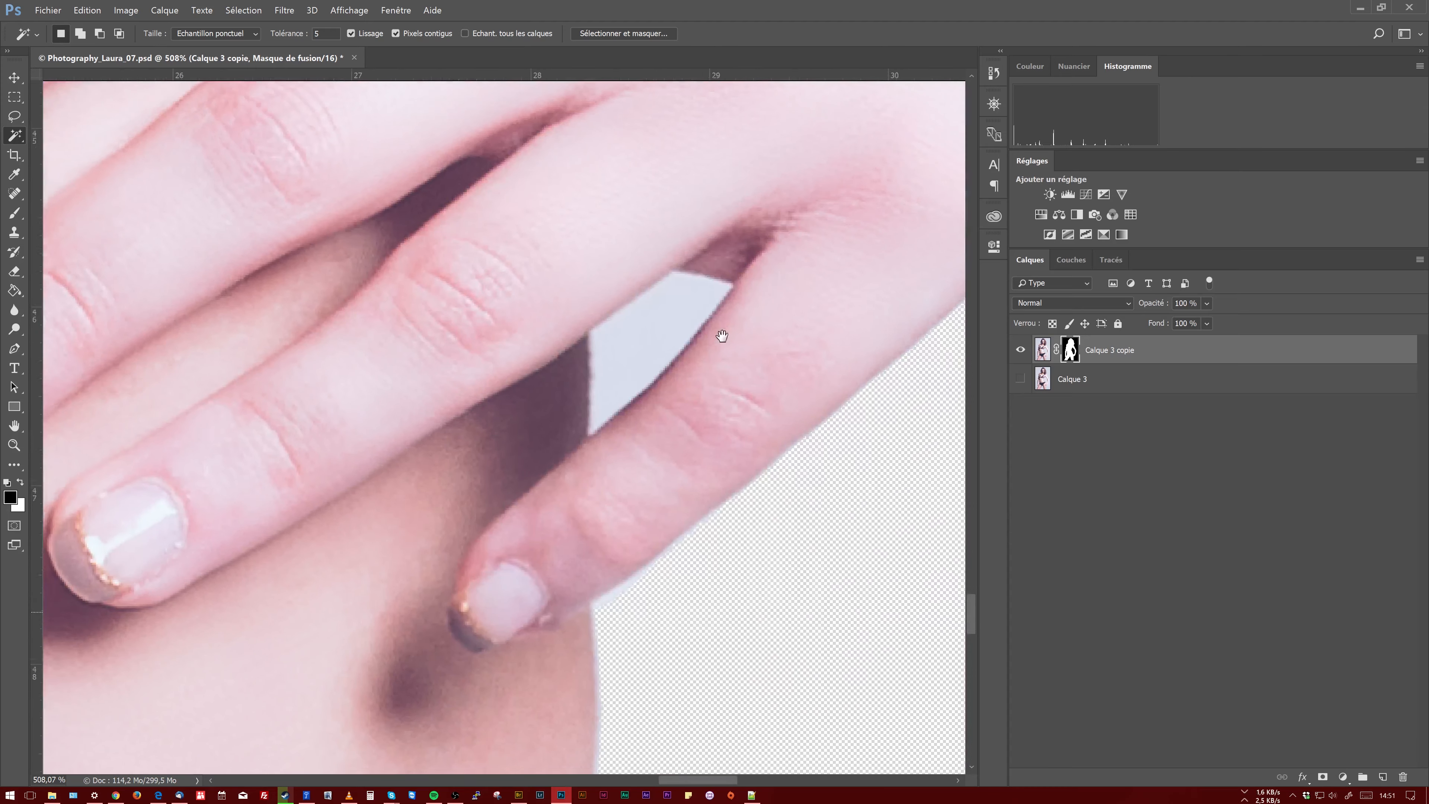
left_click_drag(648, 376, 447, 485)
left_click(447, 485, "shift")
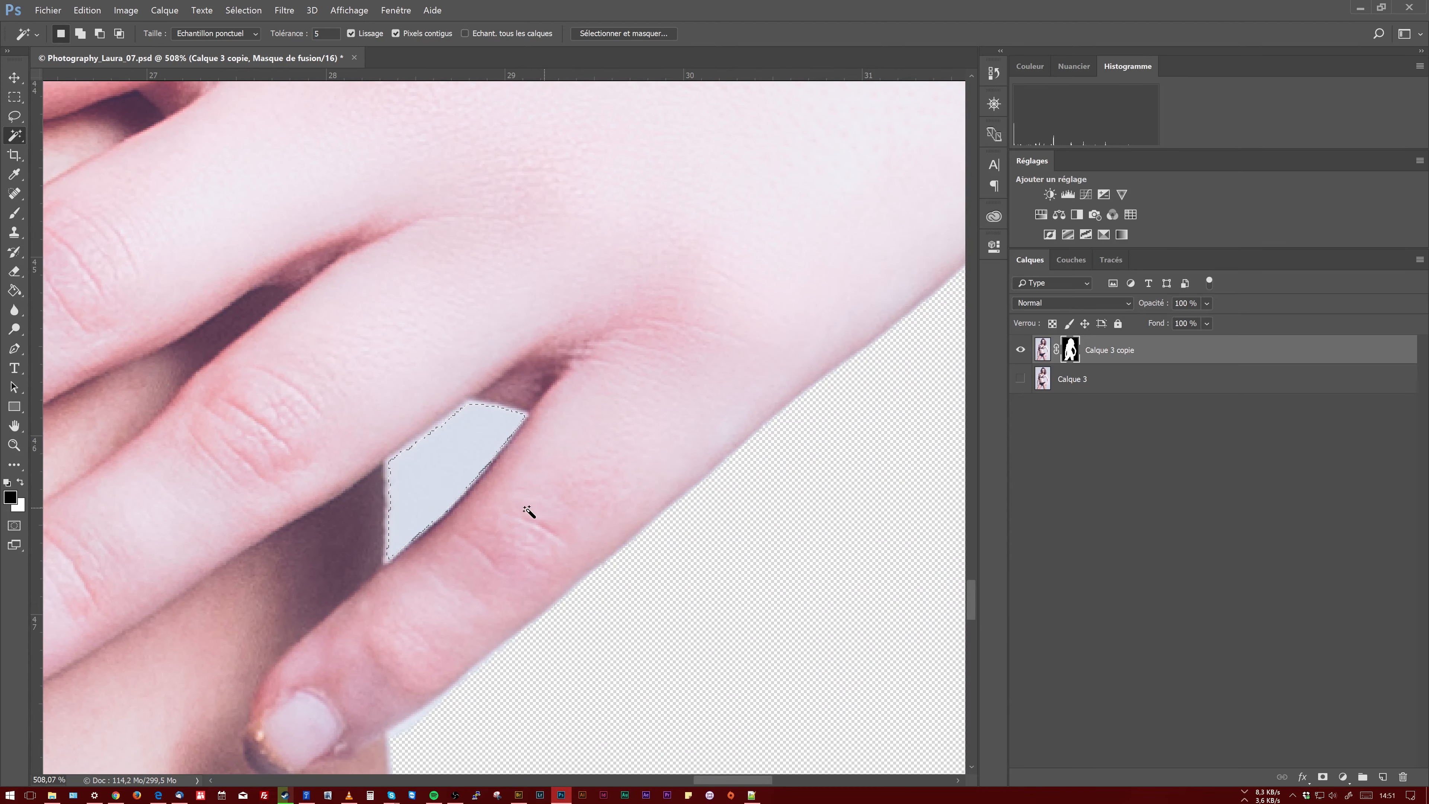
Fill the selected finger gaps on the layer mask with black at Normal mode and 100% opacity, and deselect
key("b")
left_click(87, 10)
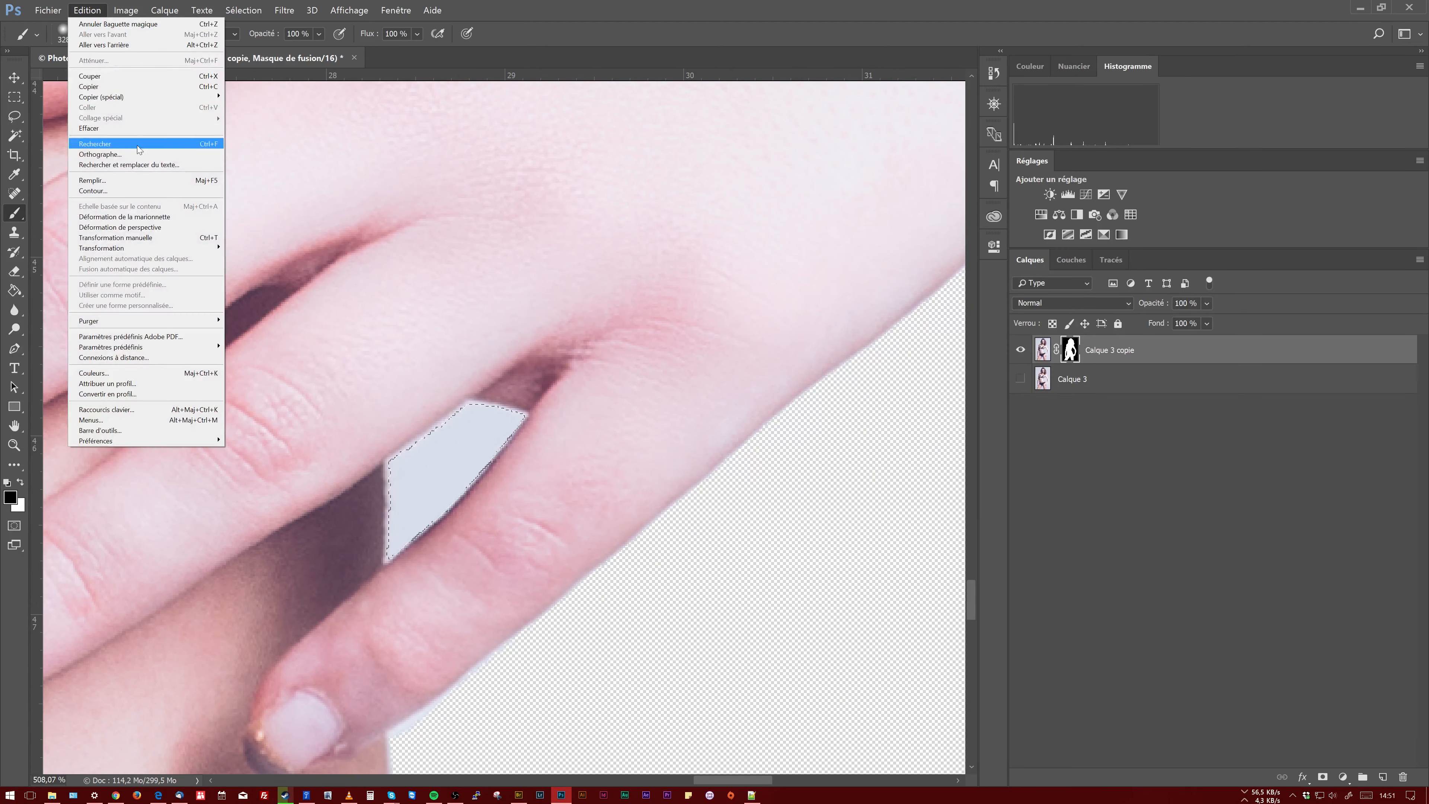
left_click(147, 181)
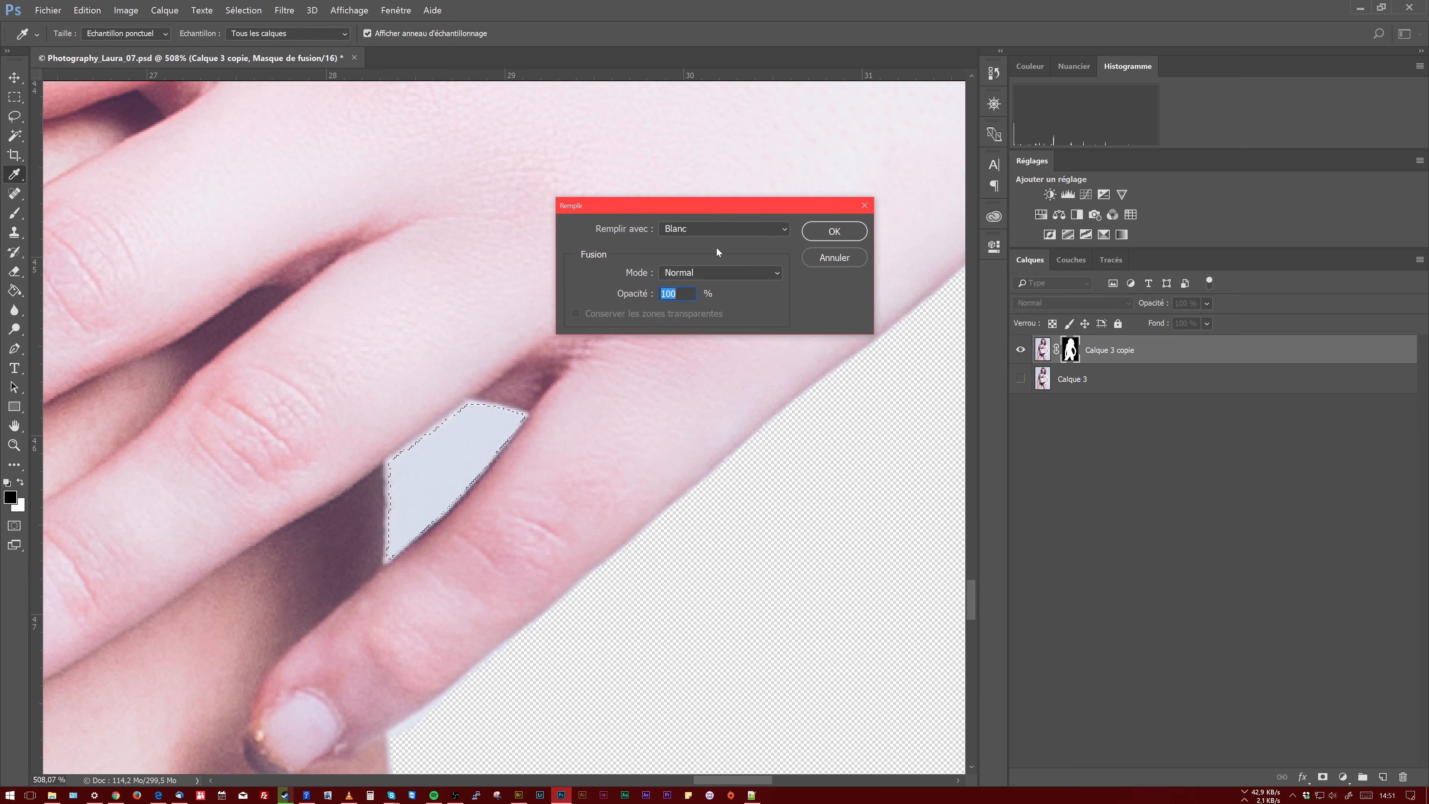
left_click(719, 229)
left_click(720, 325)
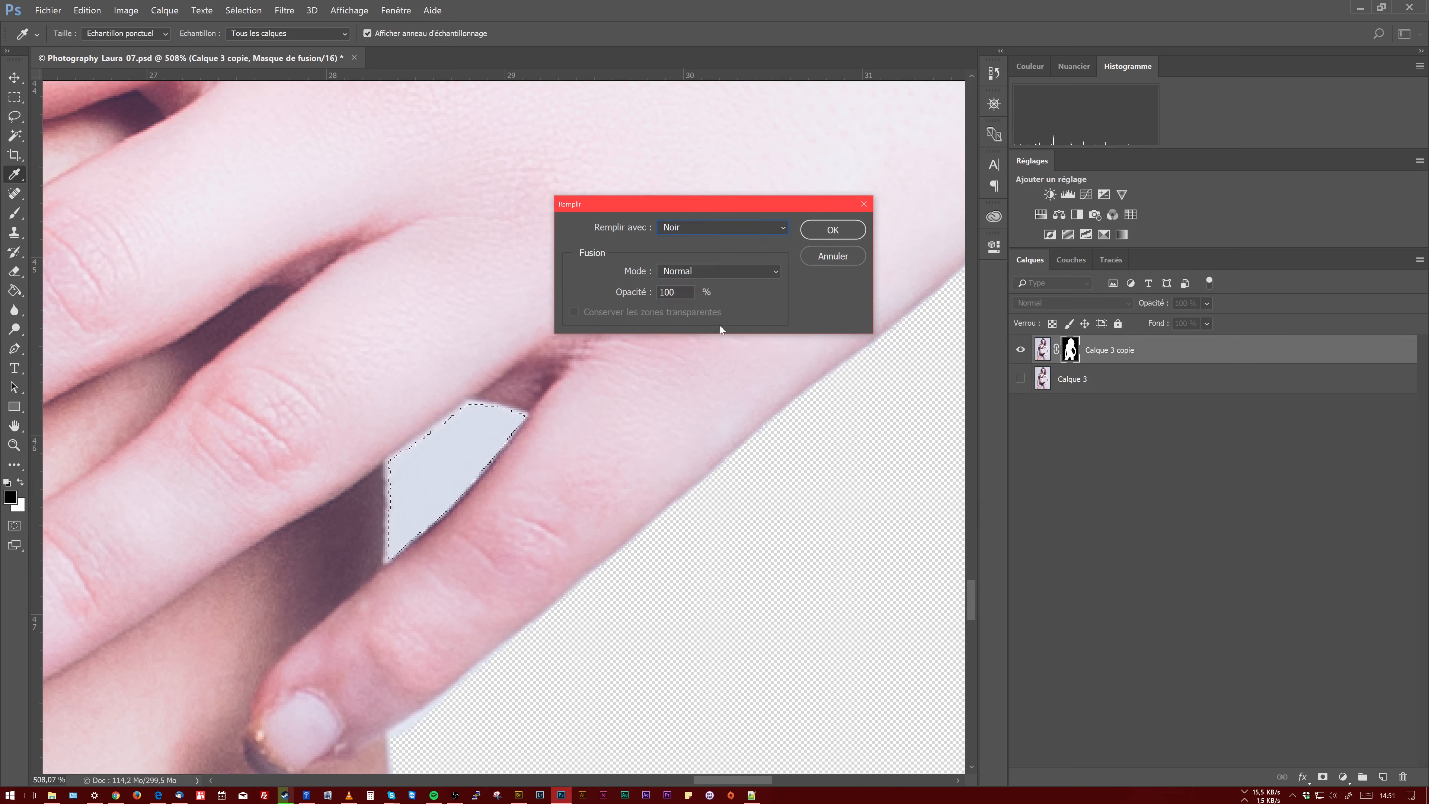
left_click(836, 232)
key("ctrl+d")
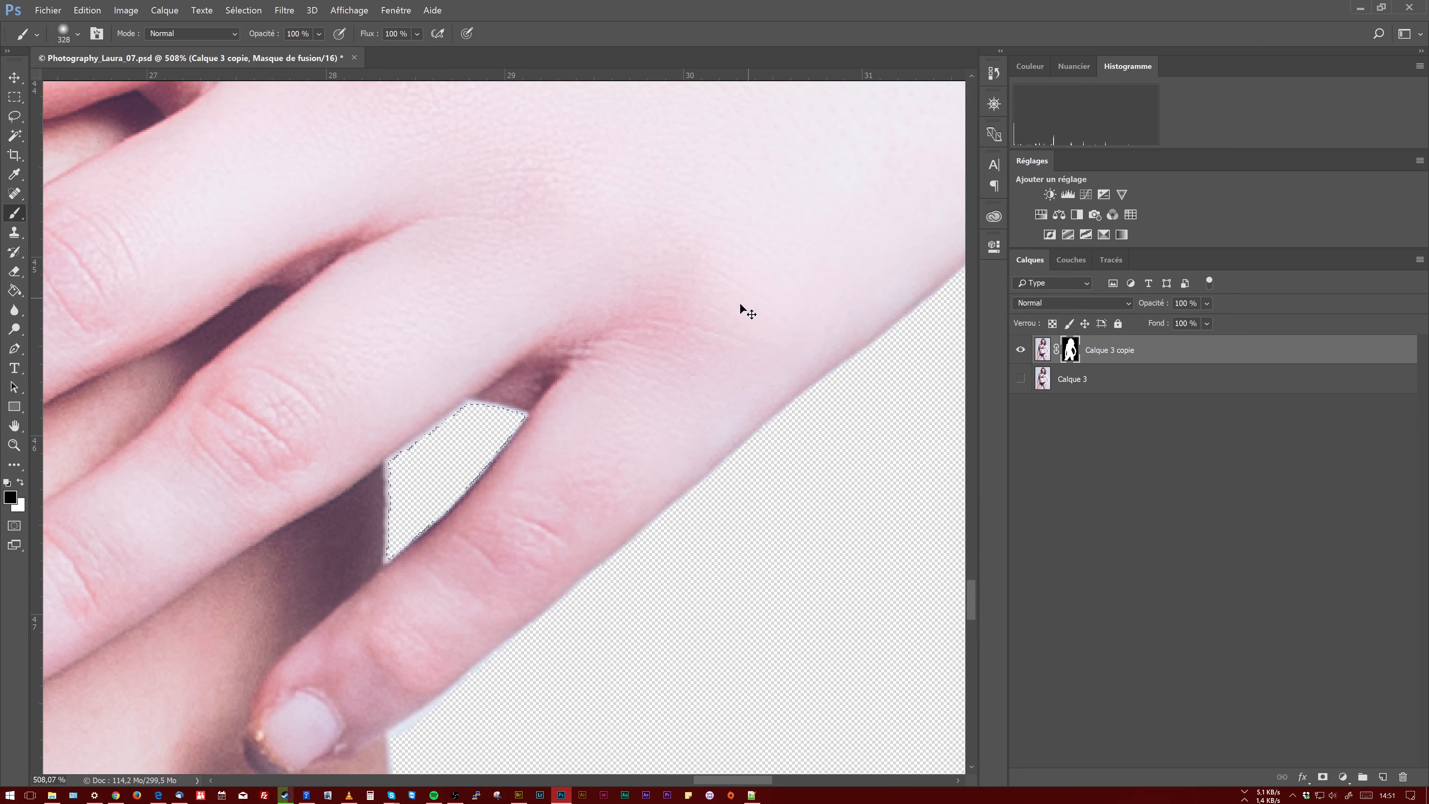
Examine the cutout edges around the hand, torso, armpit and both arms for leftover background
key("z")
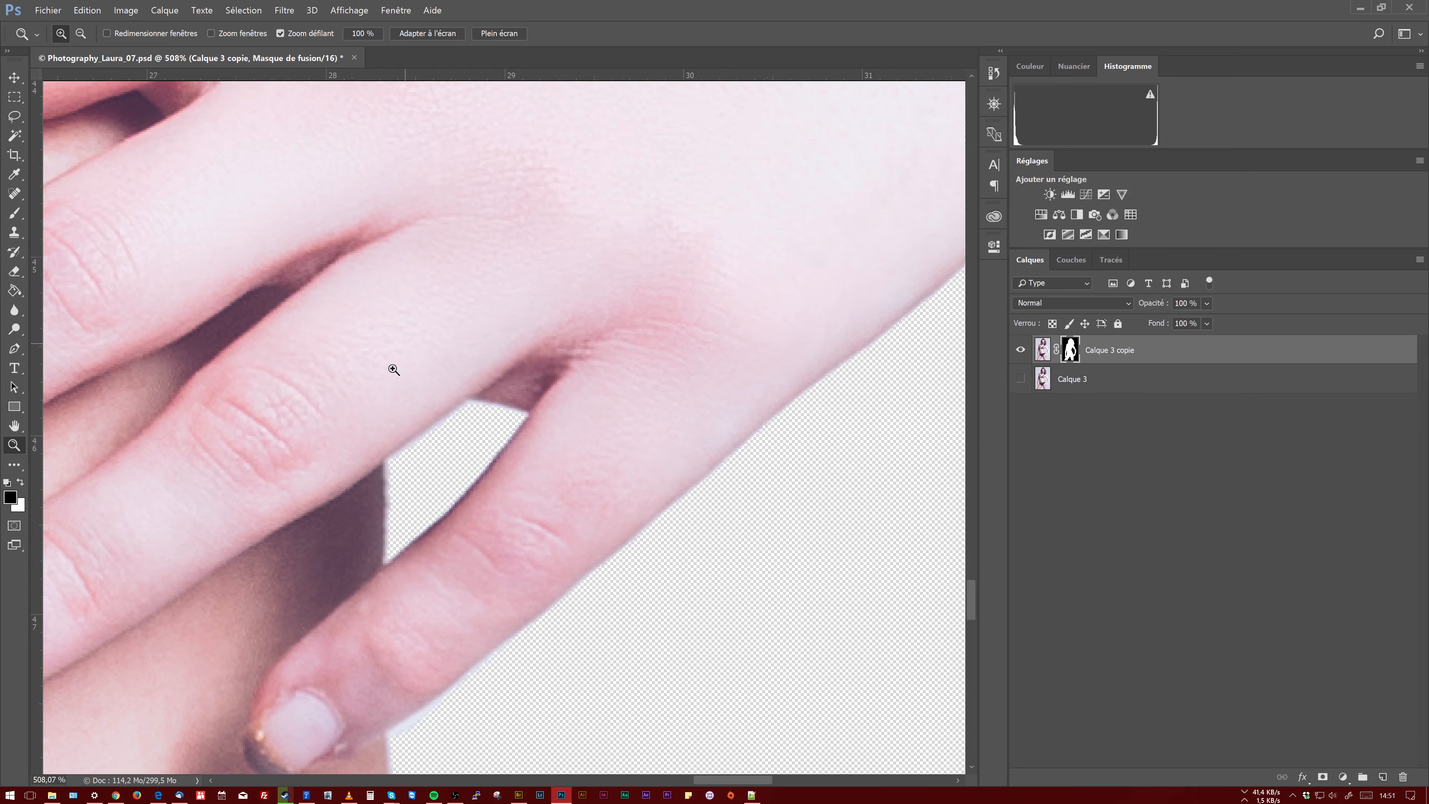
left_click_drag(394, 369, 319, 510)
left_click_drag(288, 352, 606, 663)
left_click_drag(557, 339, 630, 445)
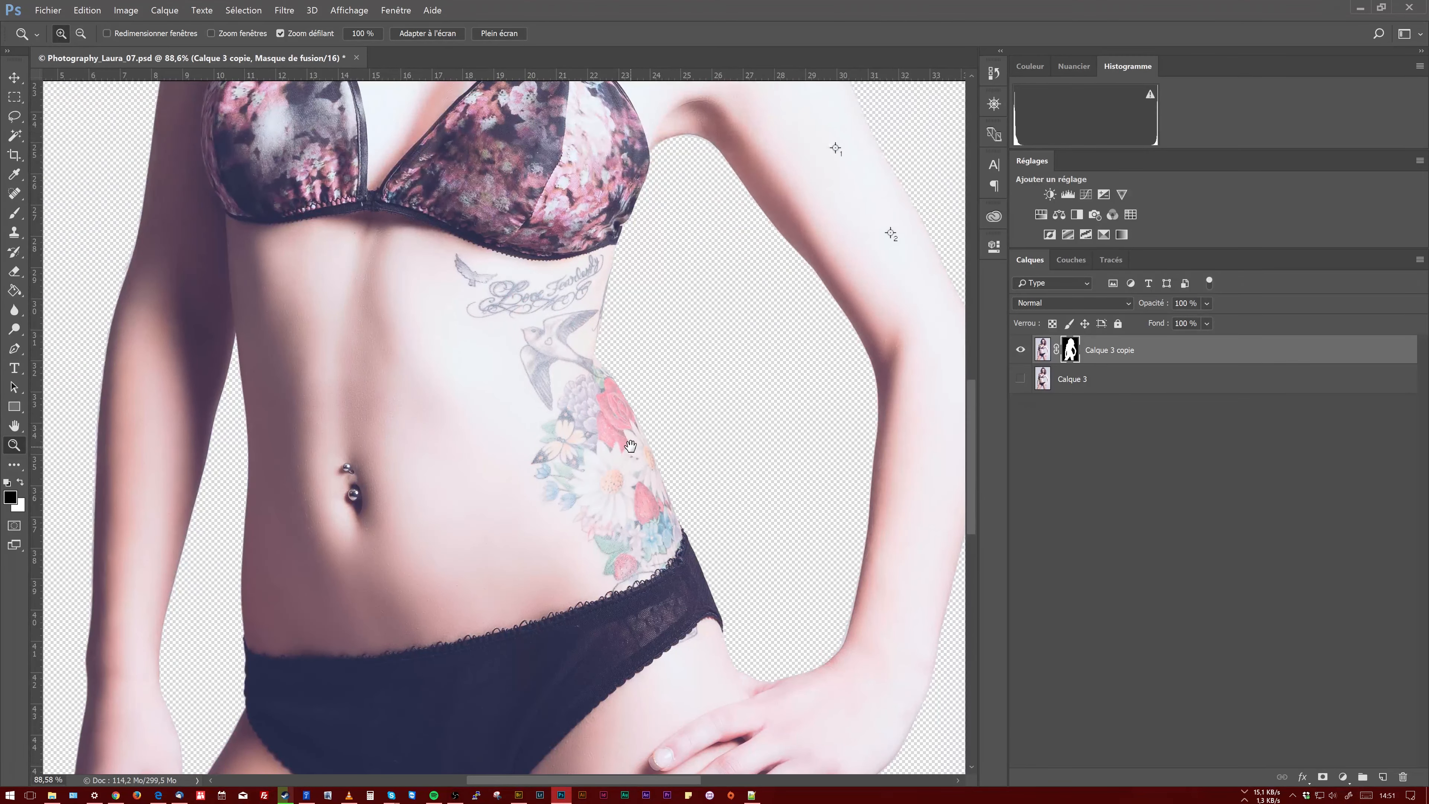
left_click_drag(624, 324, 638, 489)
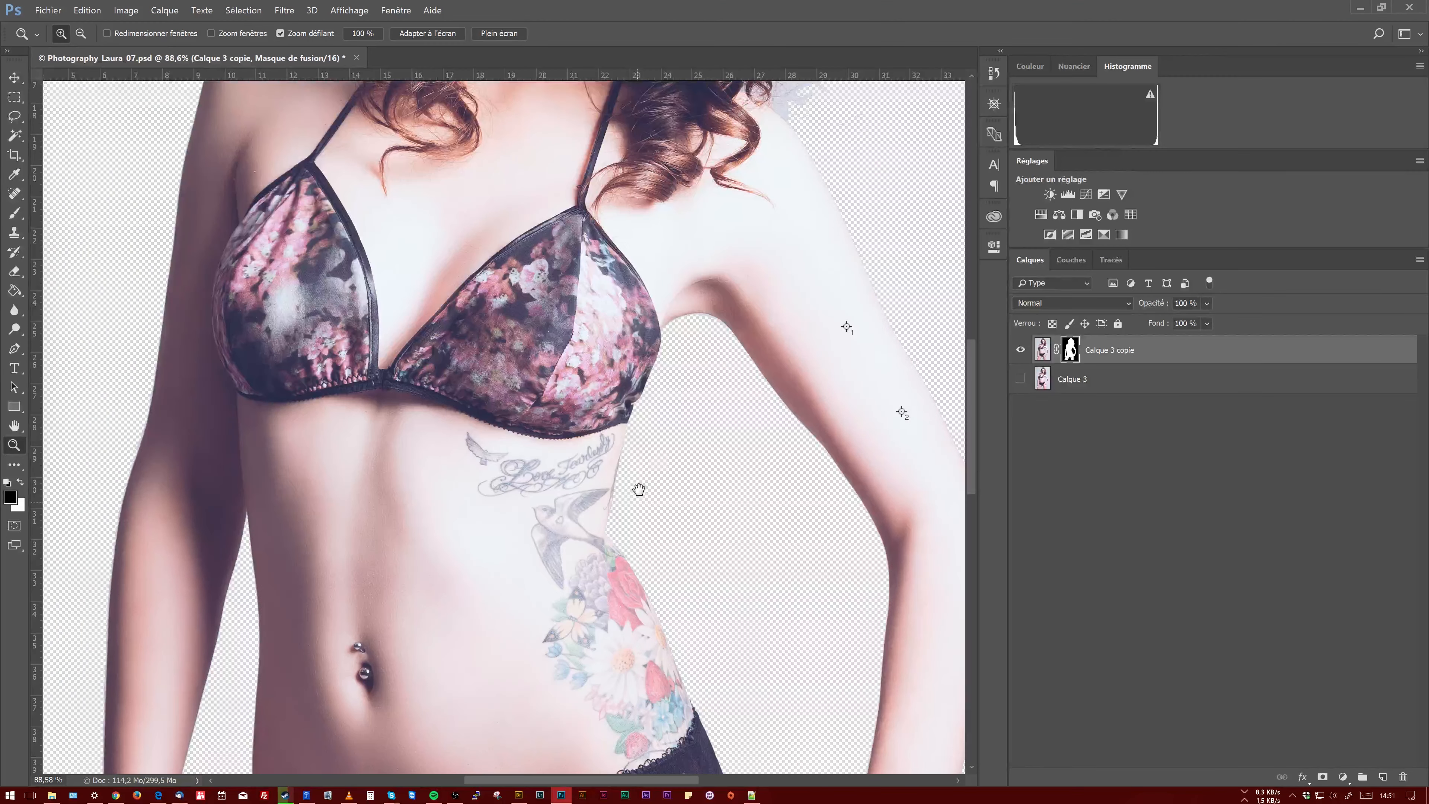
left_click_drag(724, 319, 817, 256)
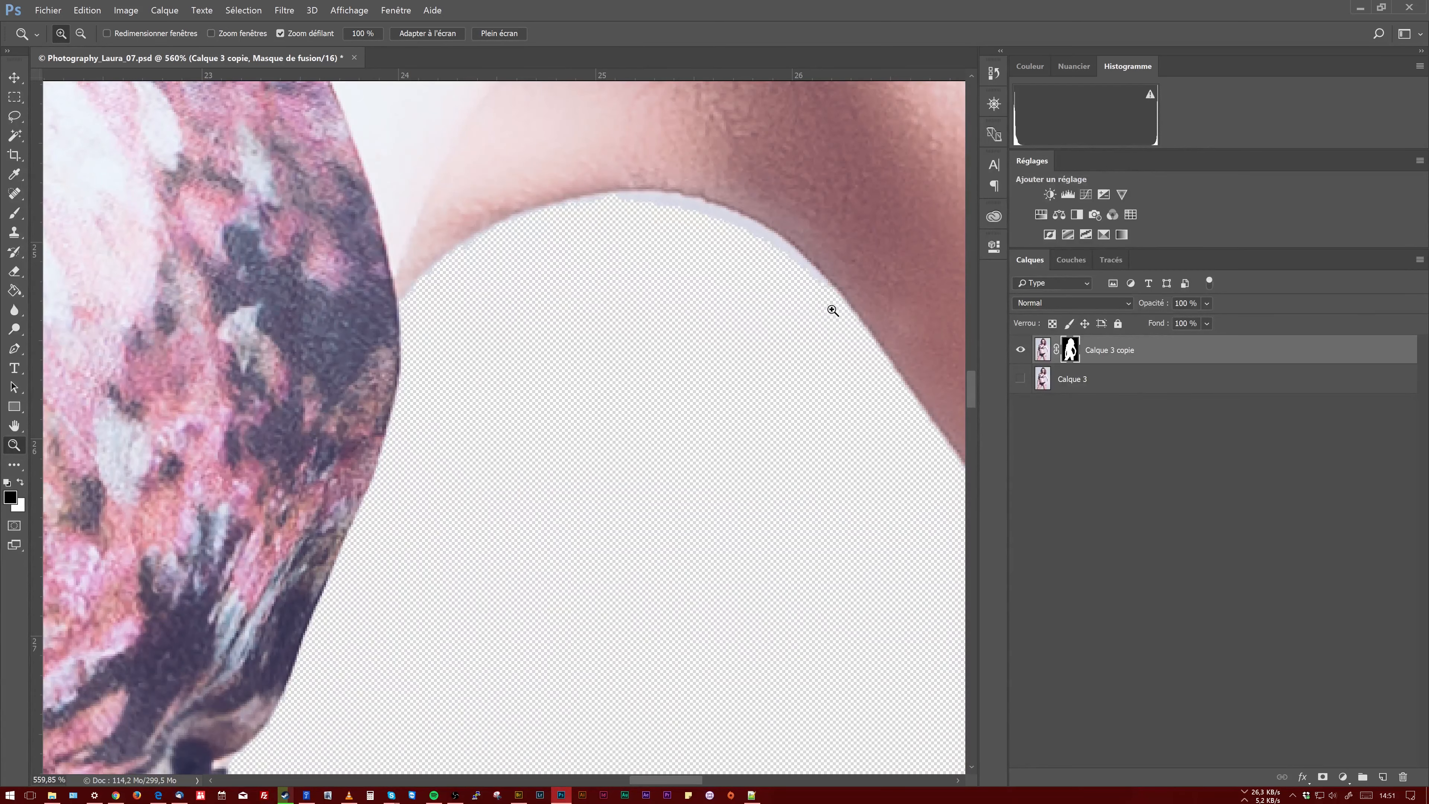
left_click_drag(587, 329, 692, 217)
left_click_drag(428, 343, 765, 327)
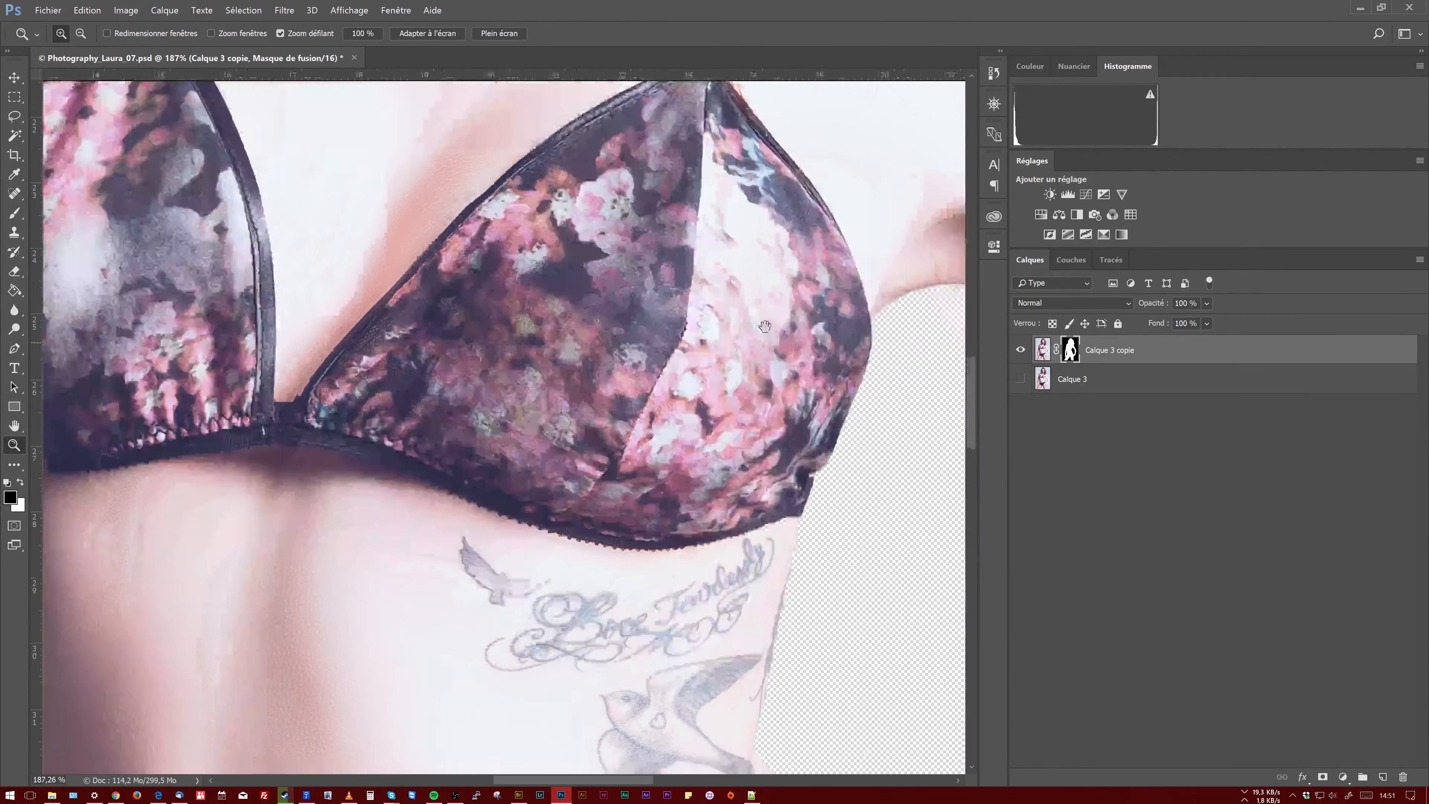
scroll(765, 326, "left", 5)
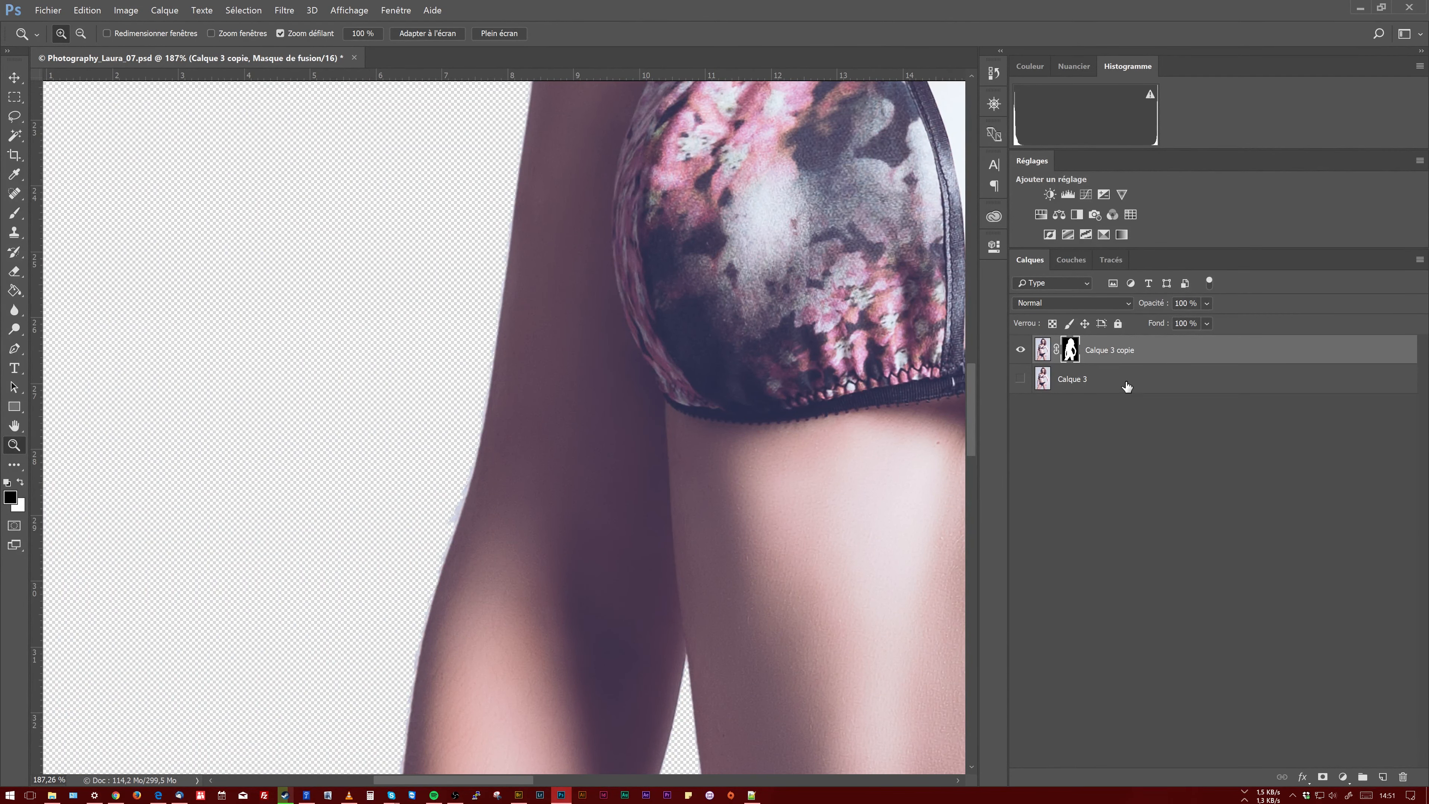
Add a solid colour fill layer directly above Calque 3 in pale pink #fce0e6
left_click(1149, 386)
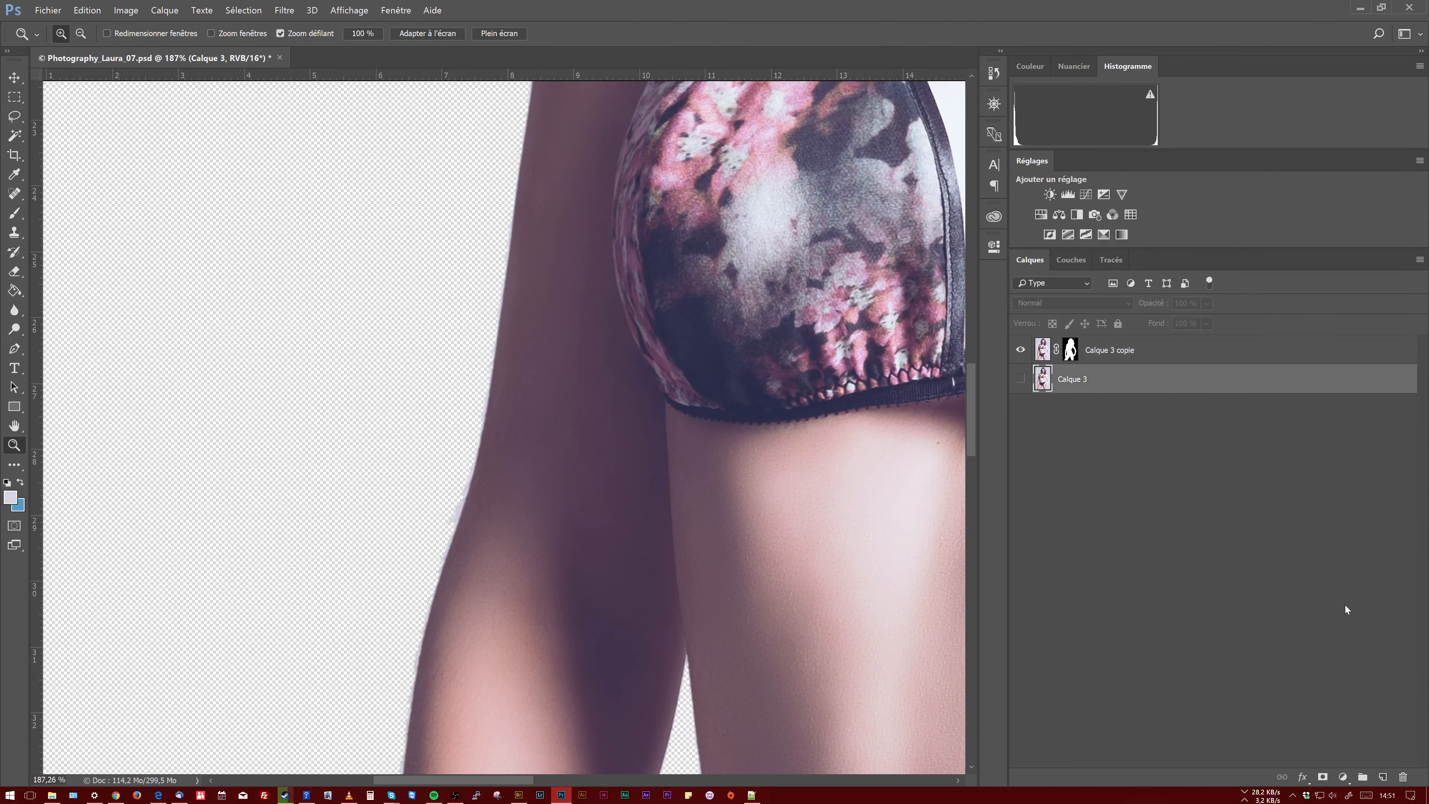
left_click(1343, 777)
left_click(1353, 555)
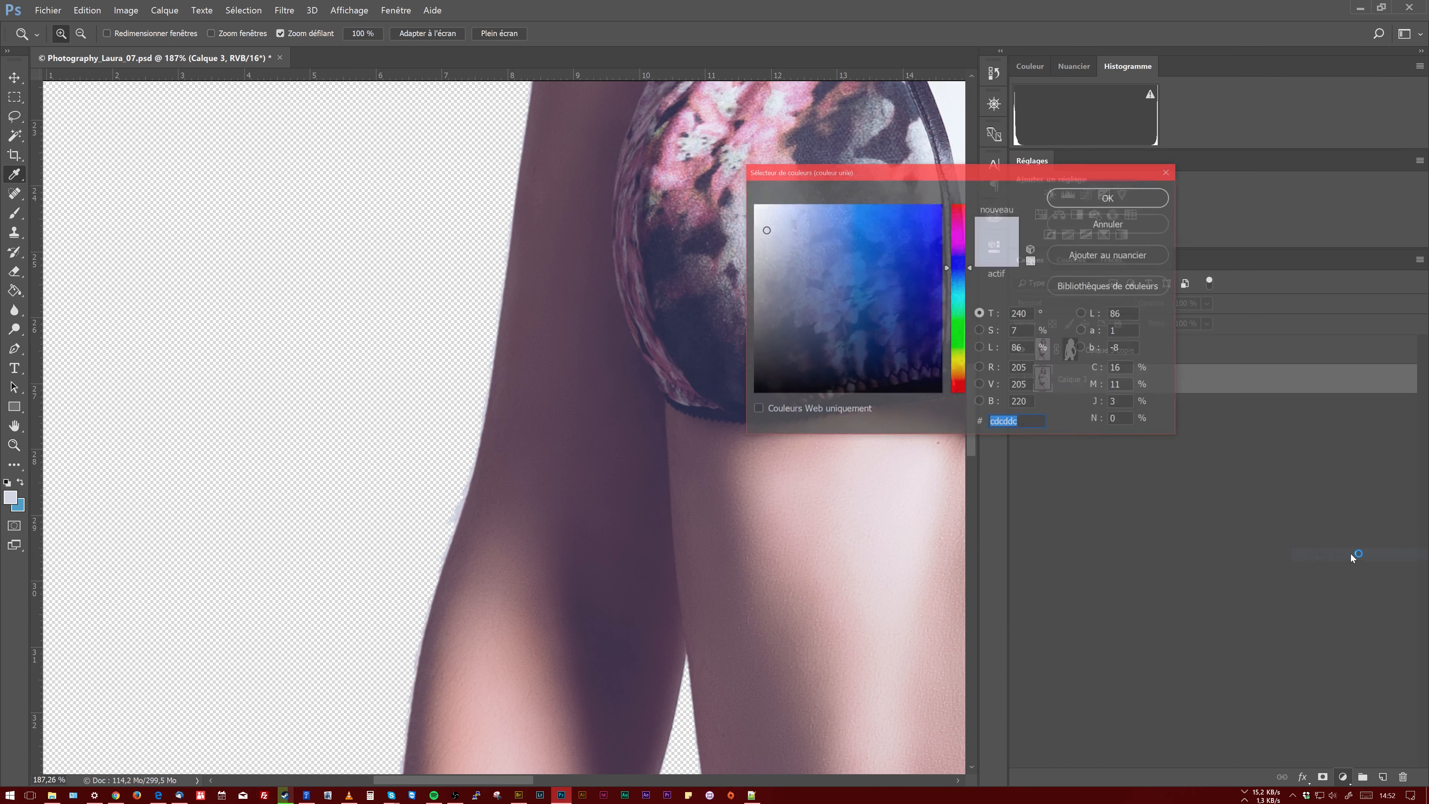
left_click(561, 241)
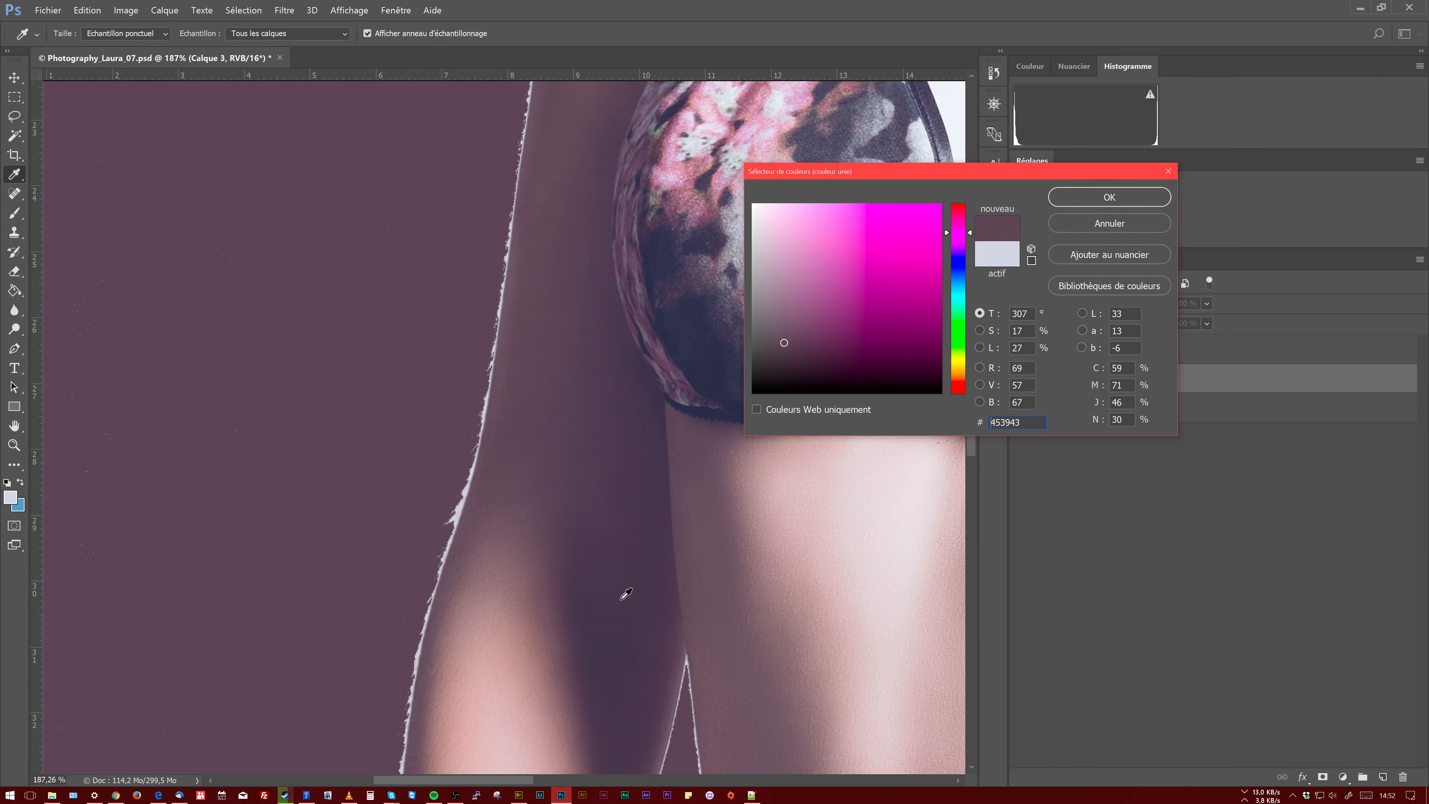
left_click(757, 560)
left_click(875, 559)
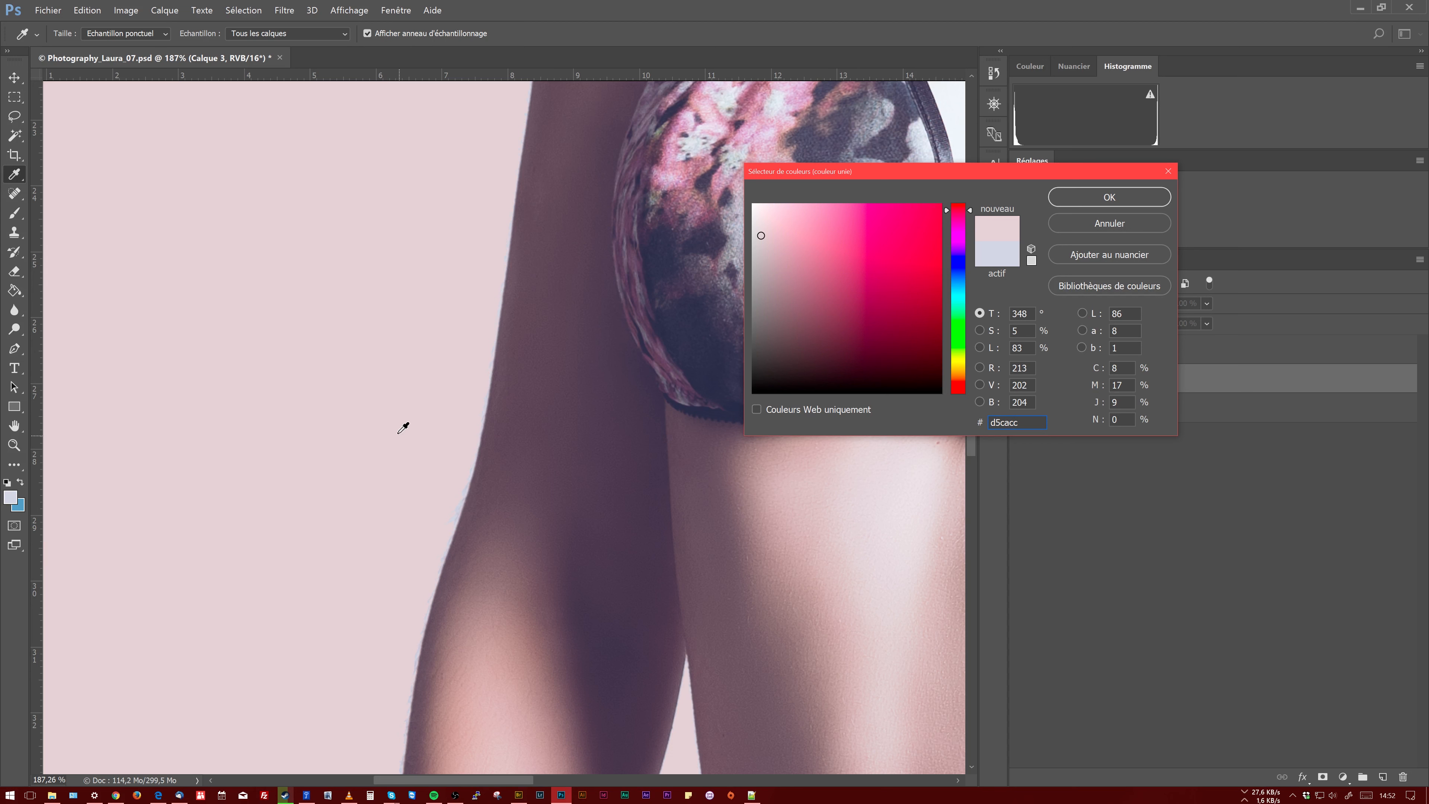
left_click(792, 217)
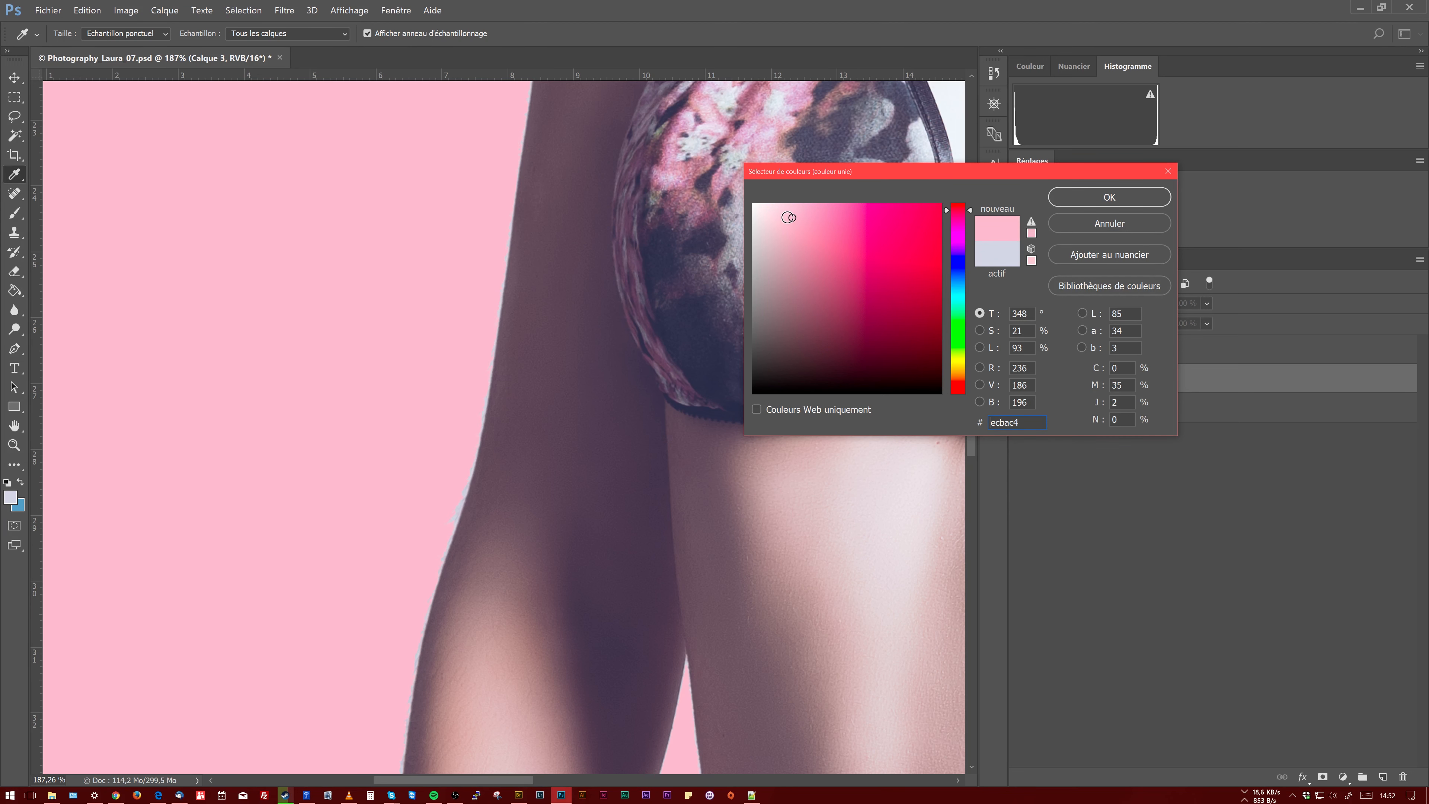
left_click_drag(789, 218, 773, 205)
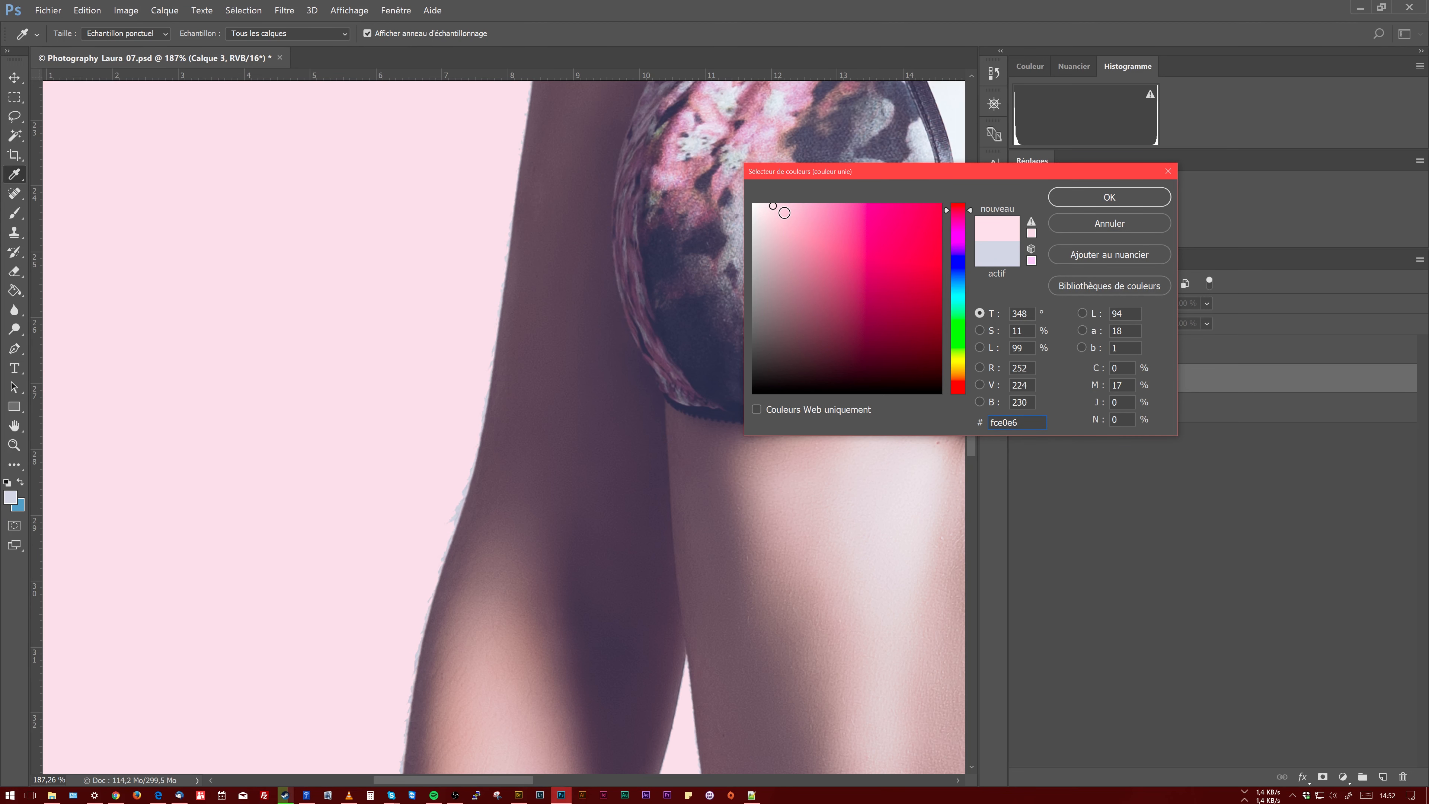
left_click(1109, 197)
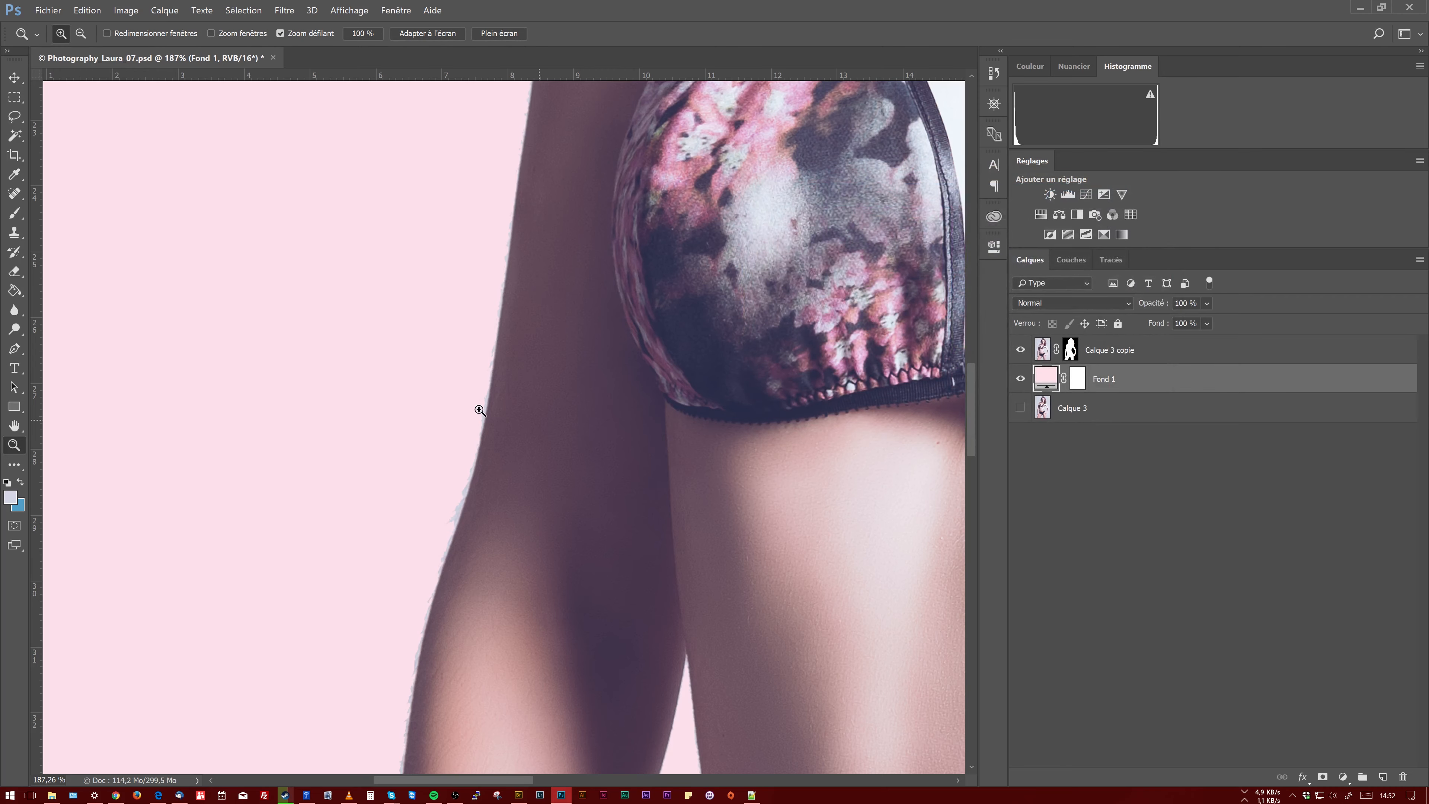
Open the layer mask of Calque 3 copie in Select and Mask, with the hair in view
key("z")
left_click_drag(647, 437, 482, 248)
left_click_drag(814, 332, 555, 322)
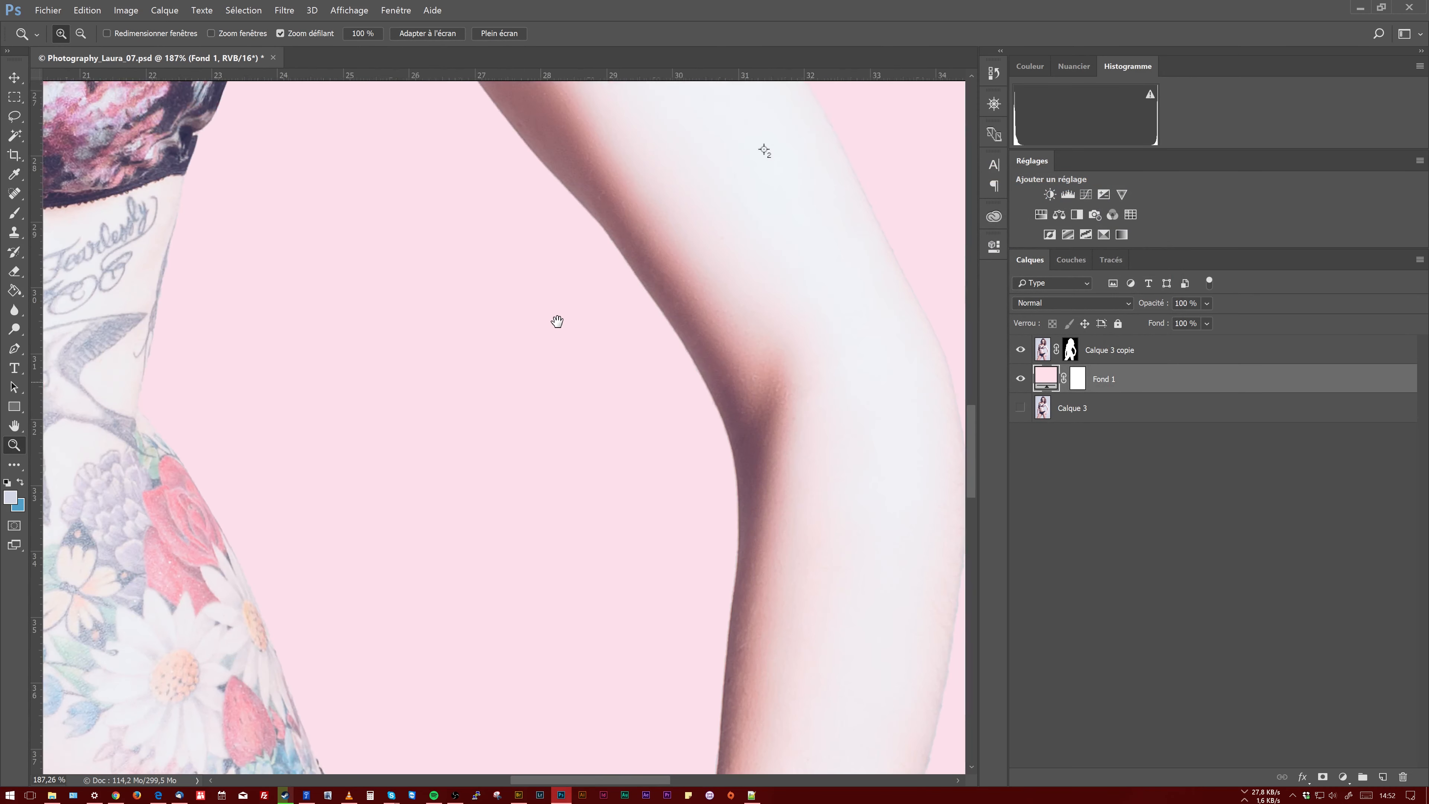
left_click_drag(471, 381, 359, 497)
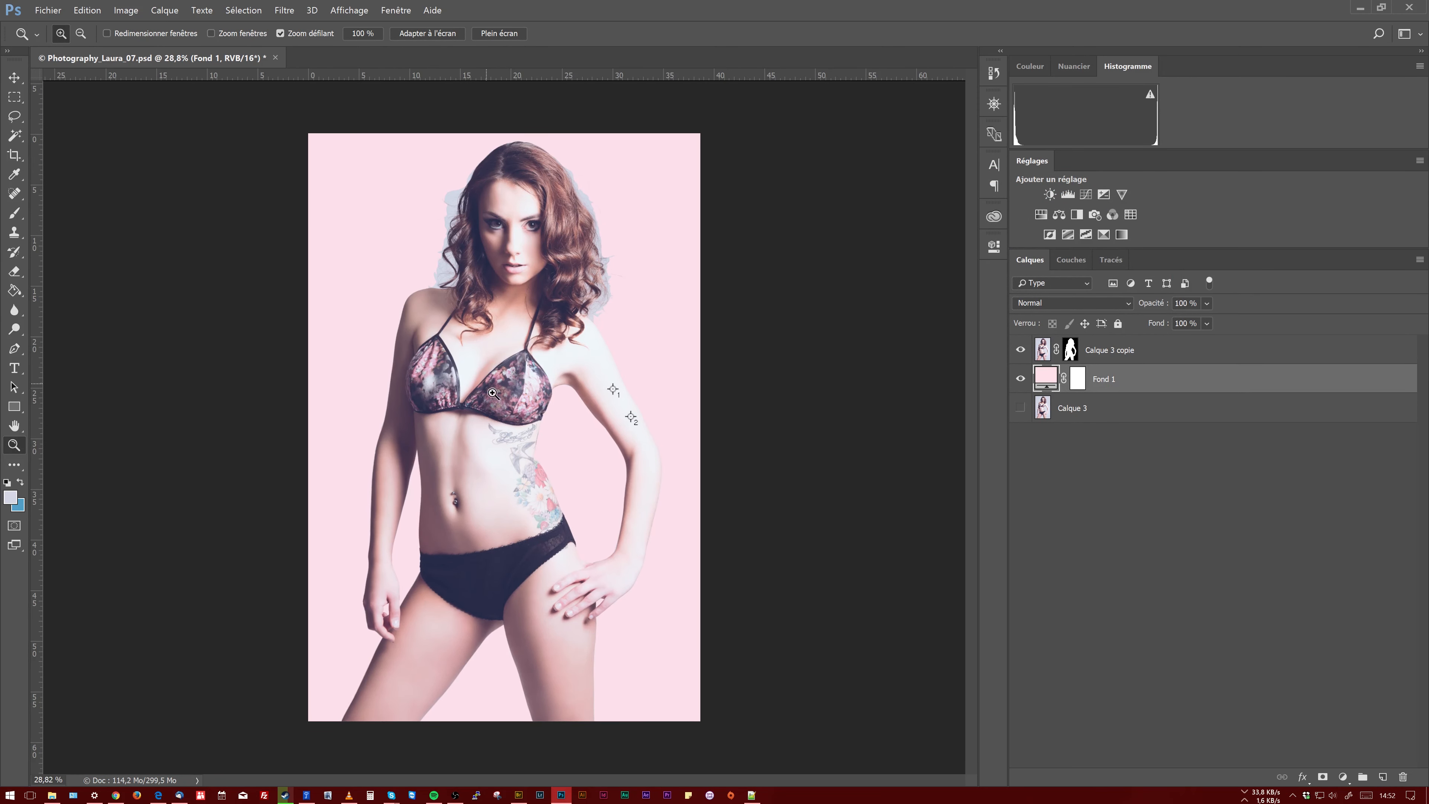
left_click(497, 360)
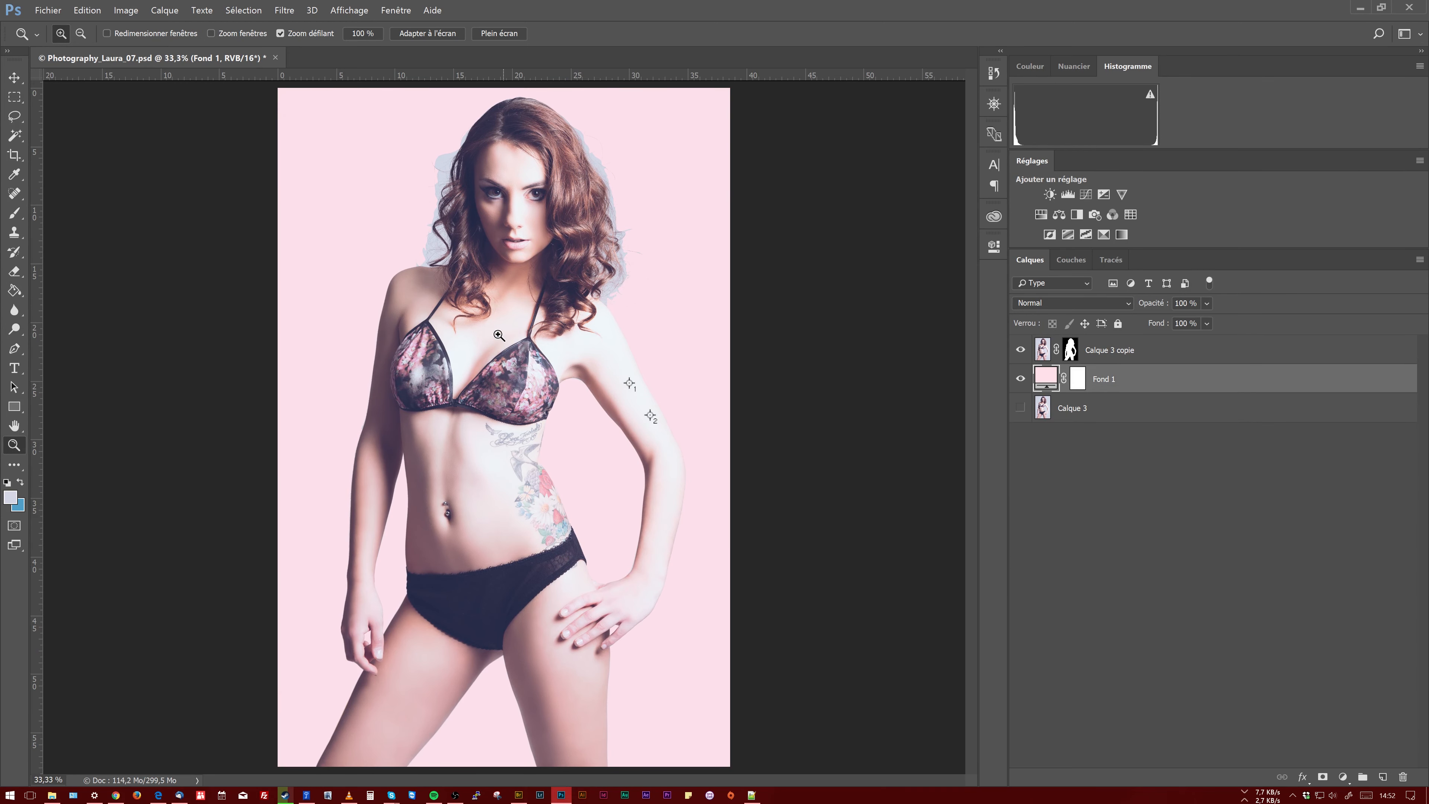
left_click_drag(416, 219, 518, 164)
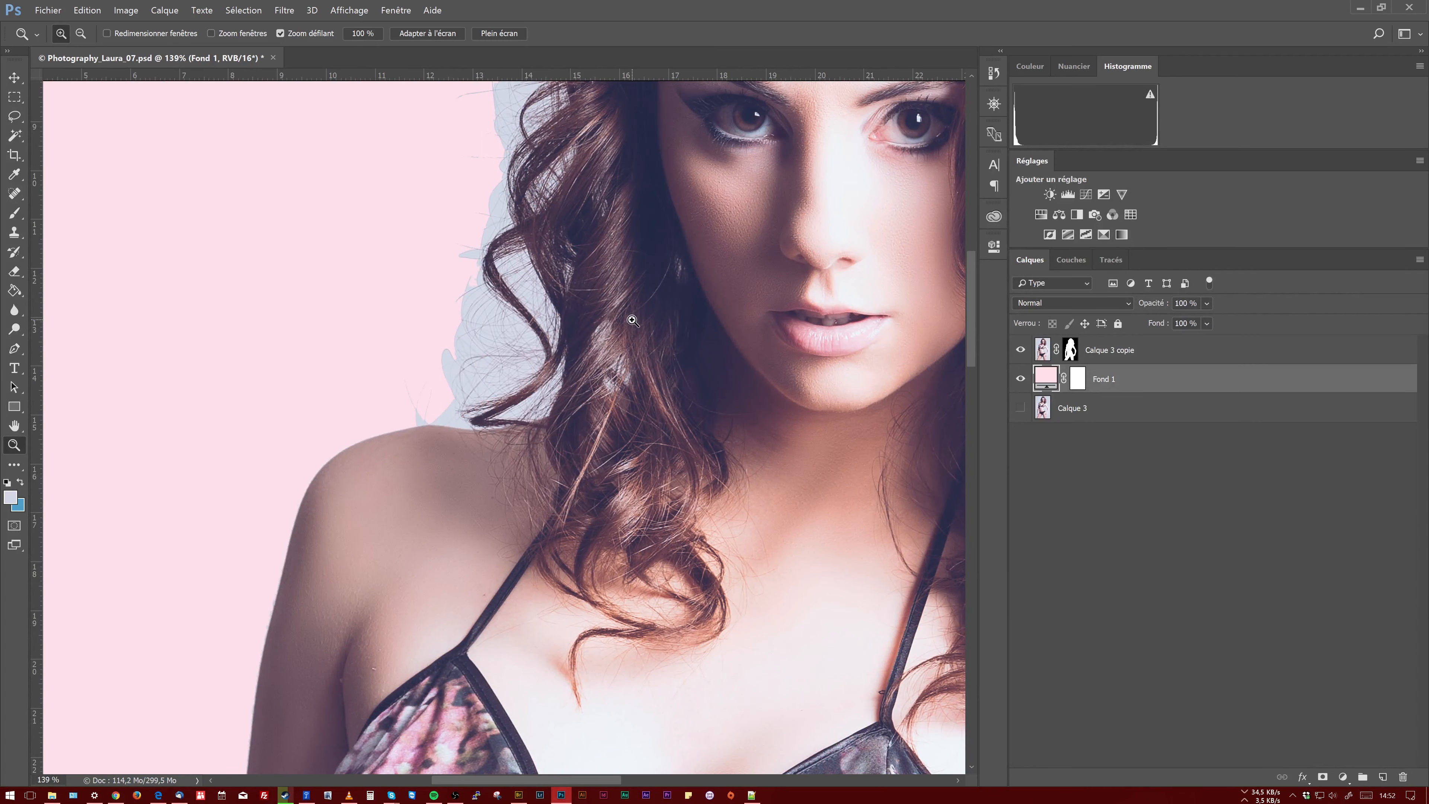
left_click(1070, 350)
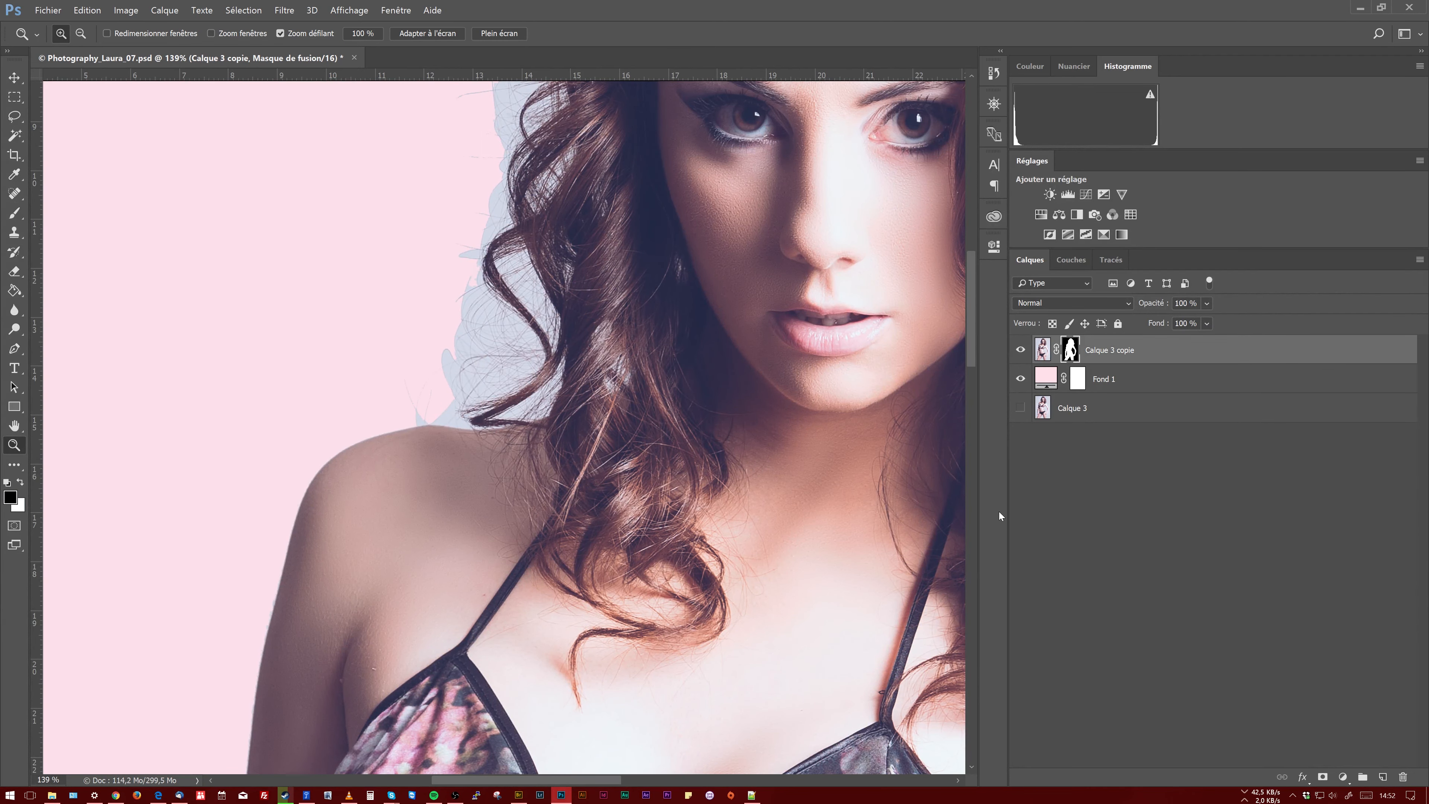
left_click_drag(695, 304, 574, 414)
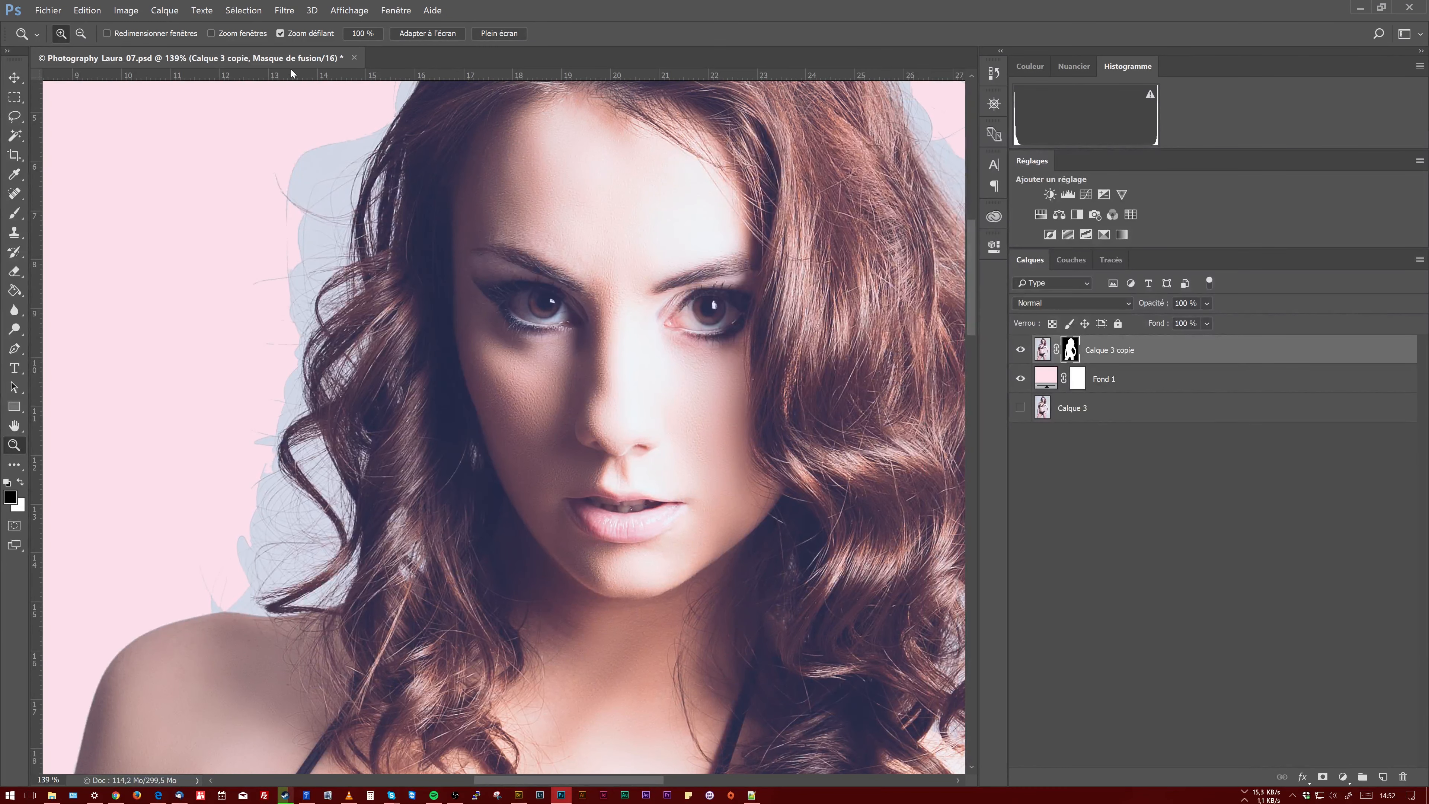
left_click(255, 12)
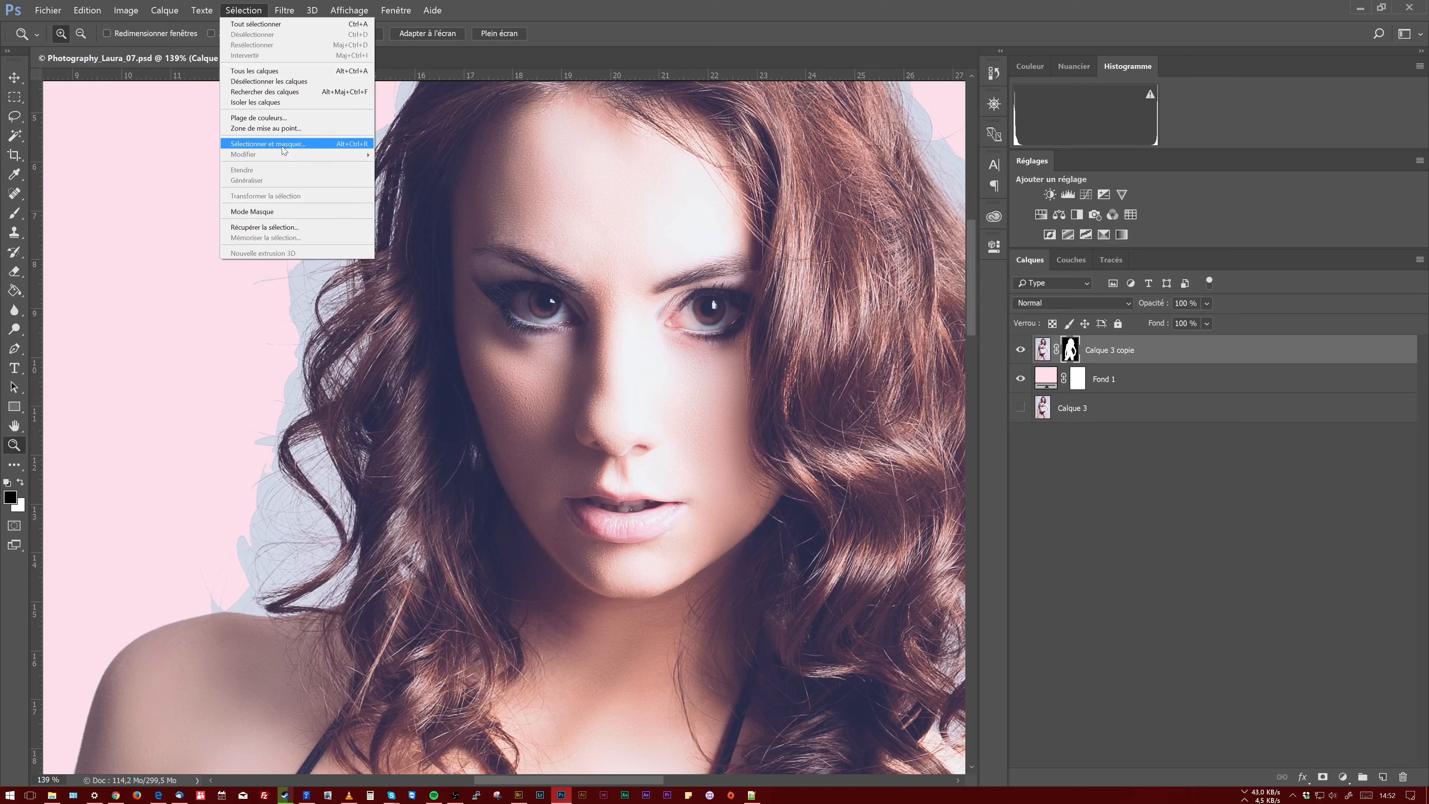
left_click(595, 4)
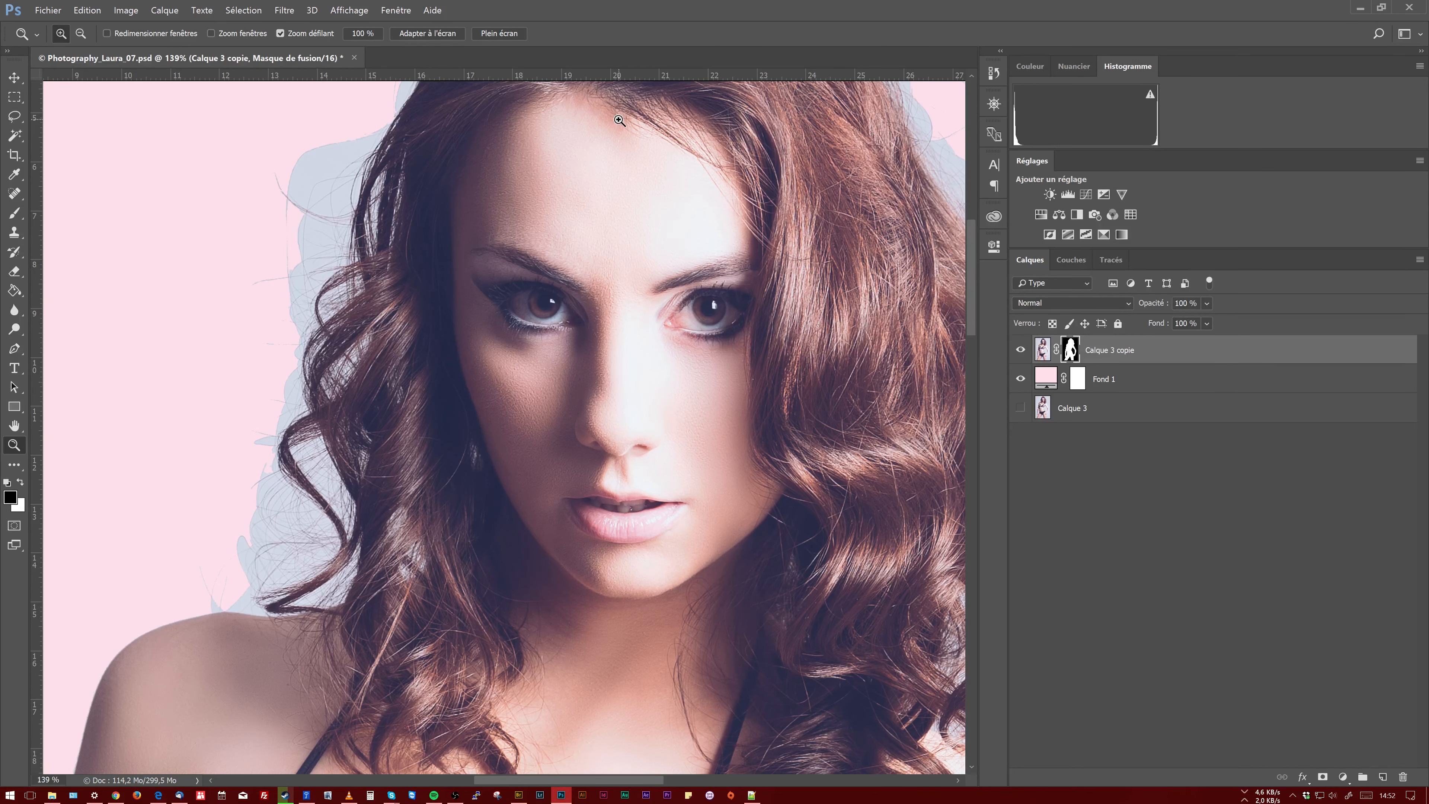
key("ctrl+alt+r")
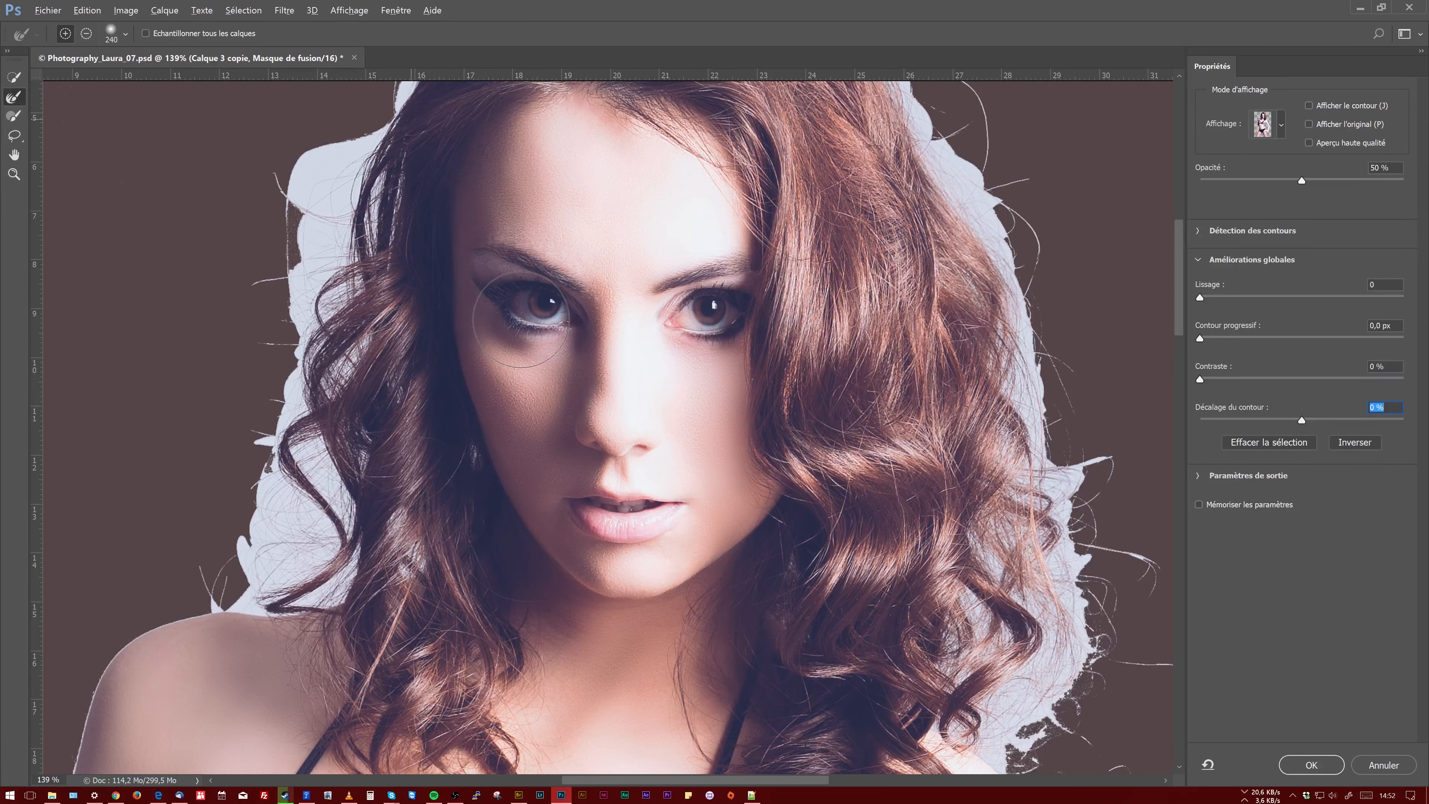
Brush with the Refine Edge tool along the hair outline on the image's right side to remove the background fringe
key("ctrl+minus")
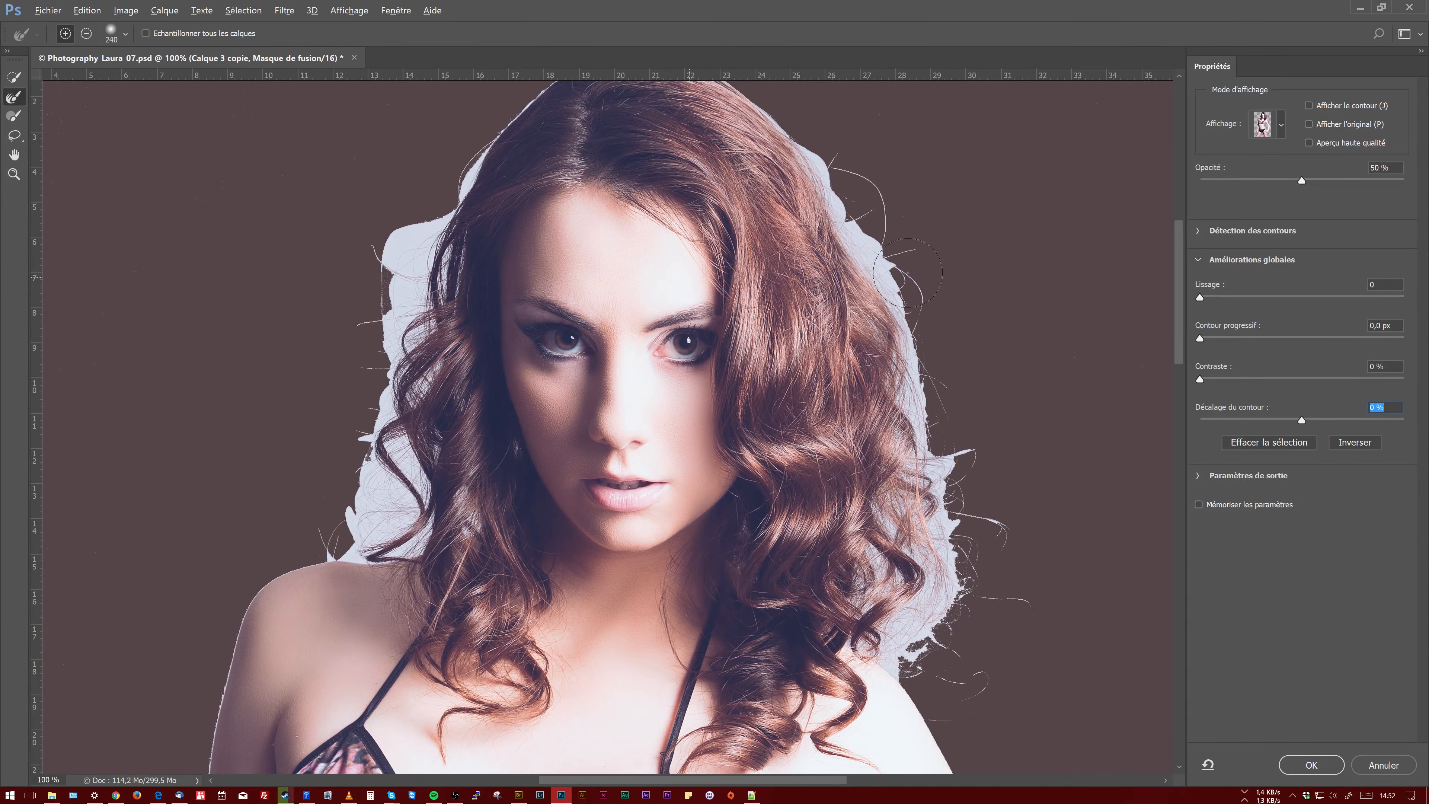
left_click_drag(776, 229, 587, 243)
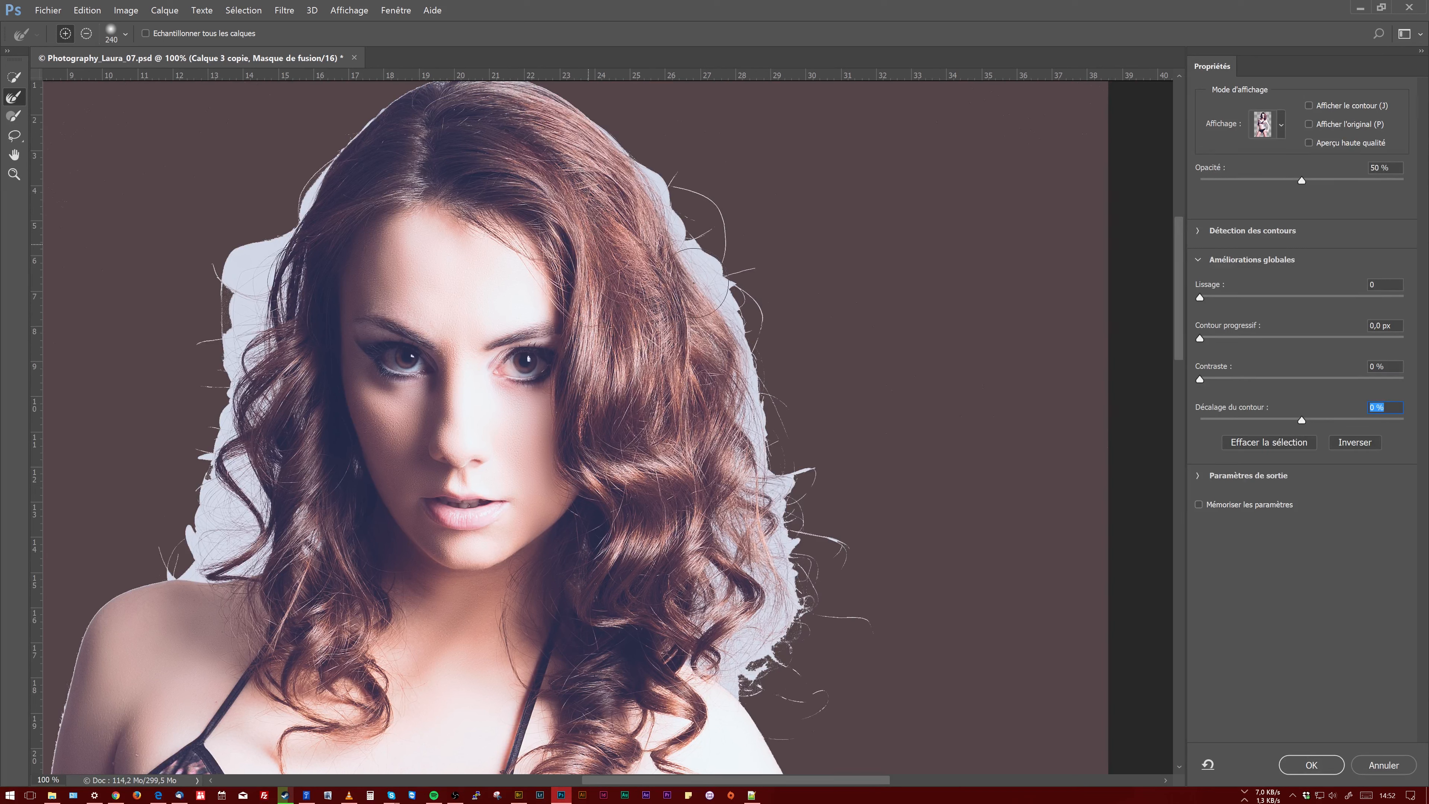
left_click_drag(737, 337, 689, 204)
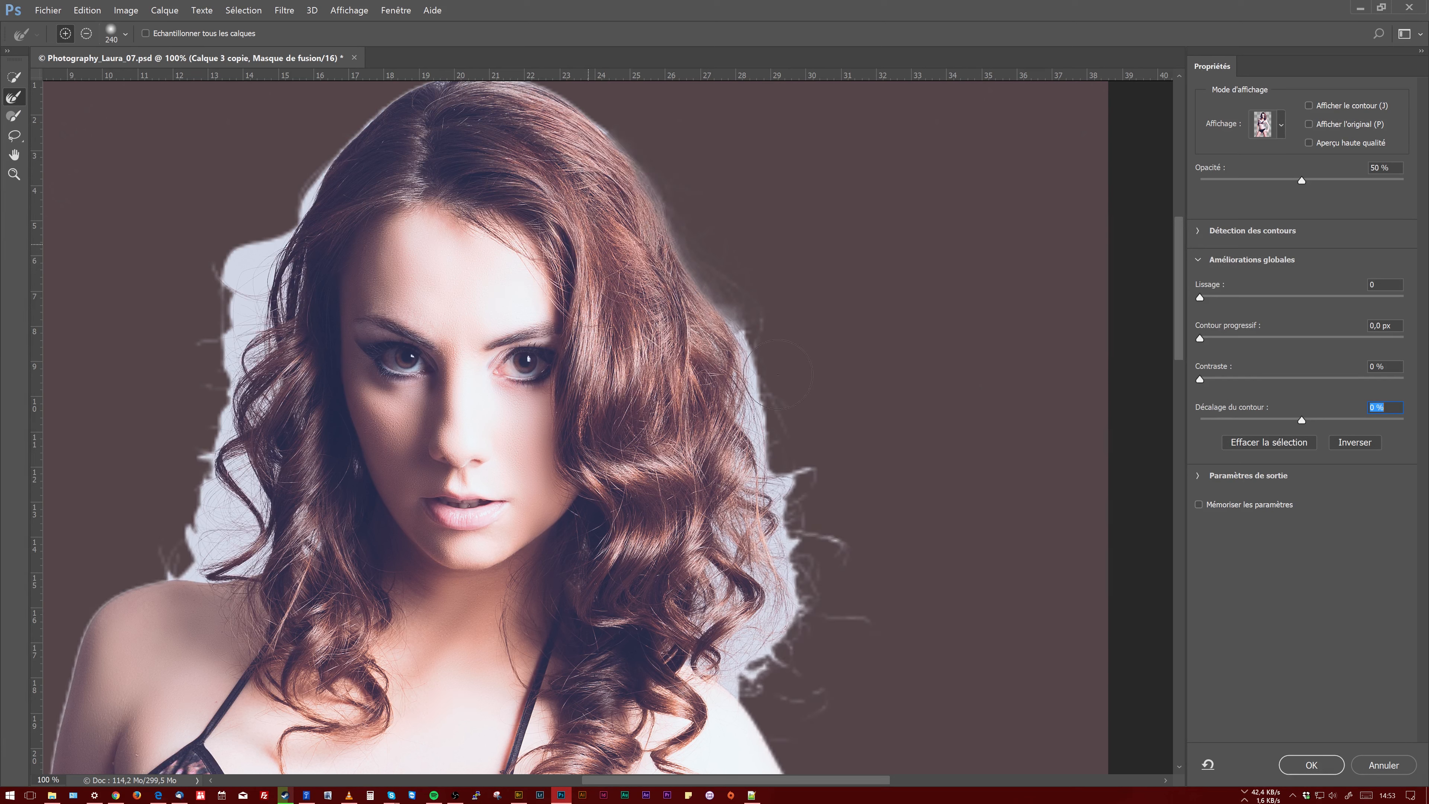
left_click(756, 383)
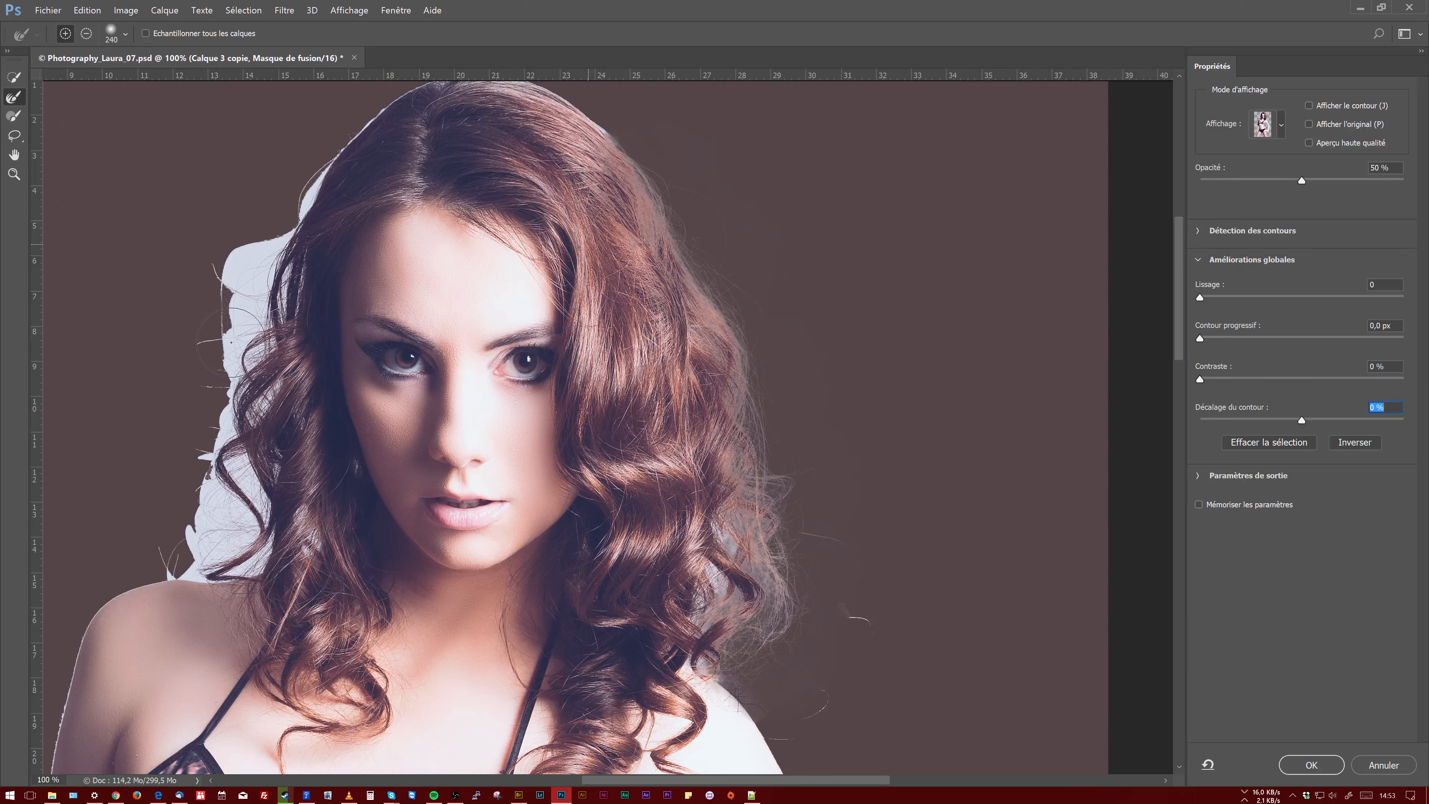
Brush with the Refine Edge tool along the hair outline on the image's left side, from the crown down to the shoulder
left_click_drag(231, 343, 236, 383)
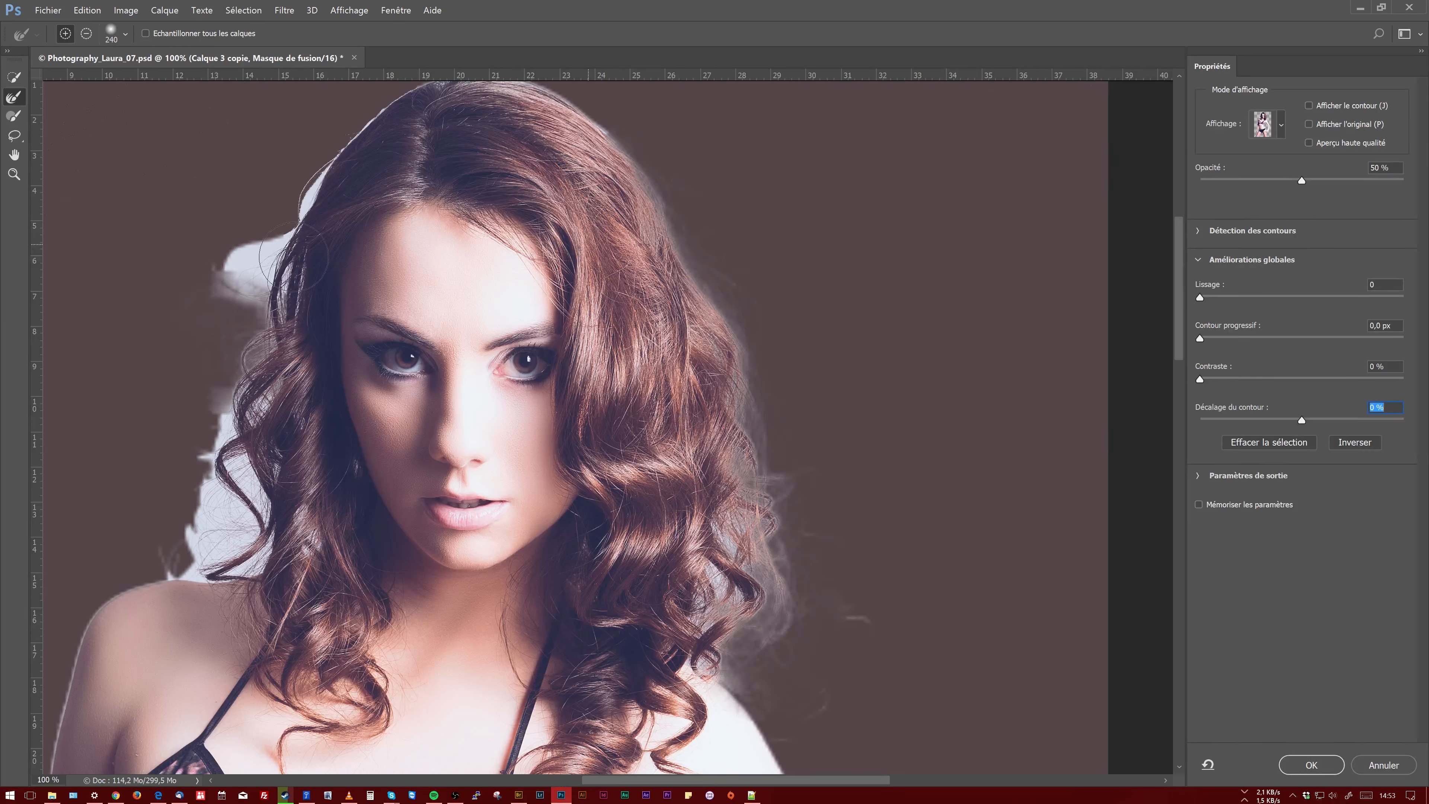
left_click_drag(294, 256, 316, 219)
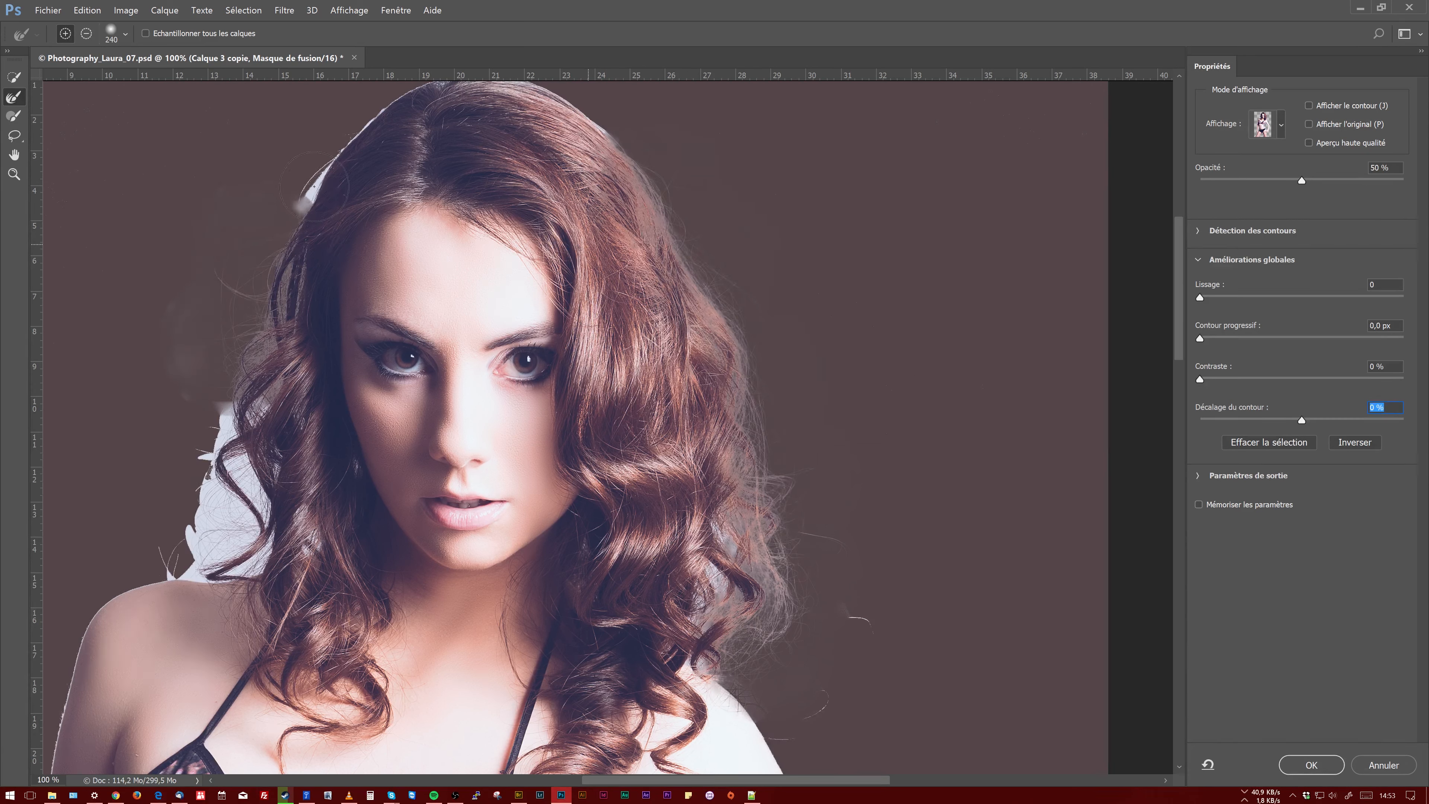
left_click(308, 204)
left_click_drag(228, 425, 223, 453)
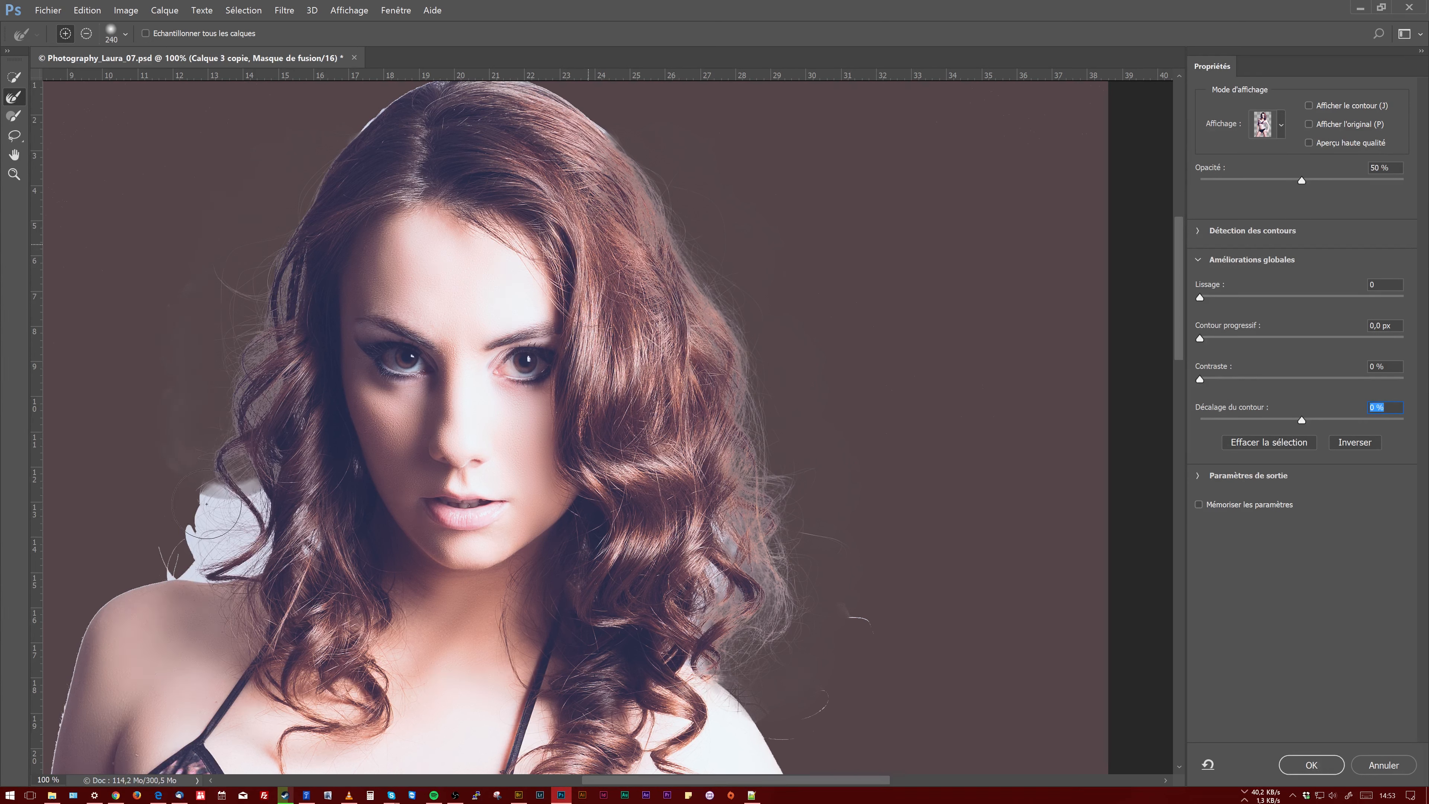
left_click(192, 531)
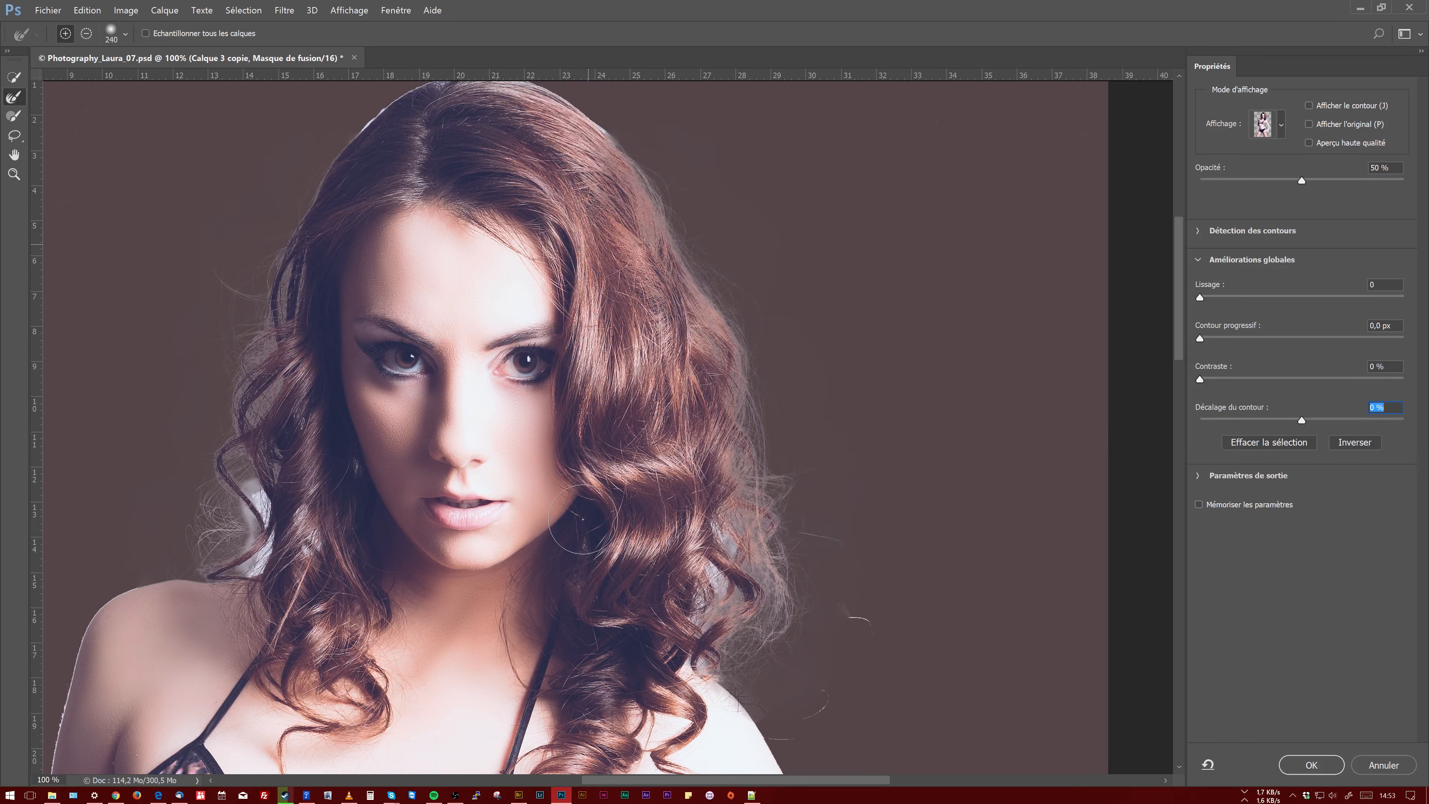
left_click(256, 499)
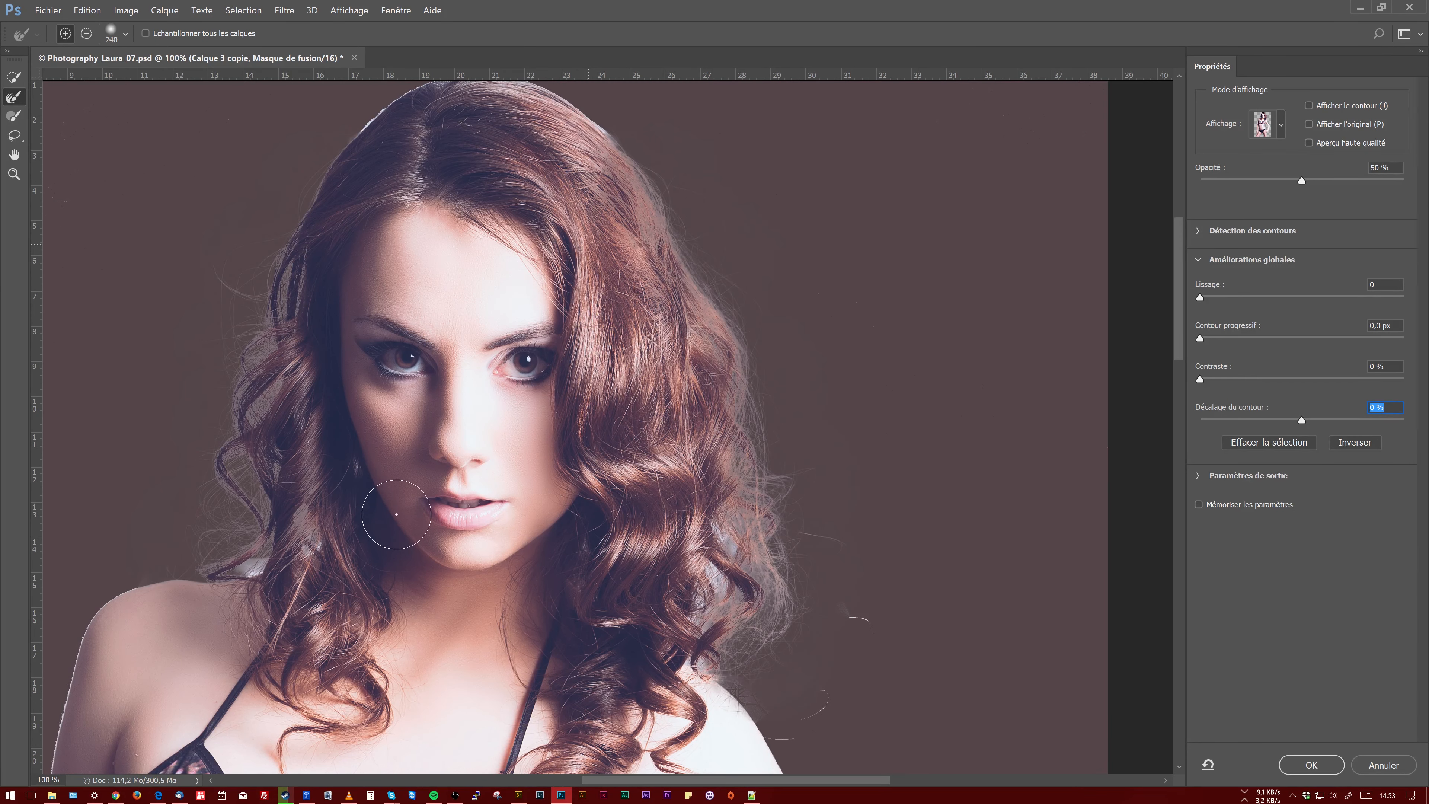
Refine the background gaps inside the curls on the image's right side with the Refine Edge brush
left_click_drag(290, 548, 608, 408)
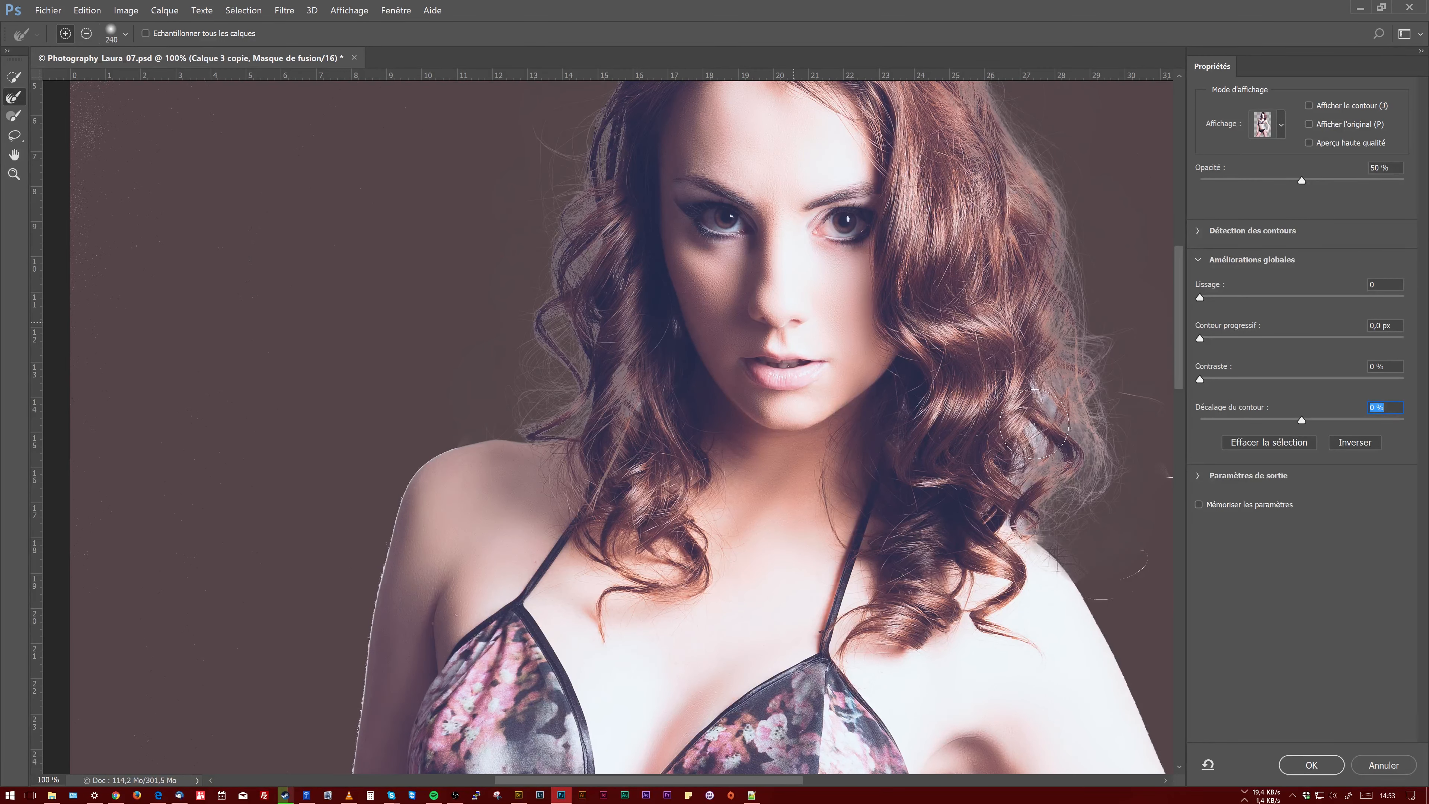
key("alt")
key("ctrl+plus")
mouse_move(647, 431)
left_mouse_down()
mouse_move(529, 328)
mouse_move(251, 365)
left_mouse_up()
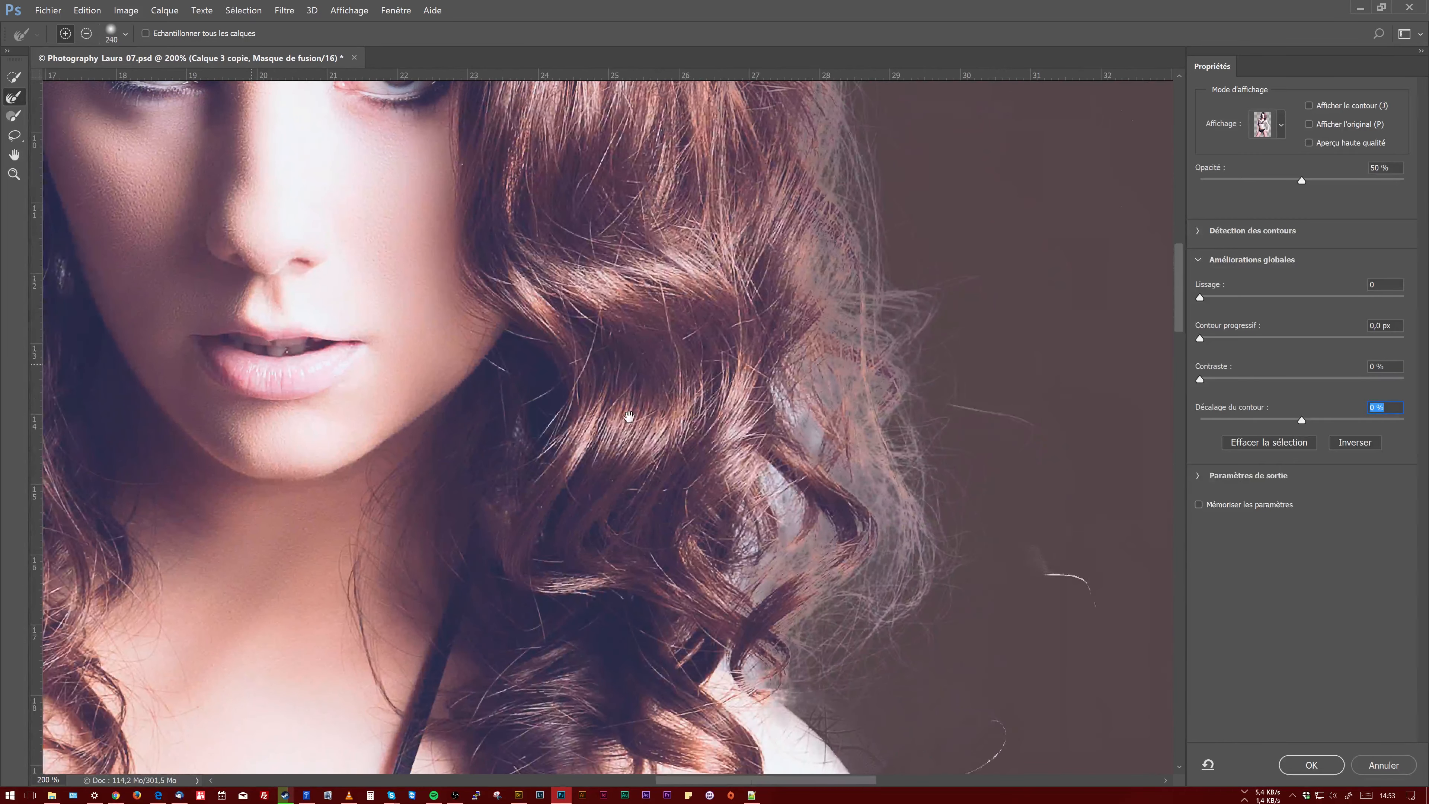
left_click(777, 476)
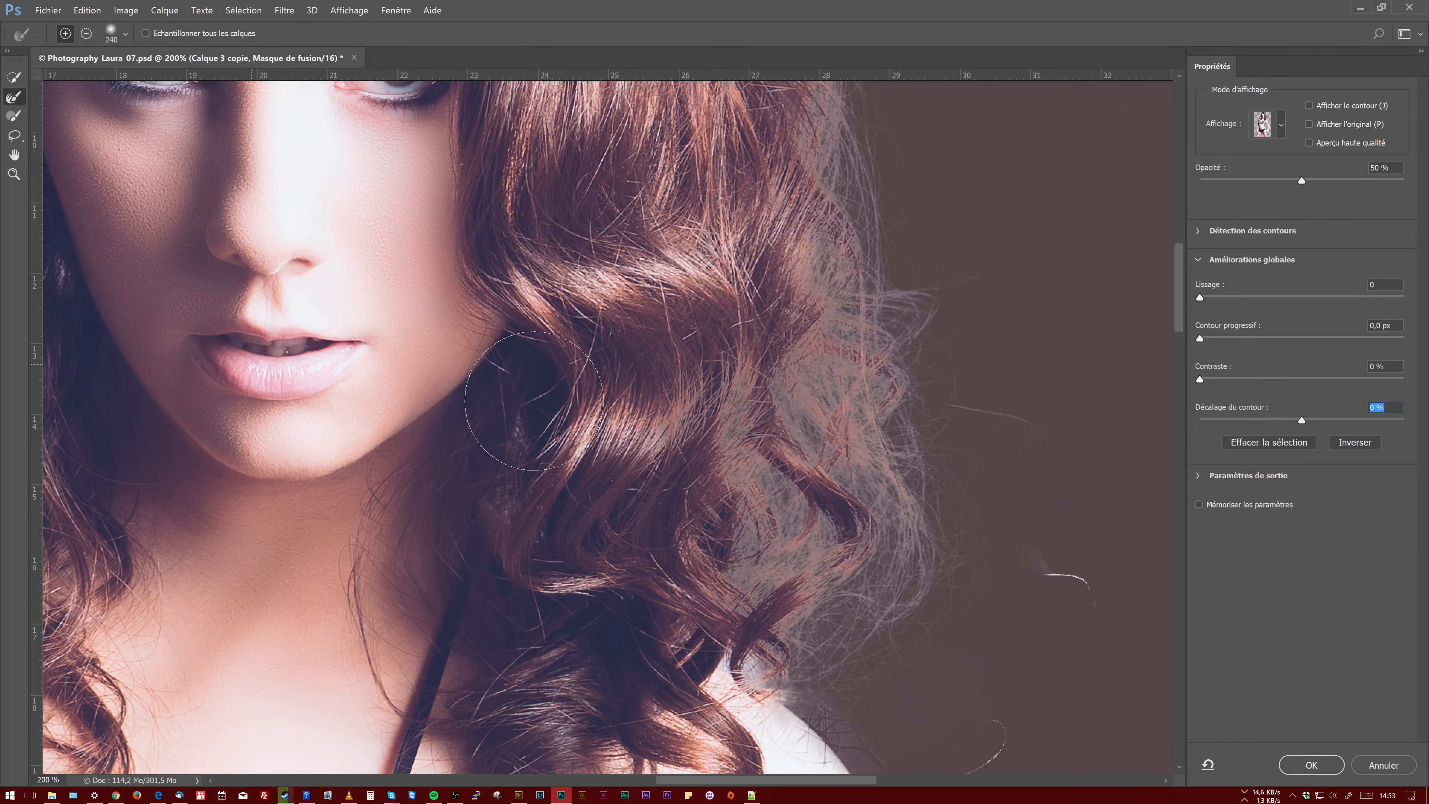
Set the mask's Shift Edge (Décalage du contour) to 0% and apply the Select and Mask refinement
key("ctrl+minus")
key("ctrl+minus")
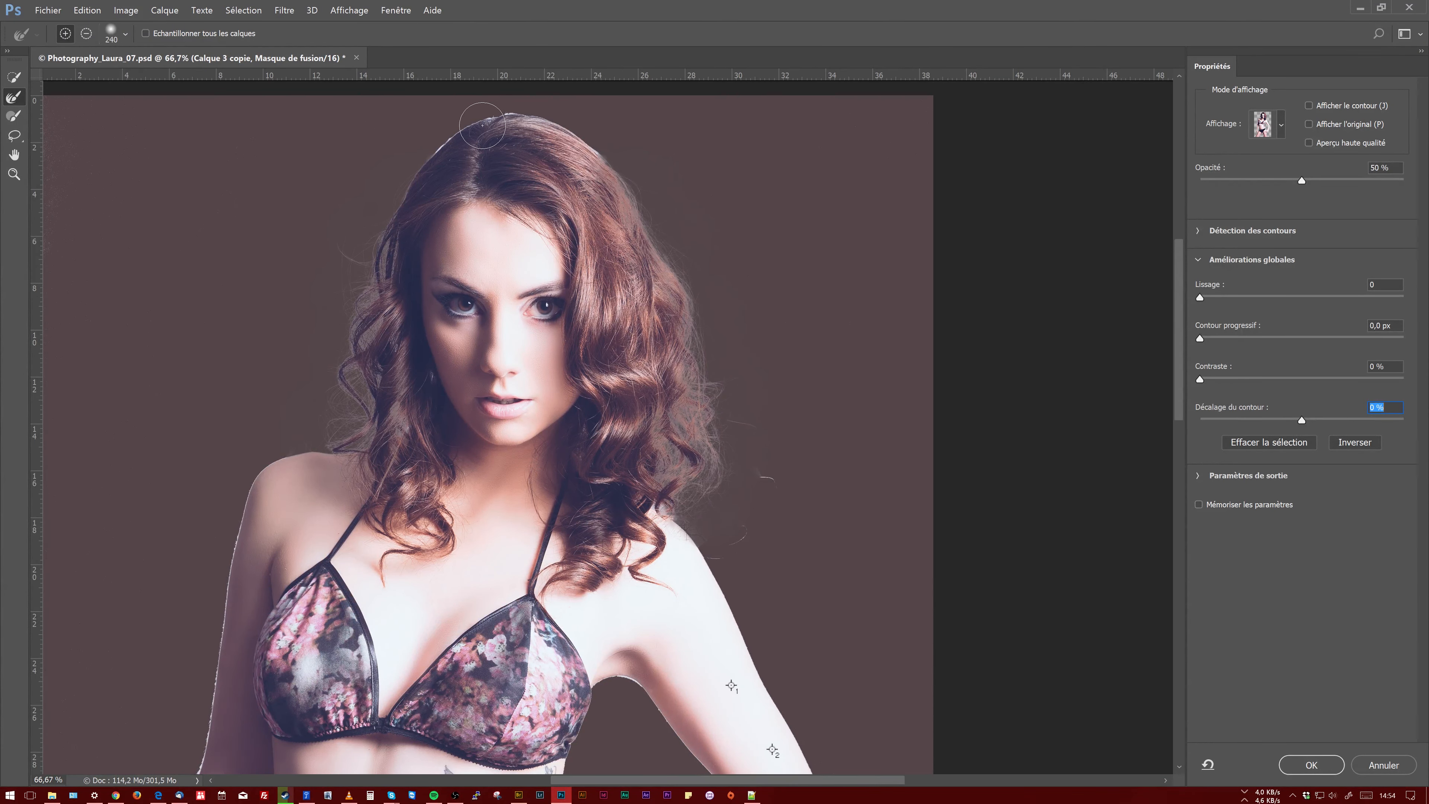
left_click_drag(358, 443, 501, 90)
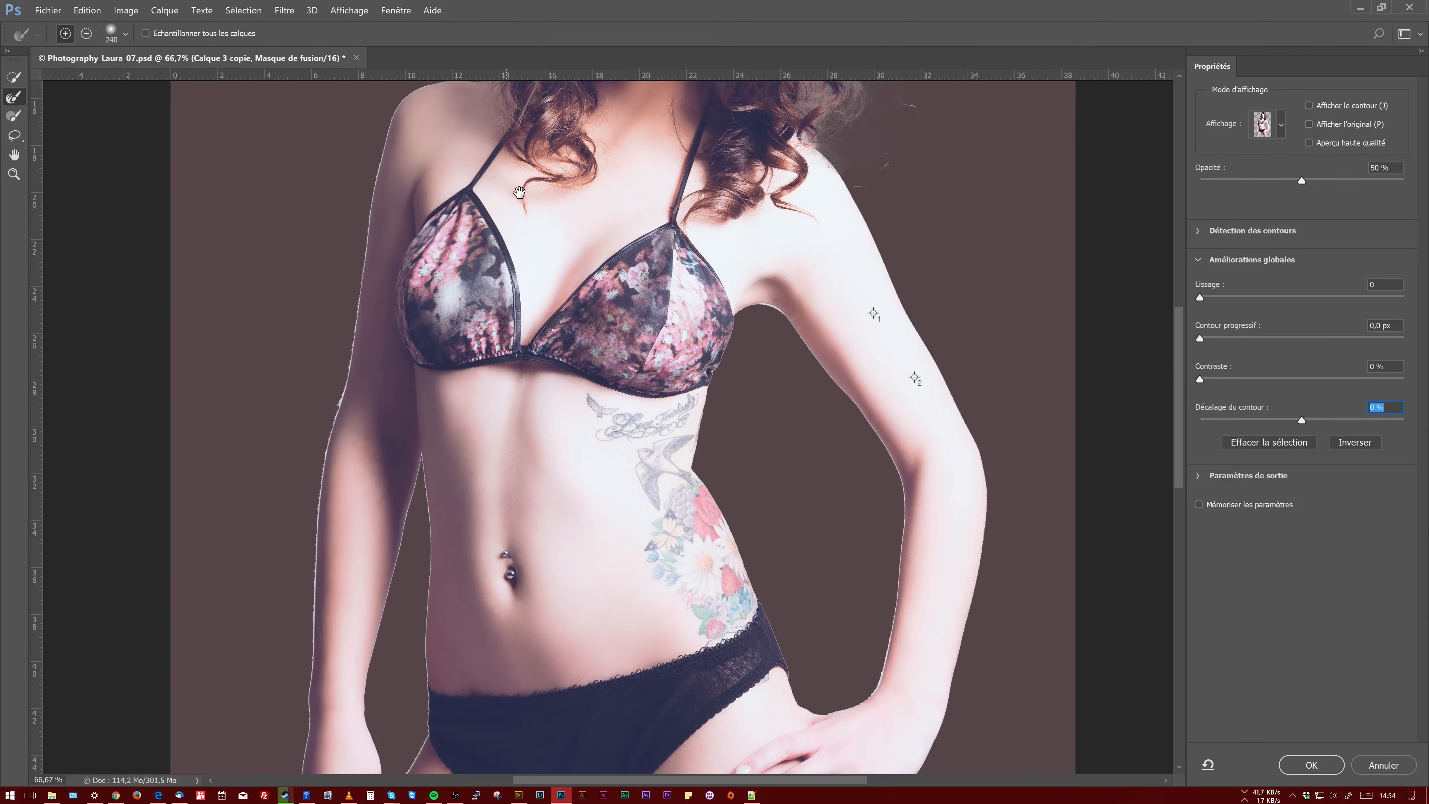
left_click_drag(507, 370, 520, 193)
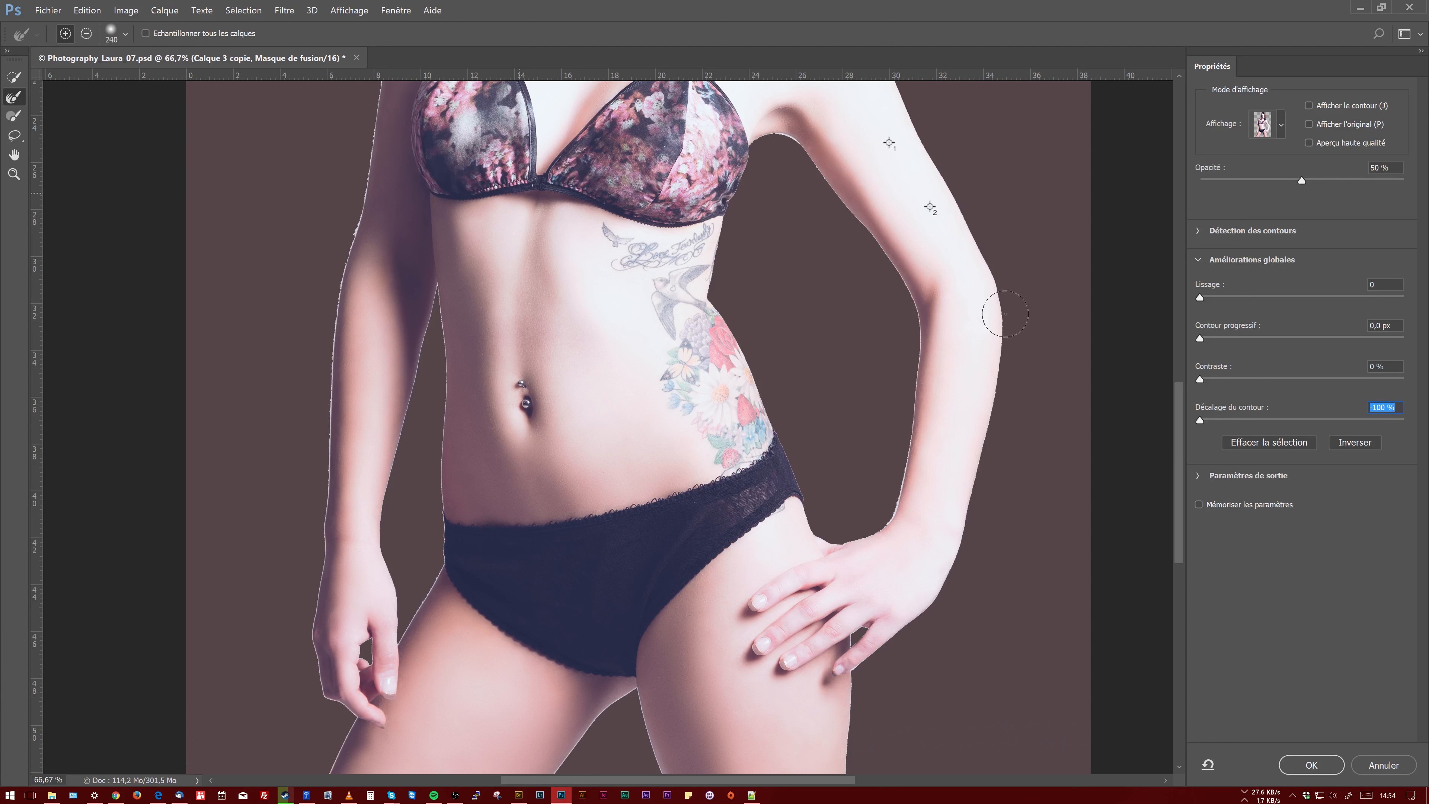
type("0")
left_click_drag(1179, 400, 1182, 362)
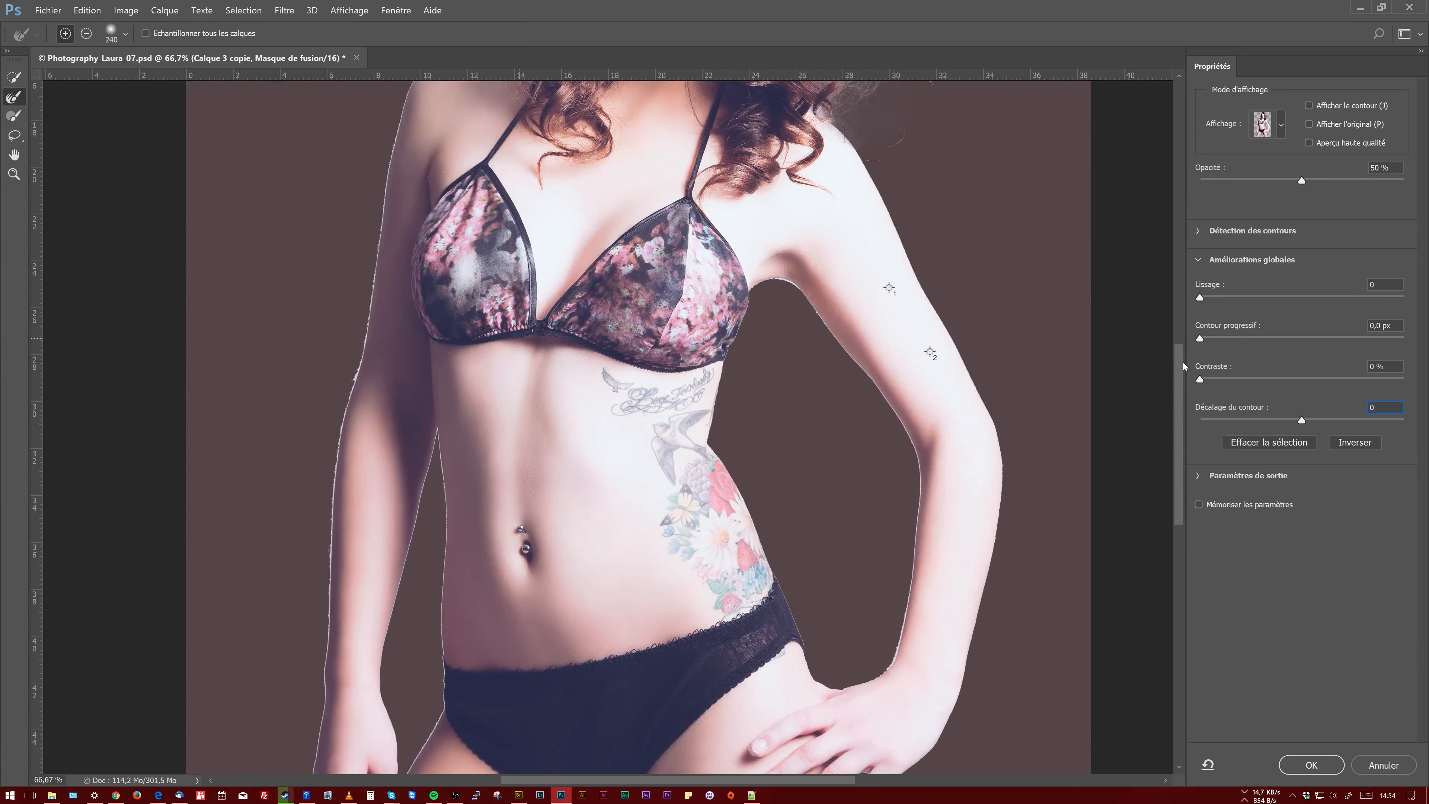
left_click(1311, 764)
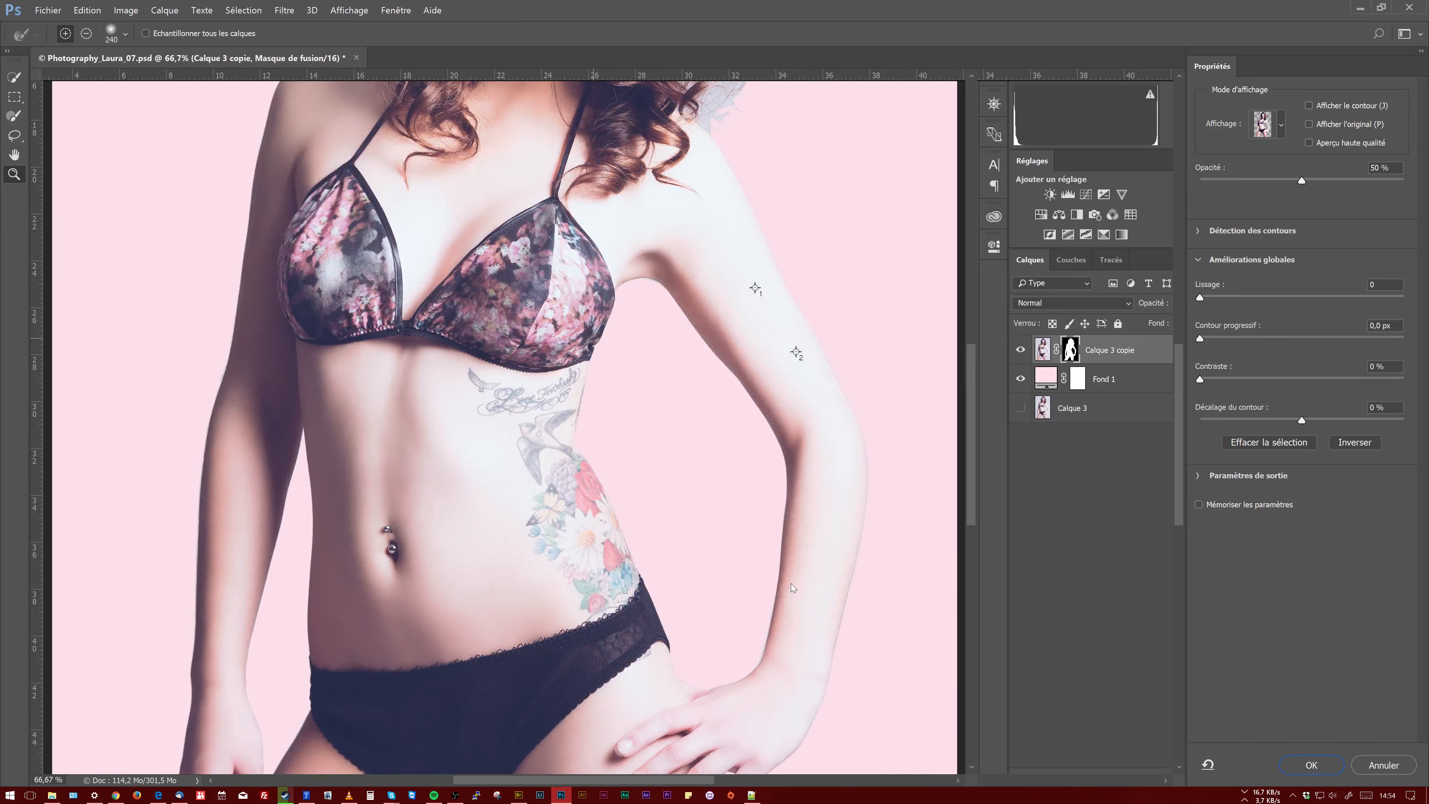
Display Calque 3 copie's mask on its own and paint black over the stray strands beside the right-hand curls with a 162 px brush
left_click(1069, 349, "alt")
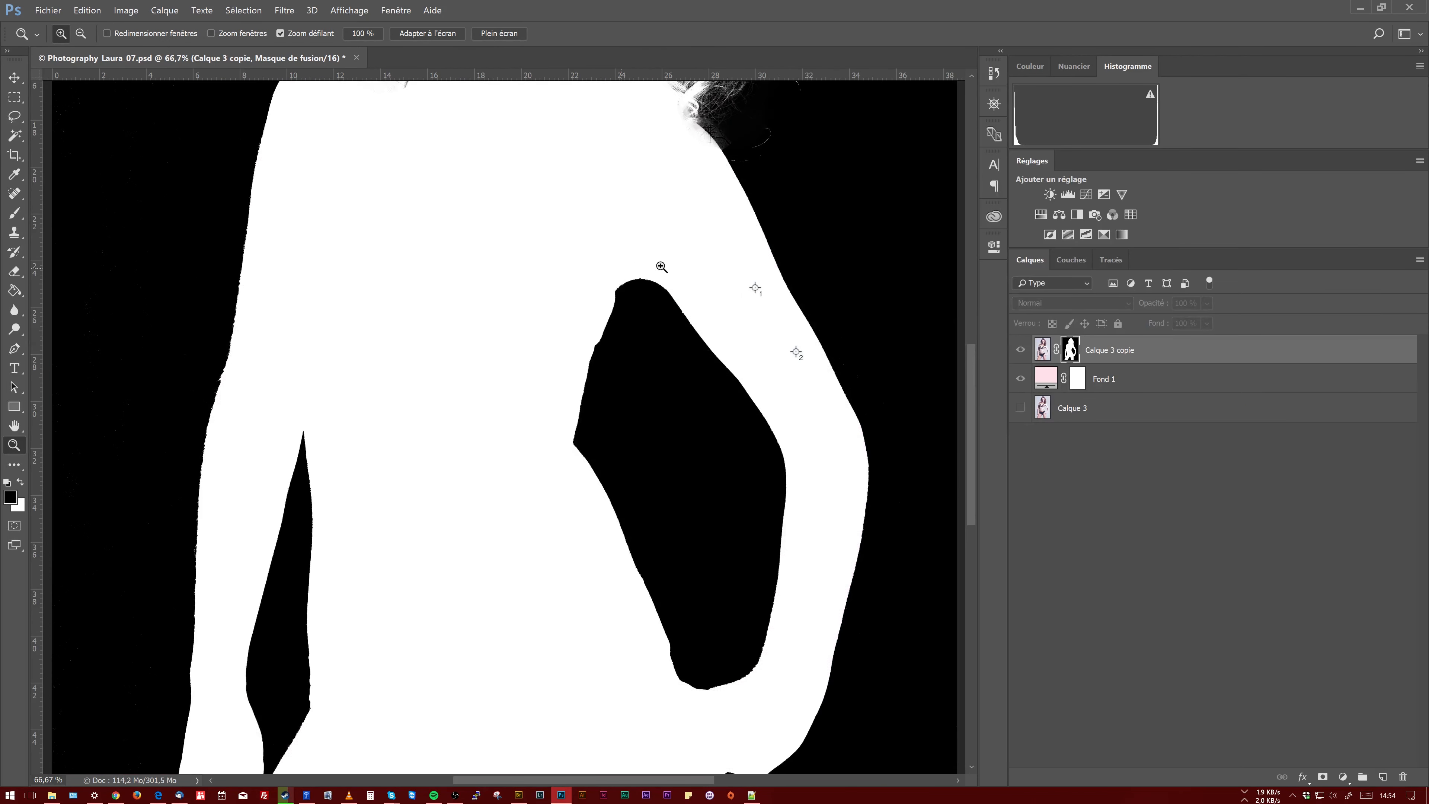
scroll(671, 282, "up", 2)
scroll(674, 284, "up", 4)
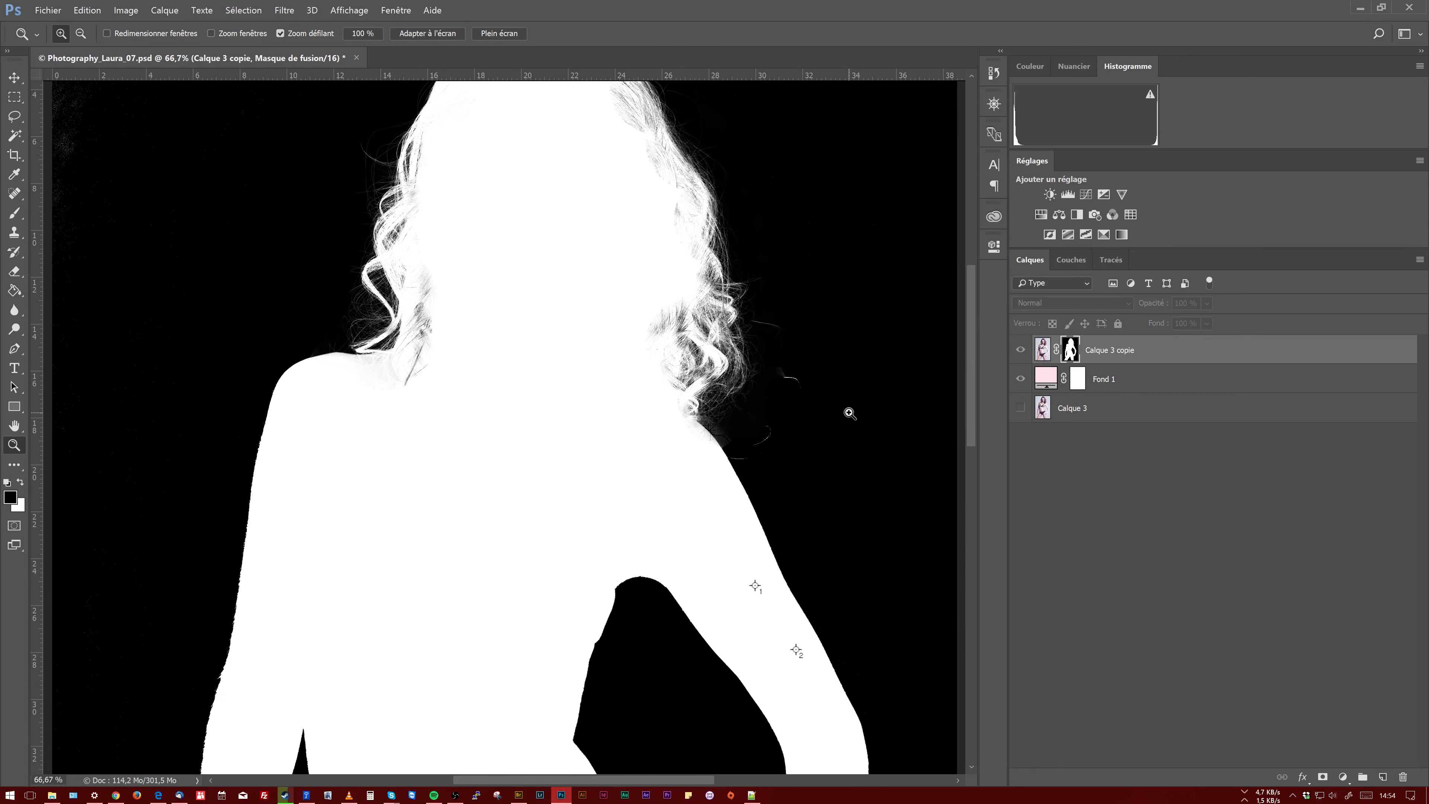
key("b")
mouse_move(830, 383)
left_mouse_down()
mouse_move(780, 403)
mouse_move(798, 488)
left_mouse_up()
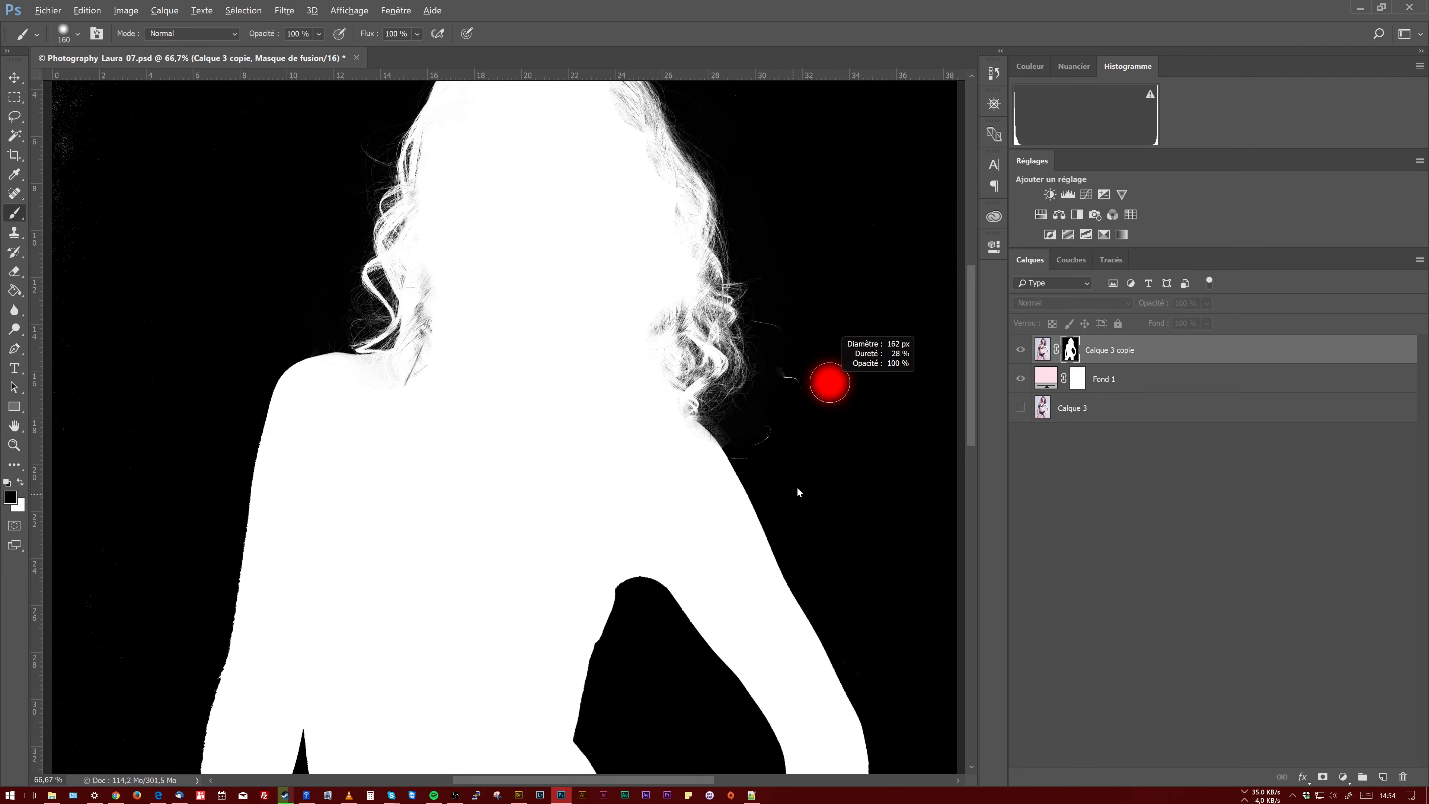
left_click_drag(791, 383, 765, 437)
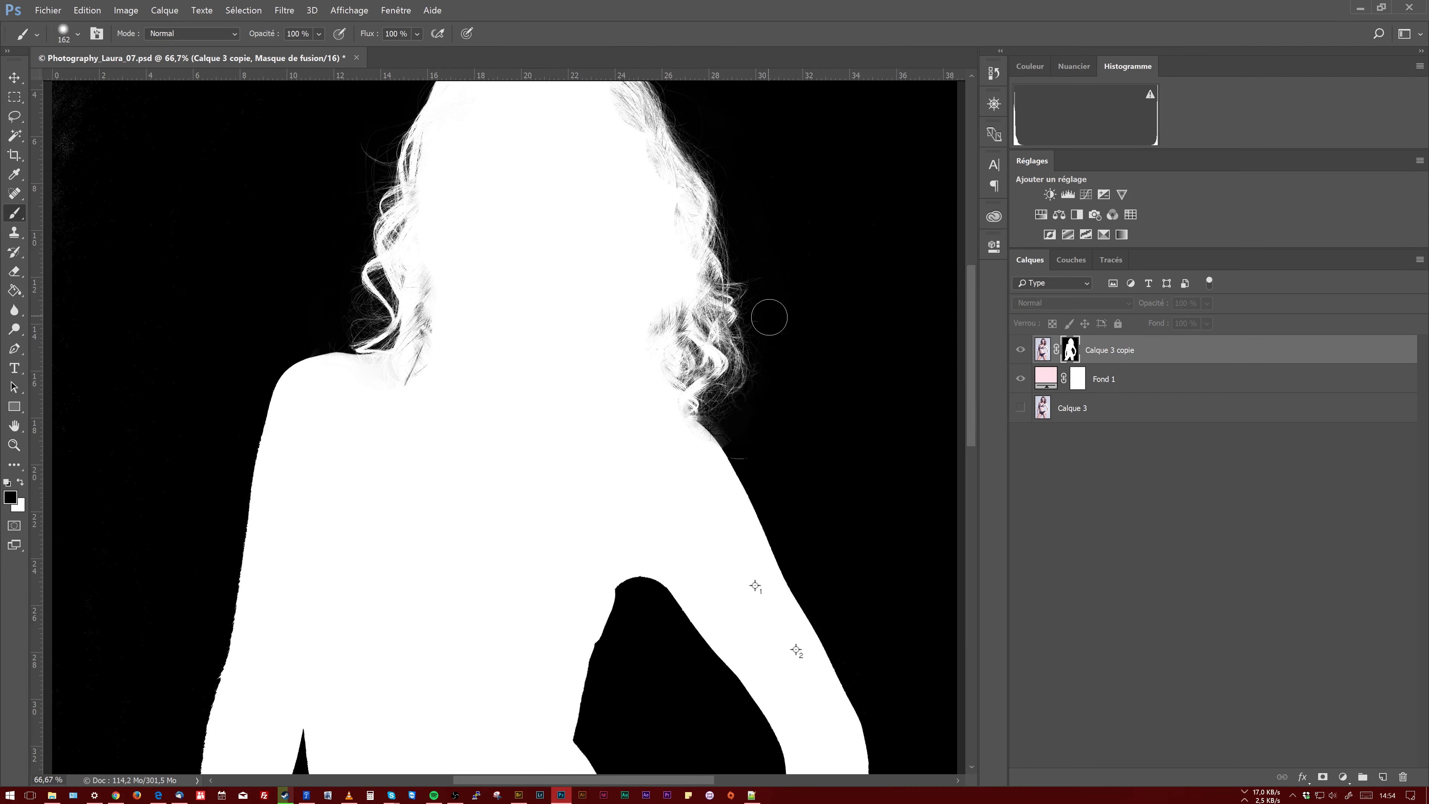
Paint black with a 273 px brush over grey residue at the mask's upper-left corner, its left edge and beside the right-hand thigh
mouse_move(205, 152)
left_mouse_down()
mouse_move(846, 412)
mouse_move(678, 396)
left_mouse_up()
left_click_drag(587, 428, 618, 428)
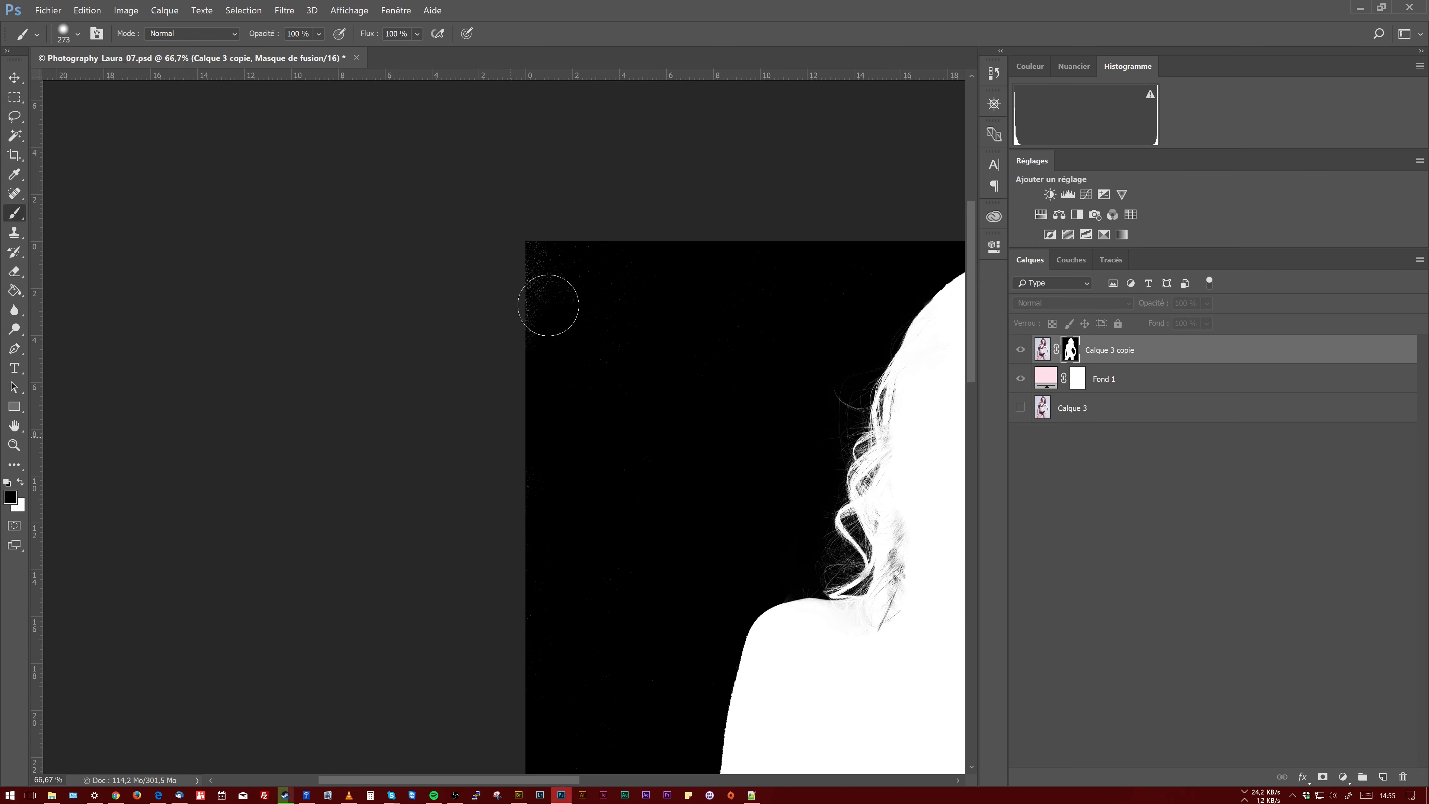
left_click_drag(666, 562, 592, 447)
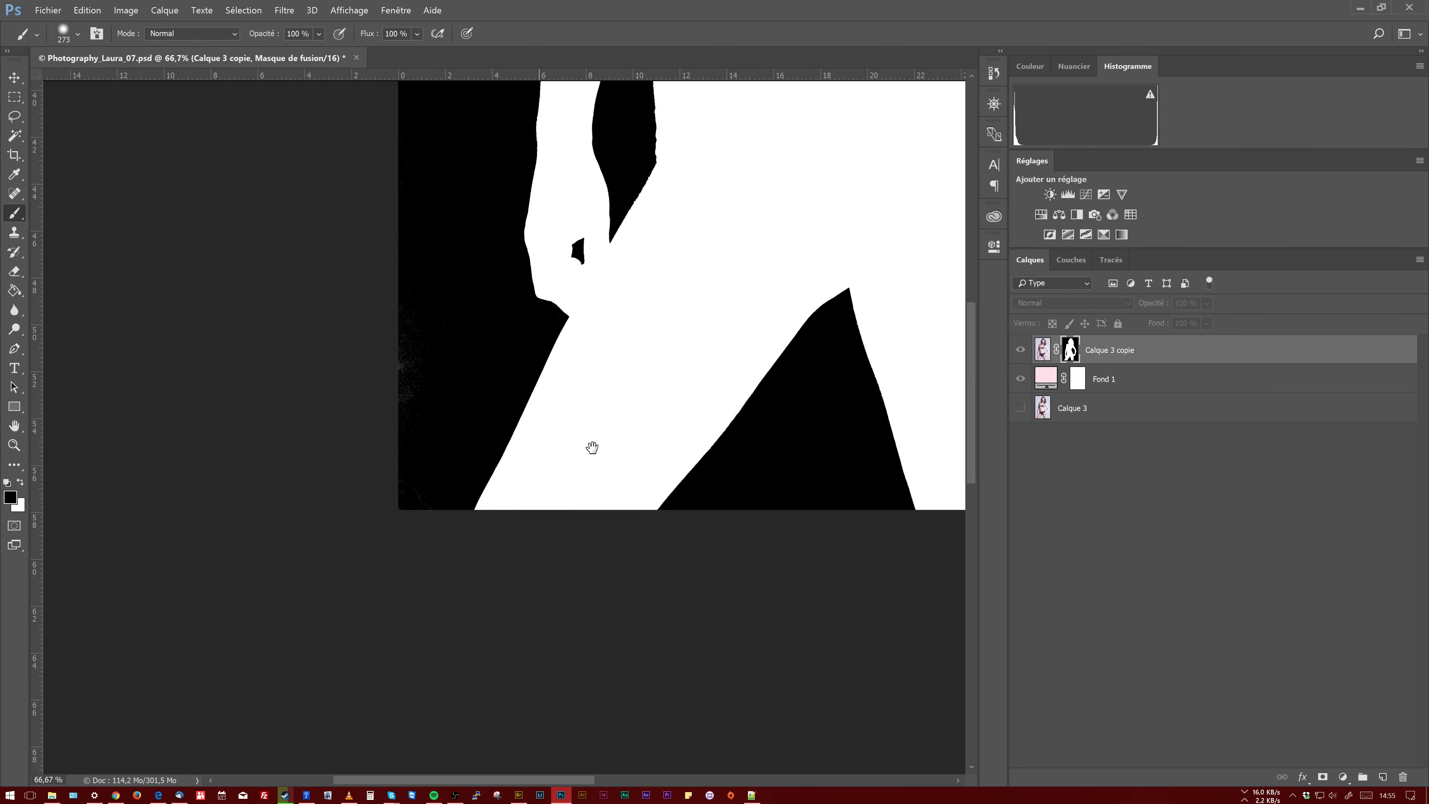
left_click_drag(788, 344, 525, 391)
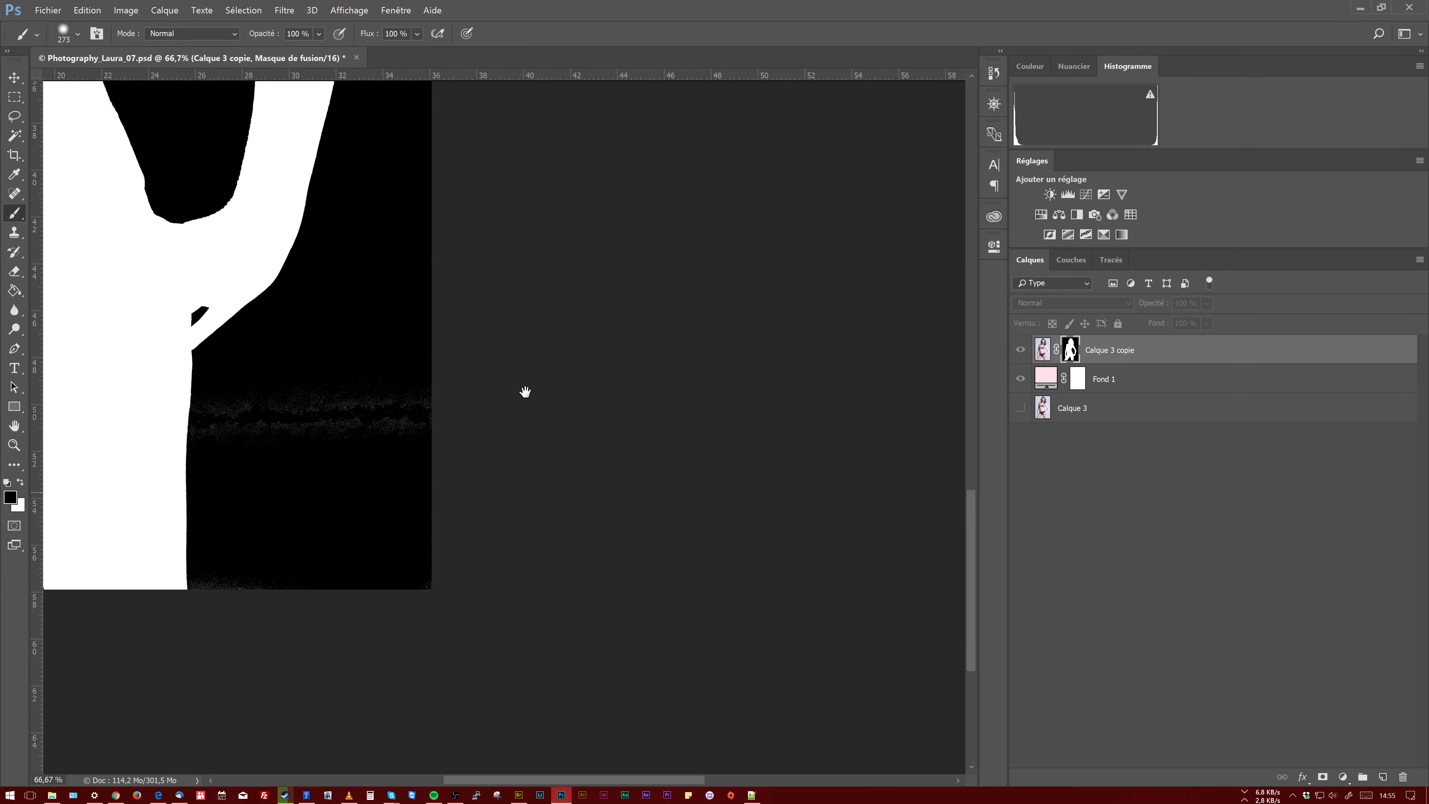
mouse_move(439, 431)
left_mouse_down()
mouse_move(391, 404)
mouse_move(309, 443)
mouse_move(247, 417)
left_mouse_up()
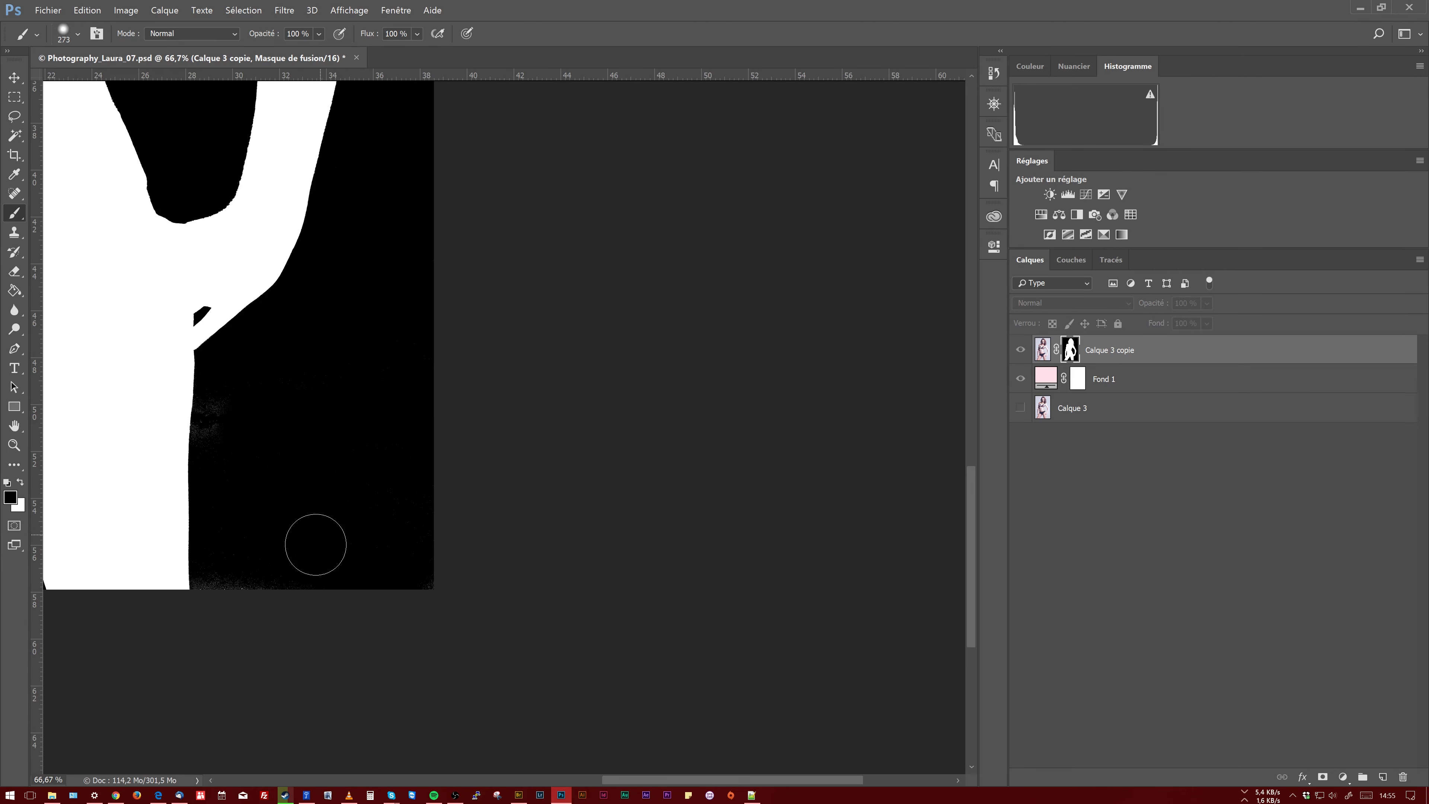
left_click_drag(315, 544, 226, 584)
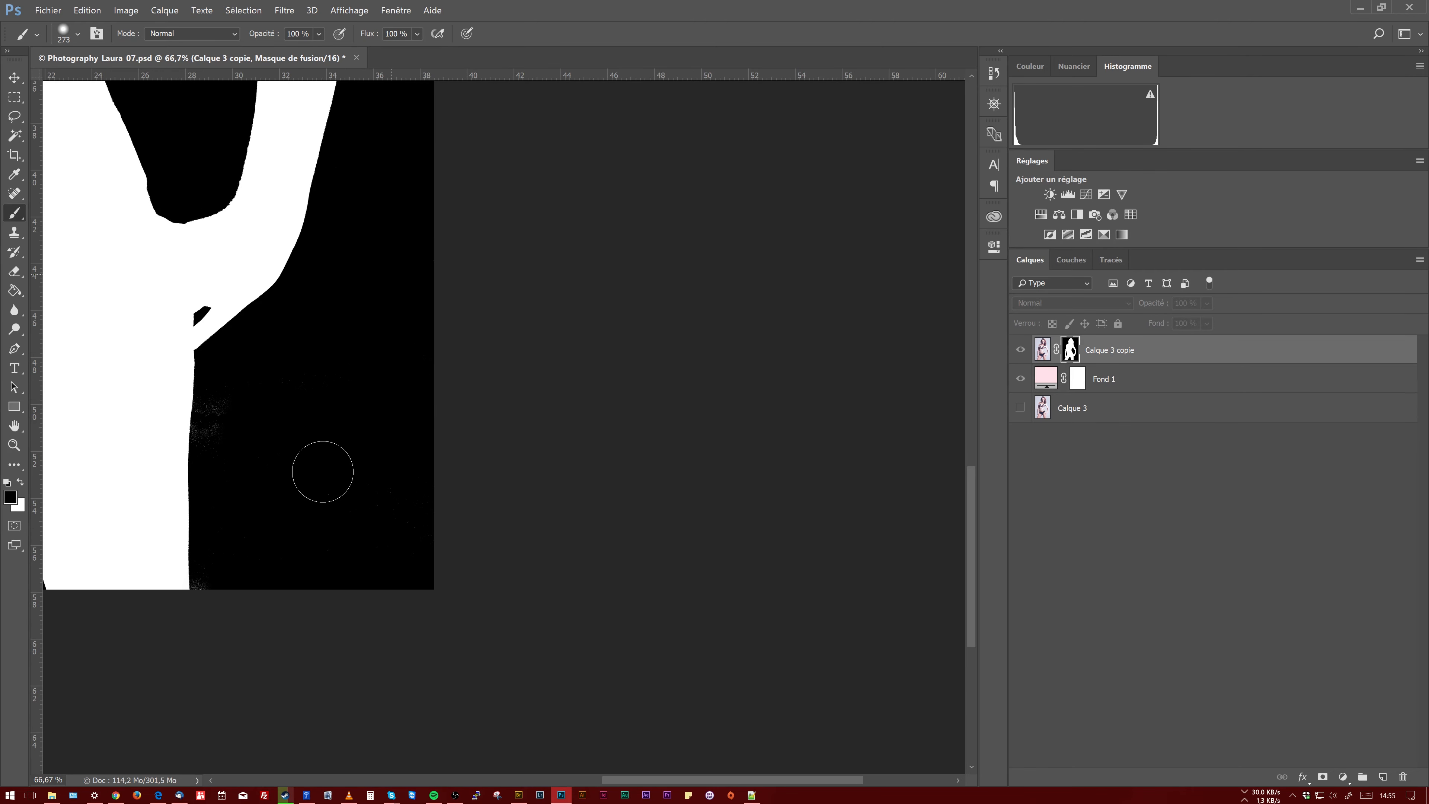
Examine the leftover speckles along the outer edge of the right-hand thigh in the mask
key("z")
mouse_move(182, 436)
left_mouse_down()
mouse_move(300, 373)
mouse_move(367, 367)
mouse_move(300, 445)
mouse_move(313, 441)
left_mouse_up()
key("b")
key("space")
mouse_move(568, 292)
left_mouse_down()
mouse_move(827, 241)
mouse_move(807, 261)
left_mouse_up()
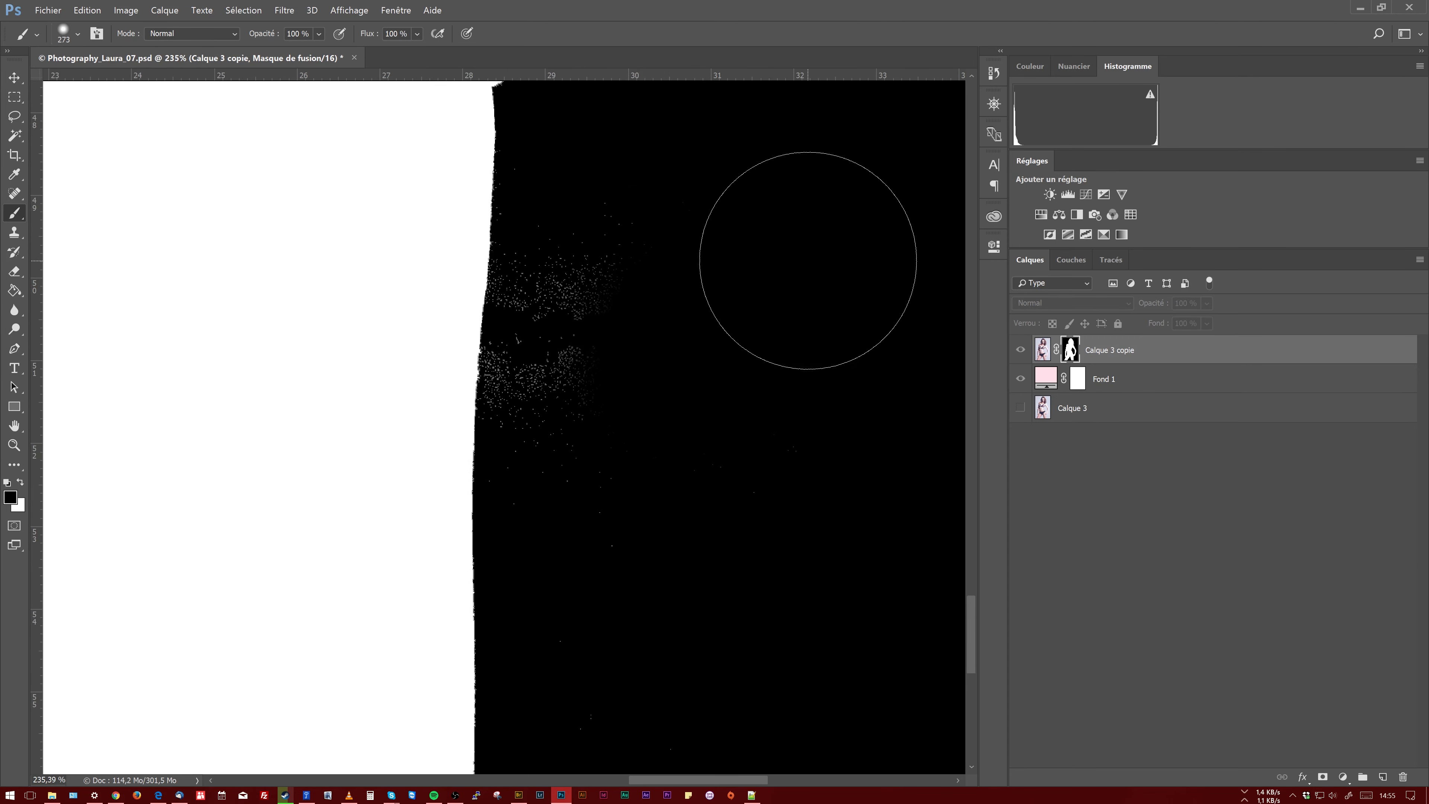
key("z")
mouse_move(526, 345)
left_mouse_down()
mouse_move(465, 433)
mouse_move(526, 409)
mouse_move(352, 402)
left_mouse_up()
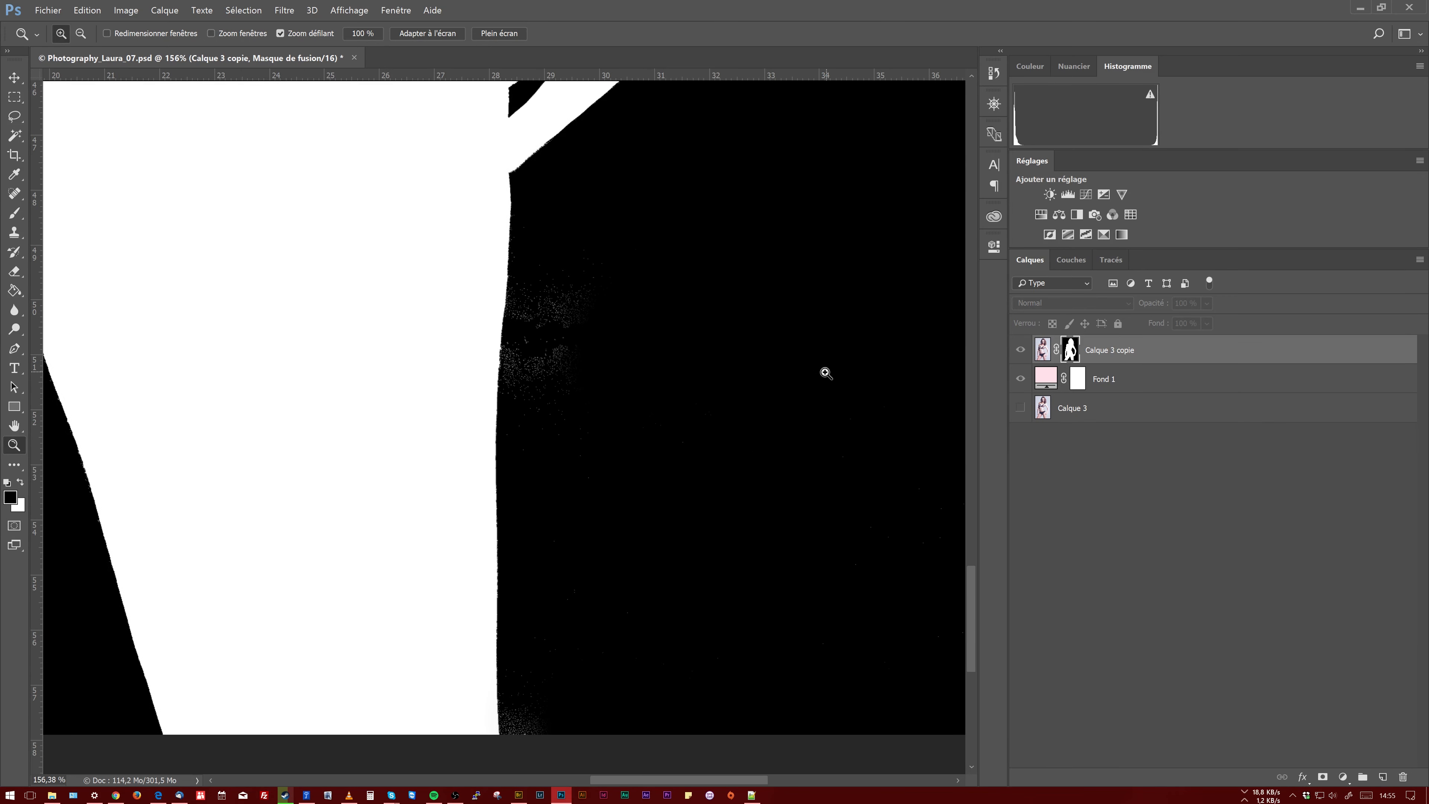
left_click_drag(449, 220, 284, 224)
left_click_drag(336, 348, 400, 379)
left_click_drag(474, 296, 450, 327)
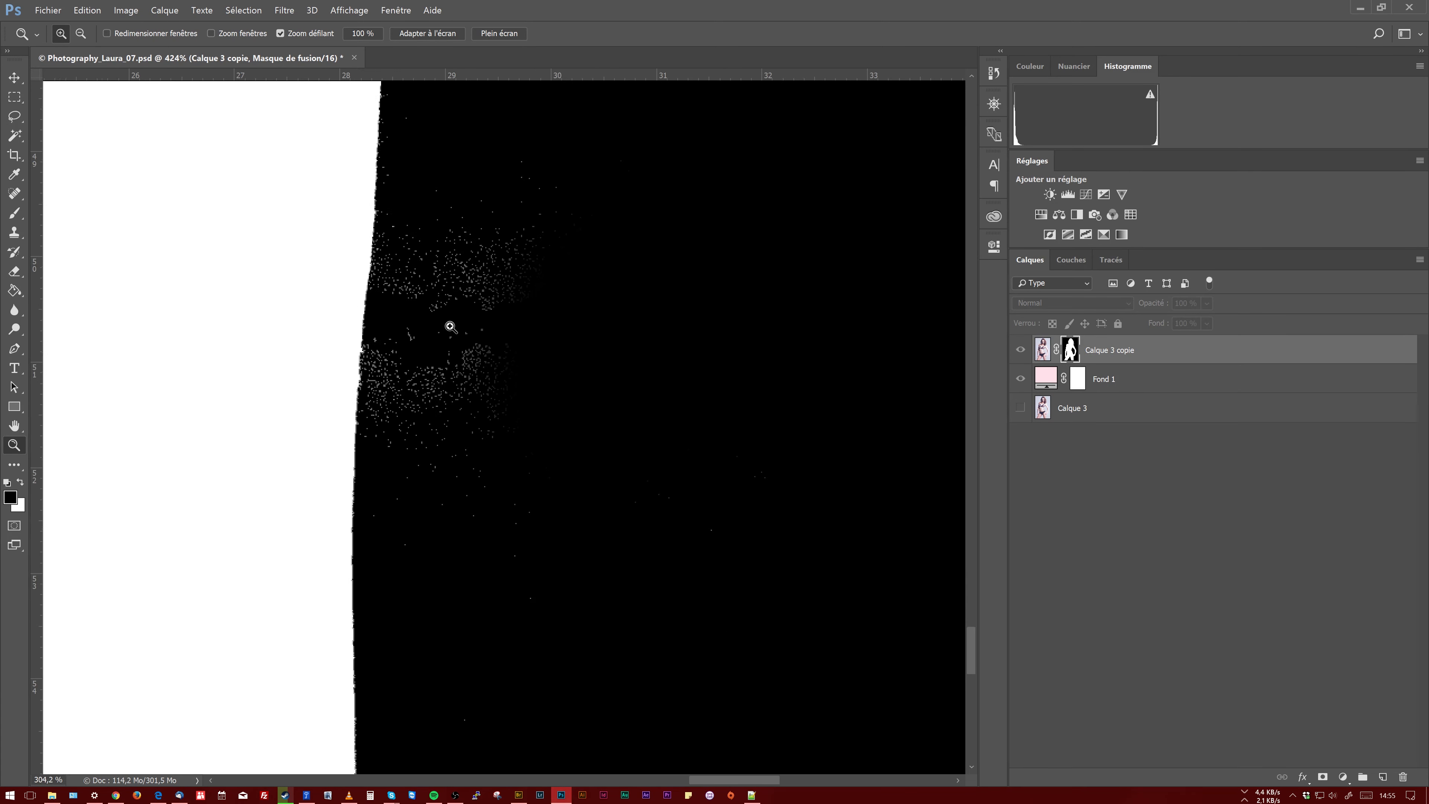
scroll(451, 327, "down", 1)
Try a Levels adjustment on the mask with black input 108 and midtone 0.73 to clear the speckles beside the thigh
key("ctrl+l")
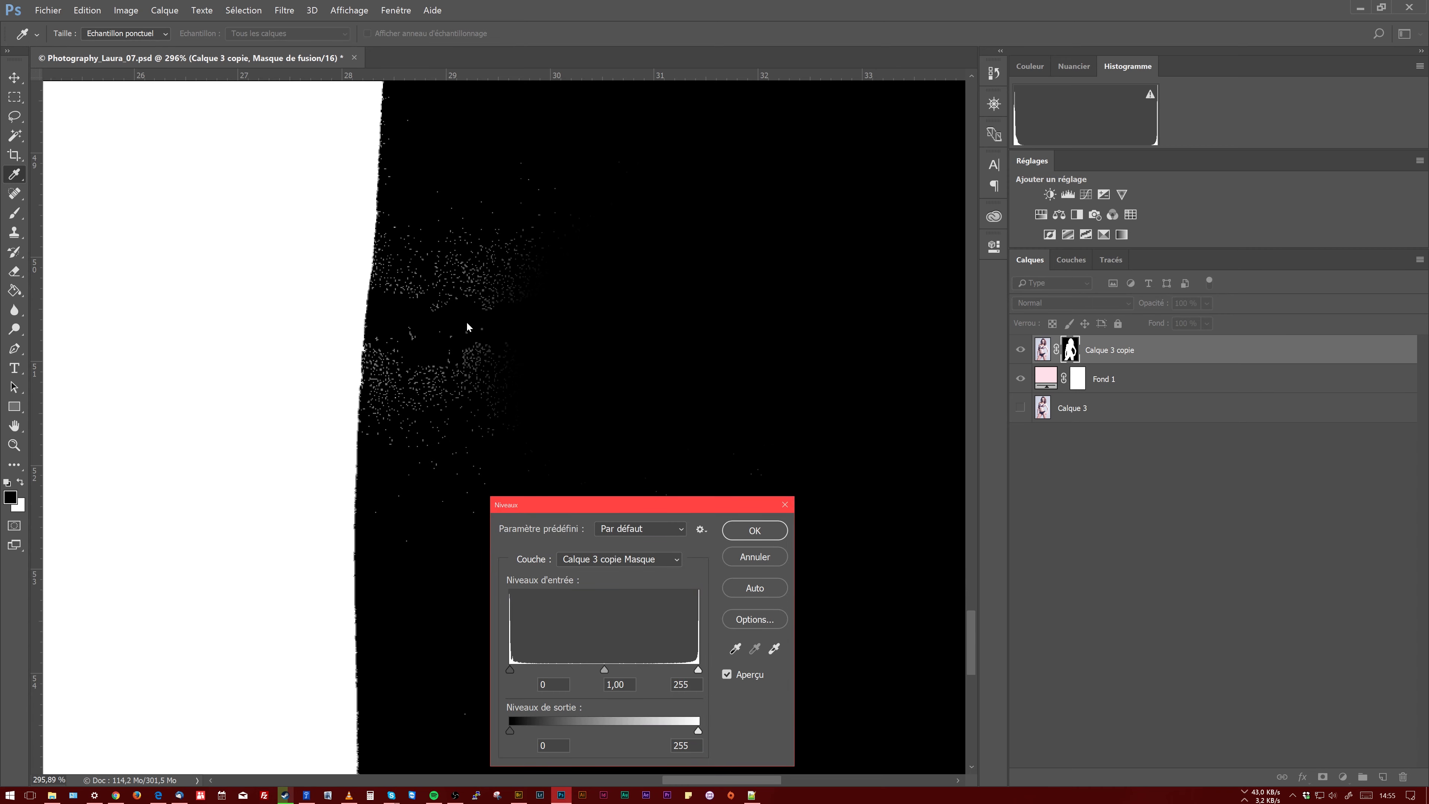
left_click_drag(612, 505, 764, 258)
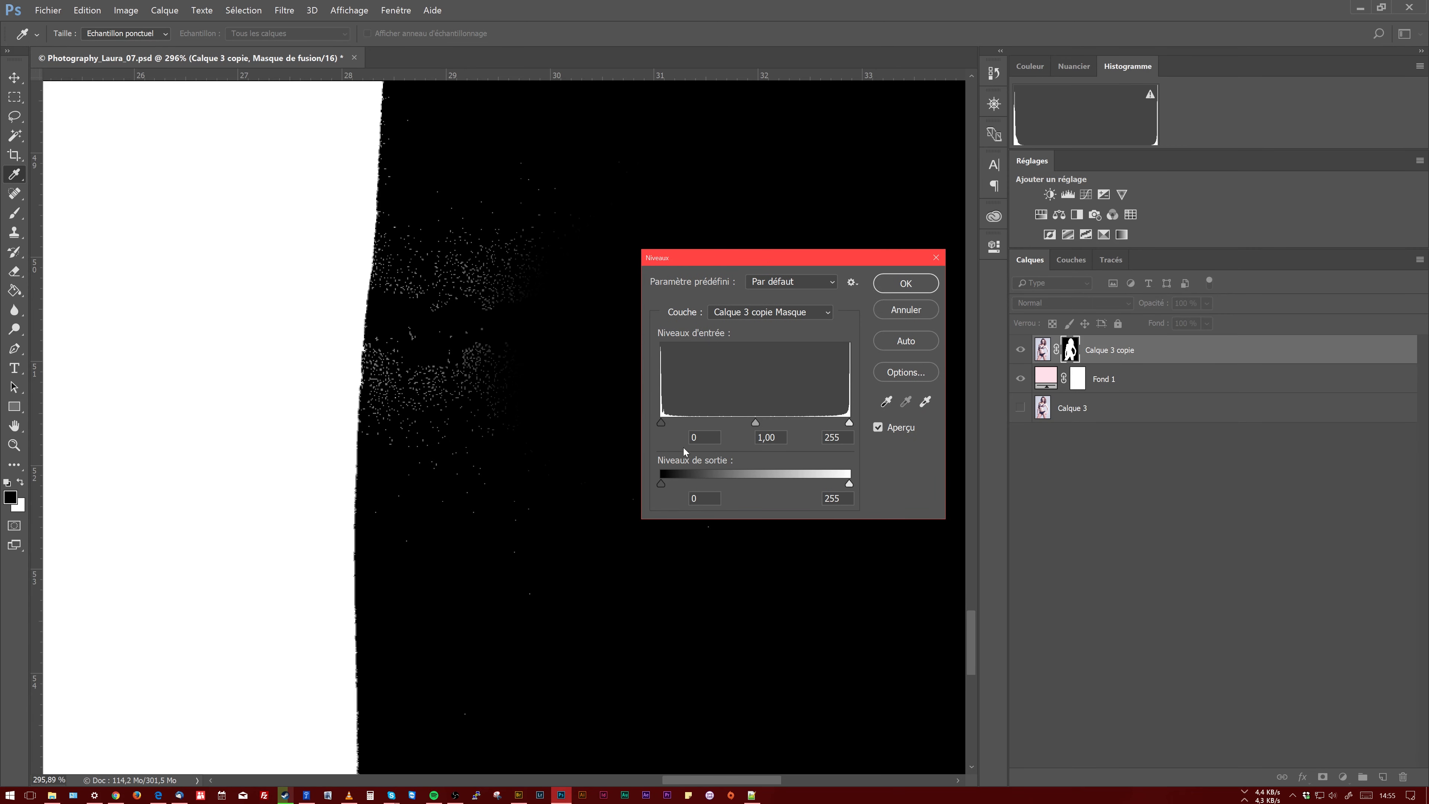
mouse_move(665, 425)
left_mouse_down()
mouse_move(724, 420)
mouse_move(641, 414)
left_mouse_up()
mouse_move(757, 426)
left_mouse_down()
mouse_move(714, 423)
mouse_move(795, 431)
mouse_move(773, 425)
left_mouse_up()
key("Tab")
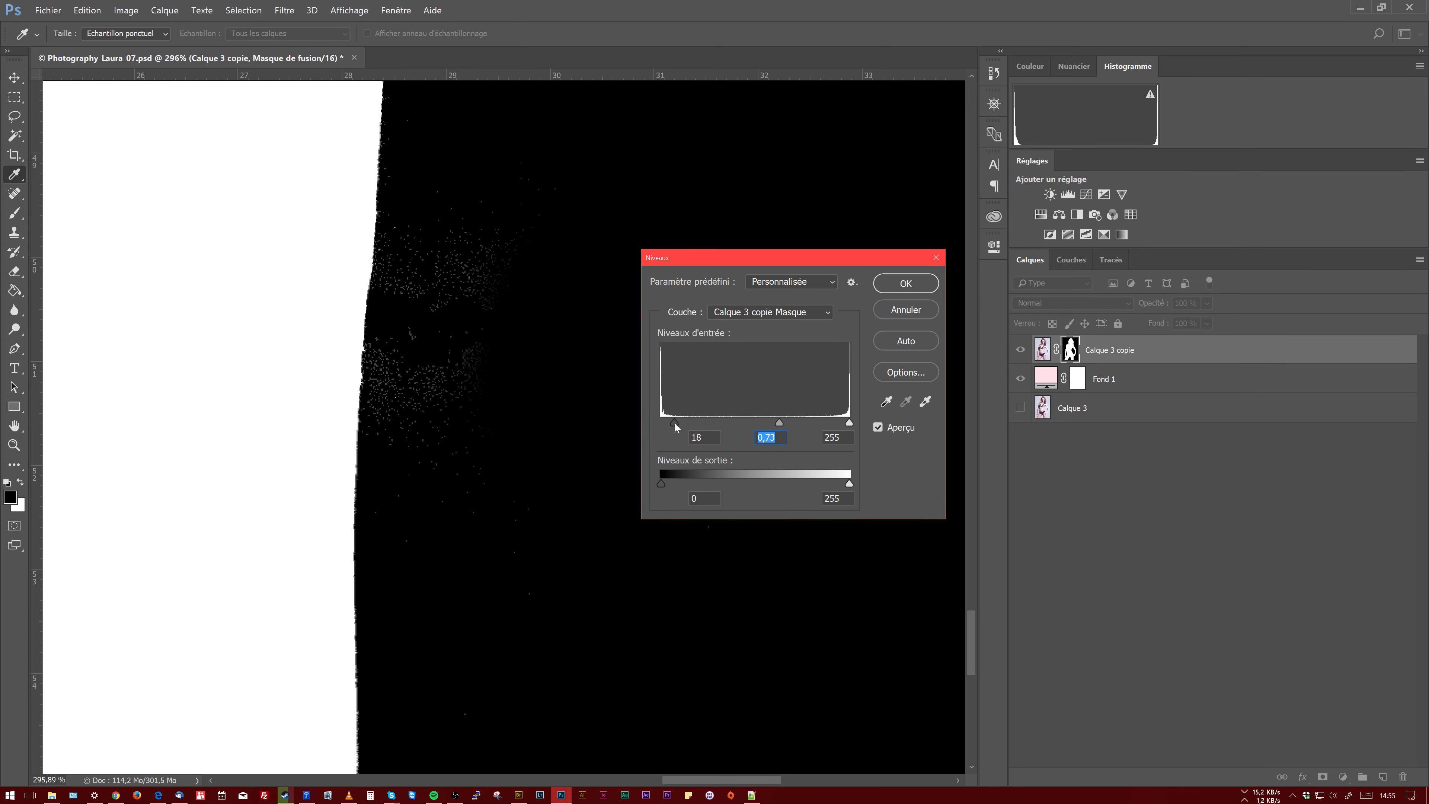
left_click_drag(675, 424, 694, 425)
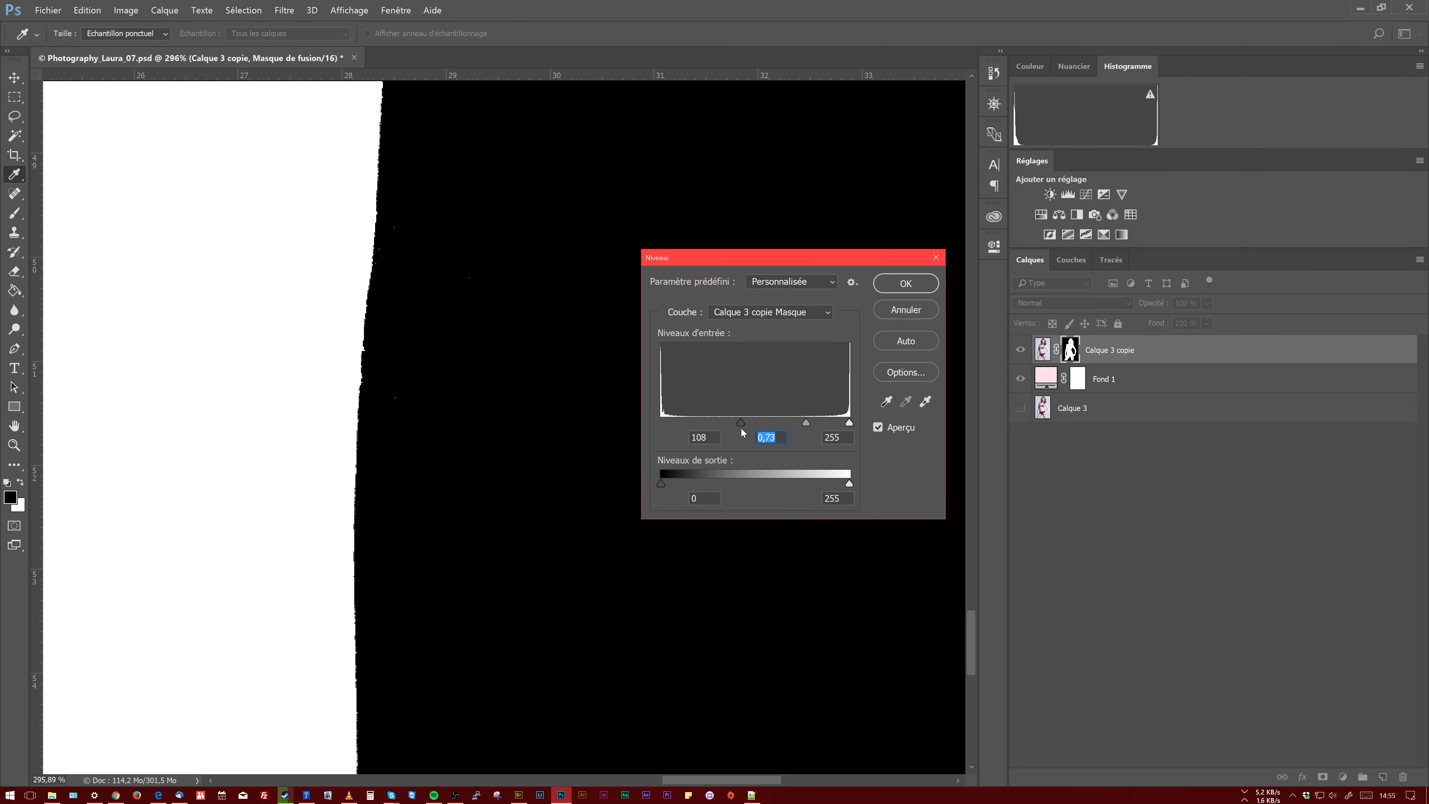
Inspect the mask edges between the legs in the Levels preview and cancel the adjustment
left_click_drag(281, 389, 922, 328)
left_click_drag(232, 444, 380, 447)
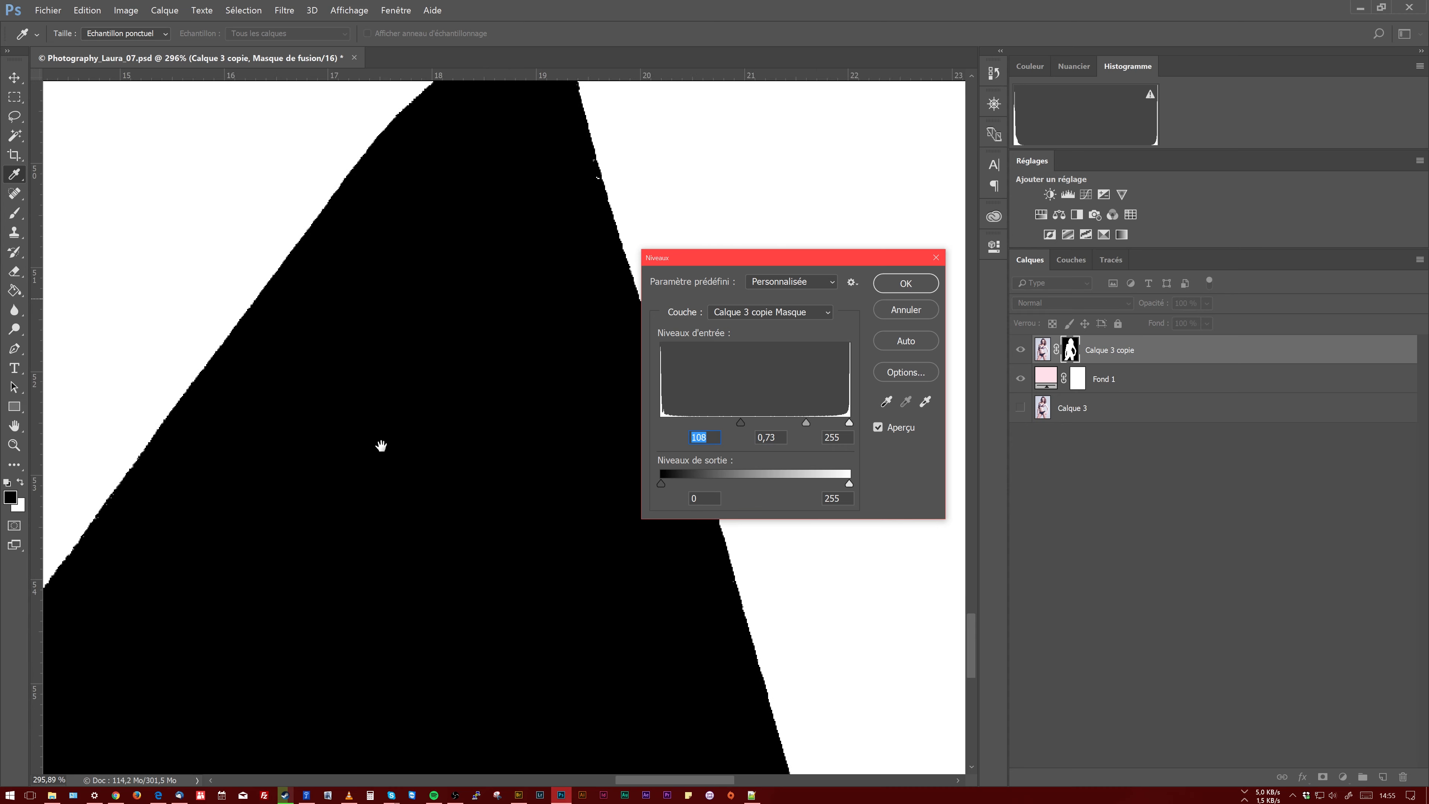
left_click_drag(263, 281, 406, 269)
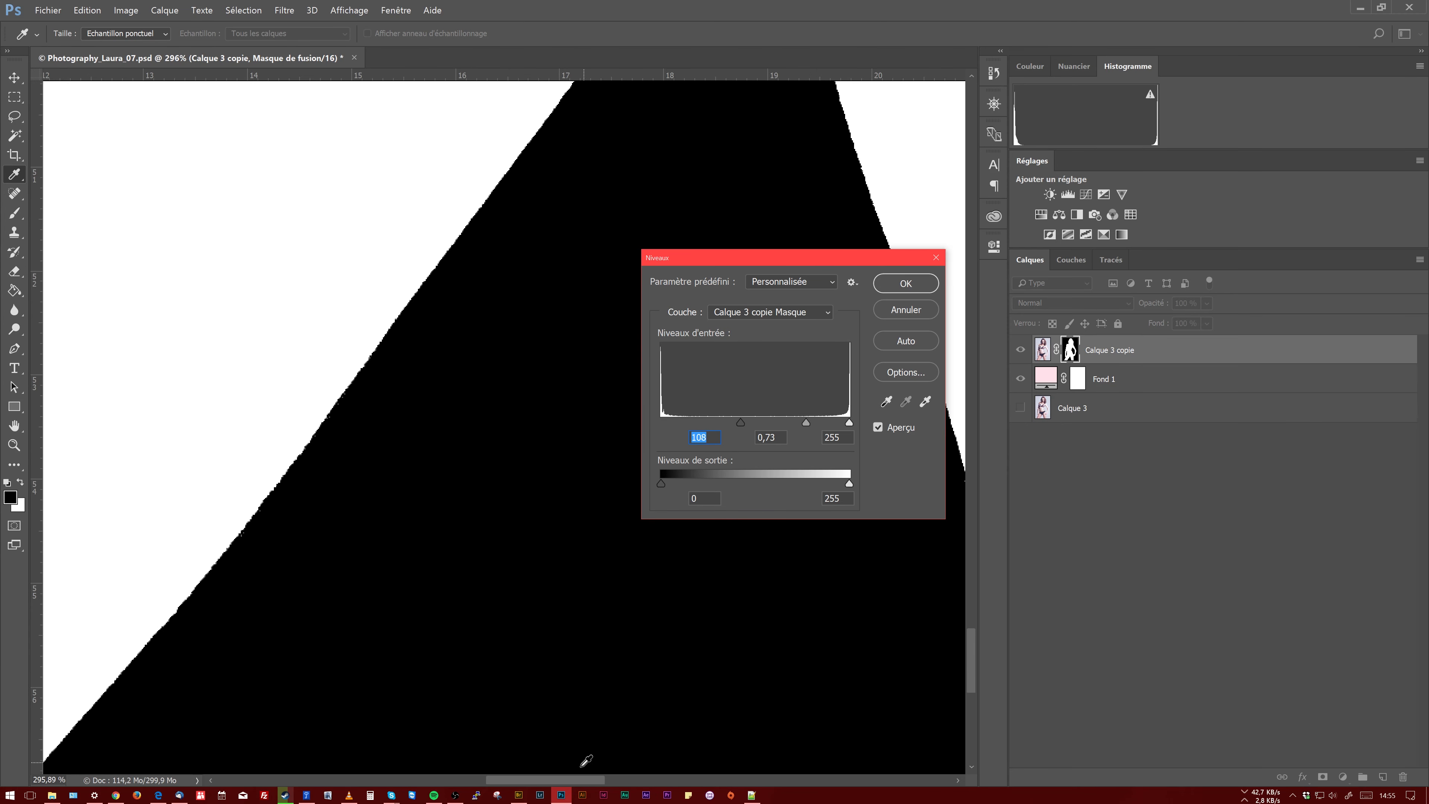
left_click_drag(586, 780, 535, 781)
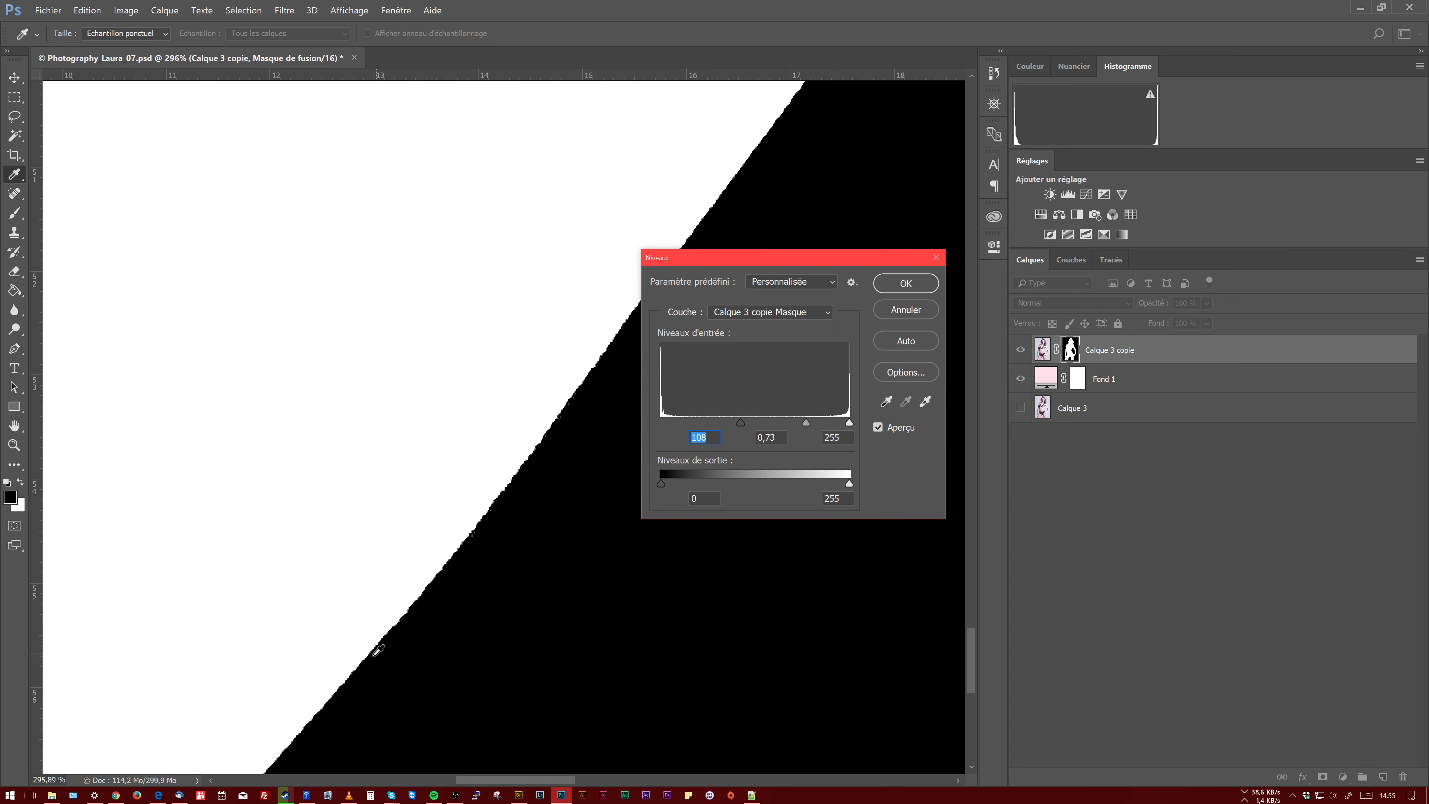
left_click(906, 310)
Leave the mask view with the image of Calque 3 copie active, and show only the Calque 3 layer
key("z")
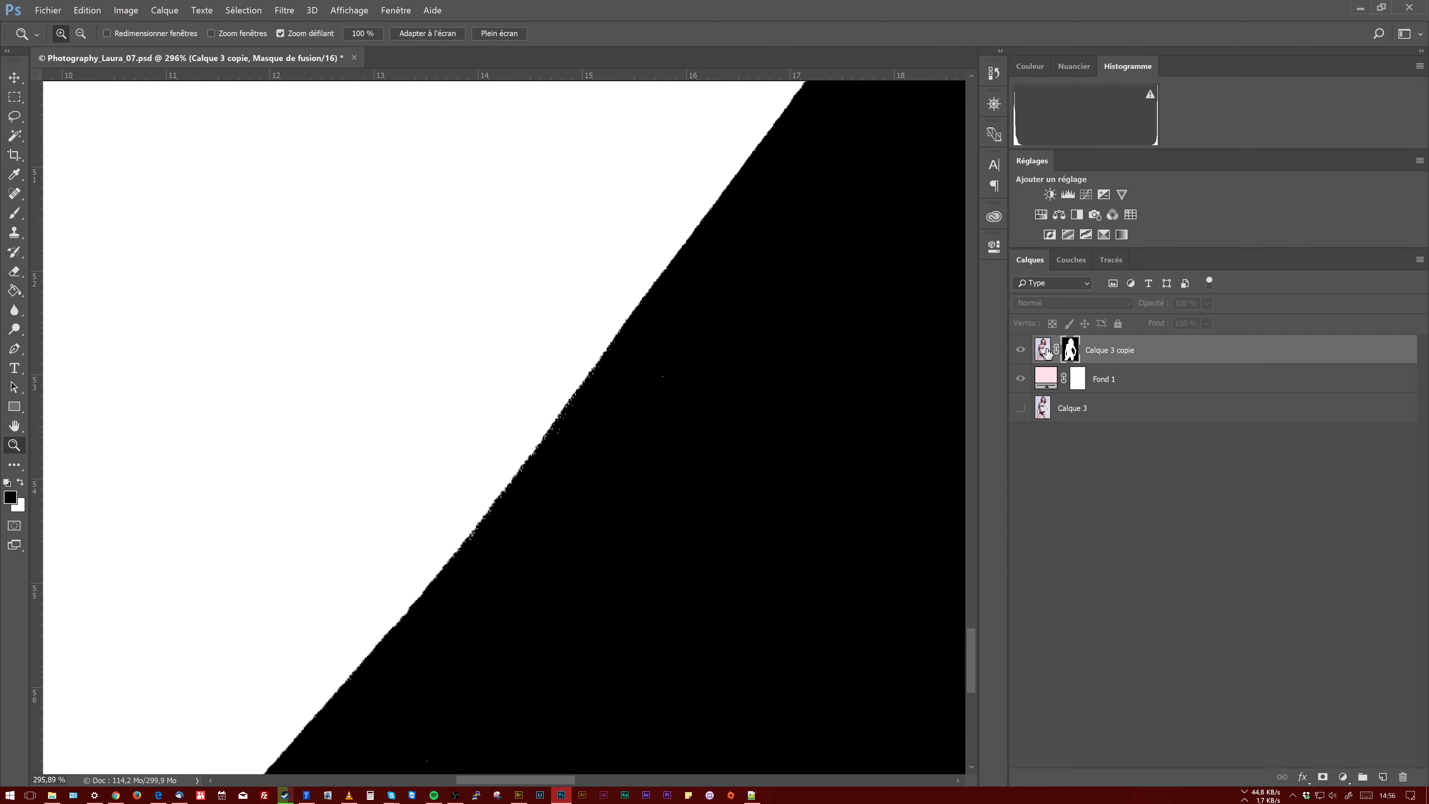
left_click(1075, 350, "alt")
left_click(1044, 351)
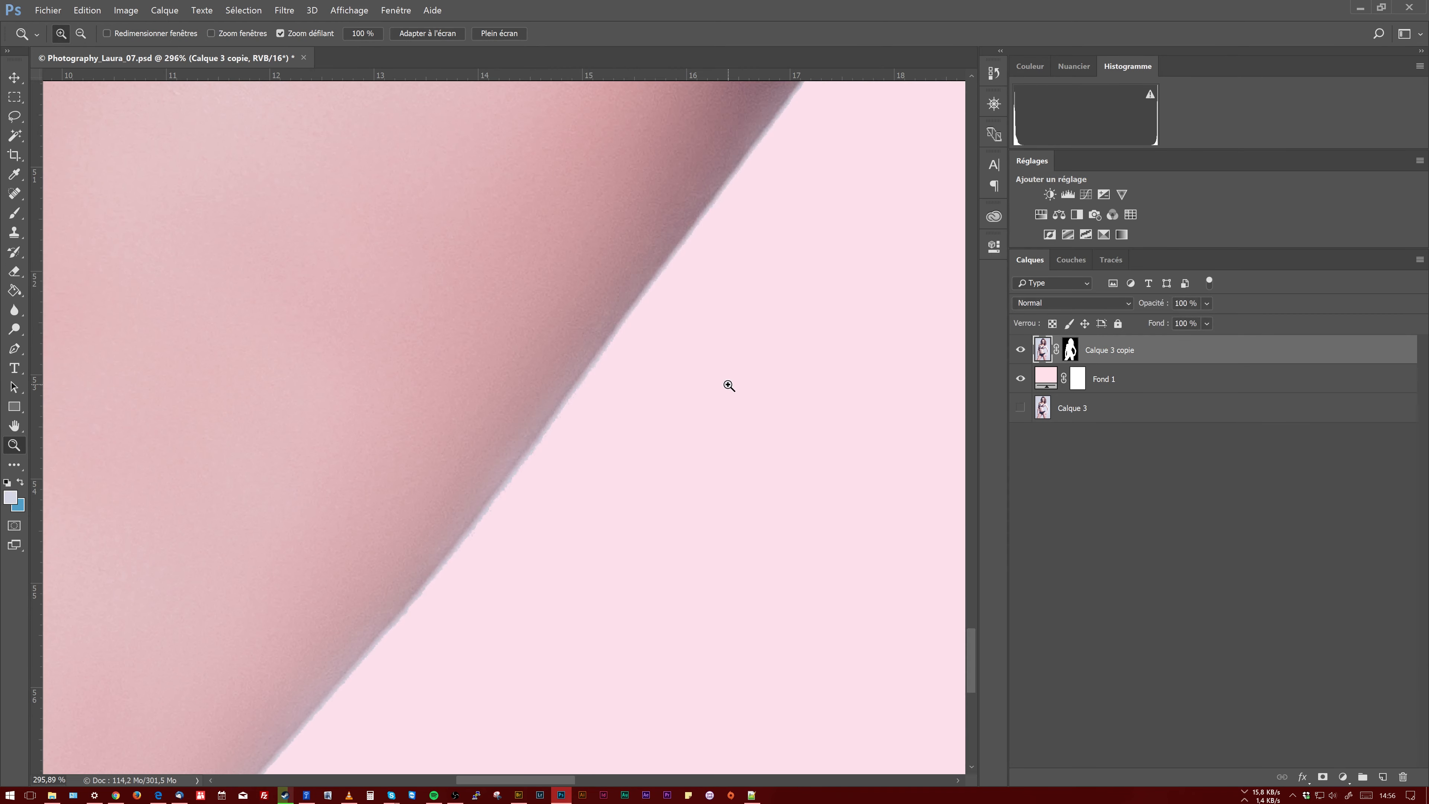
left_click(731, 386, "alt")
left_click(730, 386, "alt")
left_click(730, 386, "alt")
left_click(1020, 407, "alt")
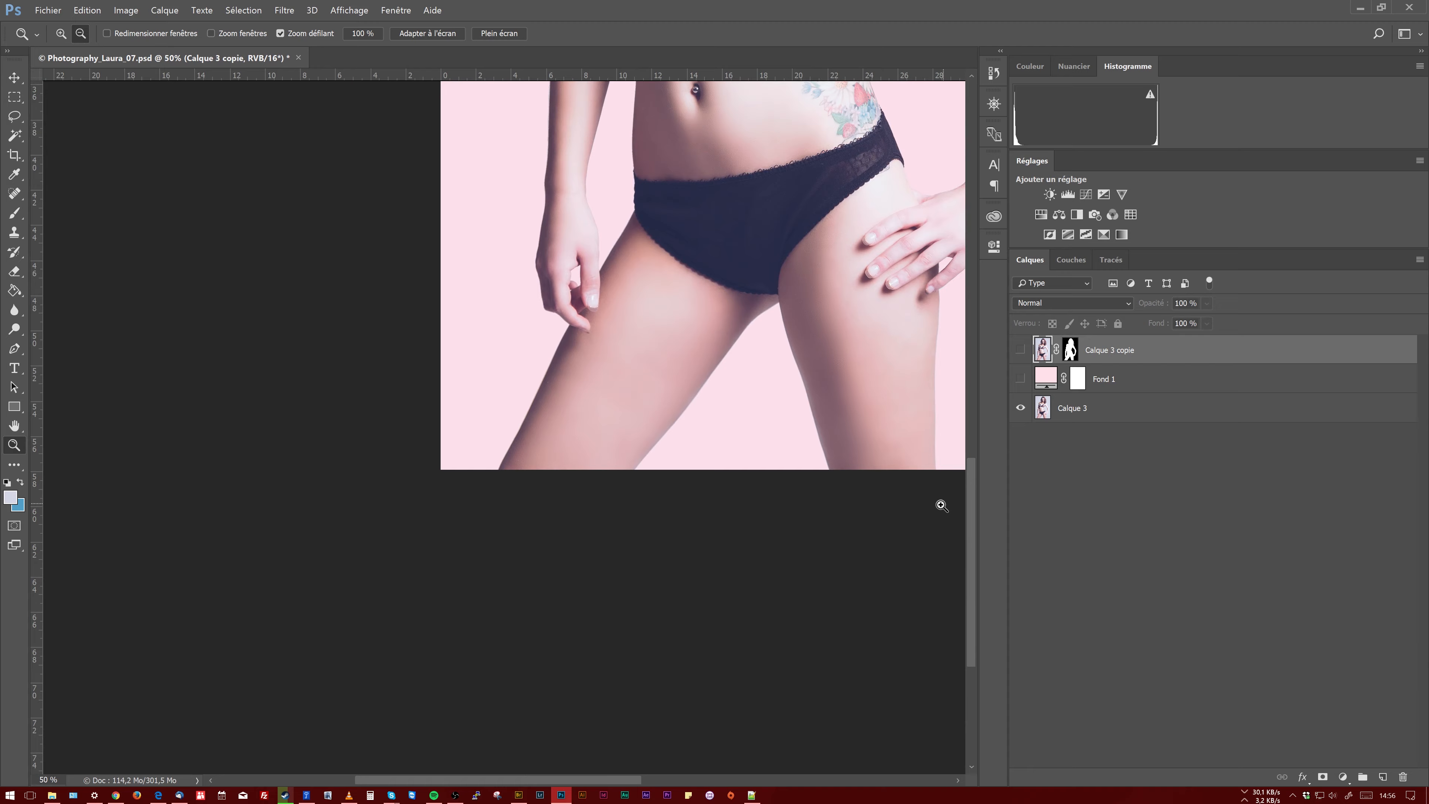
Activate the Calque 3 layer and select the grey background around the legs and arms with the Magic Wand at tolerance 5
left_click(760, 307, "alt")
left_click_drag(643, 549, 612, 435)
key("w")
left_click(1055, 411)
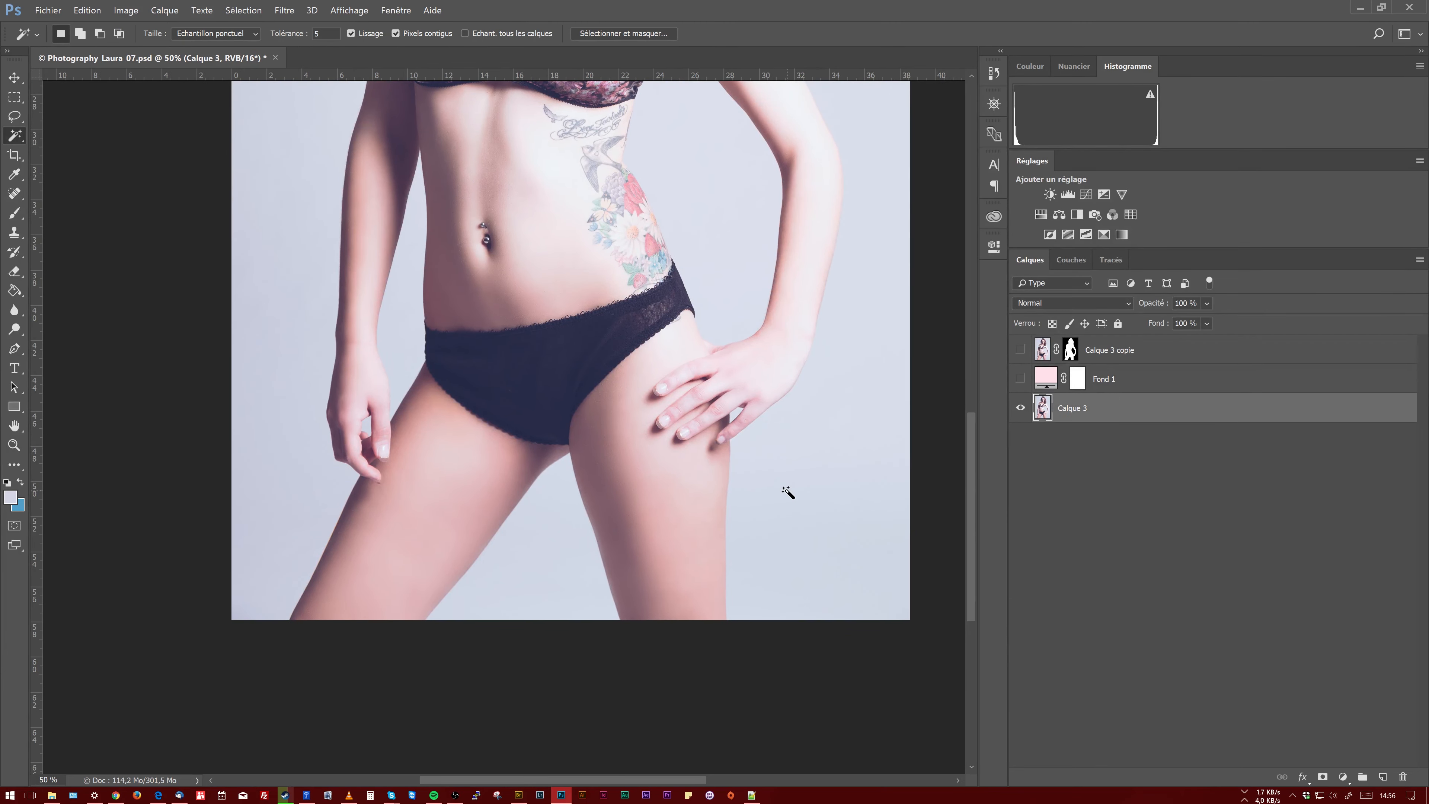
left_click(785, 488)
left_click(281, 422, "shift")
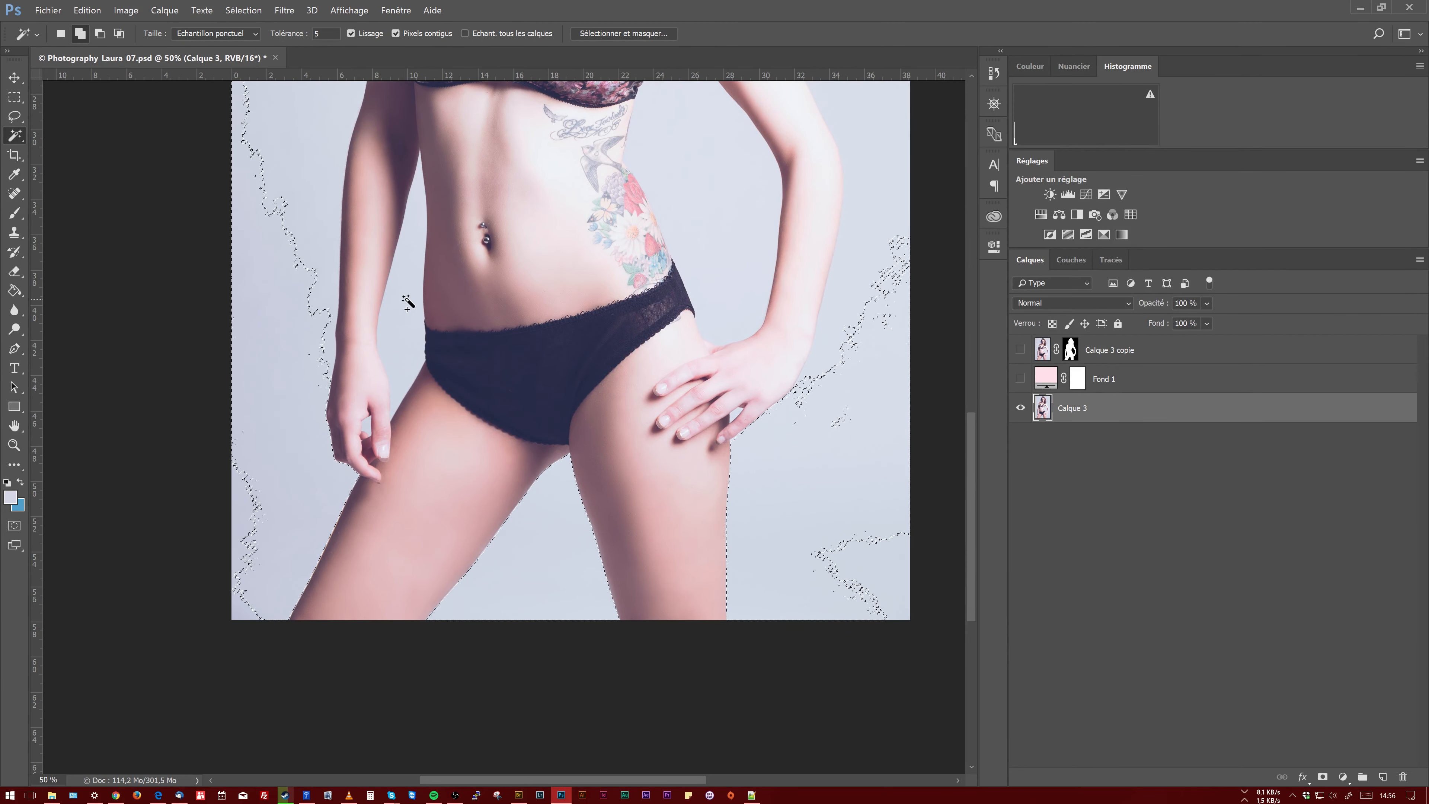
left_click(853, 584, "shift")
left_click(242, 583, "shift")
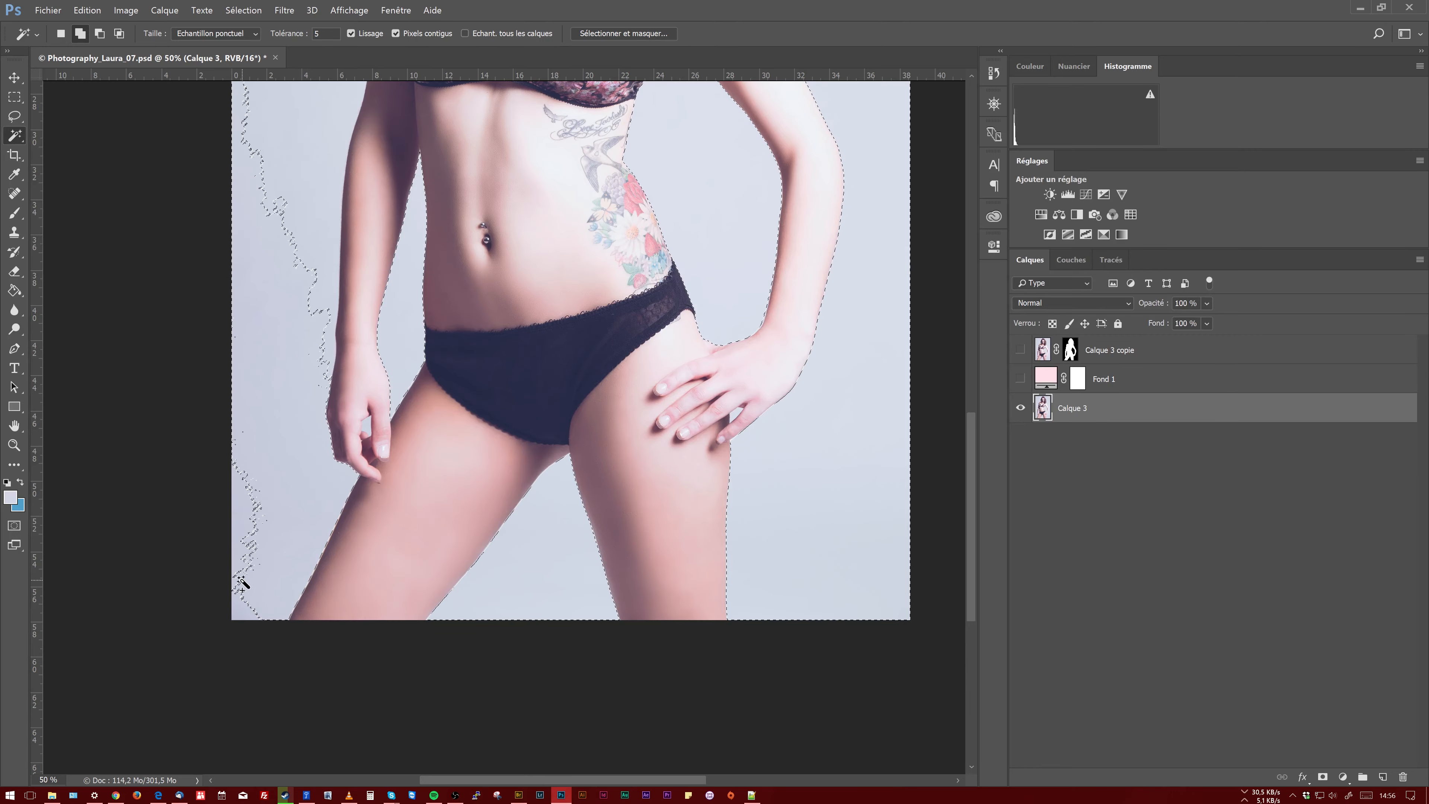
Extend the Magic Wand selection to the remaining background areas beside the upper body and at the photo's lower edge
left_click_drag(573, 224, 552, 603)
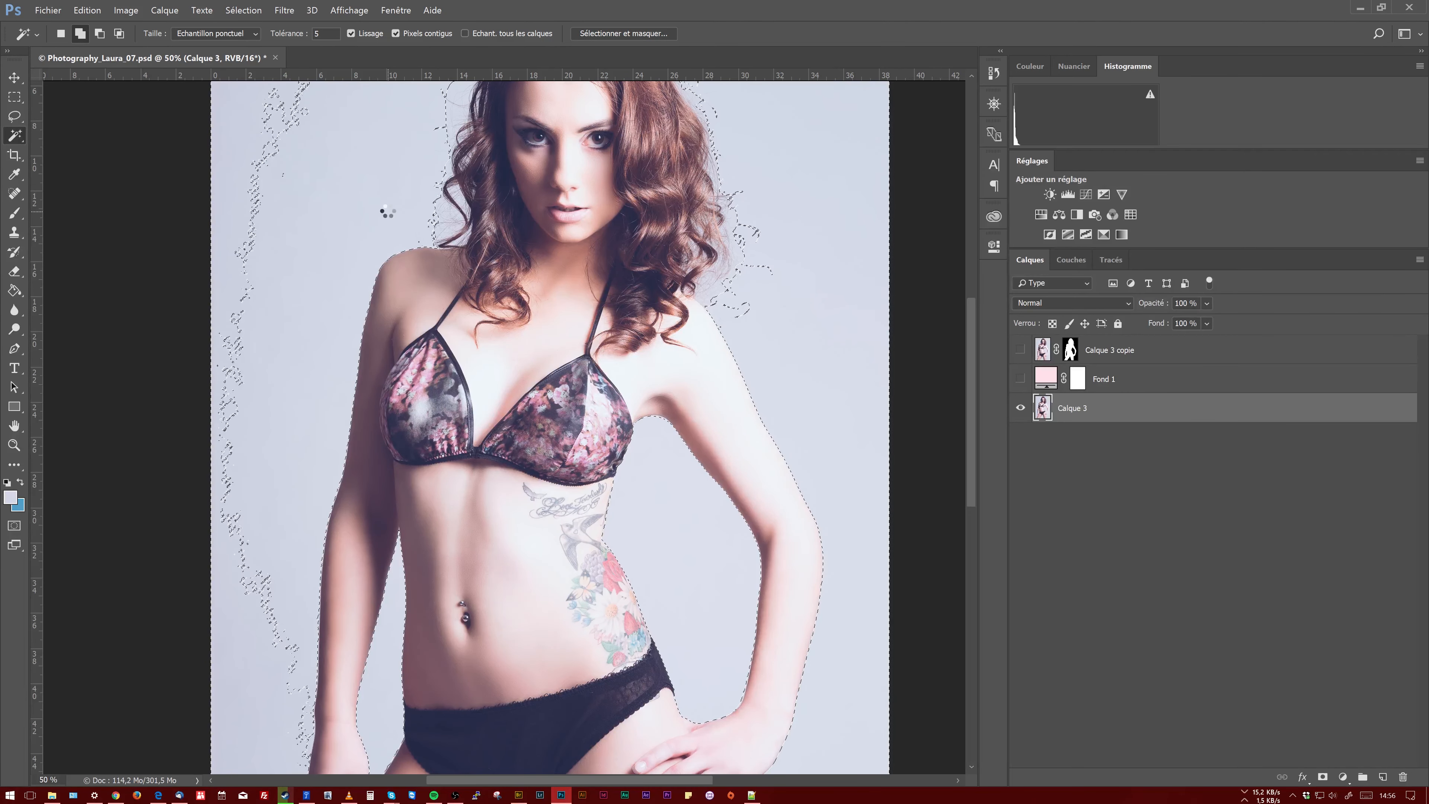
left_click(248, 182)
key("ctrl+d")
left_click_drag(507, 230, 548, 335)
left_click(587, 418, "shift")
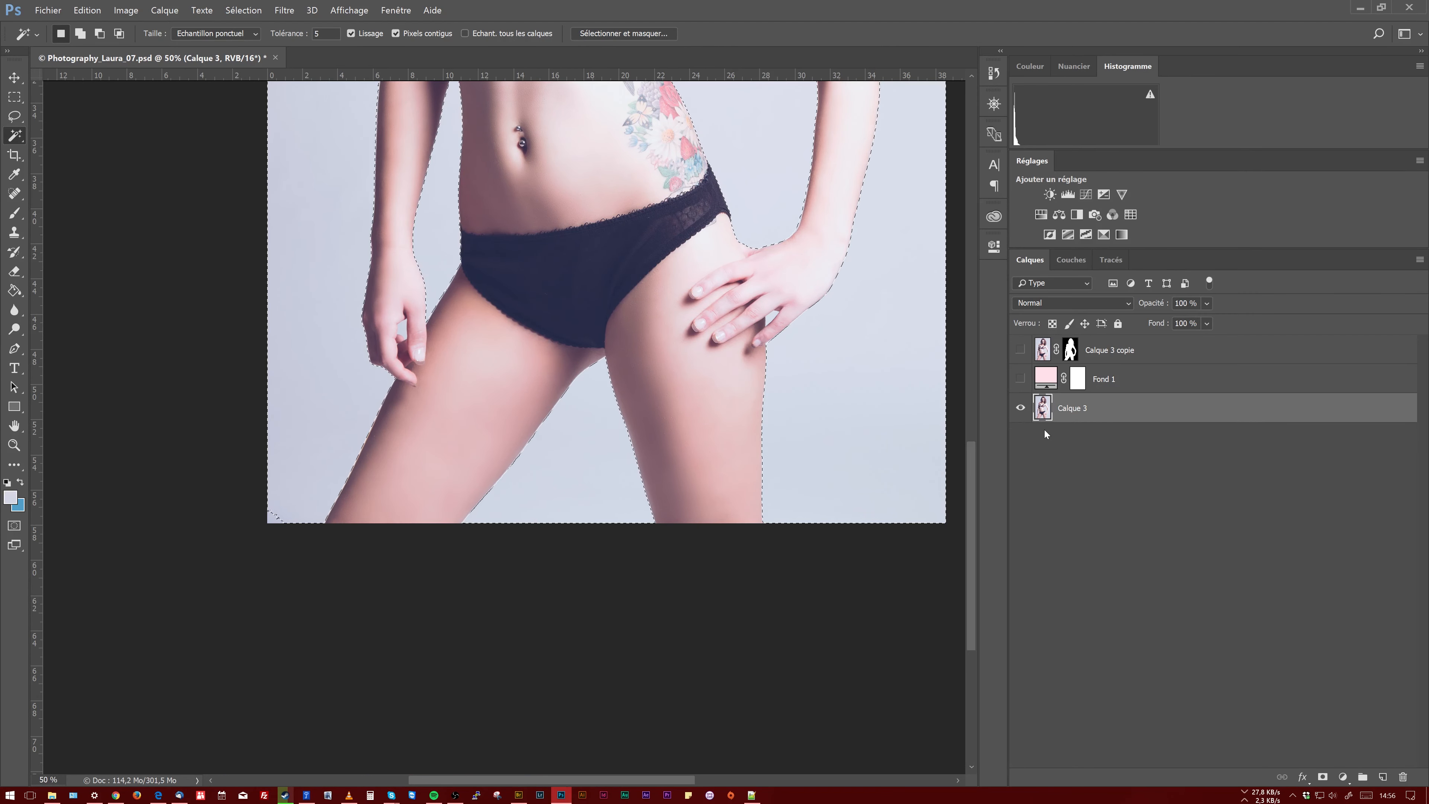
Switch to Quick Mask and examine the photo's lower-left corner and left edge for speckles the selection missed
key("q")
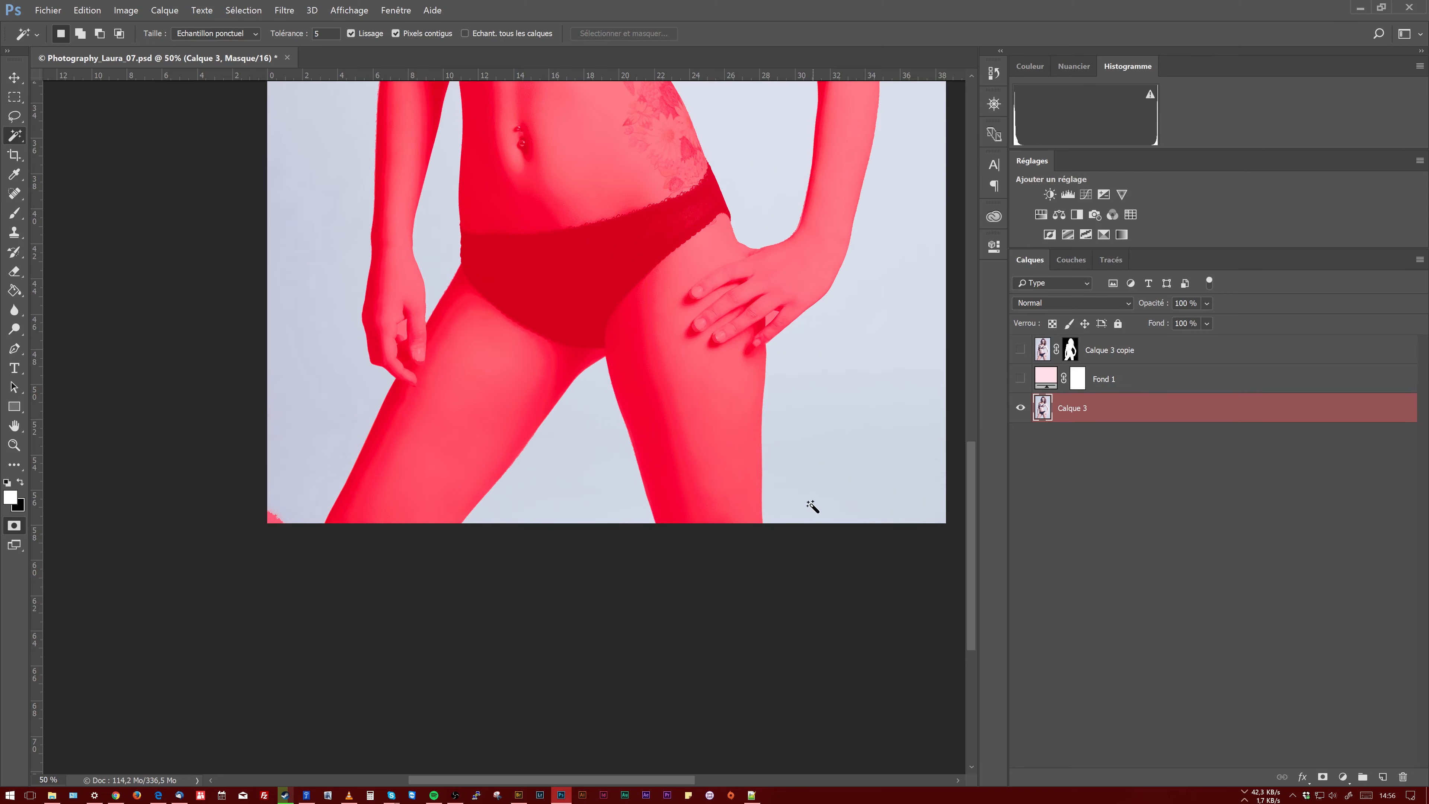
key("z")
left_click_drag(310, 495, 240, 569)
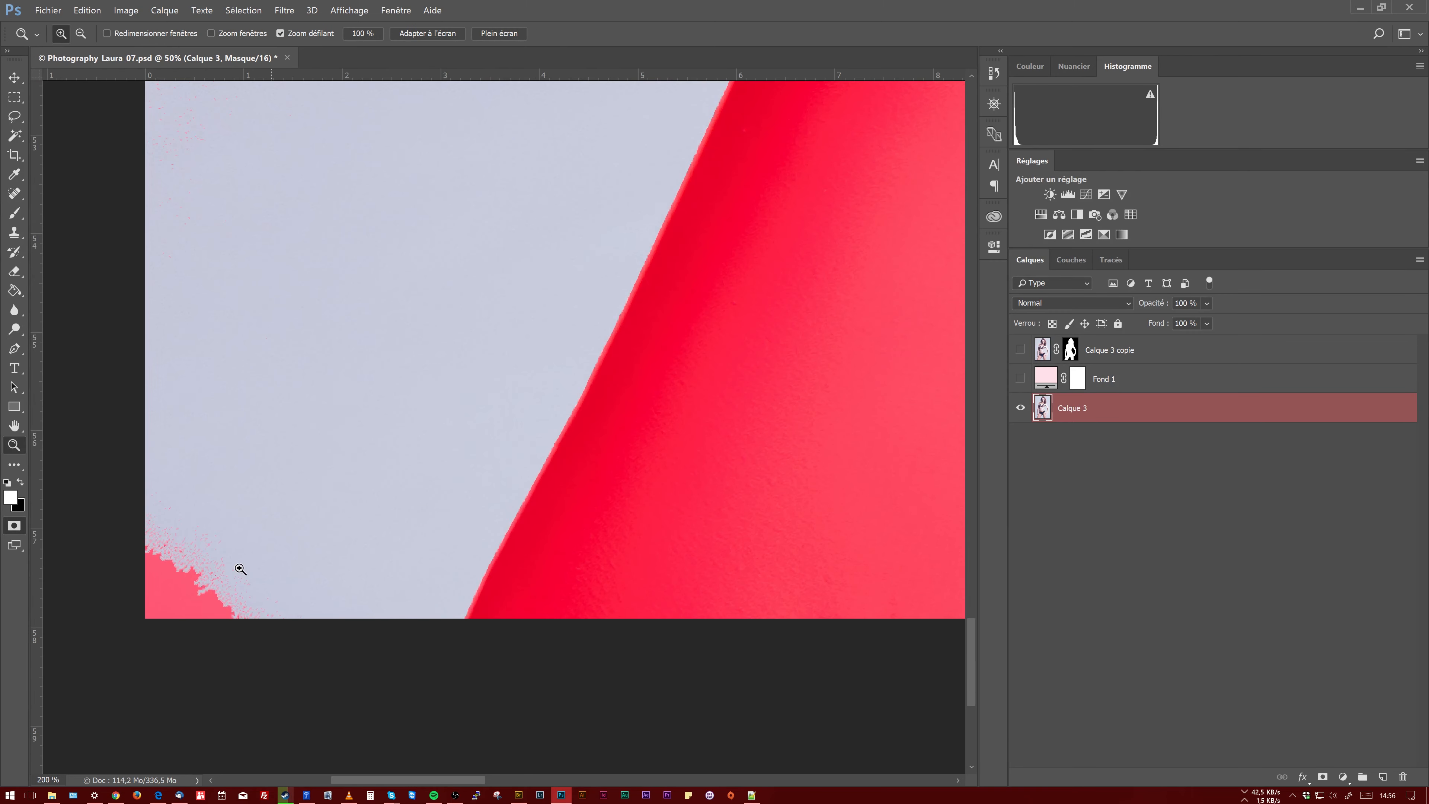
left_click_drag(779, 236, 794, 594)
left_click_drag(156, 262, 294, 344)
left_click(670, 376, "alt")
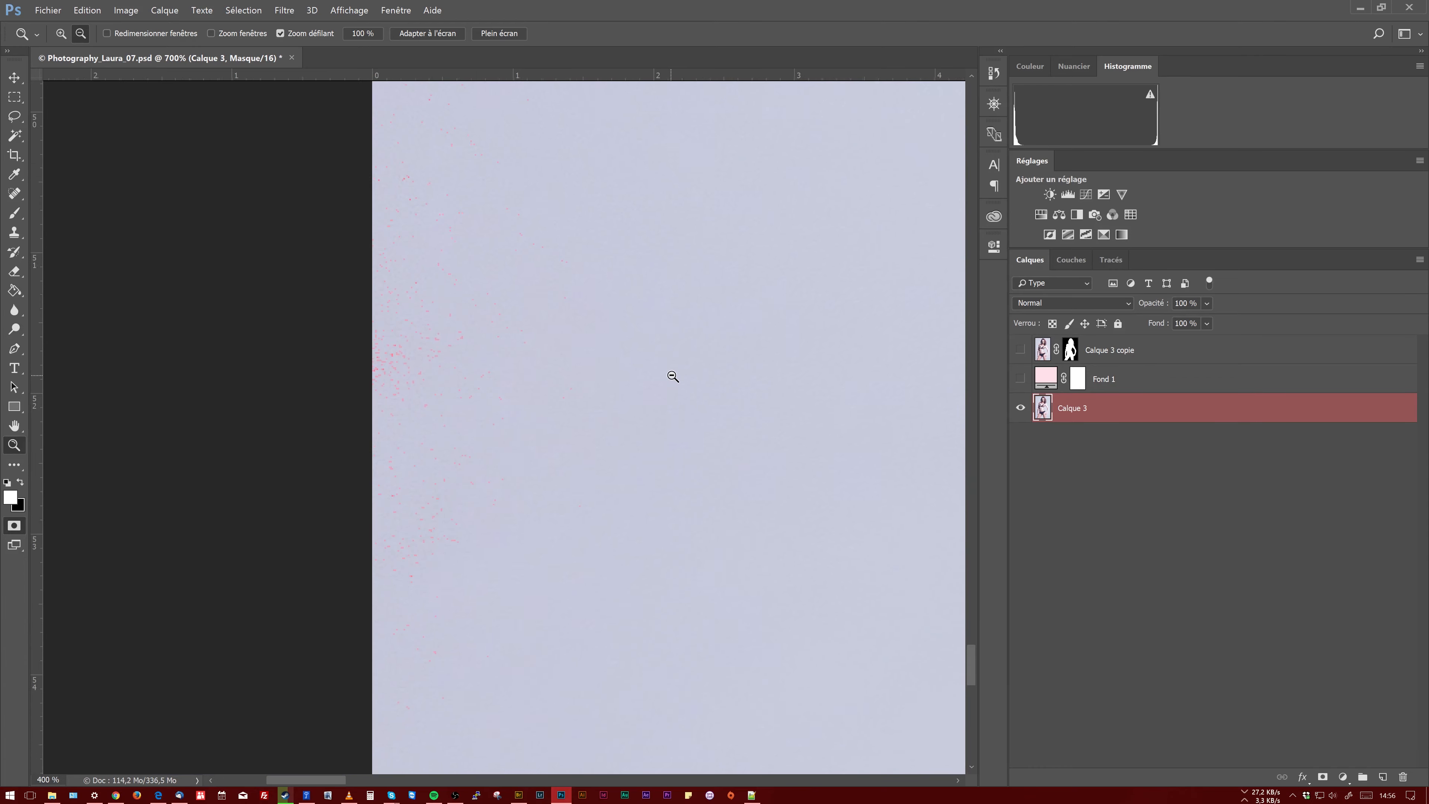
Inspect the Quick Mask over the background beside the right-hand thigh and around the whole lower body
left_click(675, 376, "alt")
left_click(676, 377, "alt")
left_click(788, 382, "alt")
left_click_drag(852, 304, 170, 408)
left_click_drag(542, 466, 559, 466)
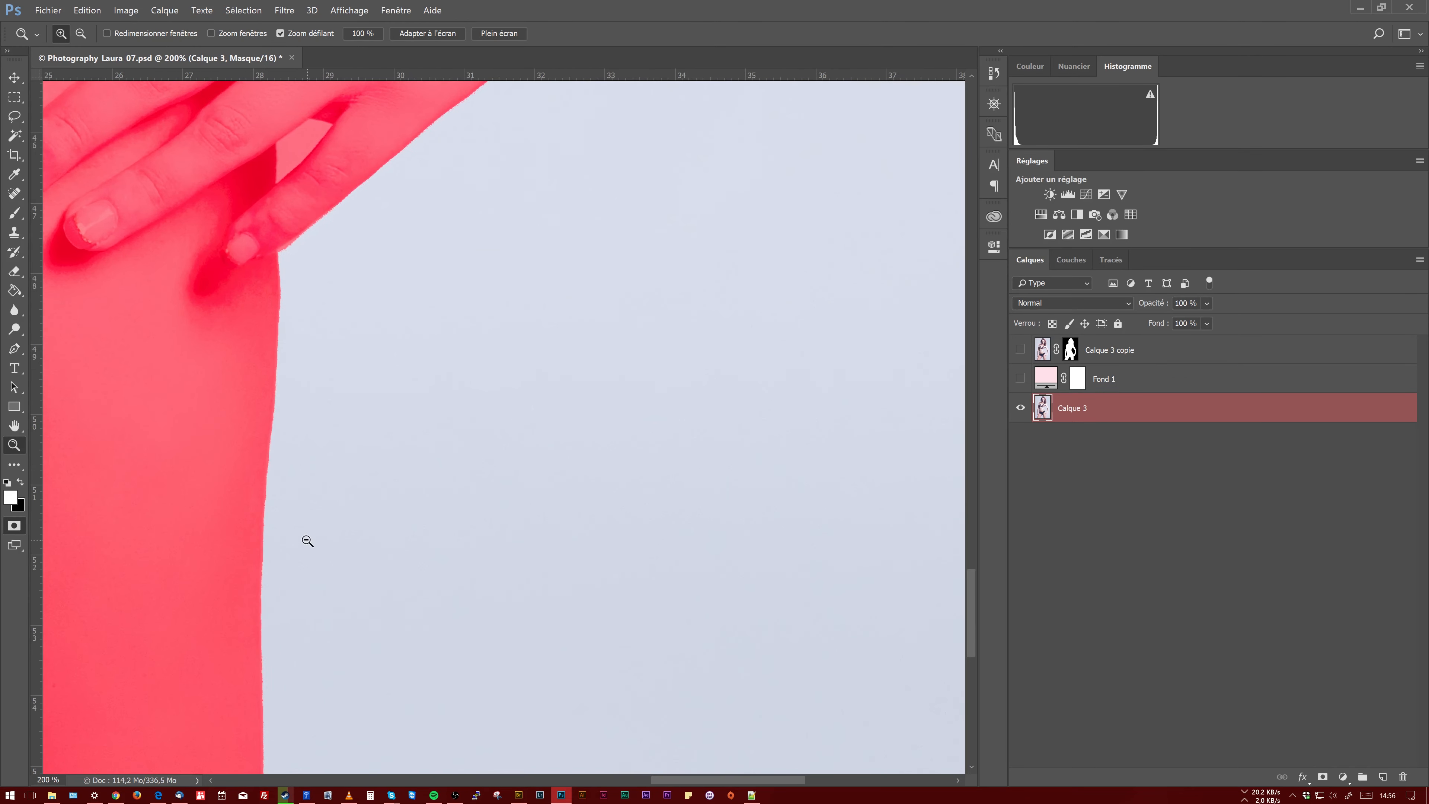
left_click(272, 535, "alt")
left_click(271, 535, "alt")
left_click_drag(198, 357, 627, 434)
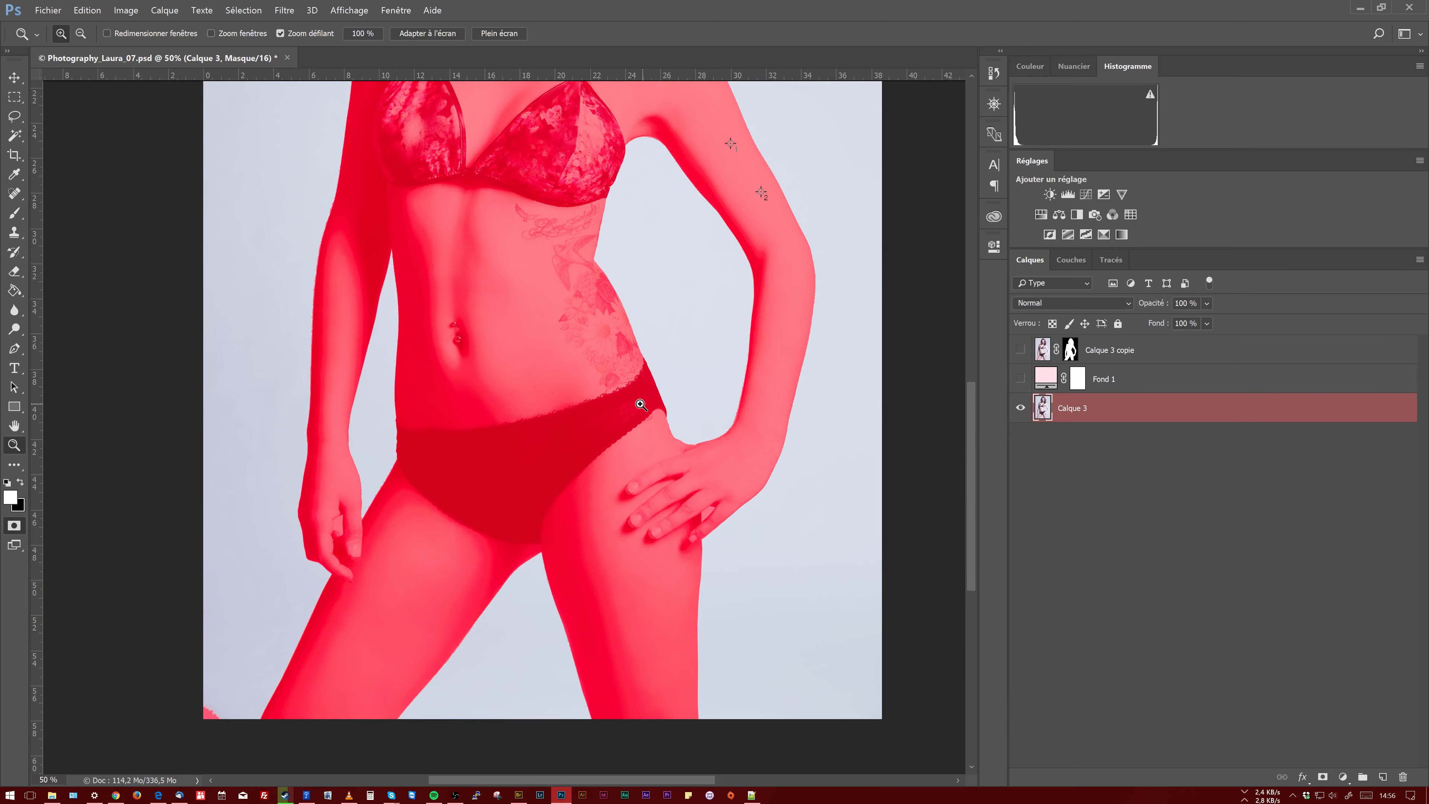
Leave Quick Mask, set the Magic Wand tolerance to 9 and reselect the background around the model from scratch
key("q")
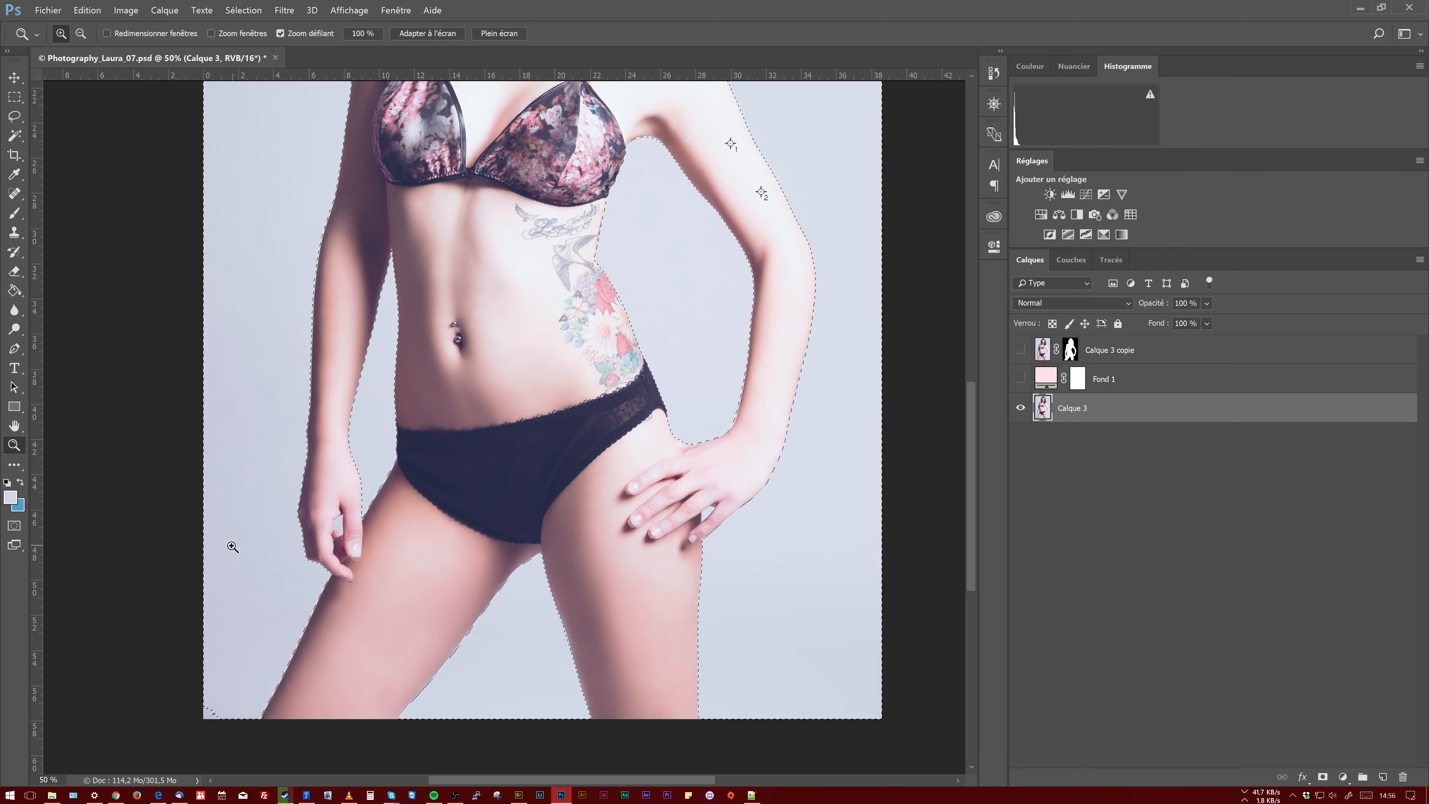
key("q")
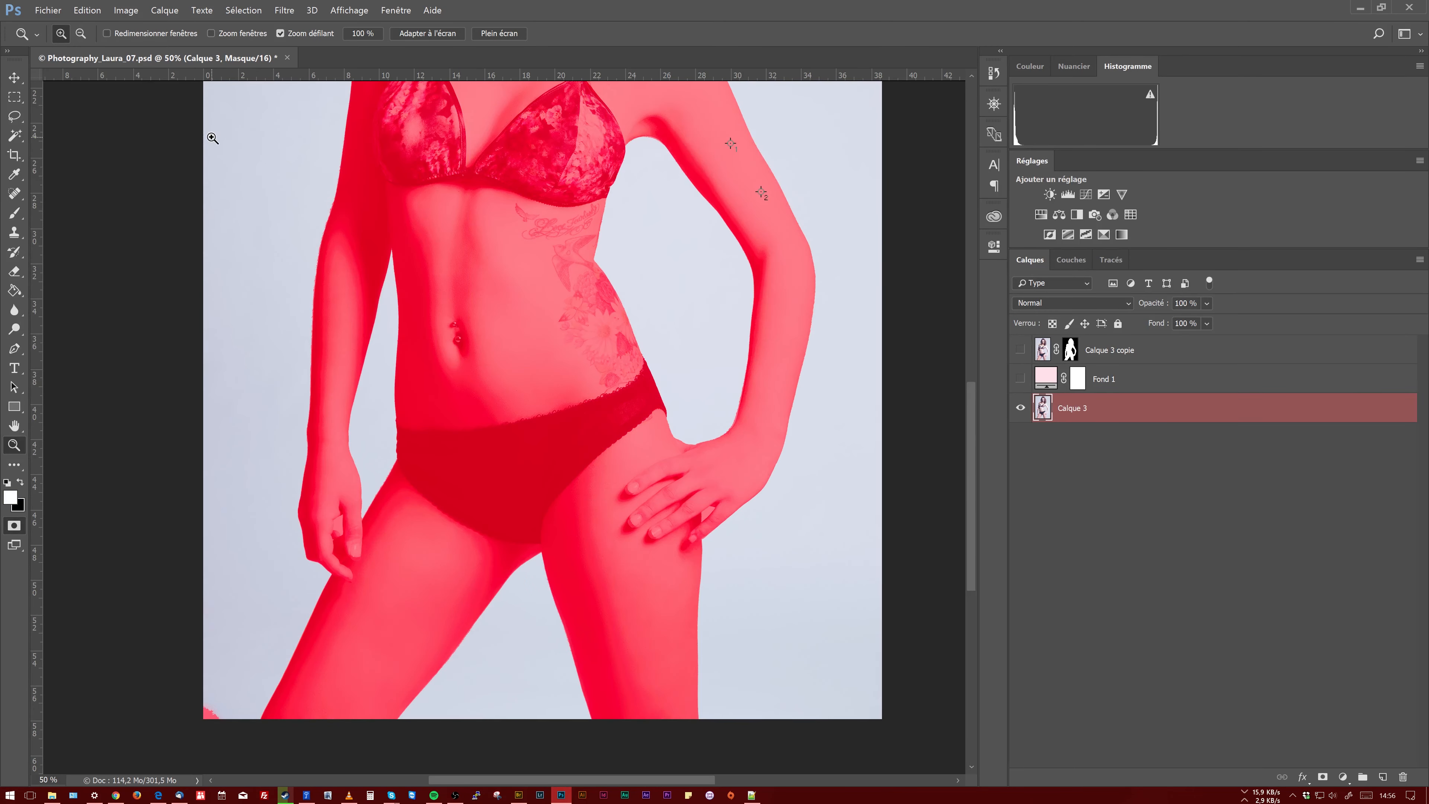
key("q")
key("w")
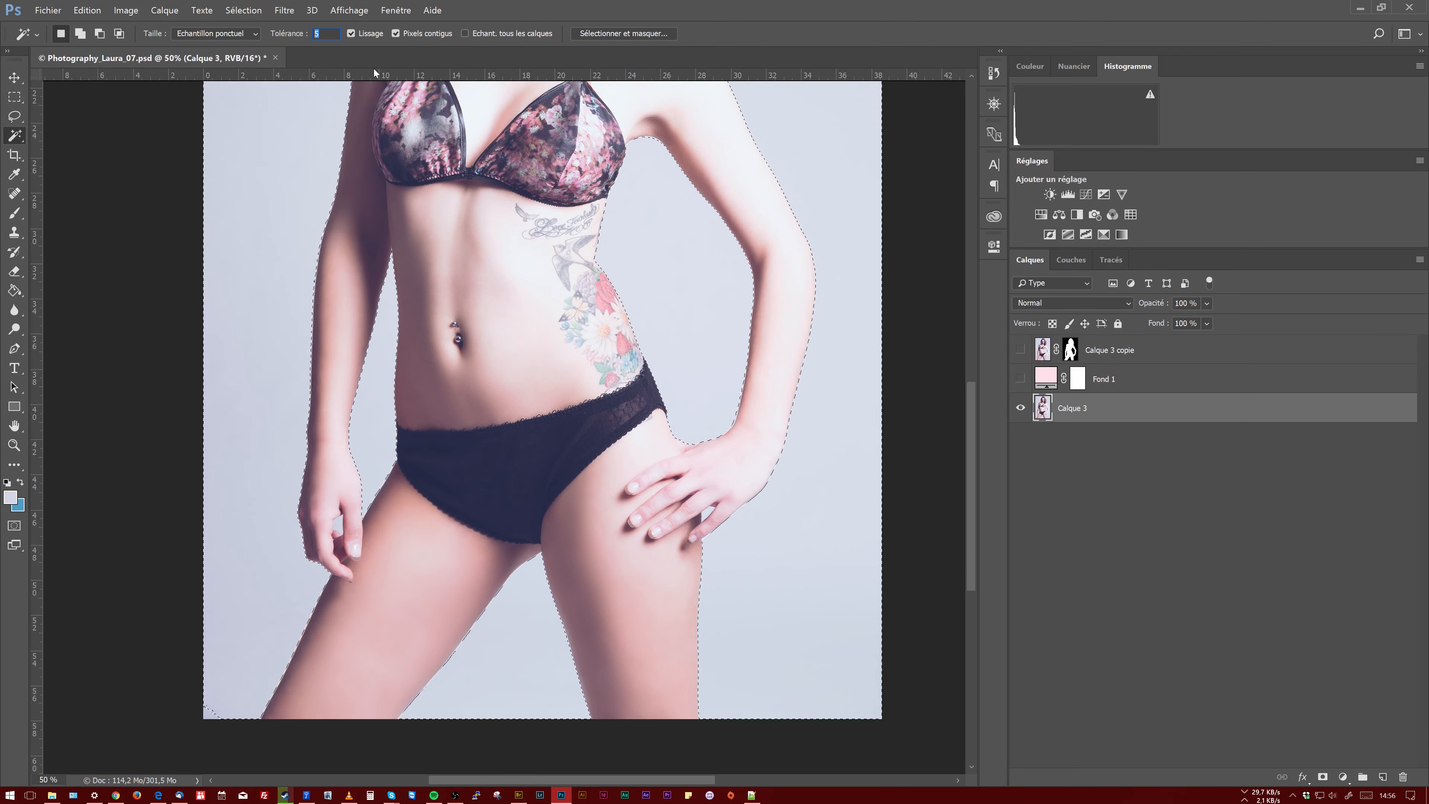
key("shift")
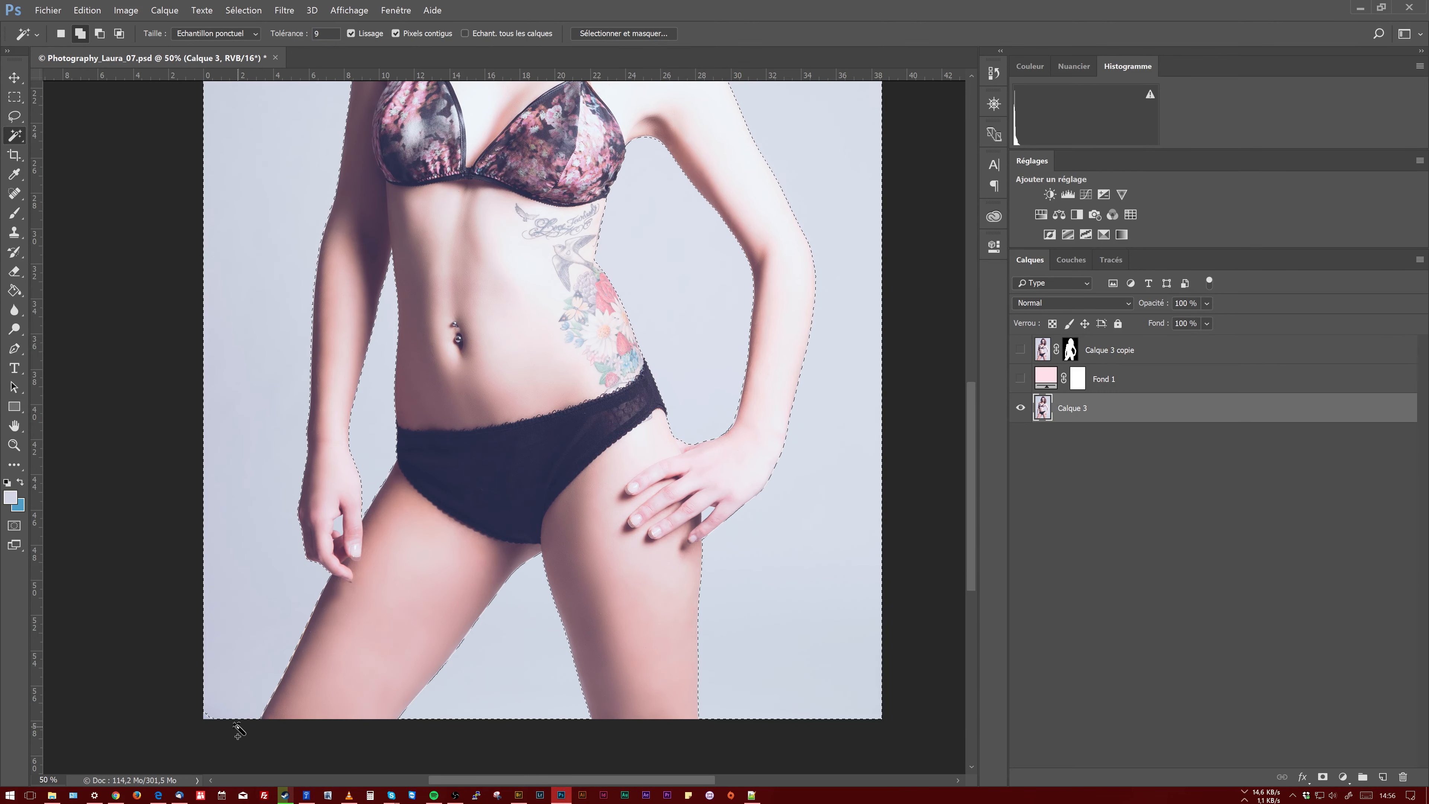
key("ctrl+d")
left_click(251, 572)
key("shift")
left_click_drag(347, 494, 470, 771)
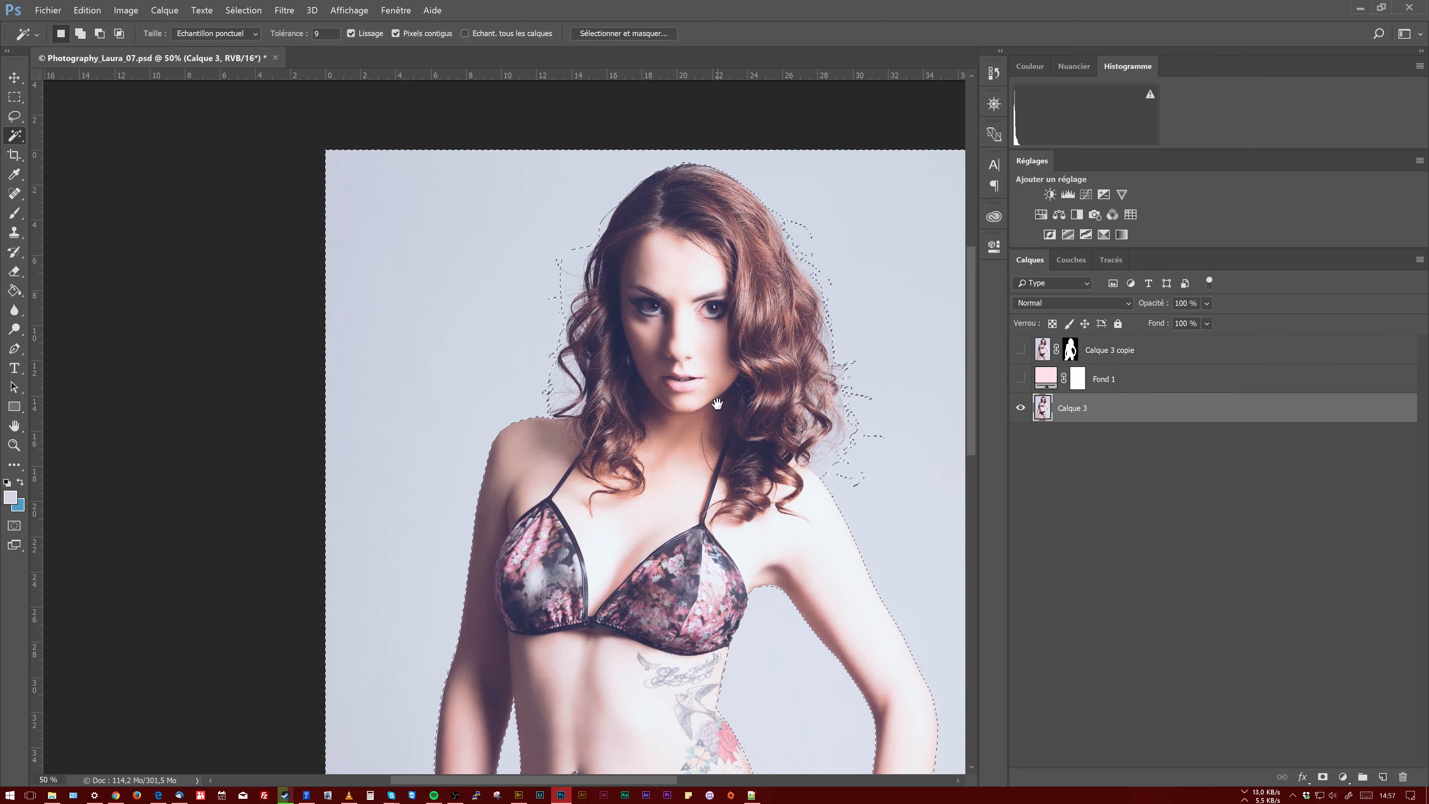
left_click_drag(717, 403, 365, 77)
left_click_drag(391, 435, 601, 366)
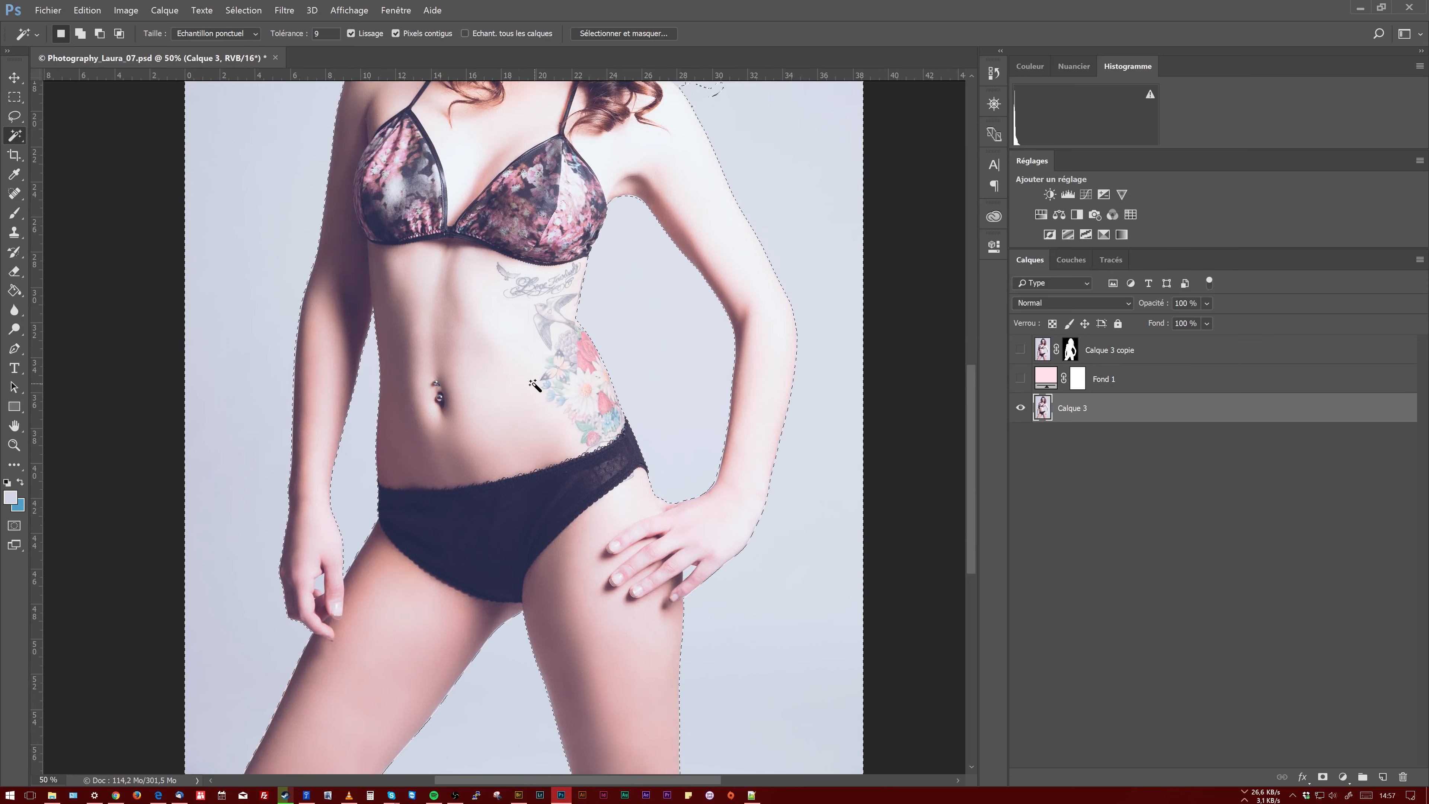
Inspect the new background selection in Quick Mask along the photo's left side and around the whole figure
key("q")
left_click_drag(261, 676, 542, 389)
key("z")
left_click_drag(499, 504, 546, 714)
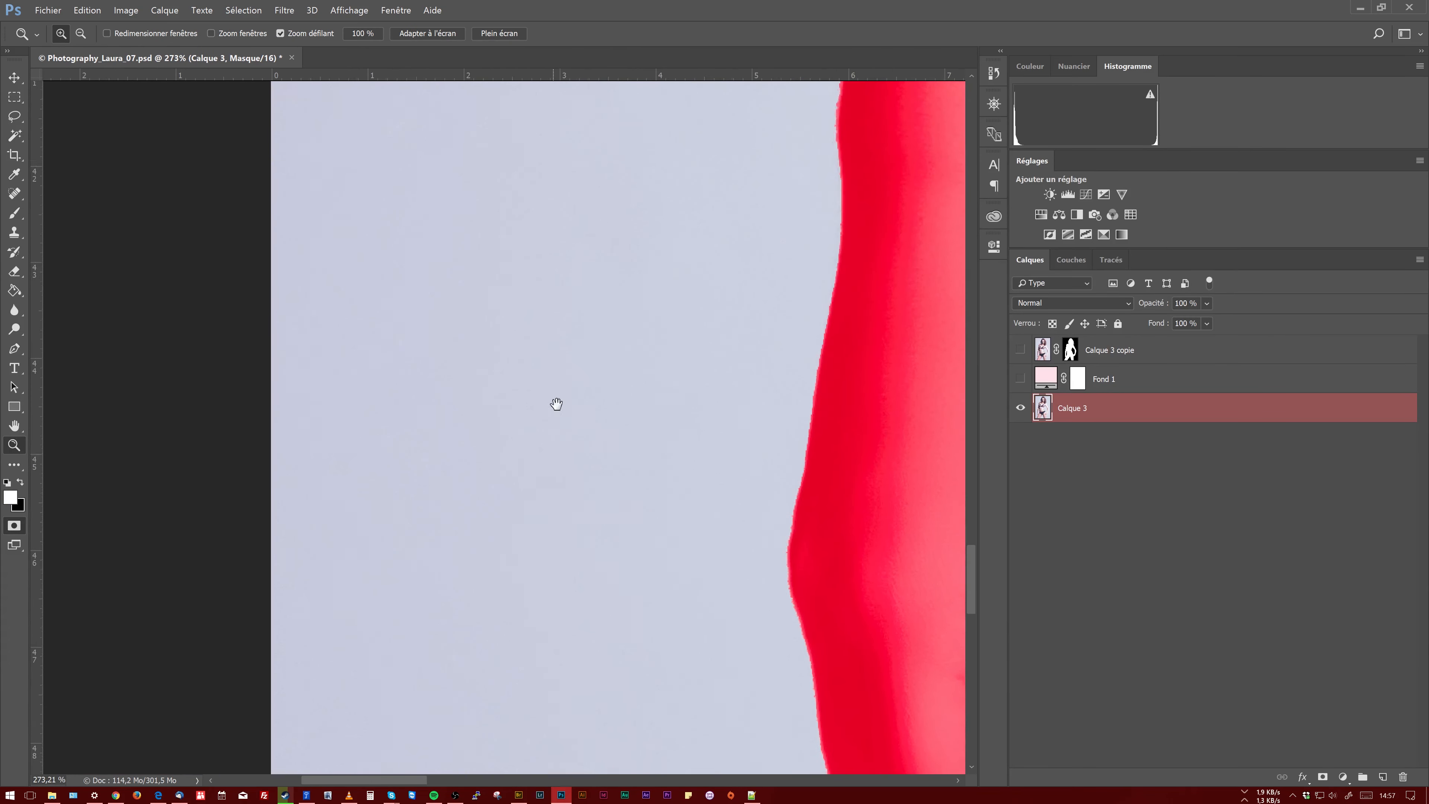
left_click_drag(555, 402, 605, 704)
left_click_drag(600, 322, 619, 687)
left_click_drag(644, 431, 688, 715)
scroll(710, 609, "right", 3)
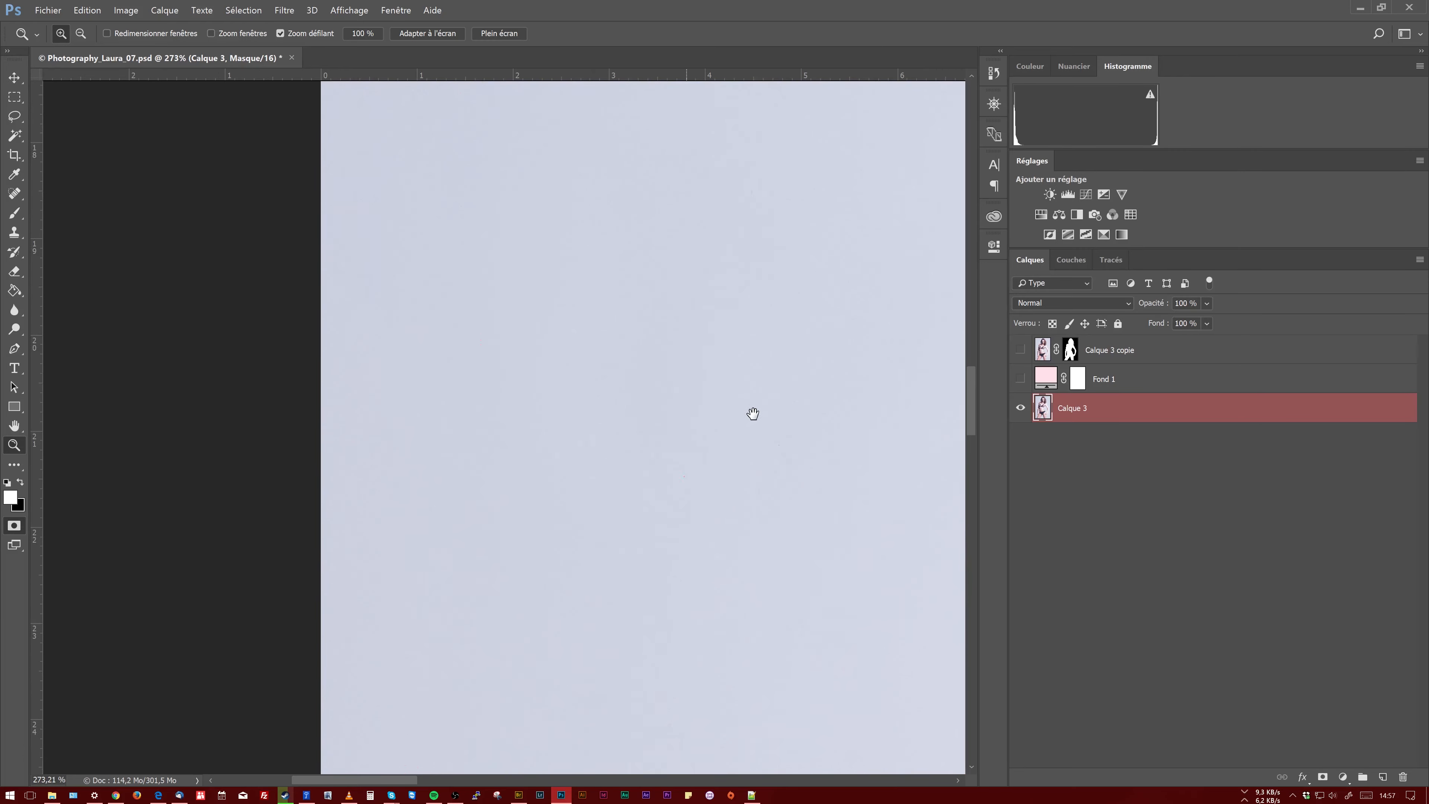
scroll(753, 412, "up", 20)
left_click_drag(747, 510, 642, 231)
left_click_drag(641, 387, 417, 569)
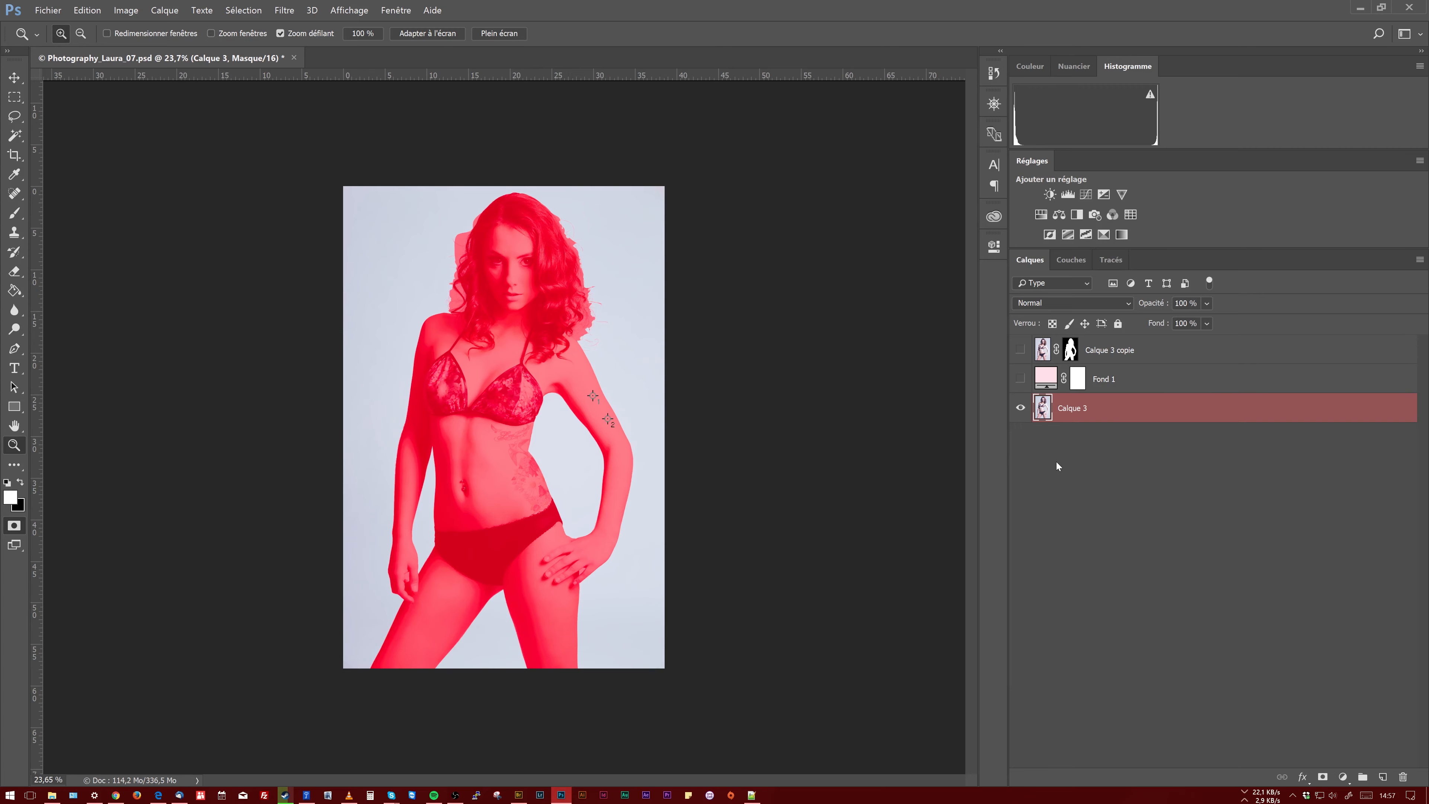
Leave Quick Mask, hide Calque 3, show Fond 1 and Calque 3 copie, activate the latter's mask and clear the selection
left_click(1021, 409)
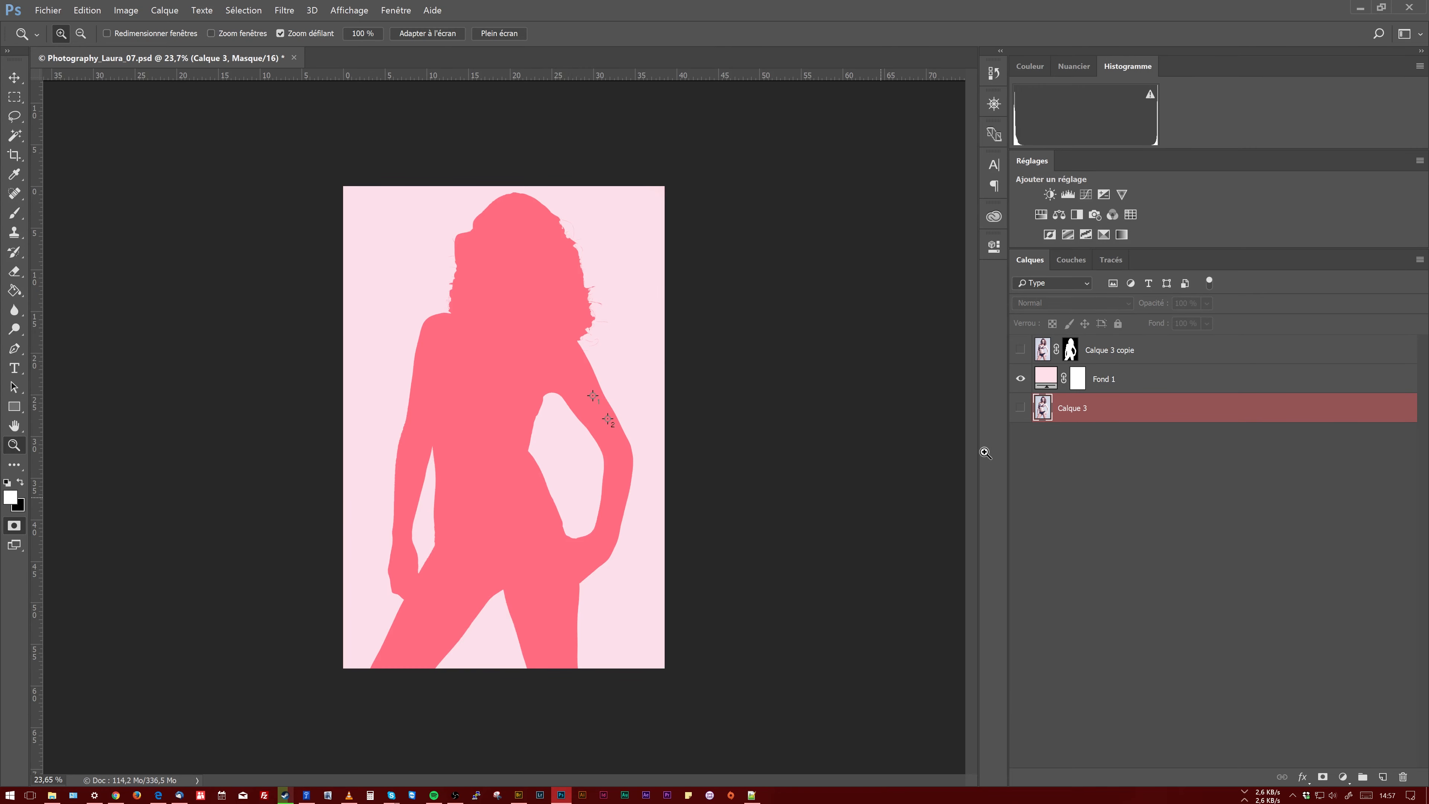
key("q")
left_click(1020, 349)
left_click(1069, 349)
key("ctrl+d")
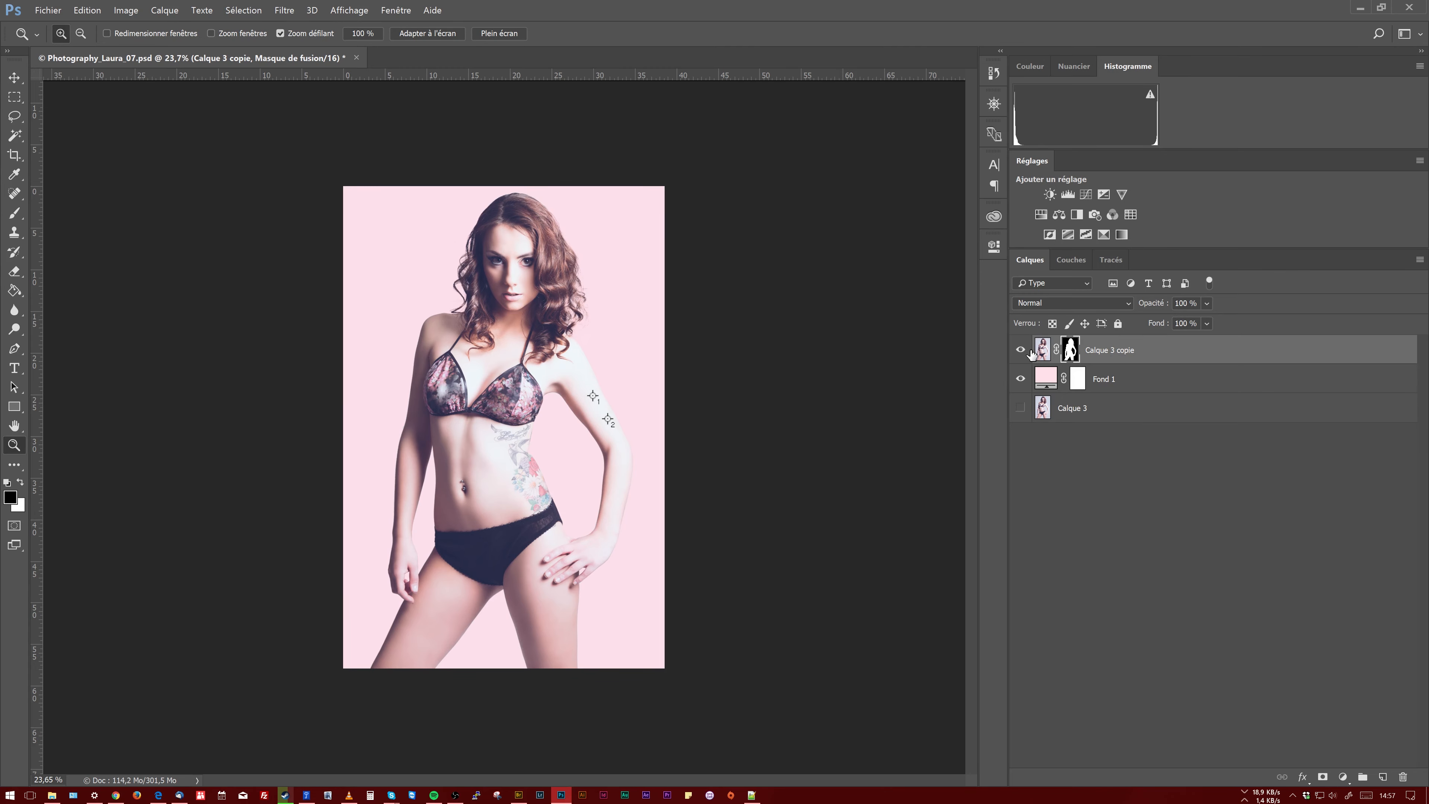
Examine the cutout edges against the pink background along the forearm, waist, raised arm and right-hand thigh
left_click_drag(456, 487, 540, 413)
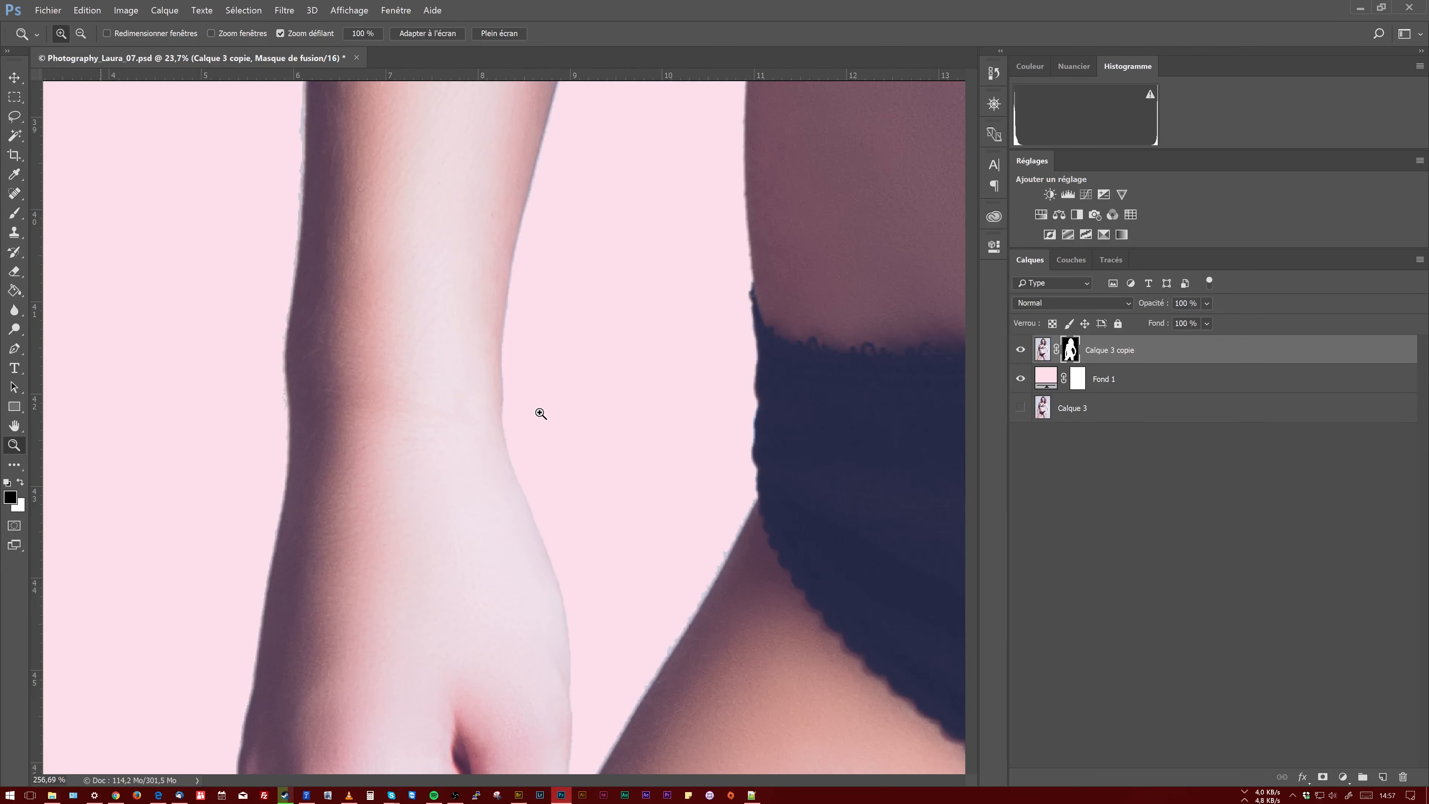
left_click_drag(679, 526, 450, 614)
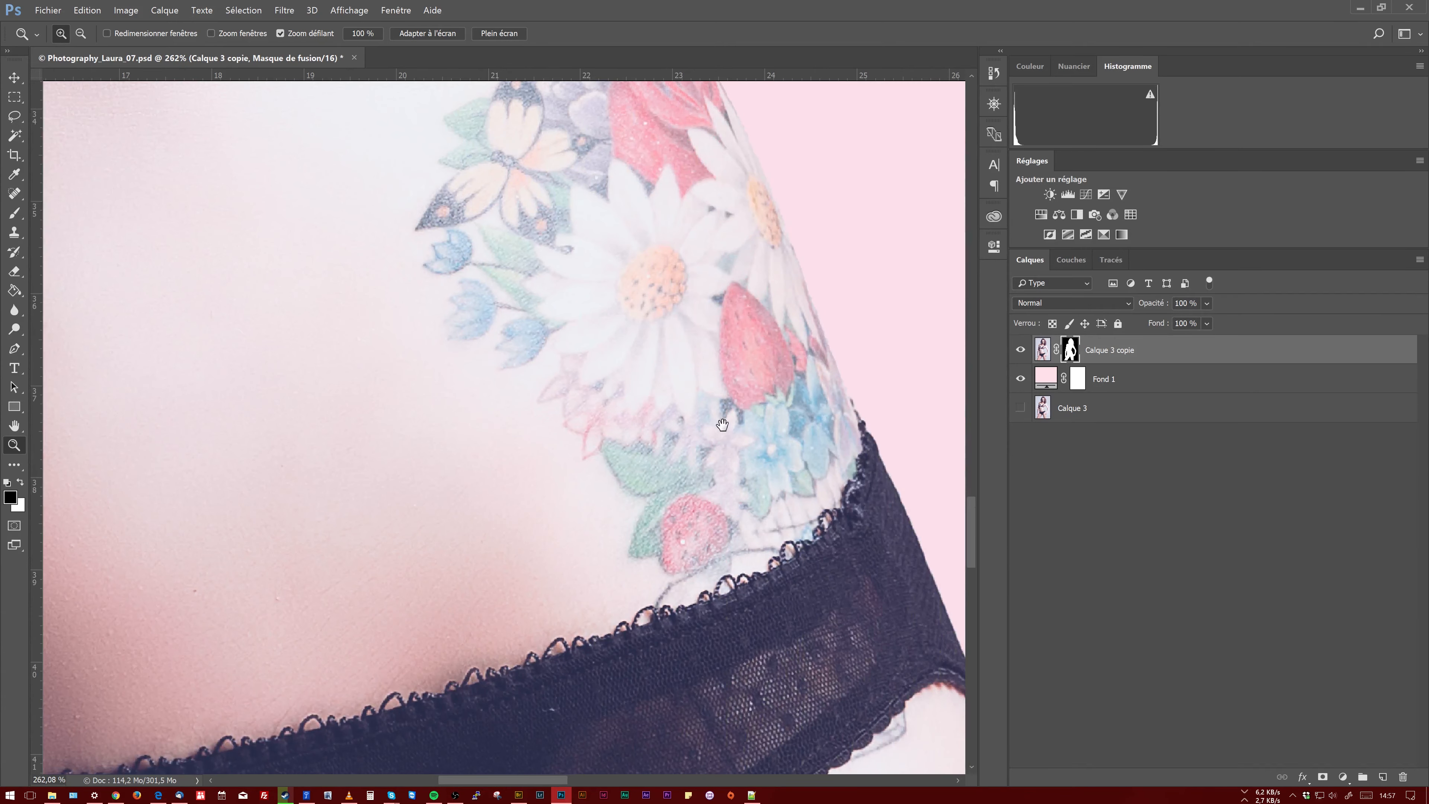
left_click_drag(722, 424, 572, 638)
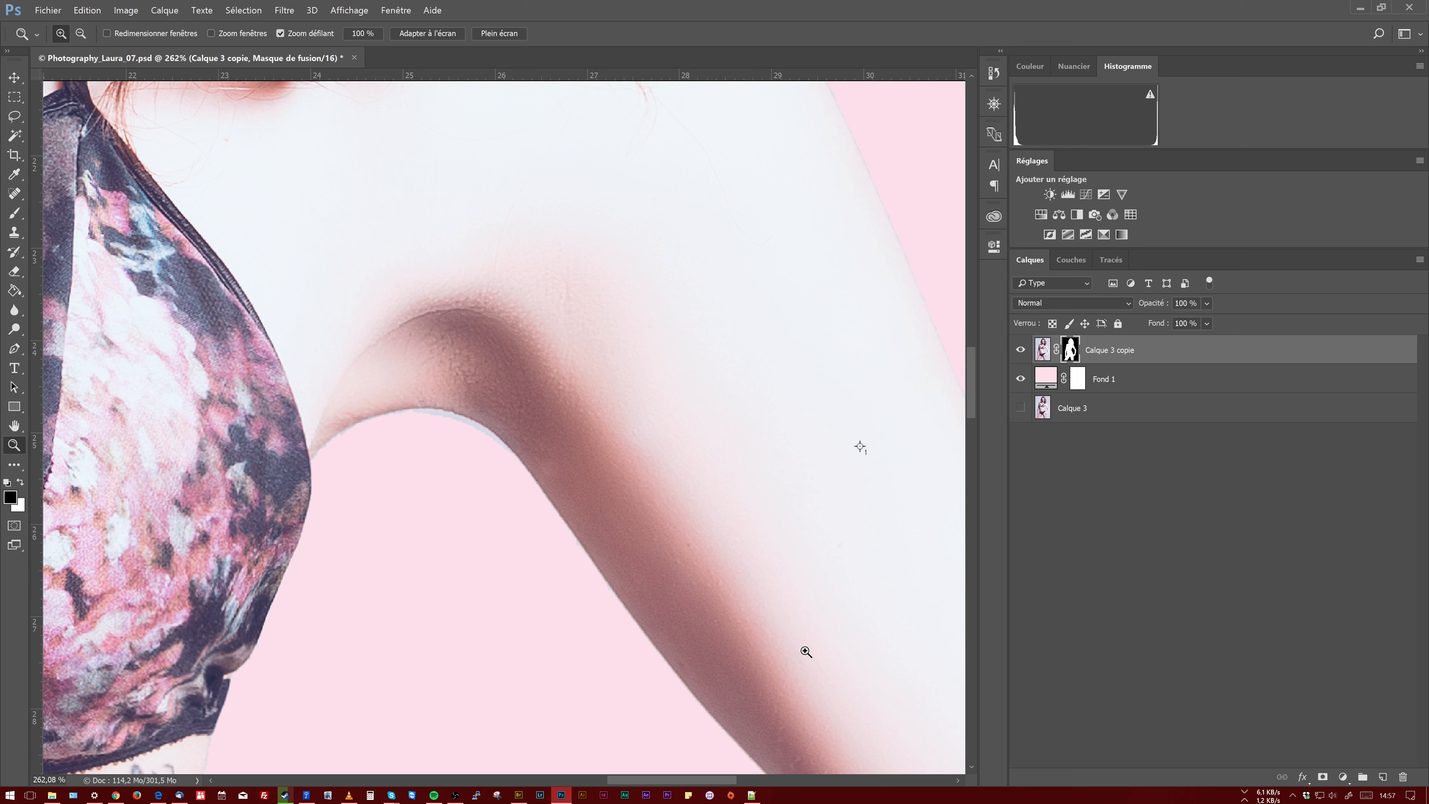
left_click_drag(871, 631, 269, 336)
left_click_drag(427, 648, 467, 237)
mouse_move(459, 586)
left_mouse_down()
mouse_move(585, 405)
mouse_move(428, 552)
mouse_move(479, 157)
left_mouse_up()
left_click_drag(554, 518, 453, 153)
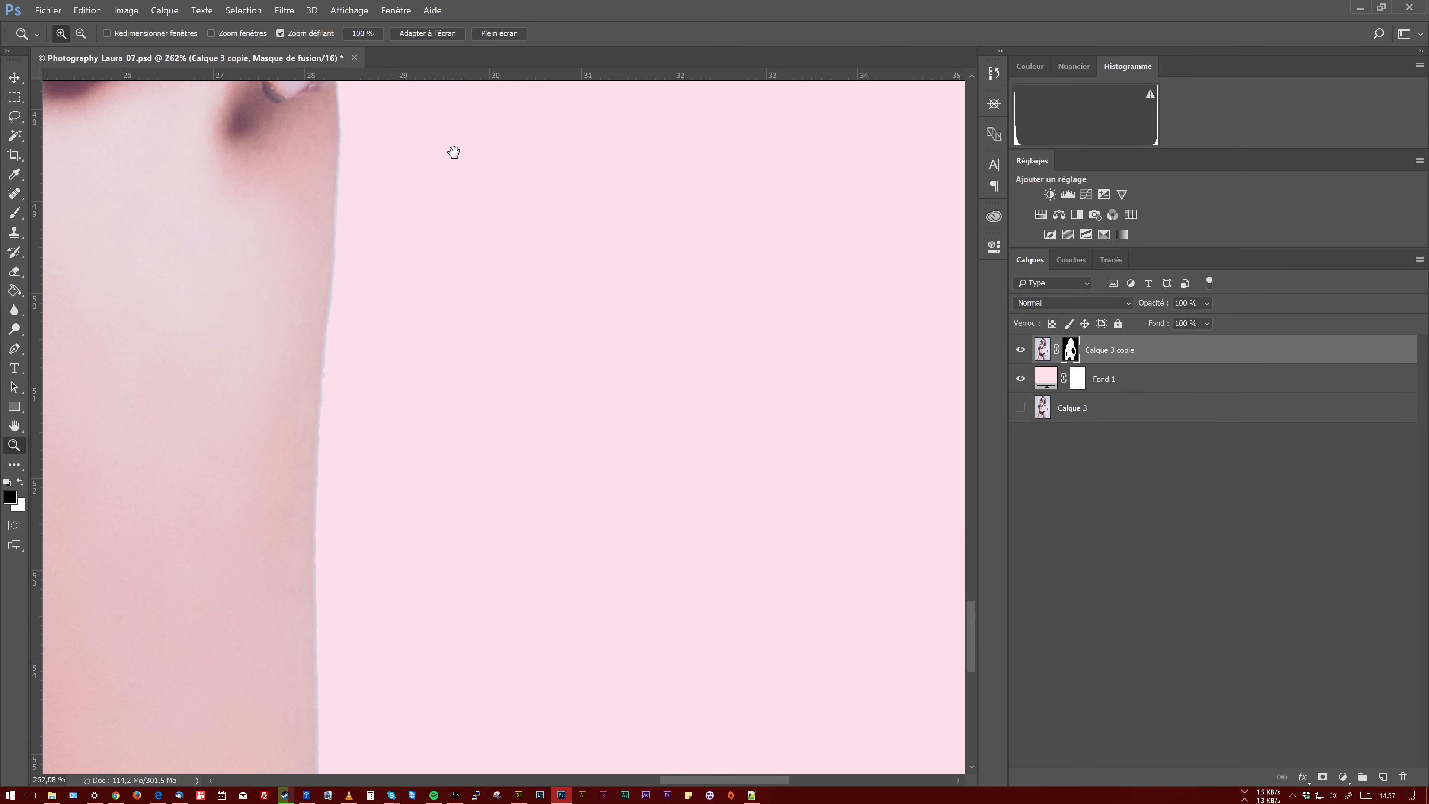
left_click_drag(463, 472, 477, 82)
left_click_drag(460, 231, 474, 635)
Display the mask of Calque 3 copie and trace the right-hand thigh's outer edge beside the speckles with a Pen path
left_click(1068, 347, "alt")
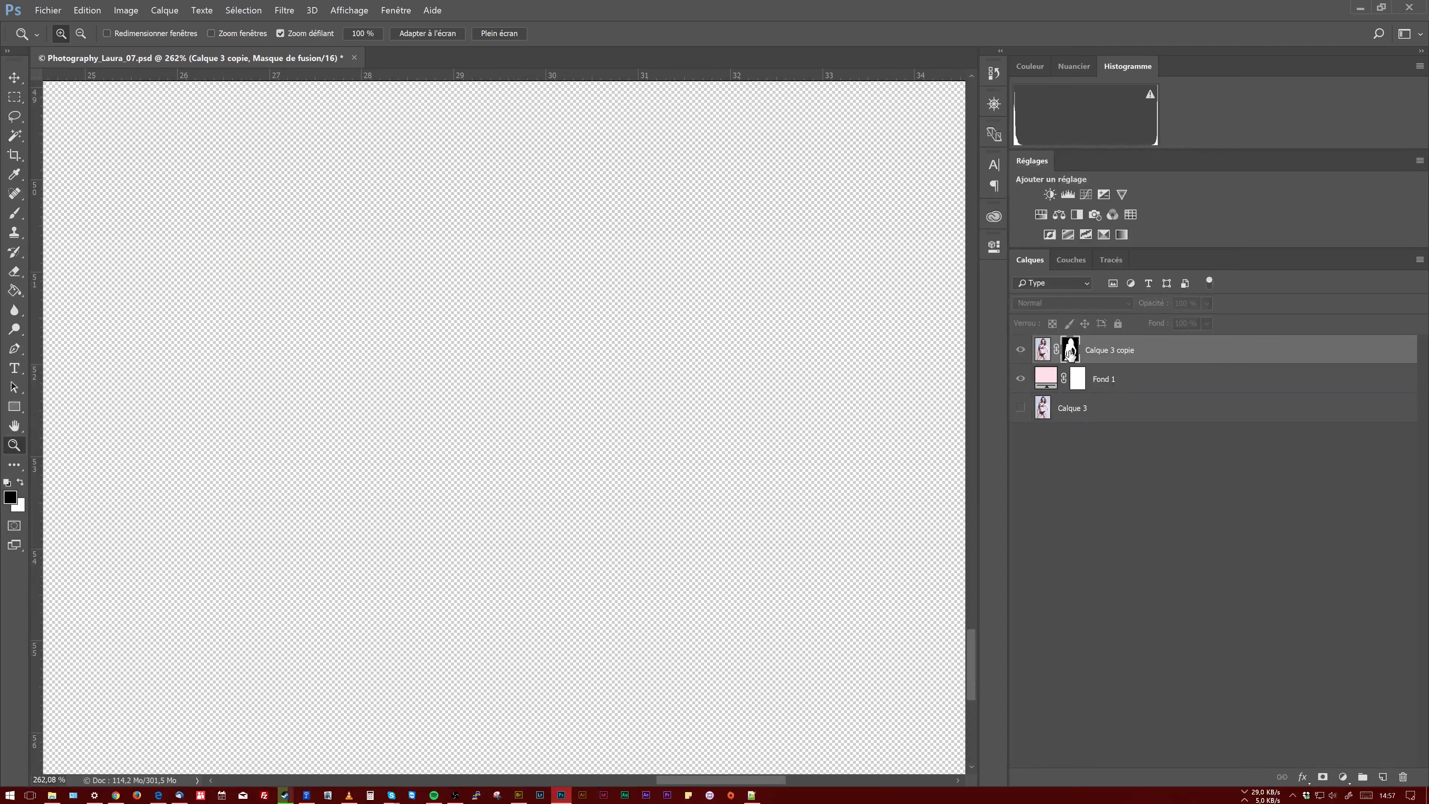
left_click_drag(503, 216, 459, 364)
key("b")
key("v")
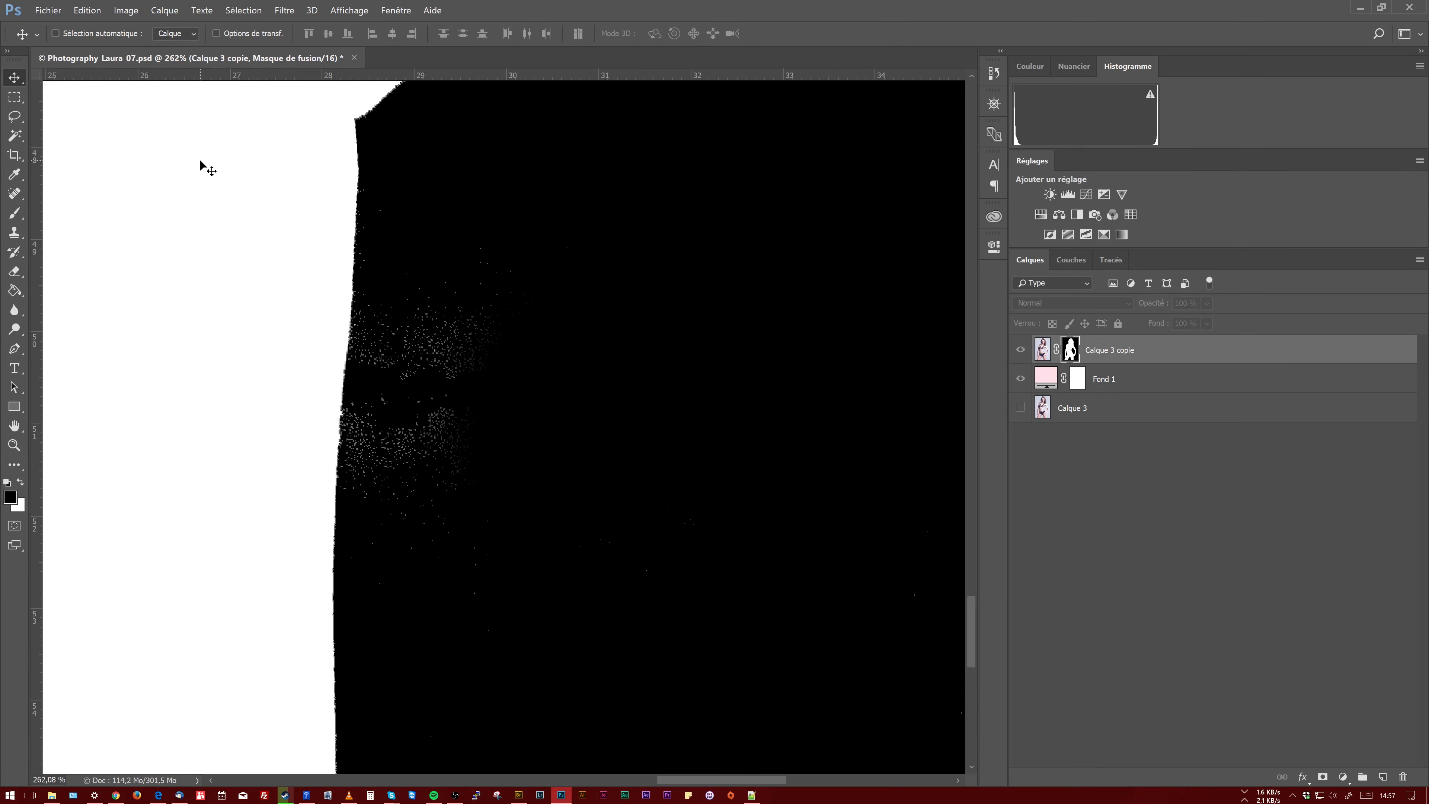
key("p")
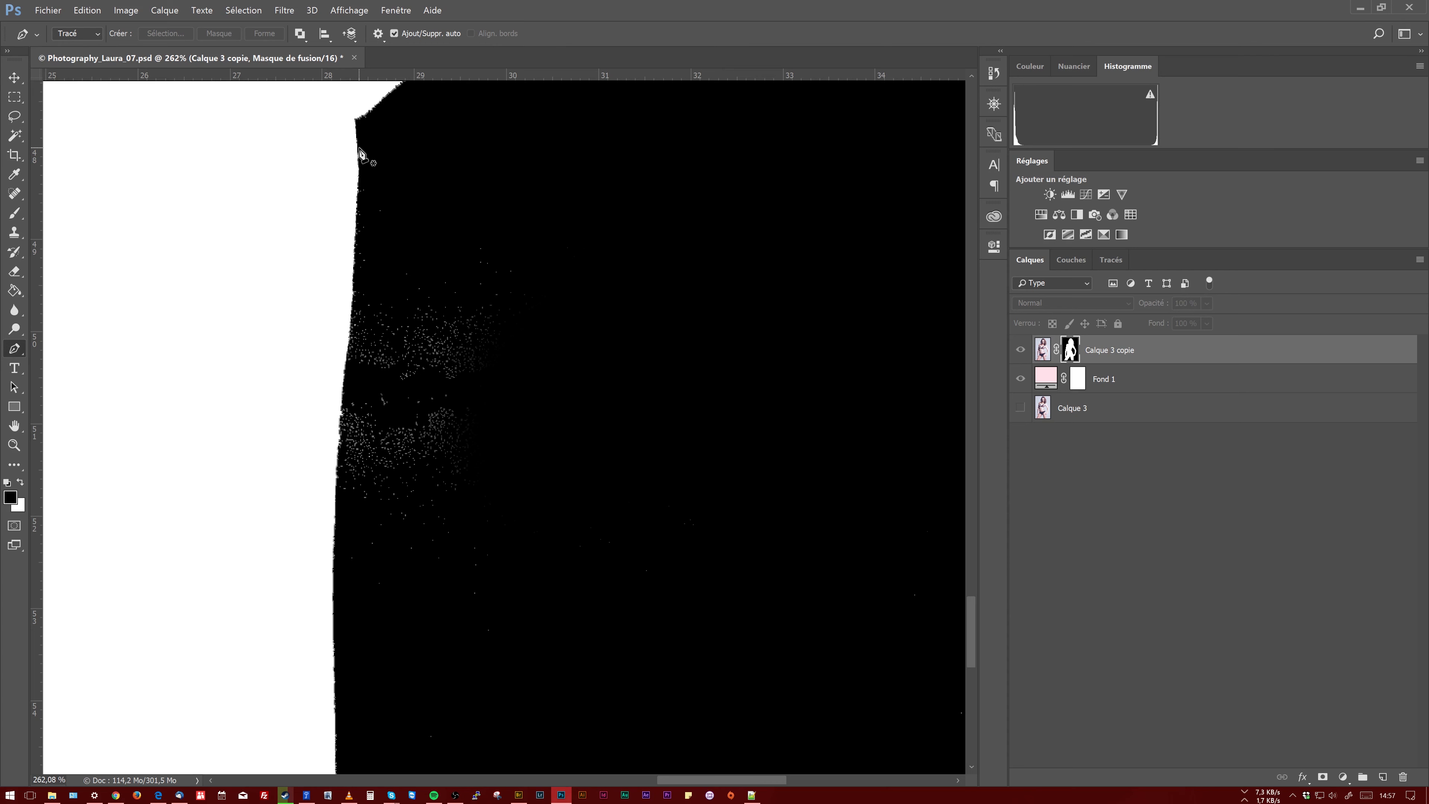
left_click(358, 148)
left_click(351, 318)
left_click(347, 351)
left_click(345, 384)
left_click(337, 449)
left_click(336, 517)
left_click_drag(341, 582, 344, 592)
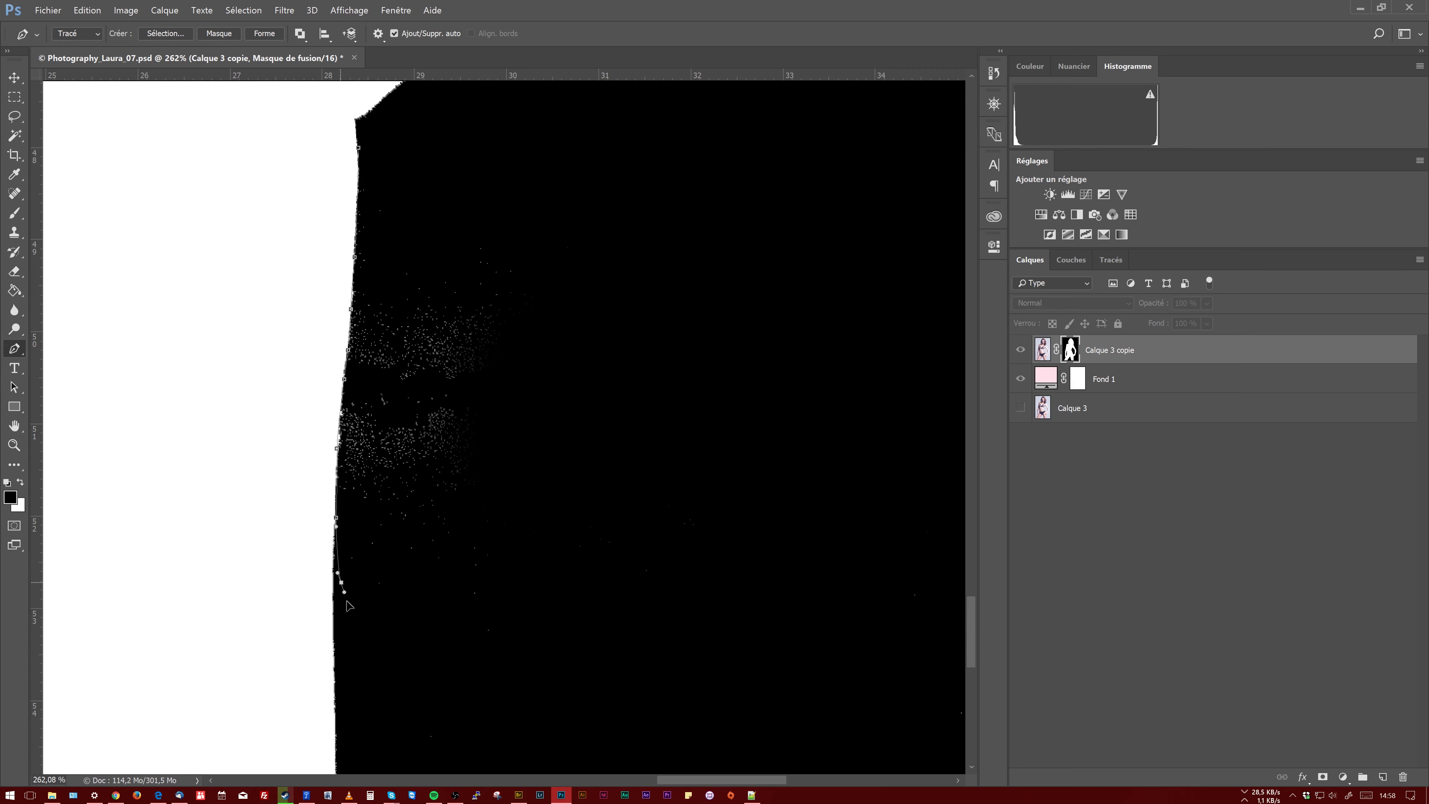
Continue the path through the black area around the speckles and close it at its starting point near the hand
left_click(432, 760)
left_click(790, 714)
left_click(935, 627)
left_click(898, 407)
left_click(806, 251)
left_click(599, 137)
left_click_drag(432, 93, 417, 95)
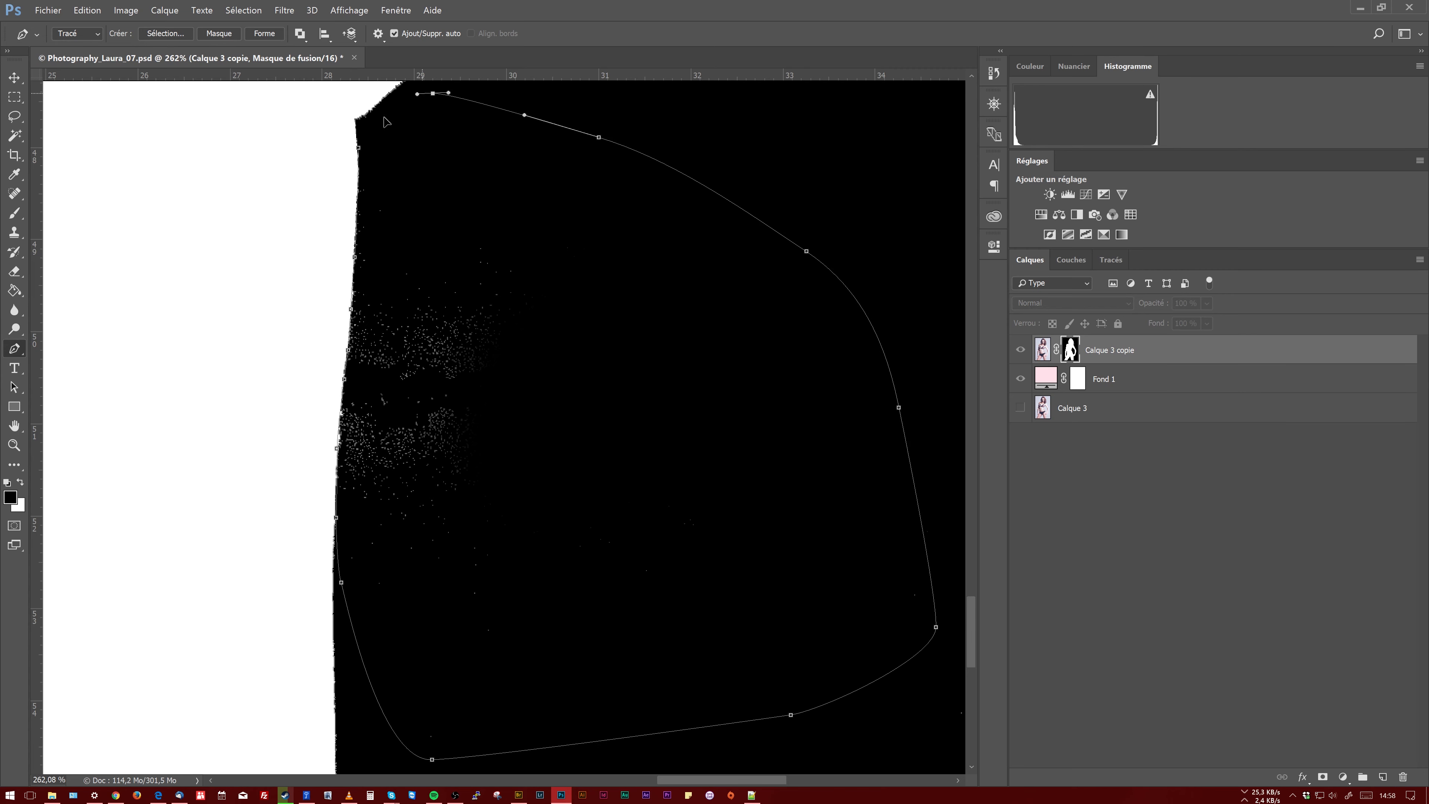
left_click(359, 148)
Convert the path to a selection, paint the speckles inside it black on the mask with the Brush, and deselect
right_click(439, 188)
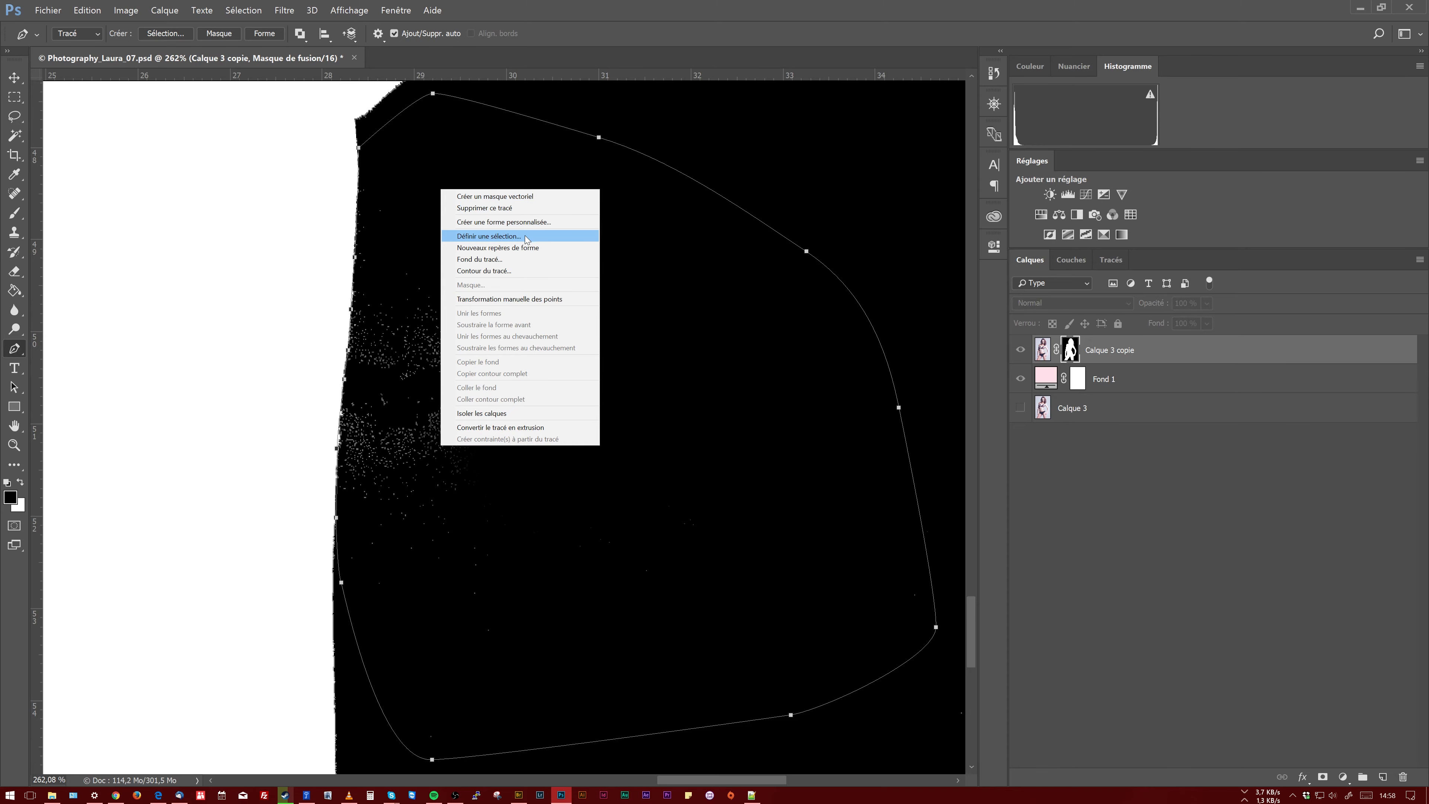
left_click(495, 238)
left_click(826, 232)
key("b")
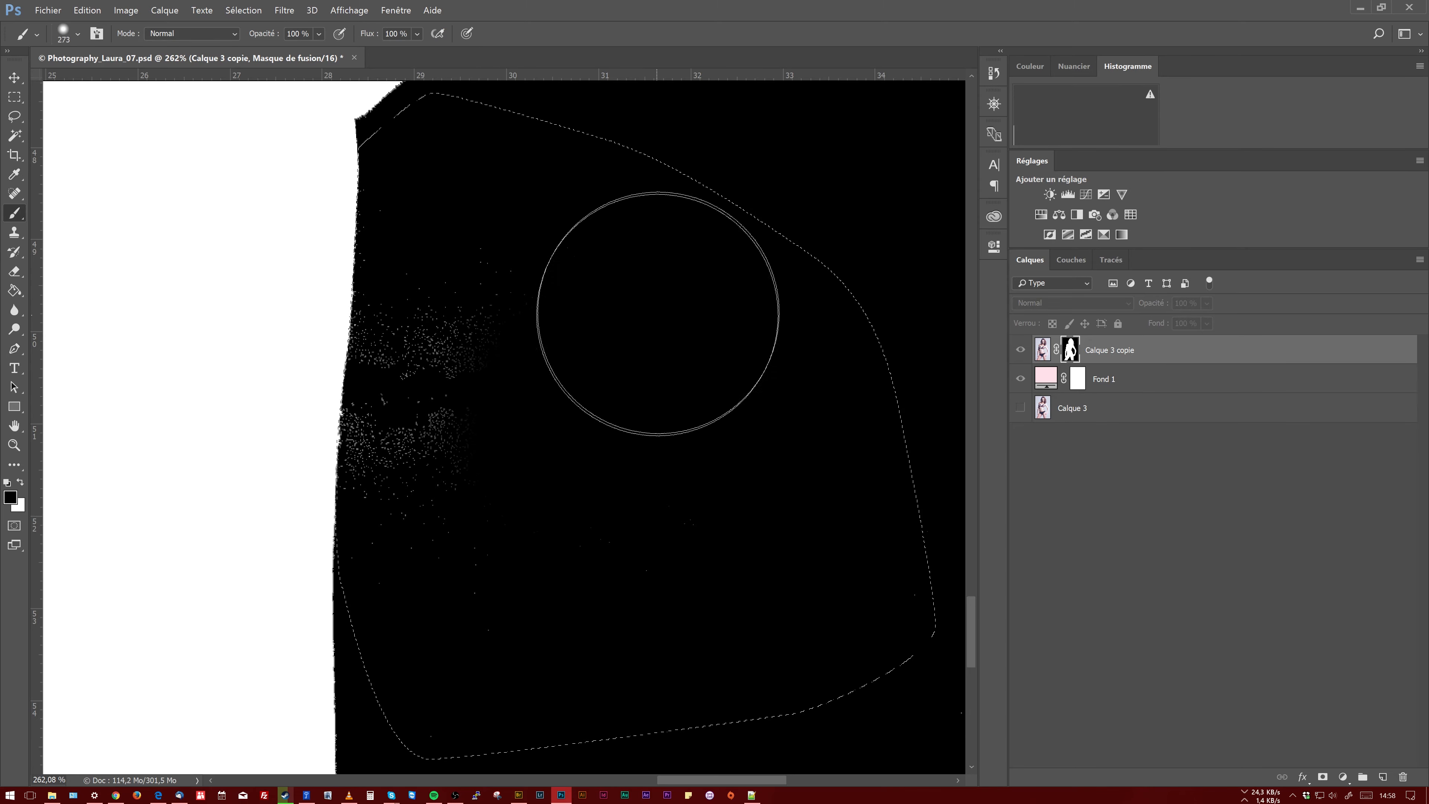
key("ctrl+d")
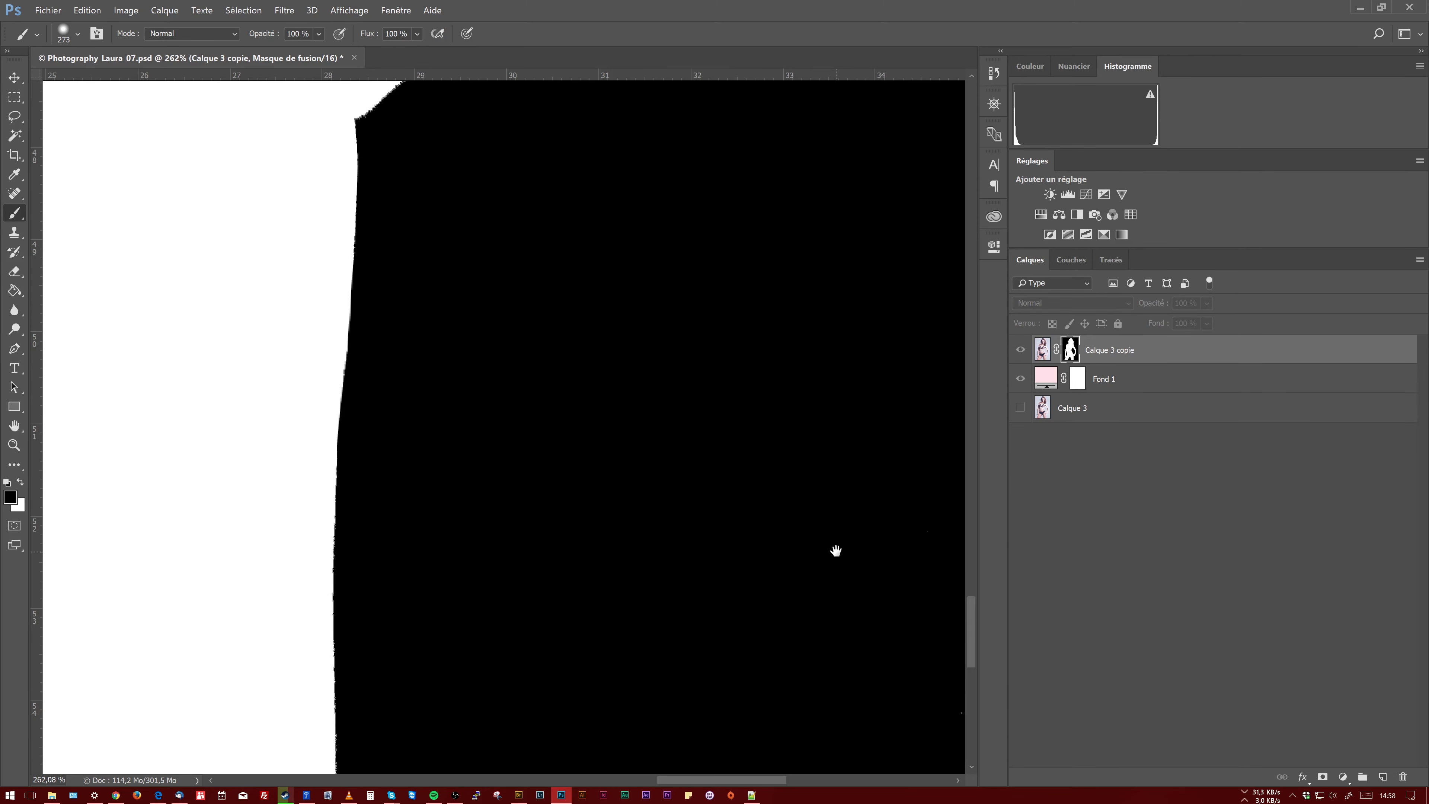
Examine the leftover speckles beside the right-hand thigh at the lower edge of the mask
left_click_drag(835, 552, 305, 132)
mouse_move(417, 284)
left_mouse_down()
mouse_move(384, 442)
mouse_move(828, 452)
mouse_move(529, 542)
mouse_move(495, 486)
left_mouse_up()
scroll(451, 466, "down", 6)
scroll(457, 461, "up", 8)
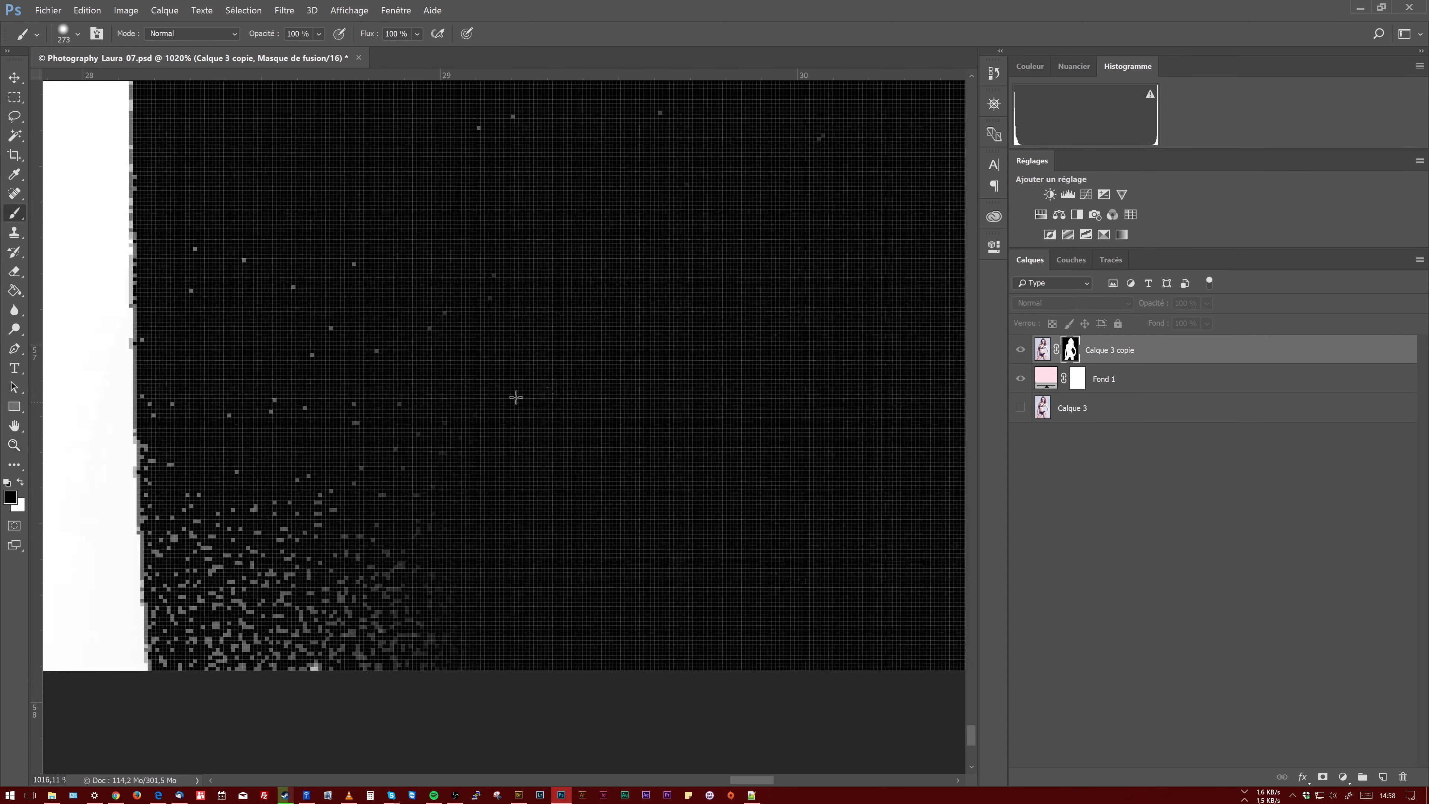
key("z")
mouse_move(572, 398)
left_mouse_down()
mouse_move(554, 423)
mouse_move(566, 417)
left_mouse_up()
left_click_drag(524, 367, 443, 405)
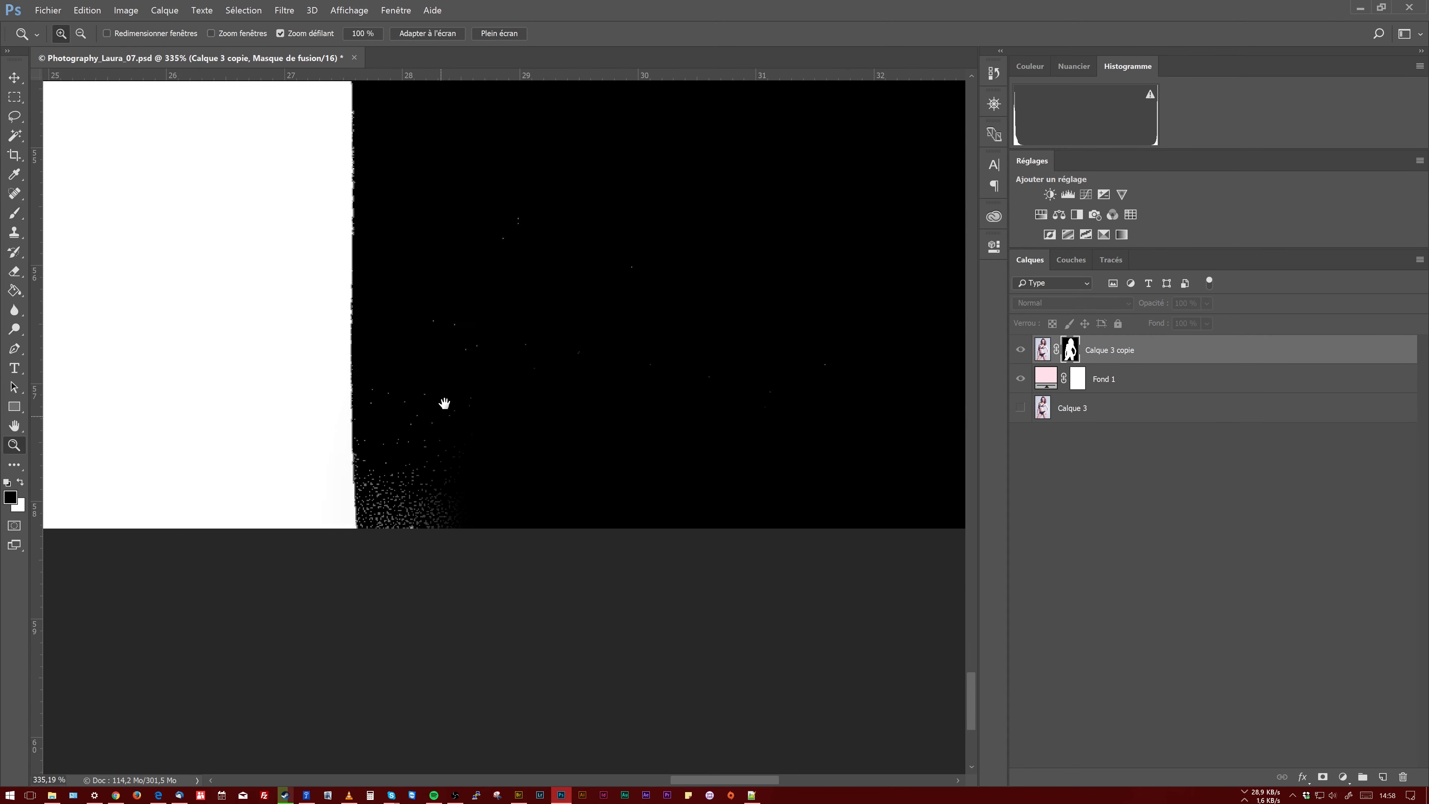
Trace a Pen path along the right-hand thigh's edge and out around the speckles at the lower edge of the mask
key("p")
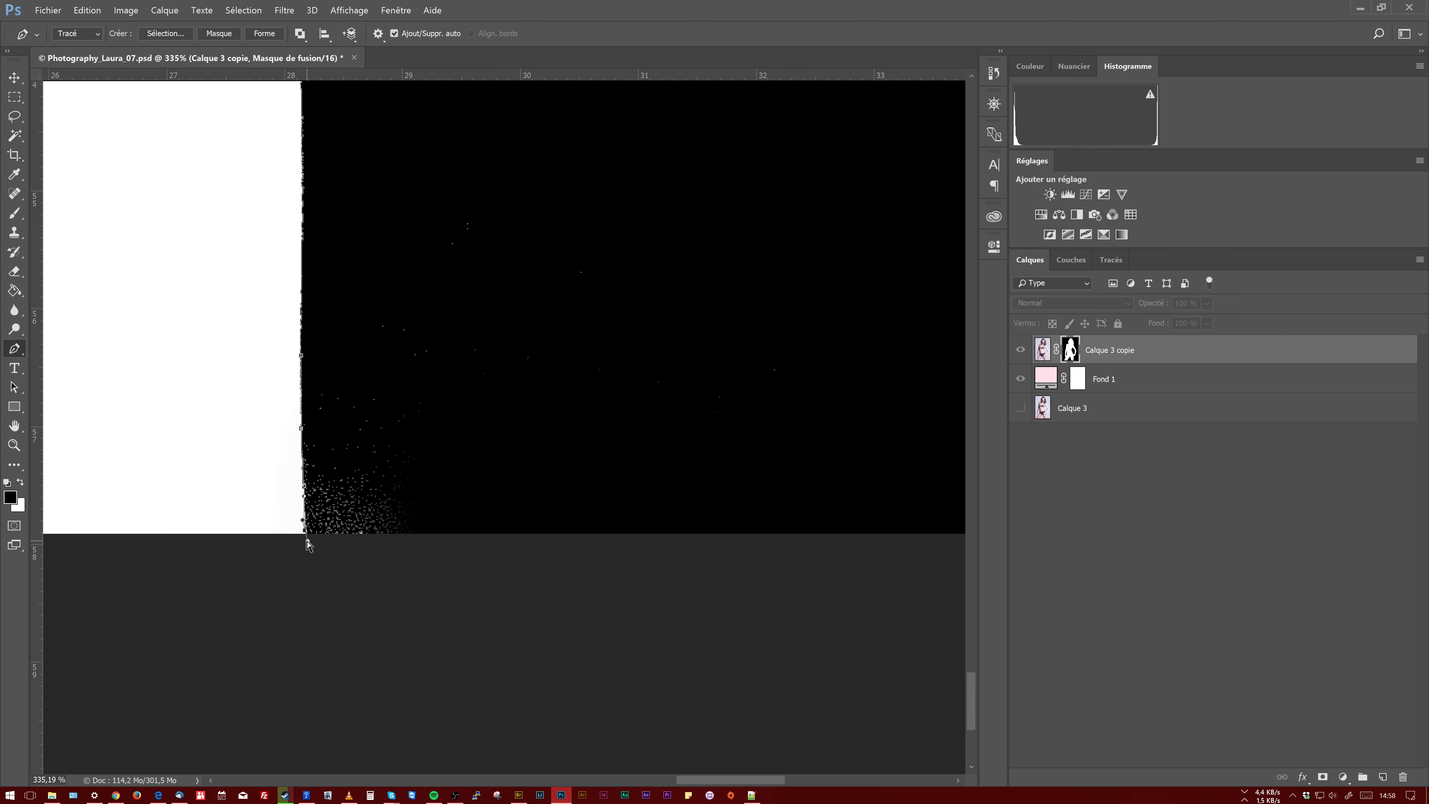
left_click(332, 554)
left_click(664, 557)
left_click_drag(823, 397, 817, 332)
left_click(786, 273)
left_click(675, 200)
left_click_drag(490, 139, 453, 134)
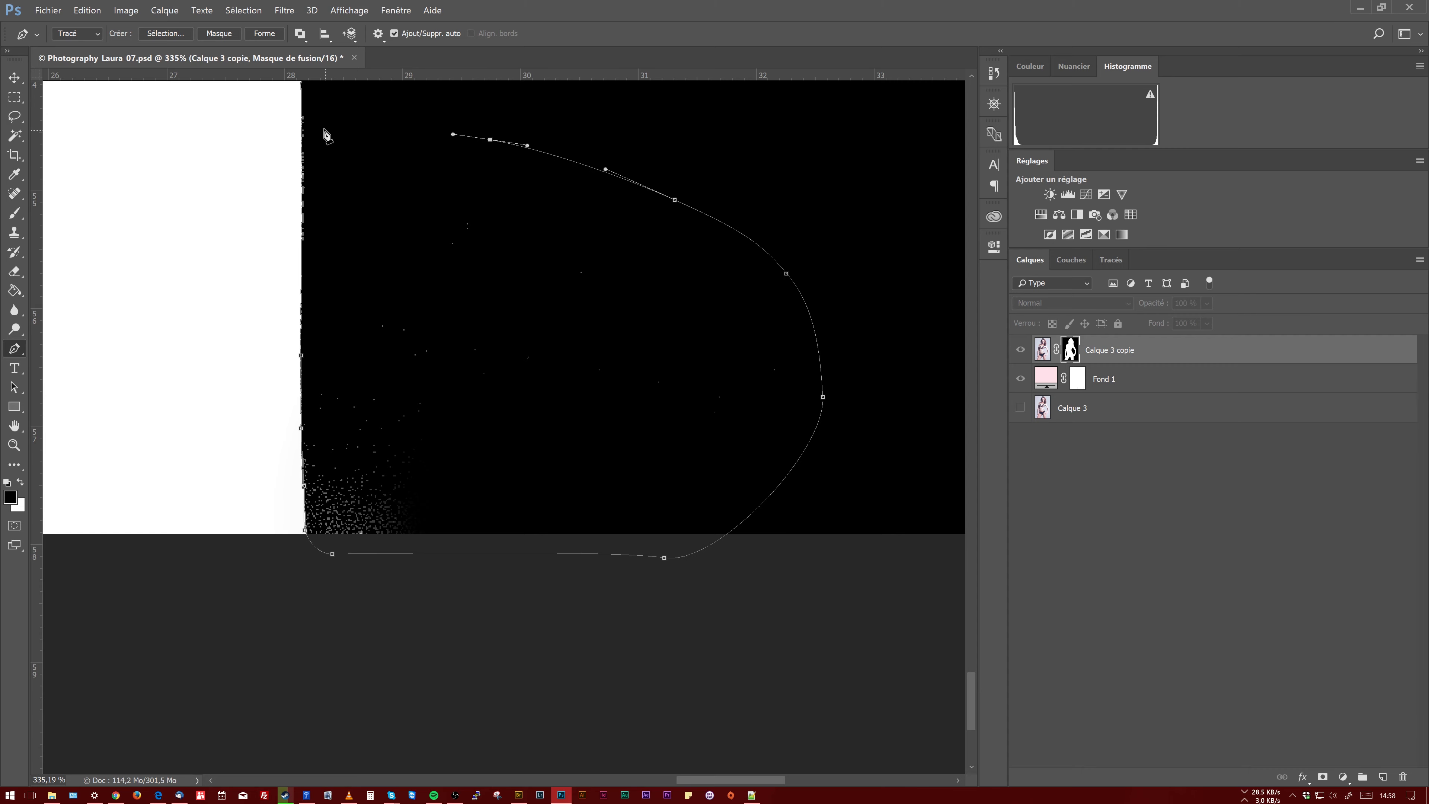
Convert the path to a selection with a 0-pixel feather, paint the speckles inside it black with the Brush, and deselect
right_click(373, 152)
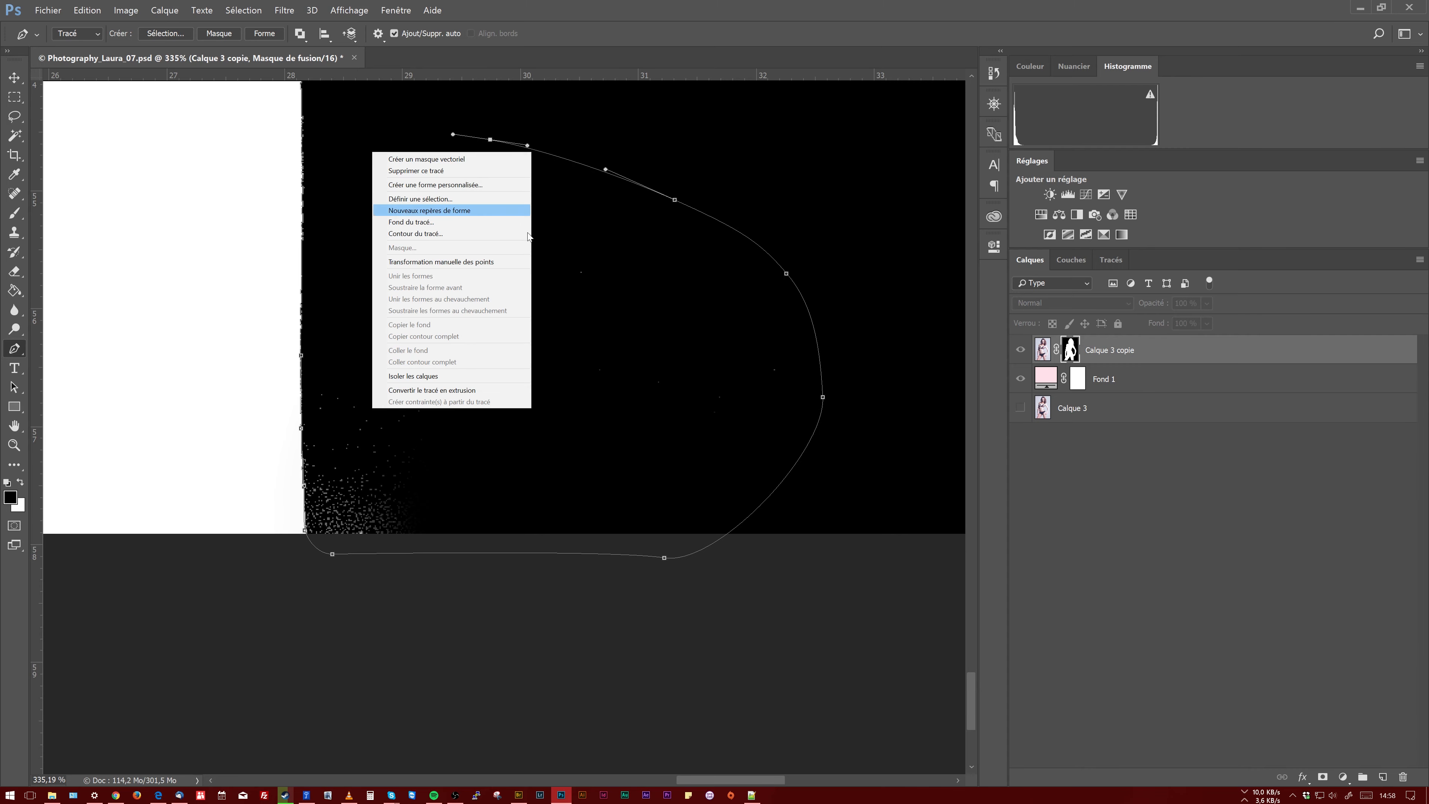
left_click(480, 197)
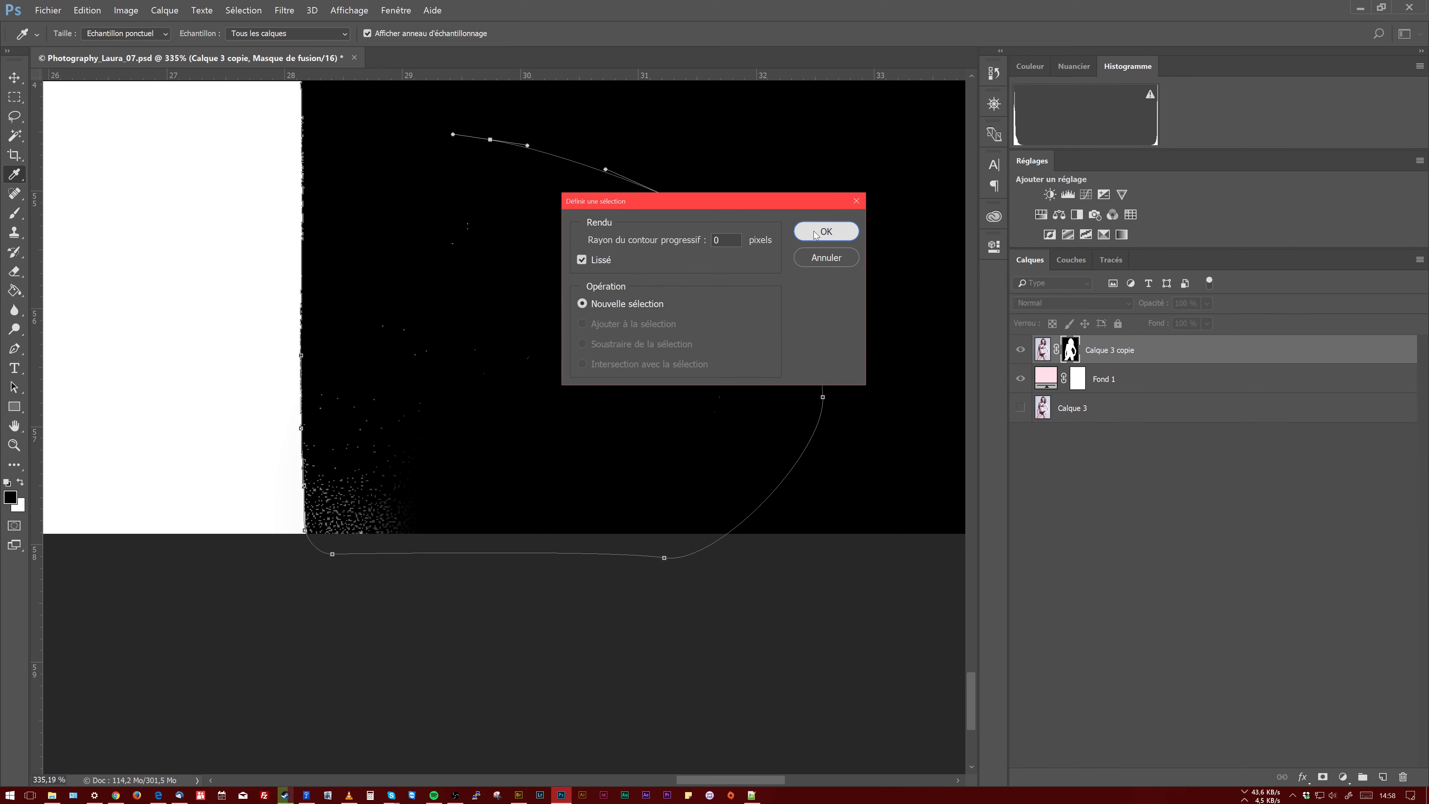
left_click(825, 231)
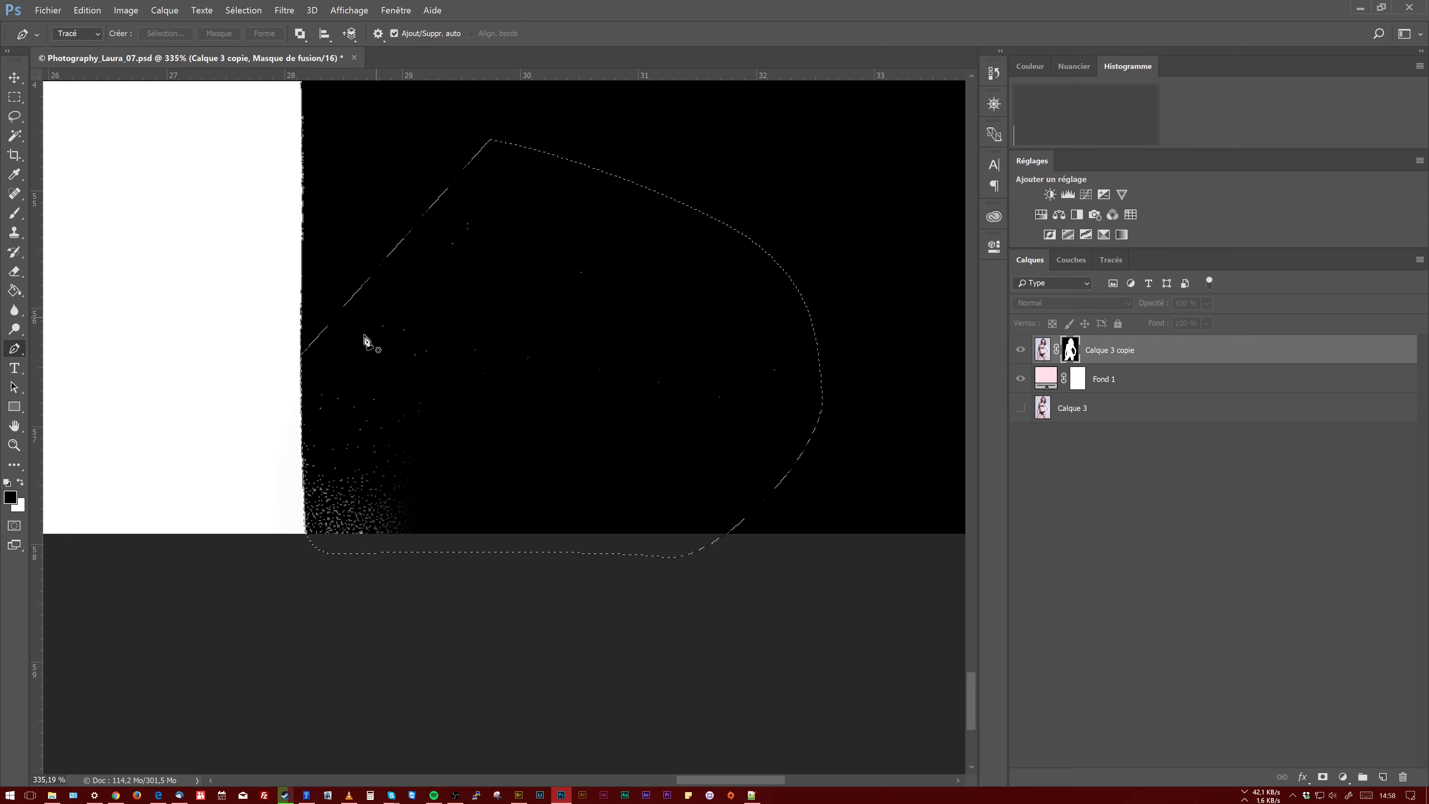
key("b")
mouse_move(431, 440)
left_mouse_down()
mouse_move(379, 388)
mouse_move(373, 479)
left_mouse_up()
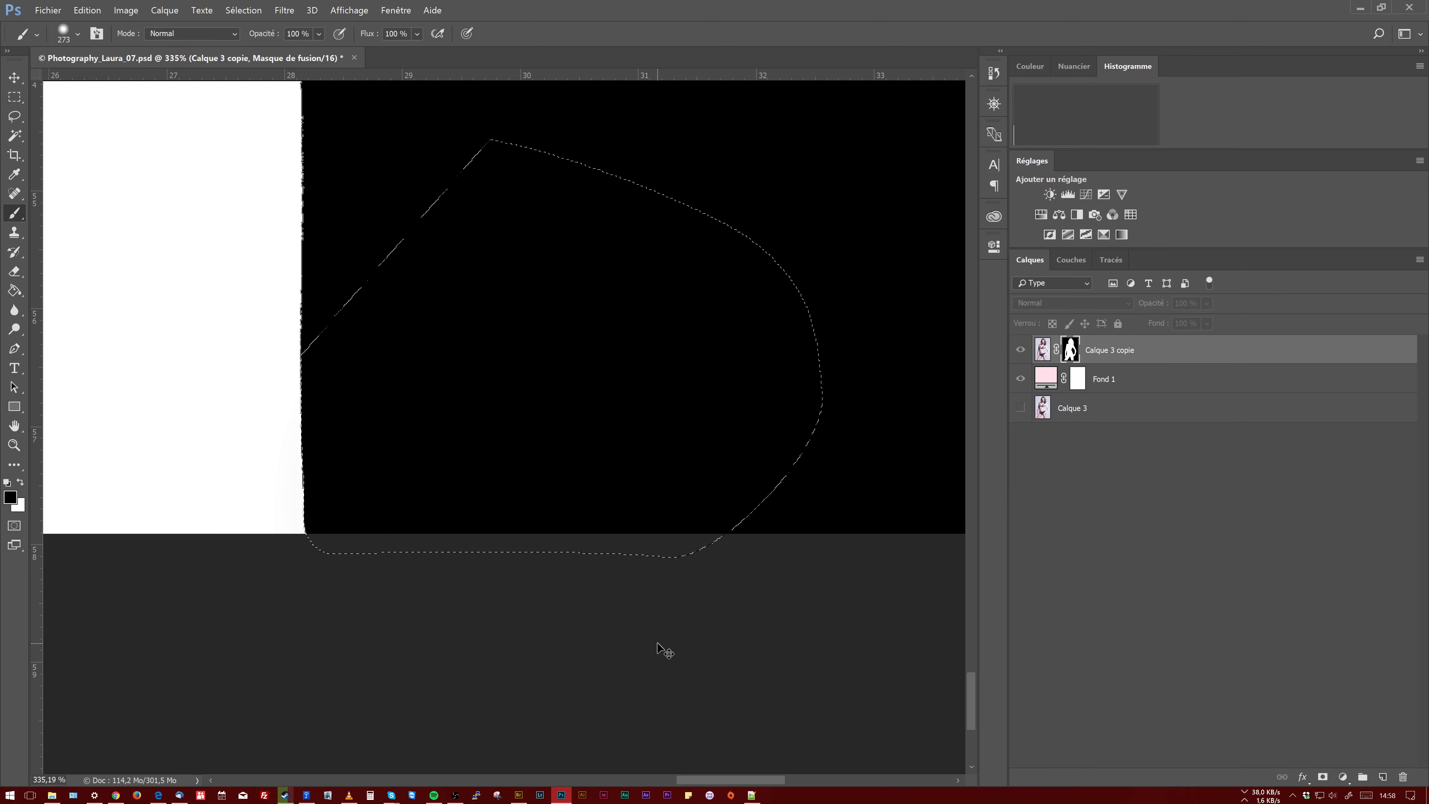
key("ctrl+d")
Paint out the stray specks in the mask's black area beside the left-hand thigh and the hand
left_click_drag(800, 275, 842, 444)
left_click_drag(517, 380, 844, 360)
left_click_drag(287, 264, 836, 297)
left_click_drag(225, 366, 737, 345)
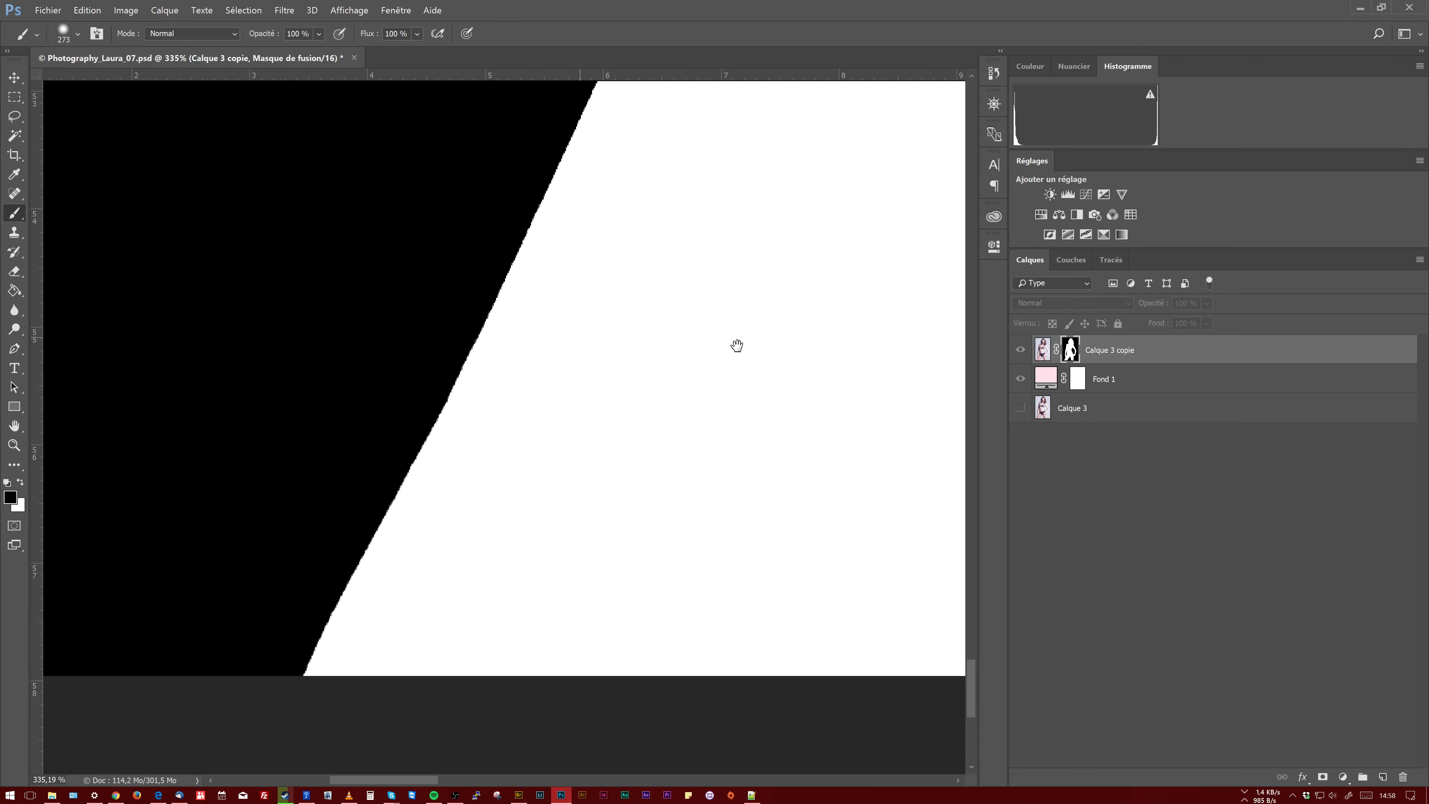
left_click_drag(844, 113, 322, 638)
left_click_drag(354, 169, 795, 257)
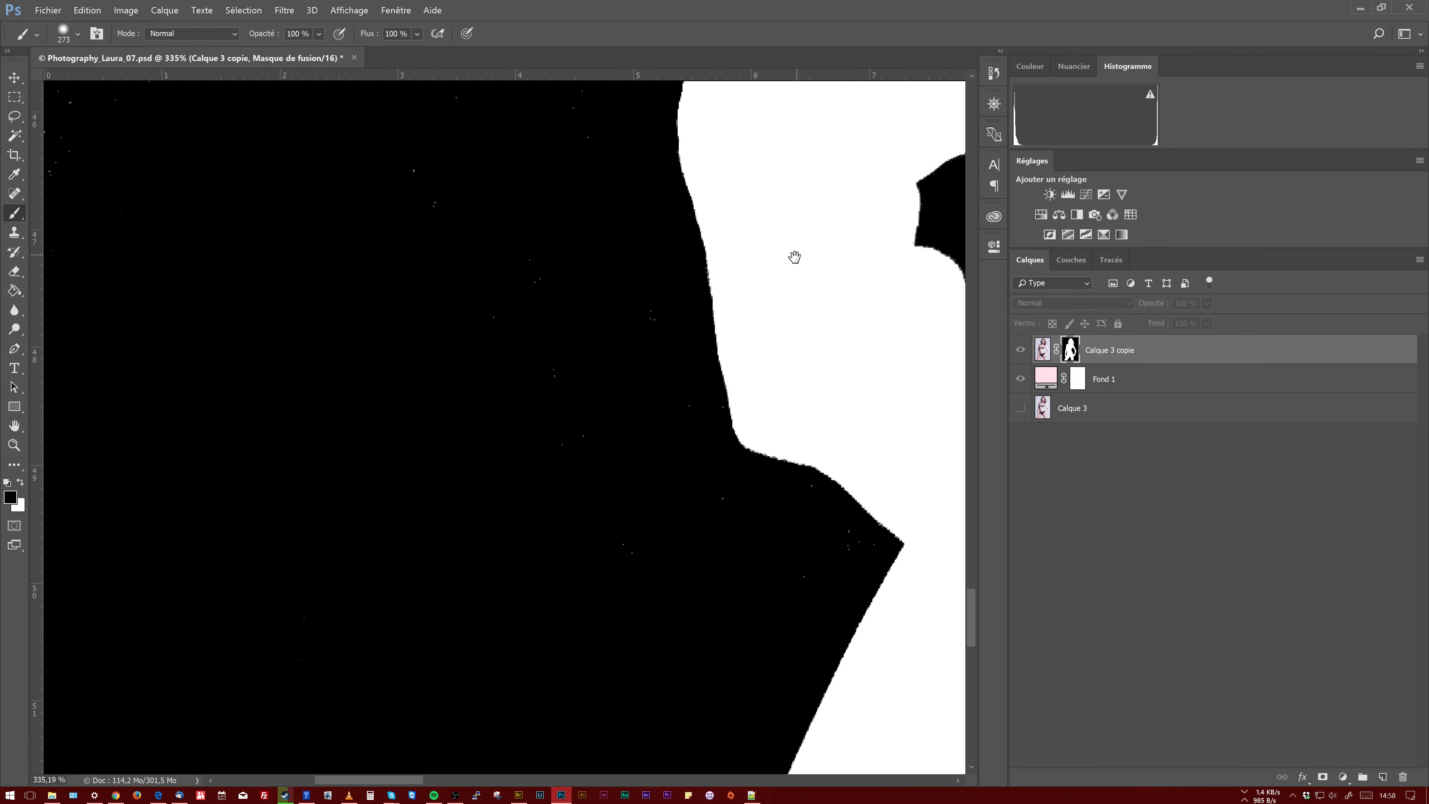
left_click_drag(466, 322, 451, 640)
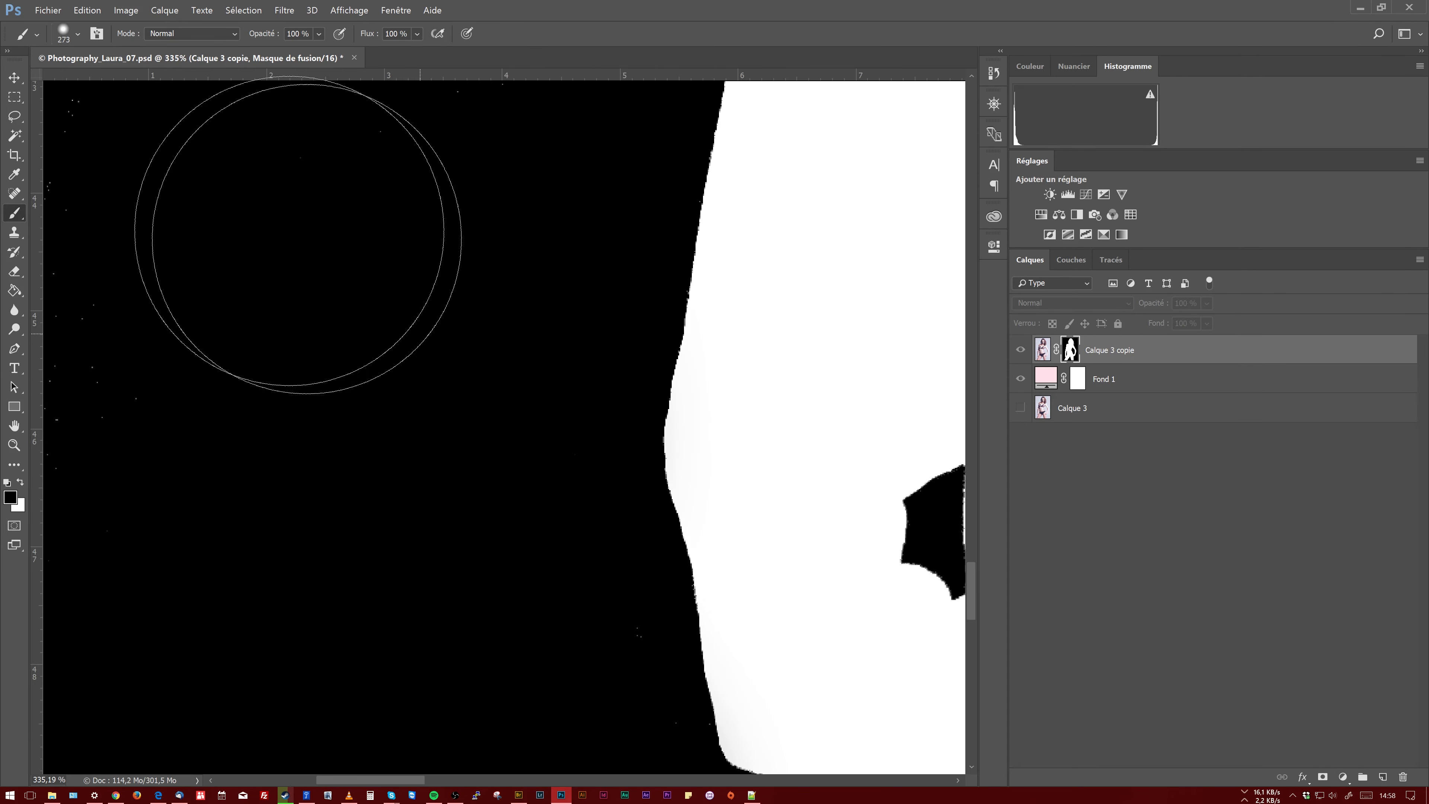
Check the mask's black background along the left arm, shoulder and both sides of the hair, painting remaining specks black
key("z")
left_click_drag(406, 297, 259, 360)
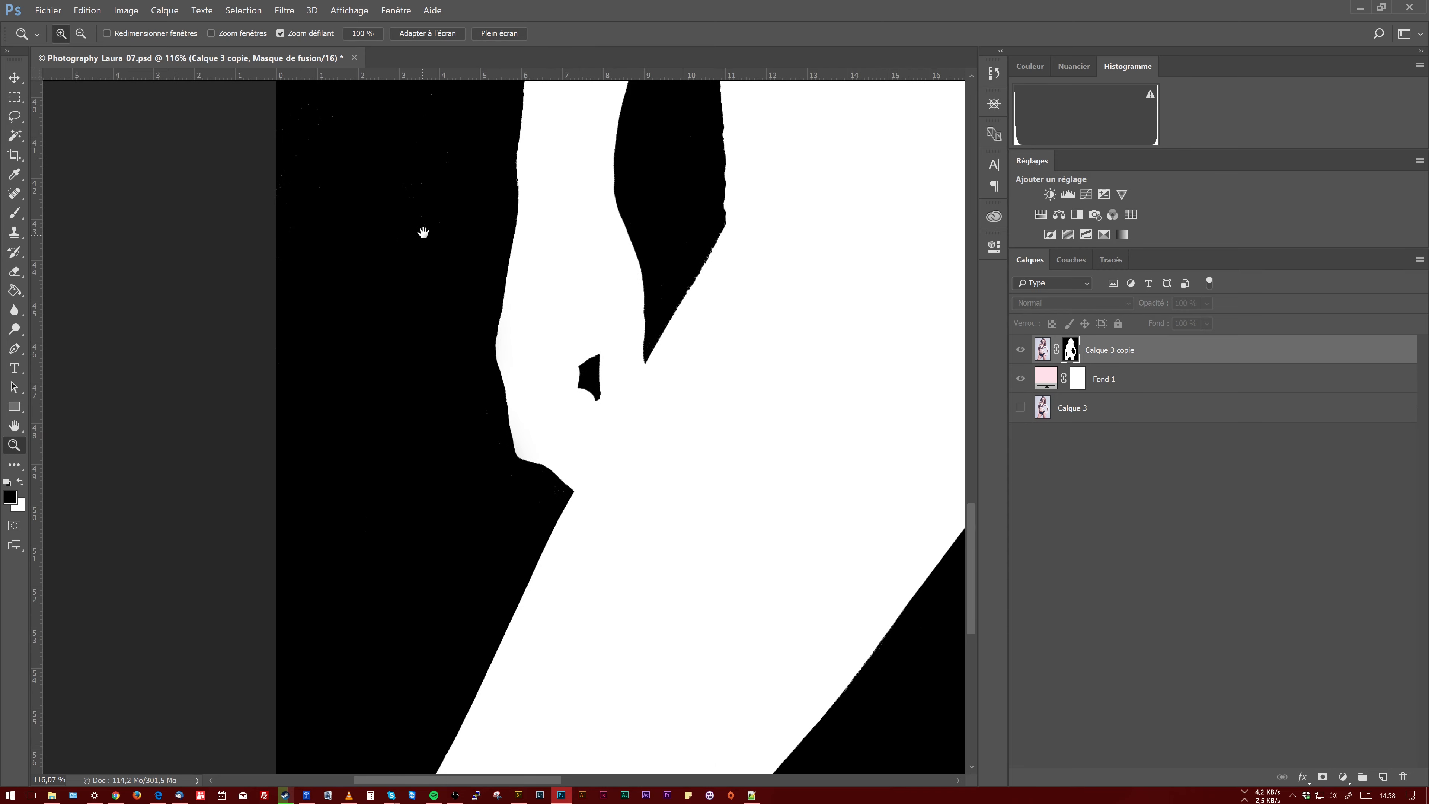
left_click_drag(423, 232, 402, 405)
key("b")
left_click_drag(371, 236, 388, 580)
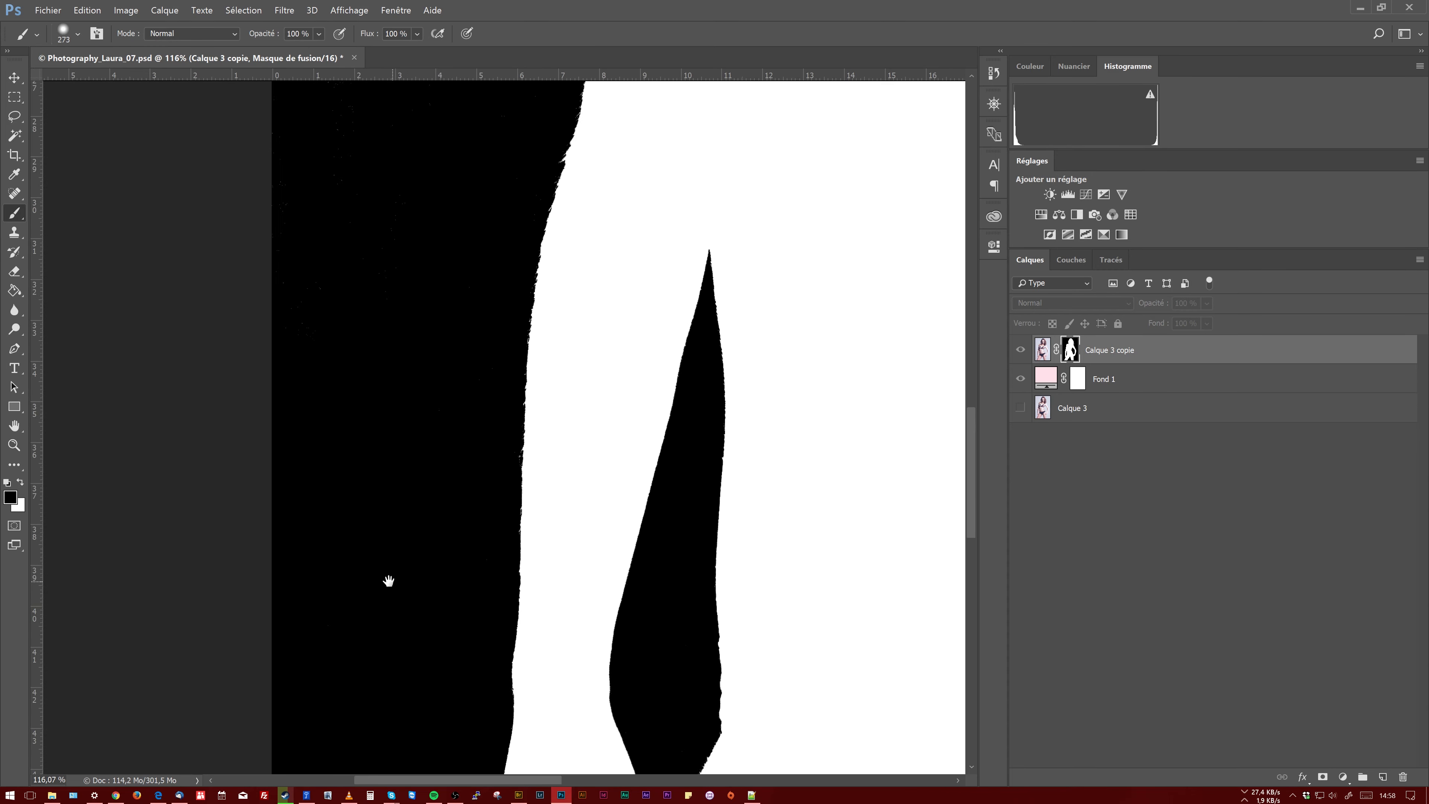
left_click_drag(349, 325, 297, 634)
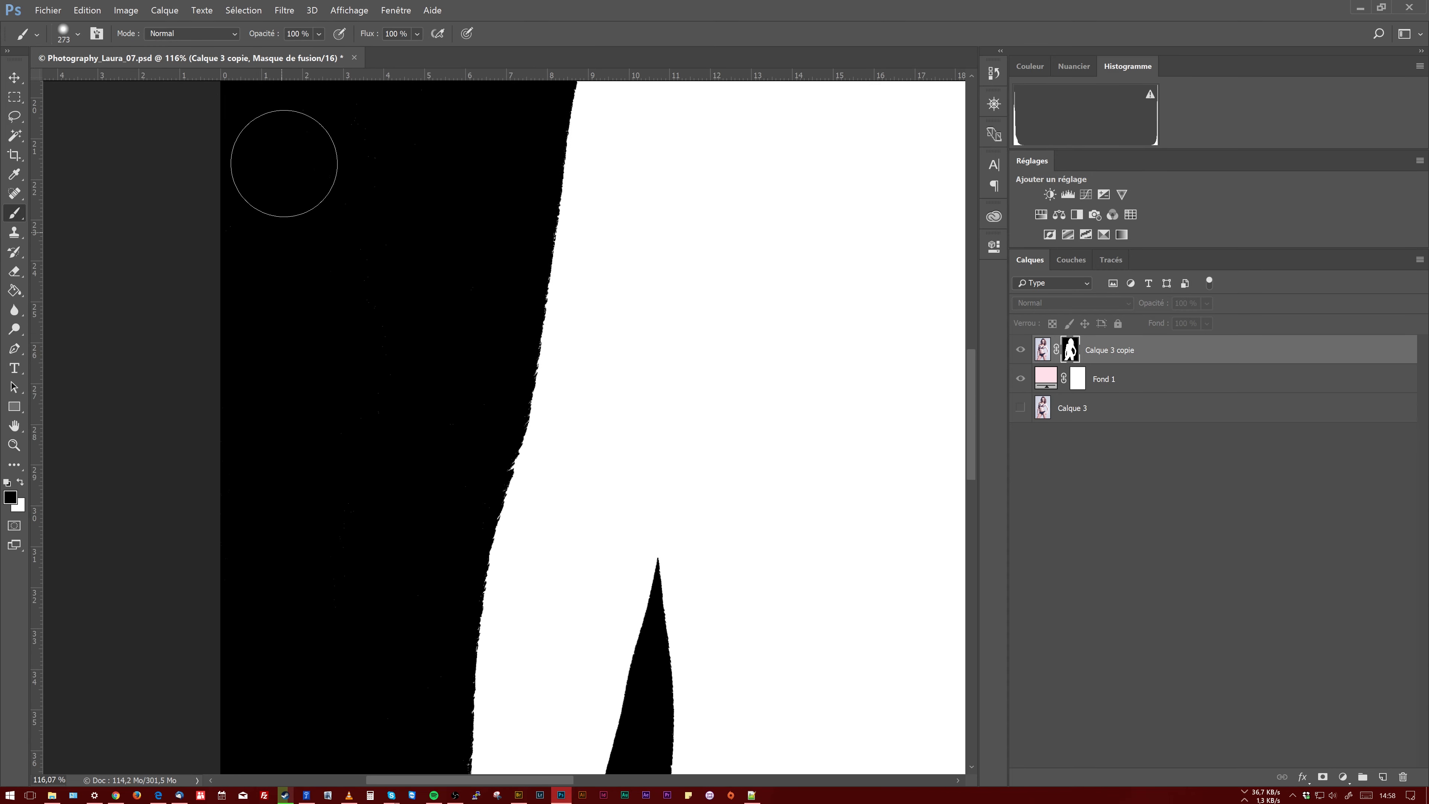
left_click_drag(346, 343, 236, 628)
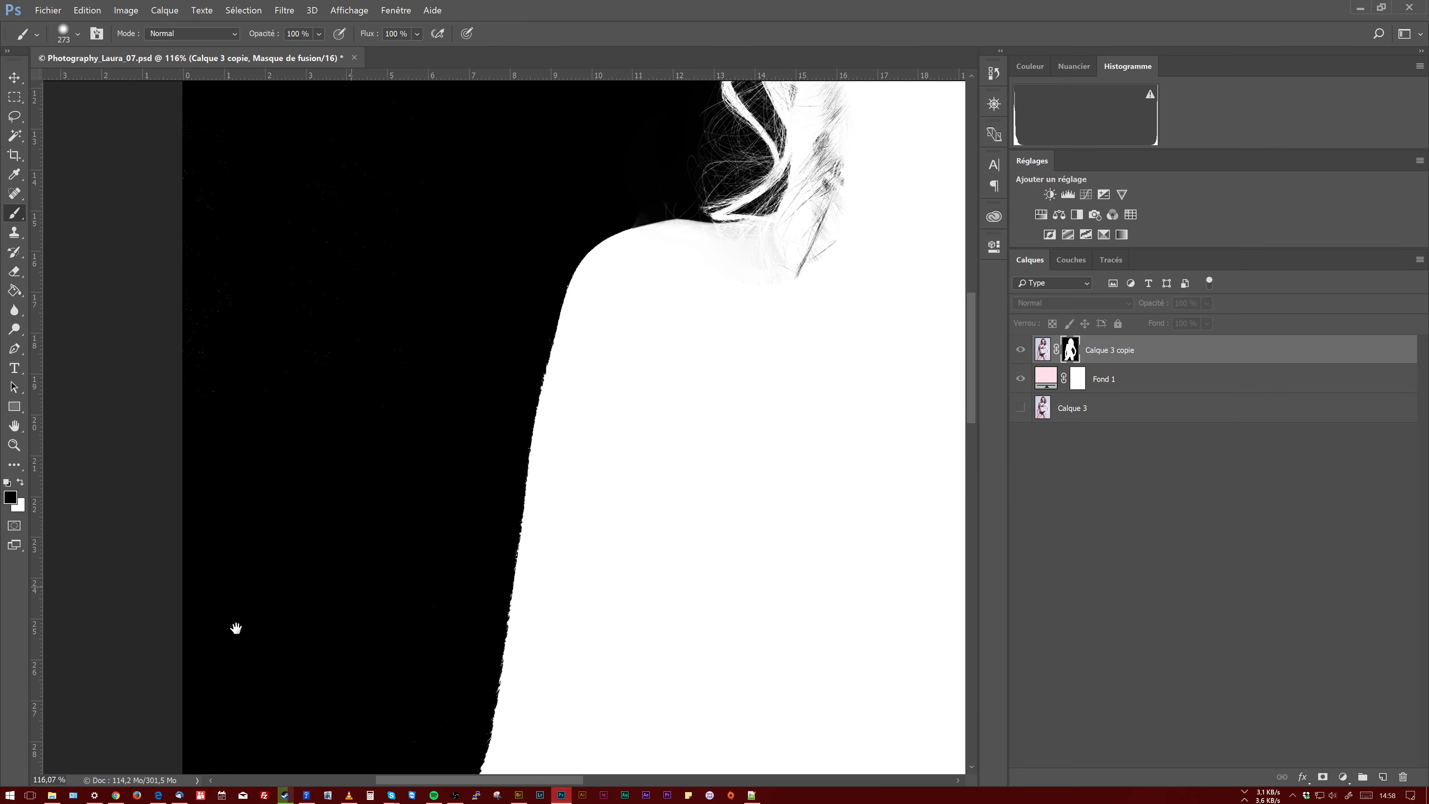
left_click_drag(335, 223, 309, 369)
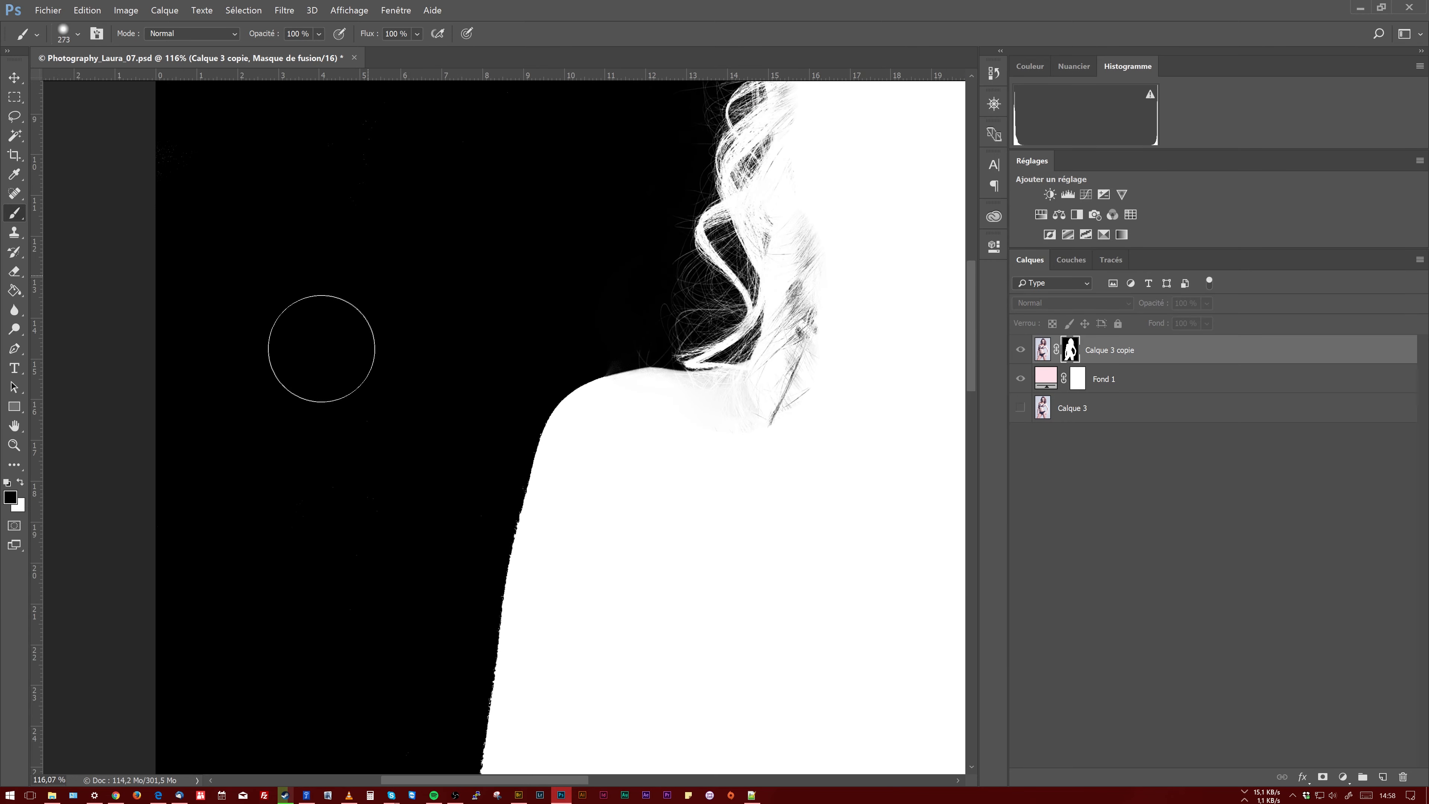
left_click_drag(442, 206, 332, 645)
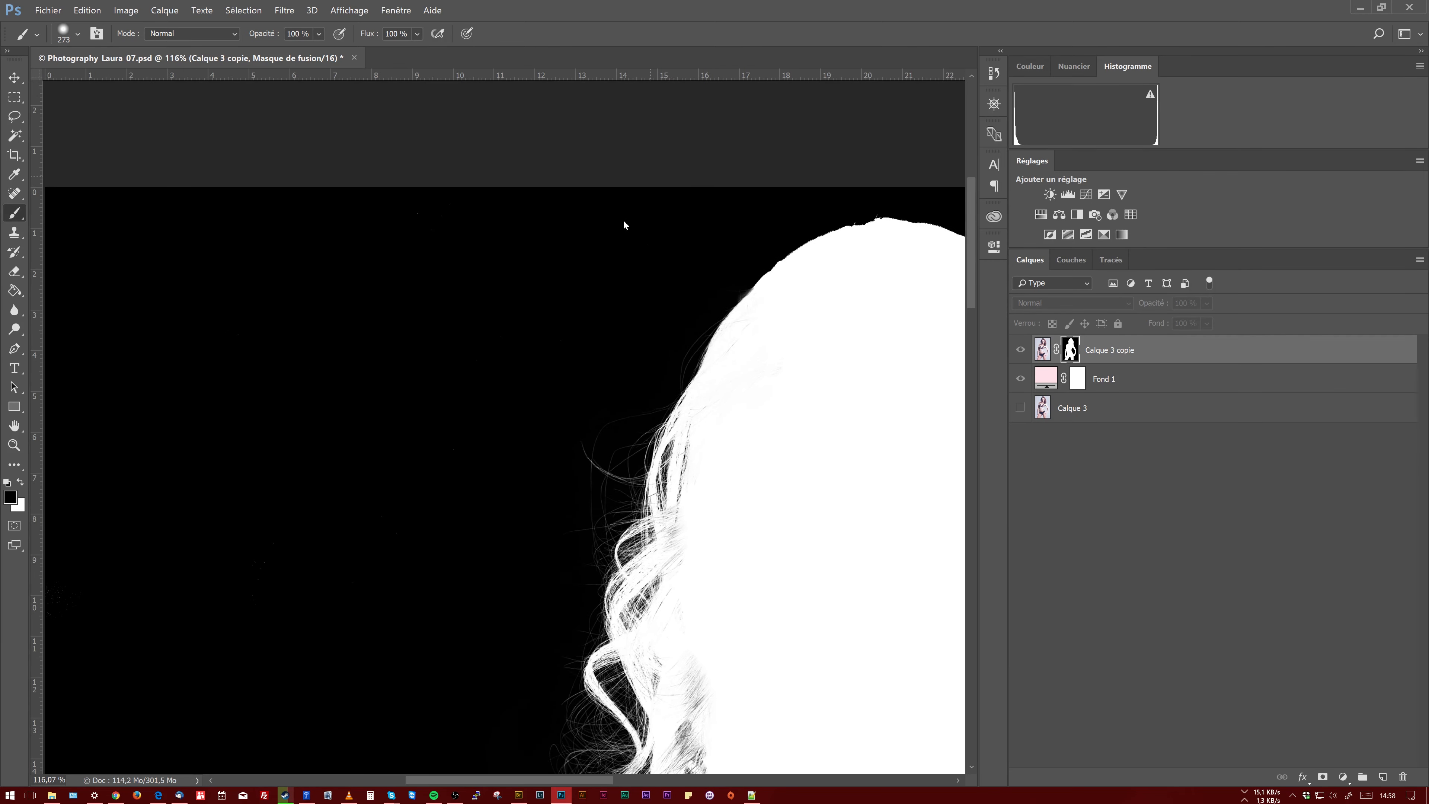
left_click_drag(876, 255, 188, 224)
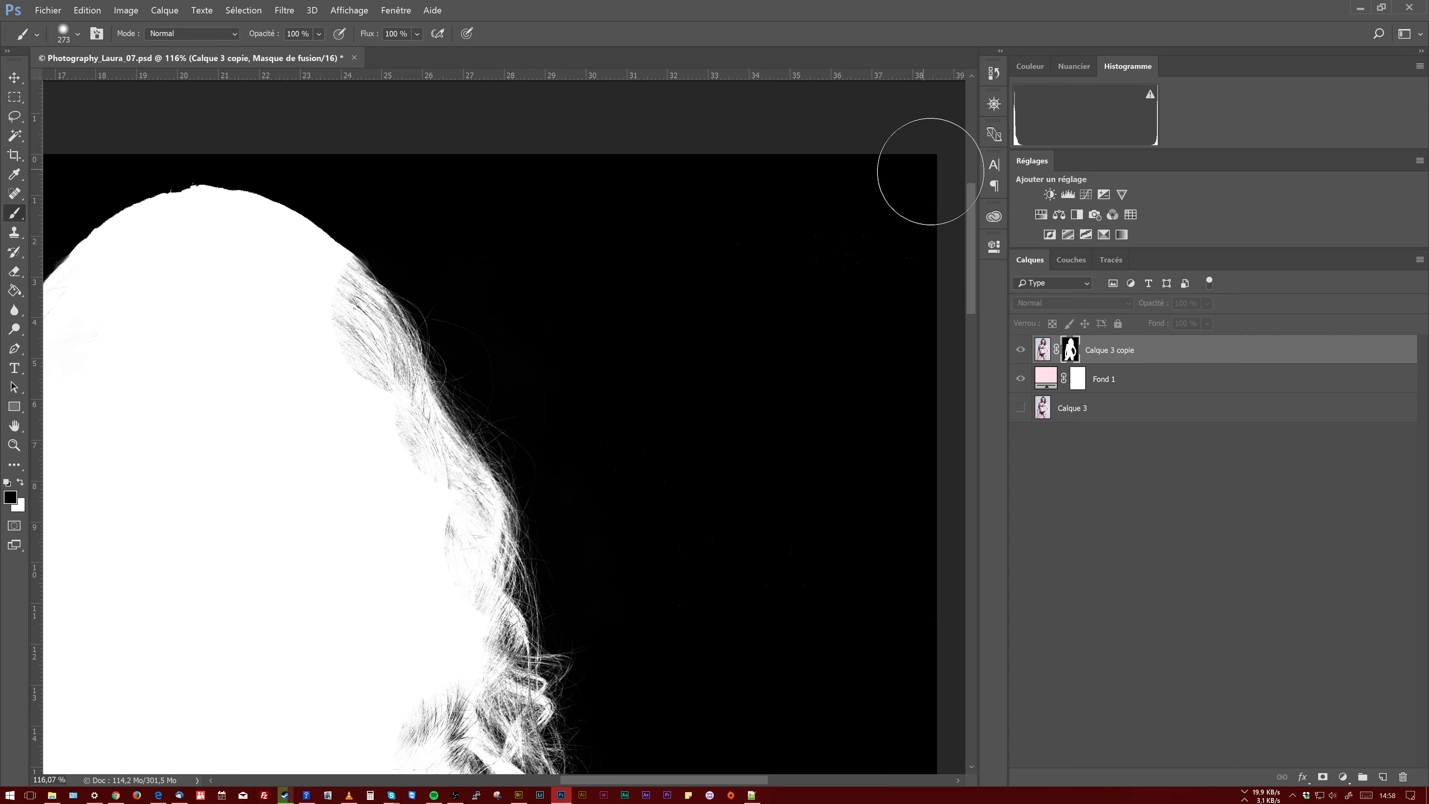
left_click_drag(771, 405, 730, 182)
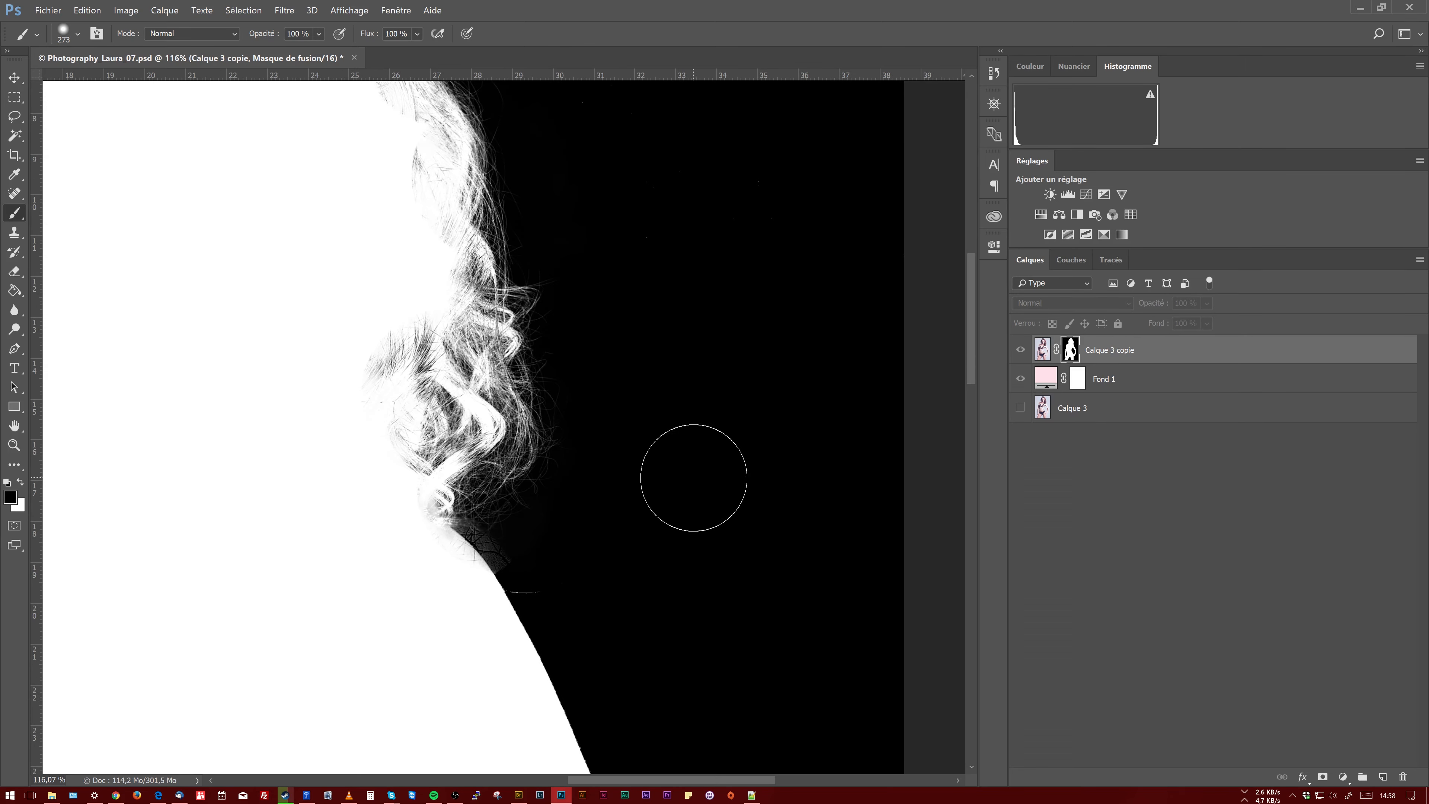
left_click_drag(690, 478, 730, 351)
Return from the mask display to the normal image, hide the Fond 1 layer, and inspect the gap between hand and thigh
left_click(1069, 346, "alt")
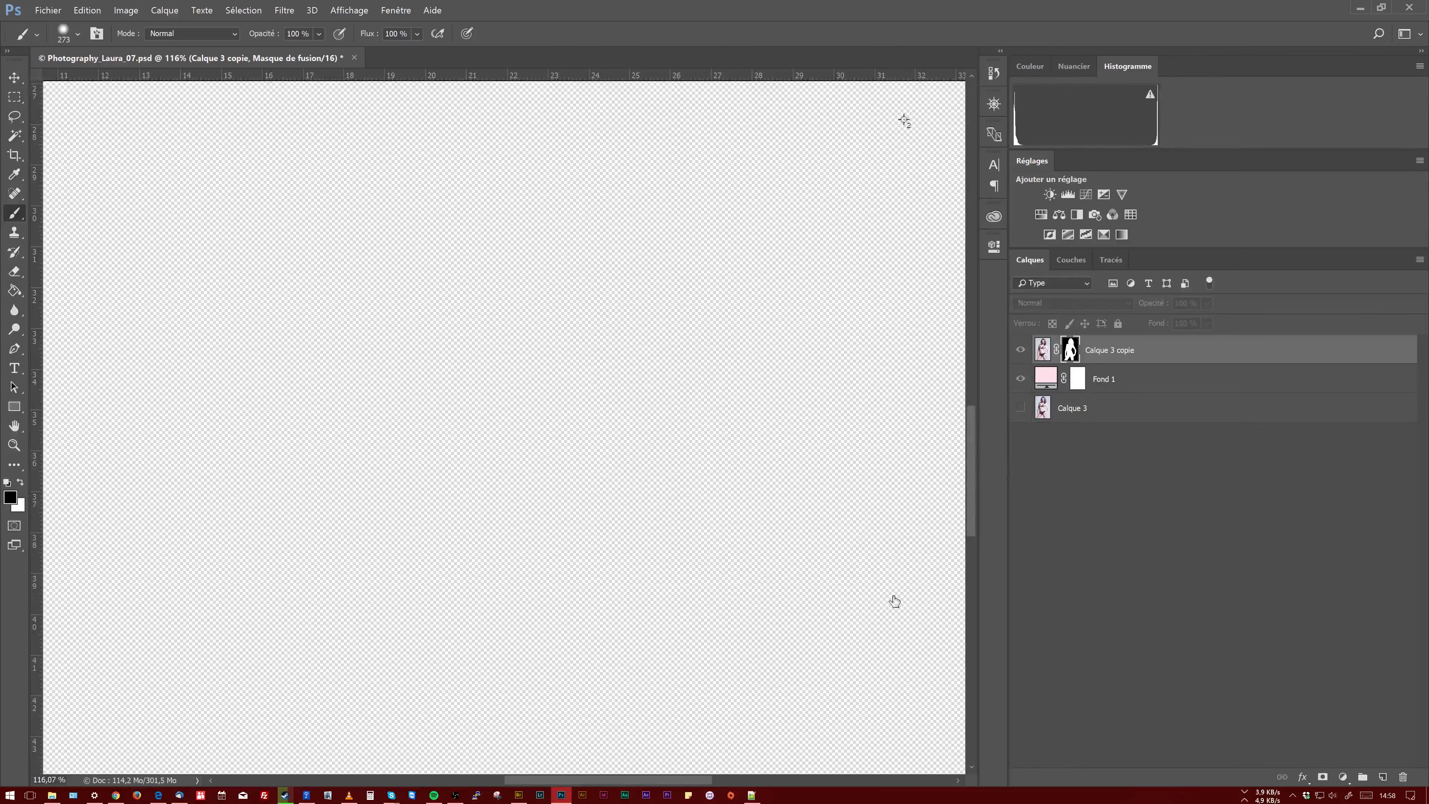
left_click_drag(70, 631, 731, 434)
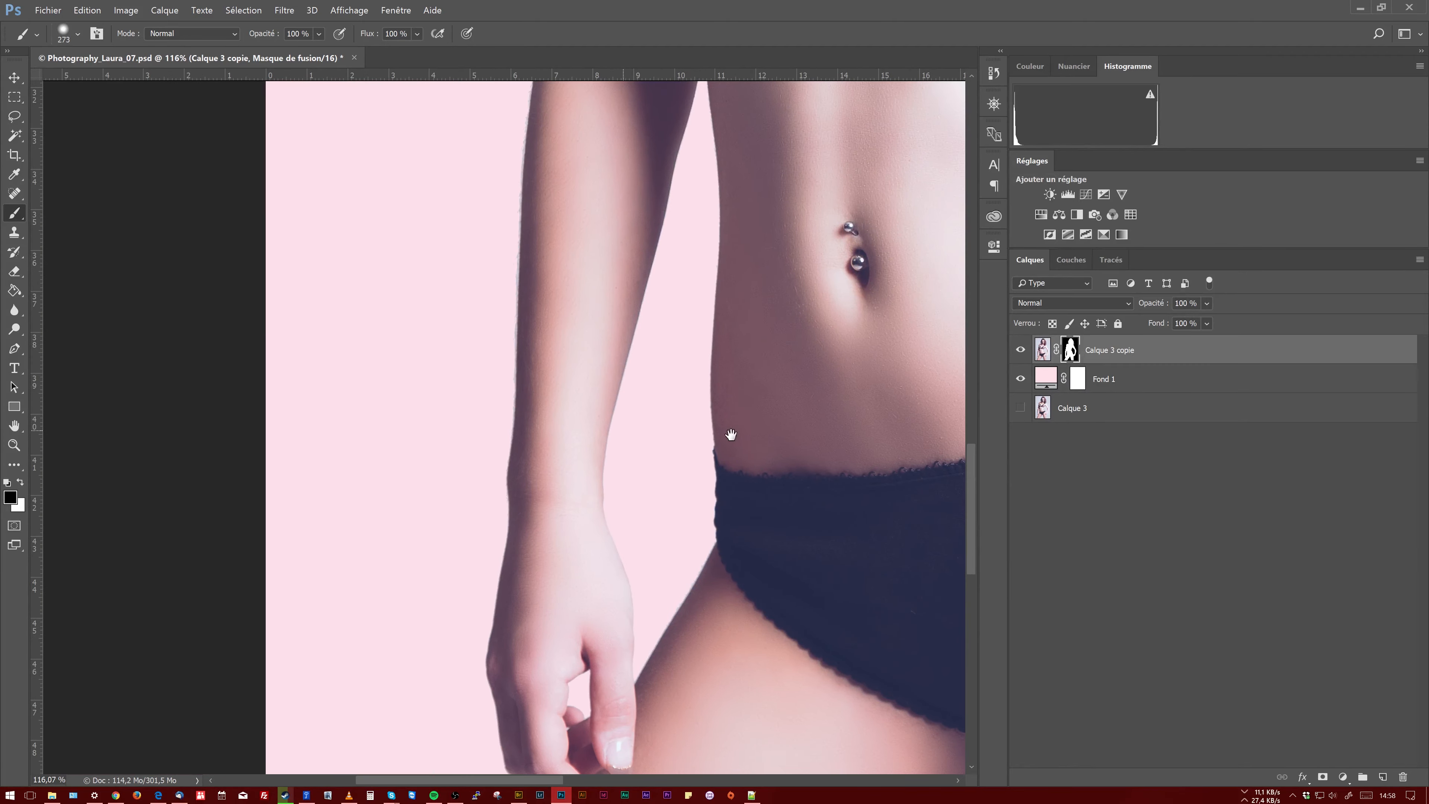
left_click(1020, 378)
key("z")
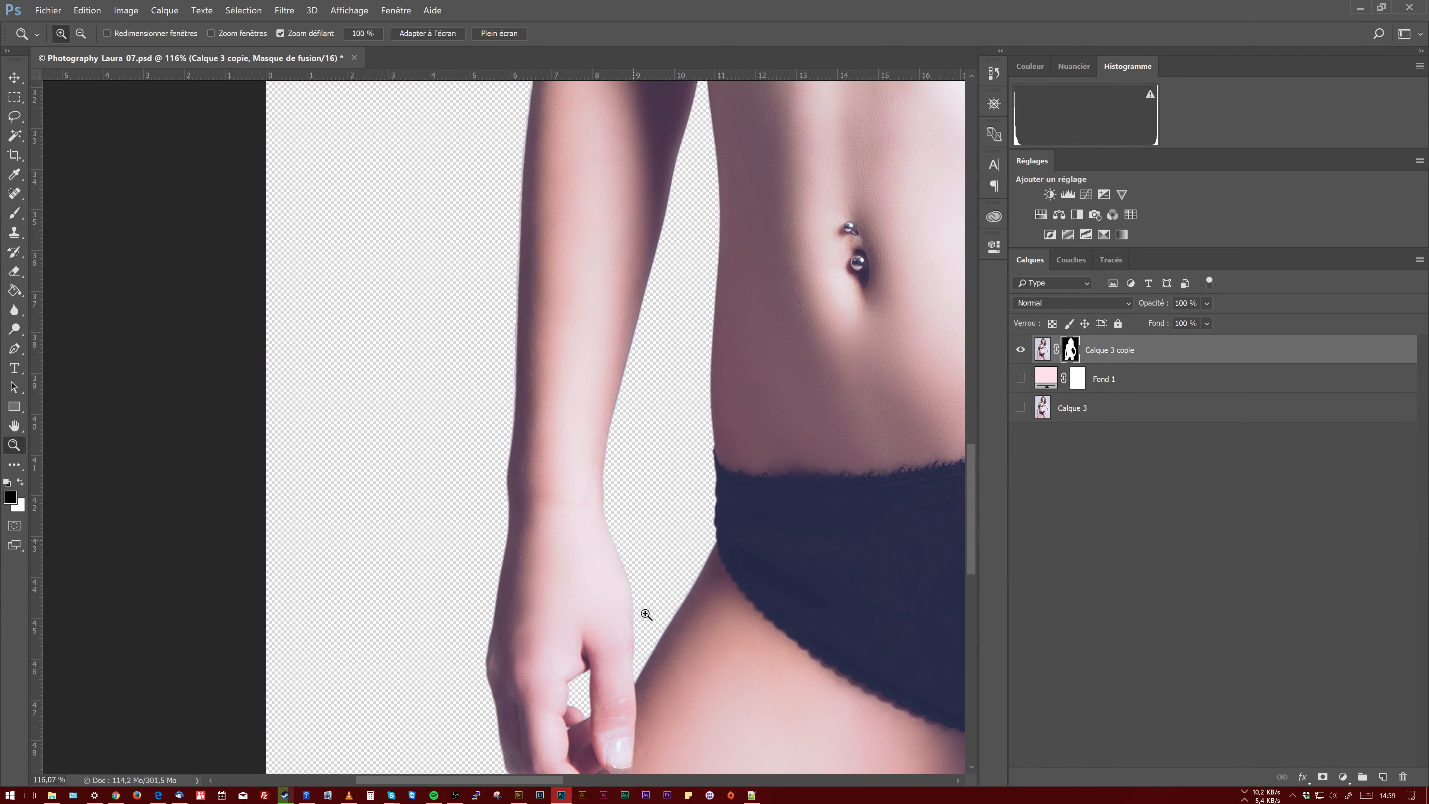
left_click_drag(647, 613, 749, 488)
left_click_drag(887, 451, 758, 349)
Create a new layer directly above Fond 1 and fill it with black using the Paint Bucket
left_click(1157, 385)
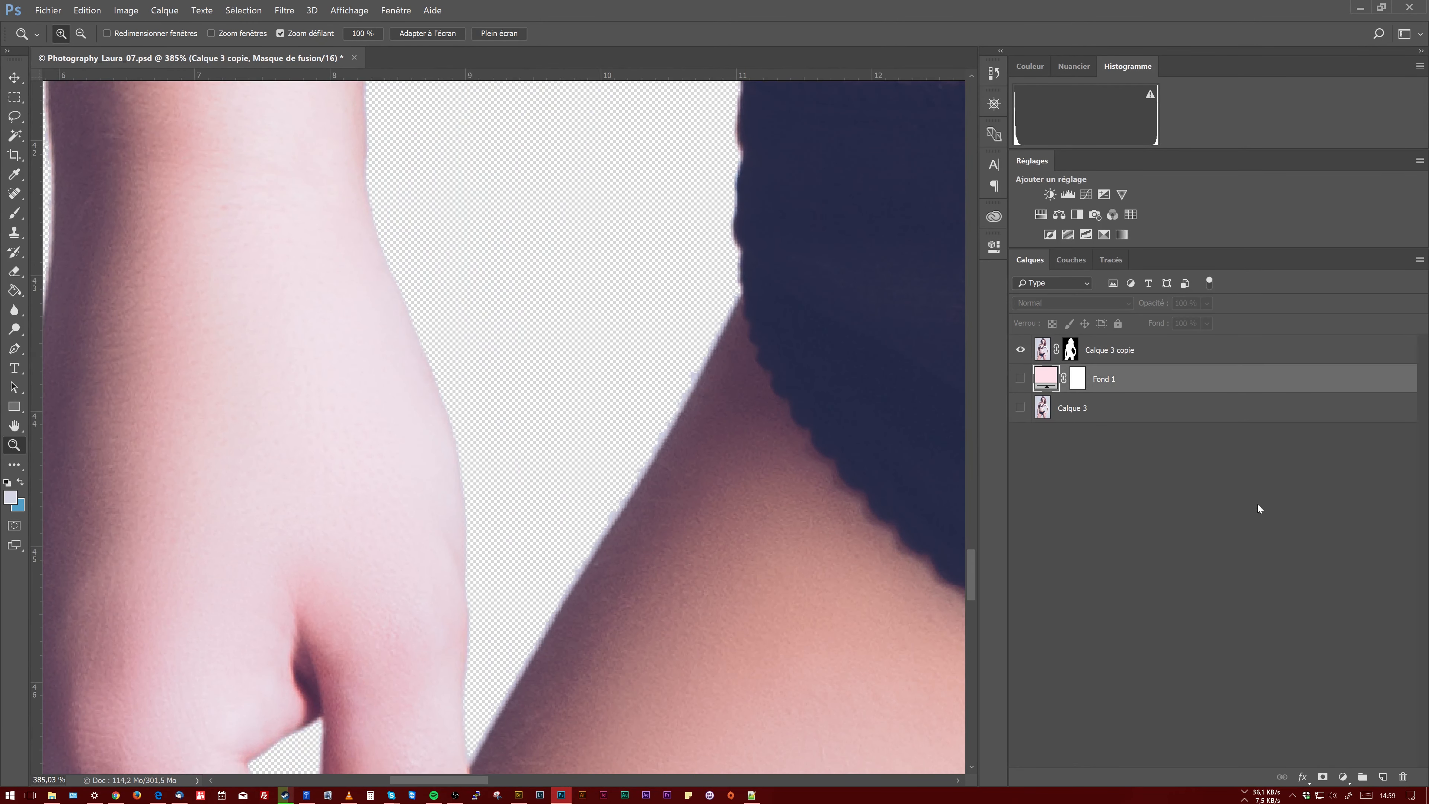
left_click(1382, 776)
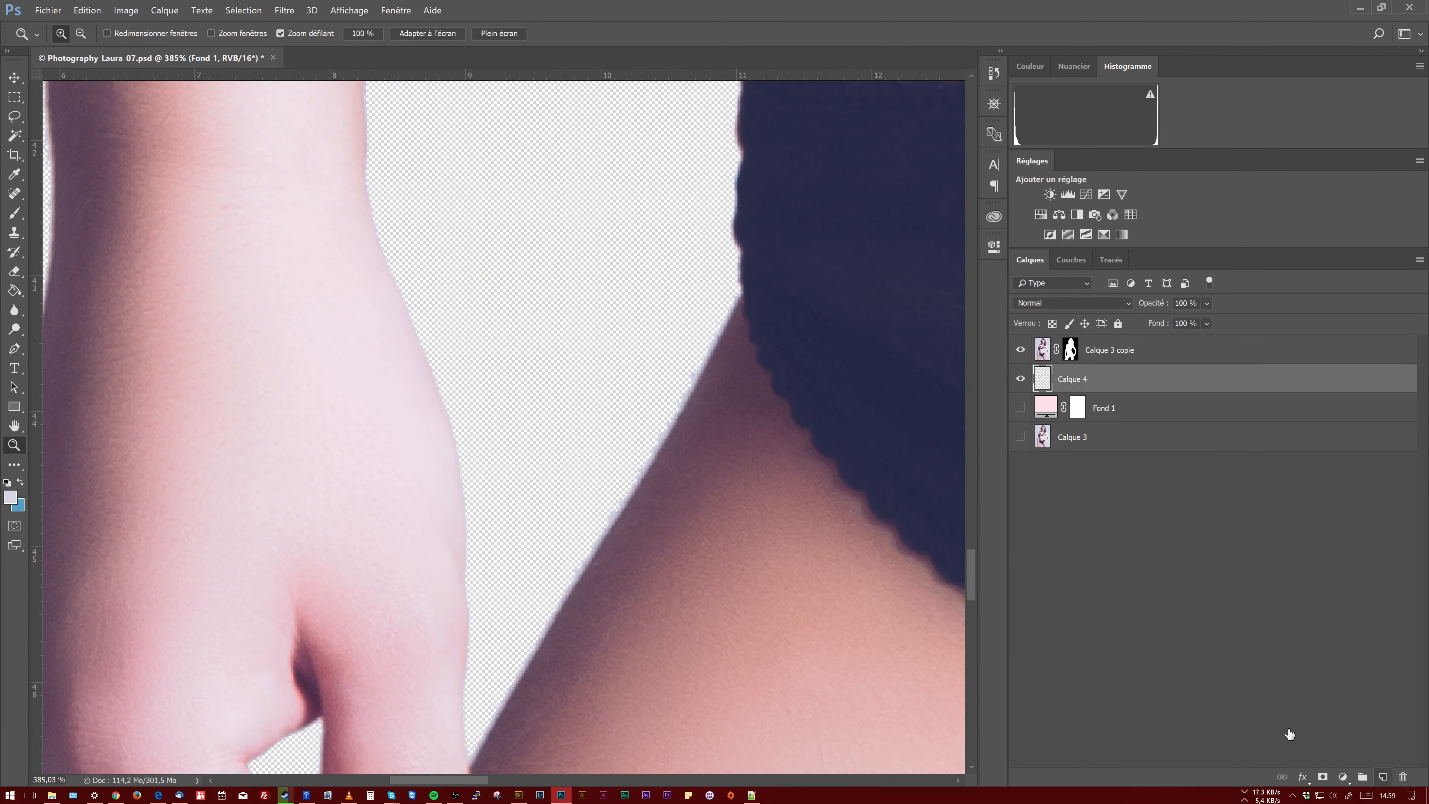
left_click(10, 498)
left_click_drag(875, 313, 900, 397)
left_click(1063, 202)
key("g")
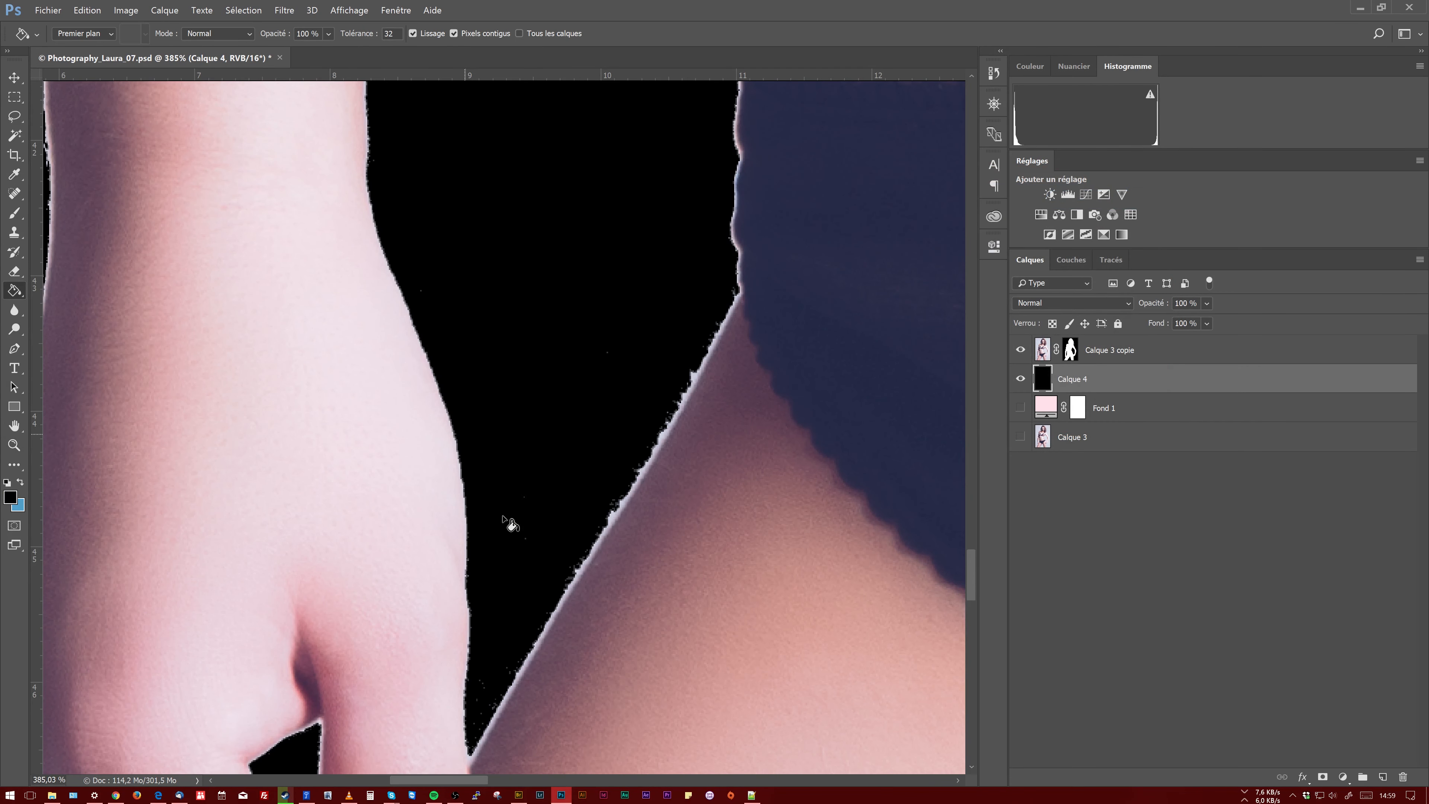
Examine the cutout's edge against the black layer from the thigh and waist up the left arm to the shoulder
left_click_drag(647, 505, 692, 196)
left_click_drag(686, 245, 594, 594)
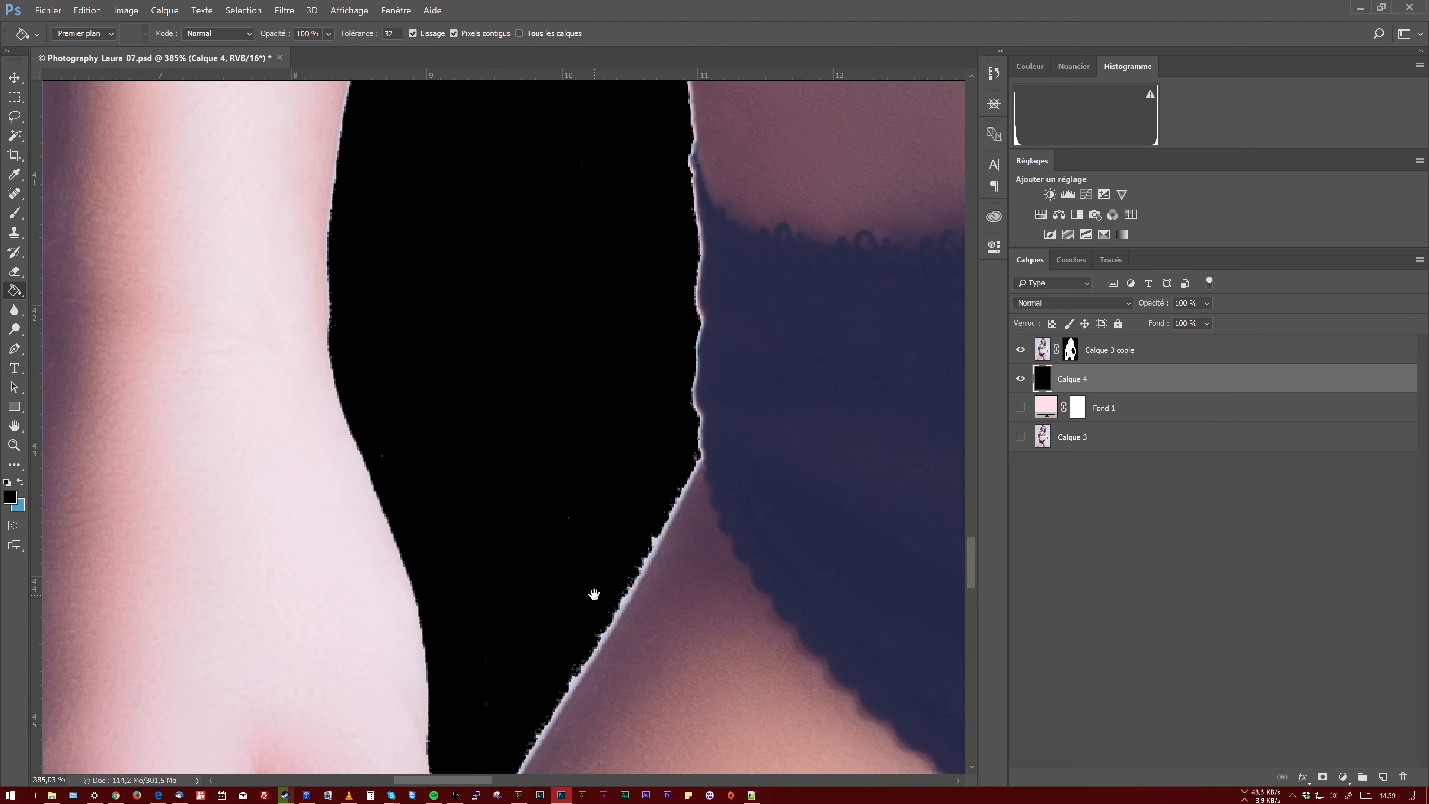
left_click_drag(660, 319, 650, 658)
left_click_drag(659, 281, 668, 760)
left_click_drag(665, 231, 662, 575)
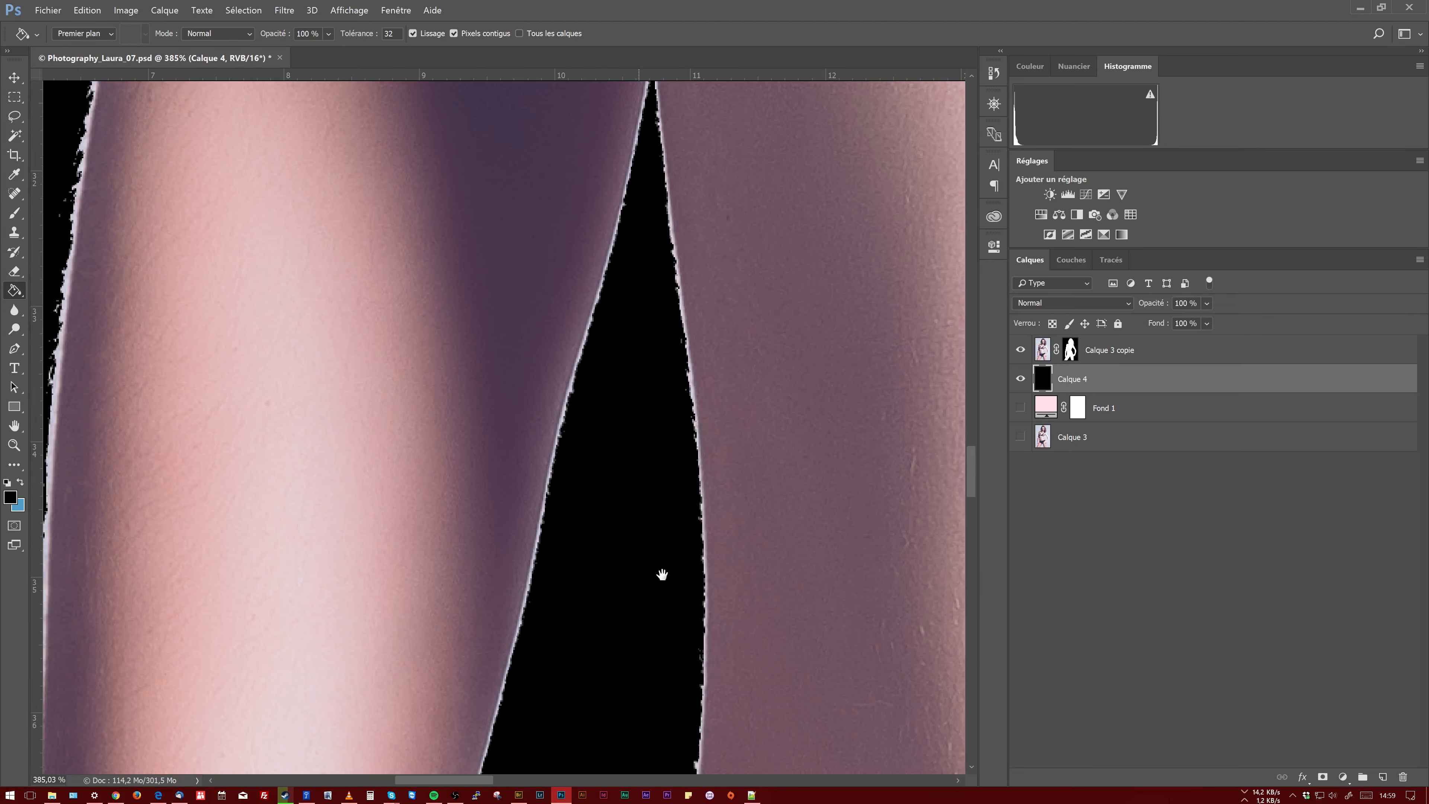
left_click_drag(710, 310, 690, 589)
scroll(567, 256, "left", 3)
scroll(596, 326, "up", 3)
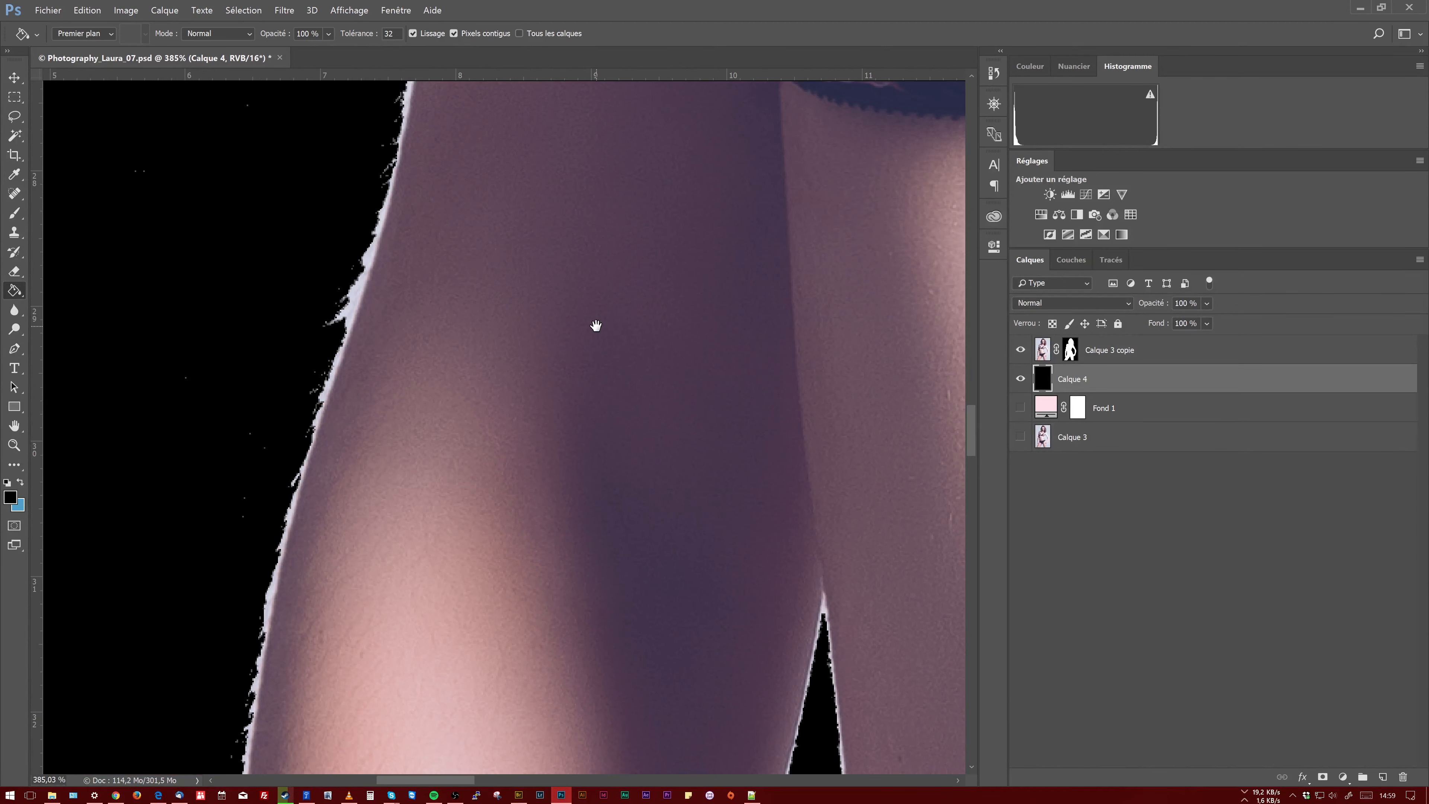
scroll(506, 465, "up", 15)
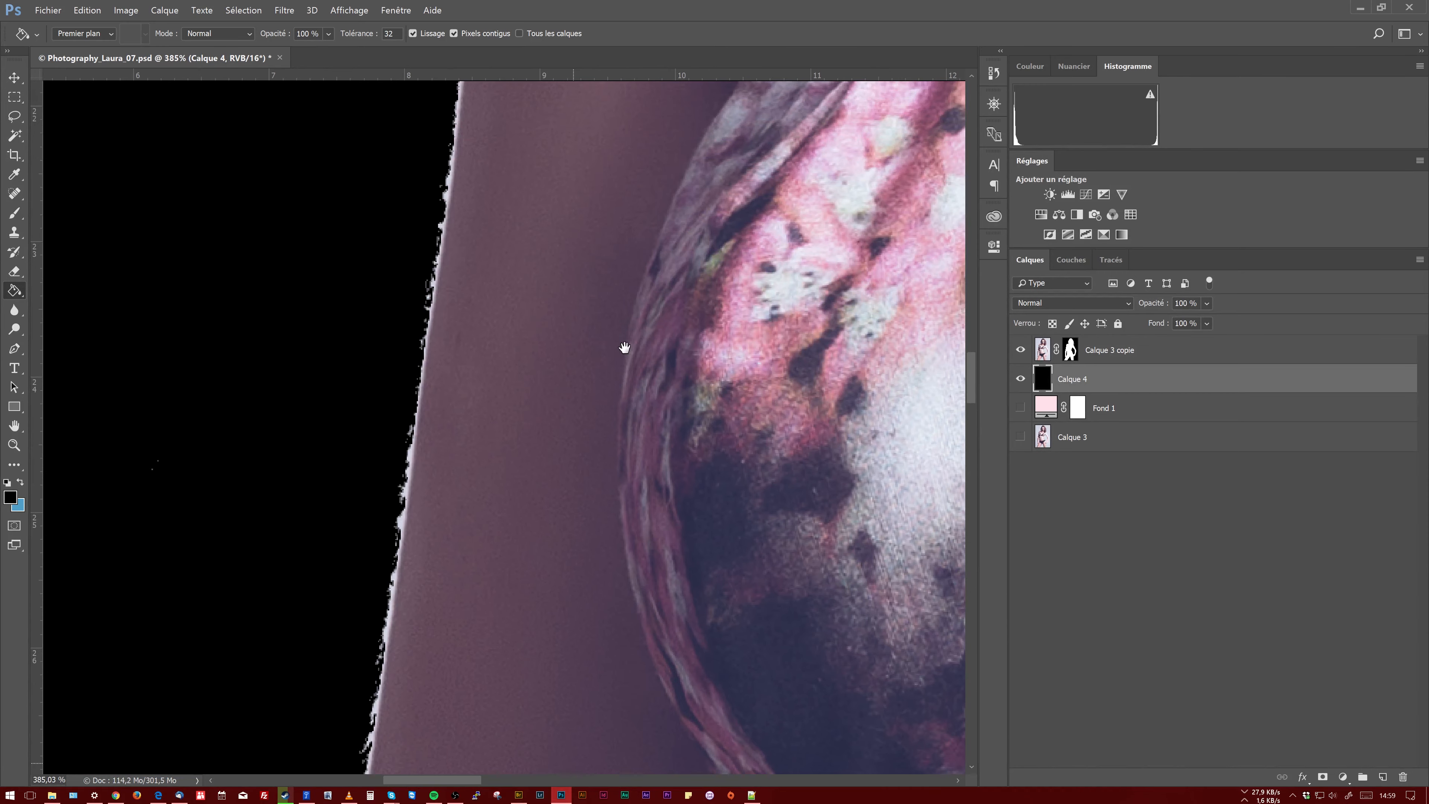
scroll(643, 446, "up", 10)
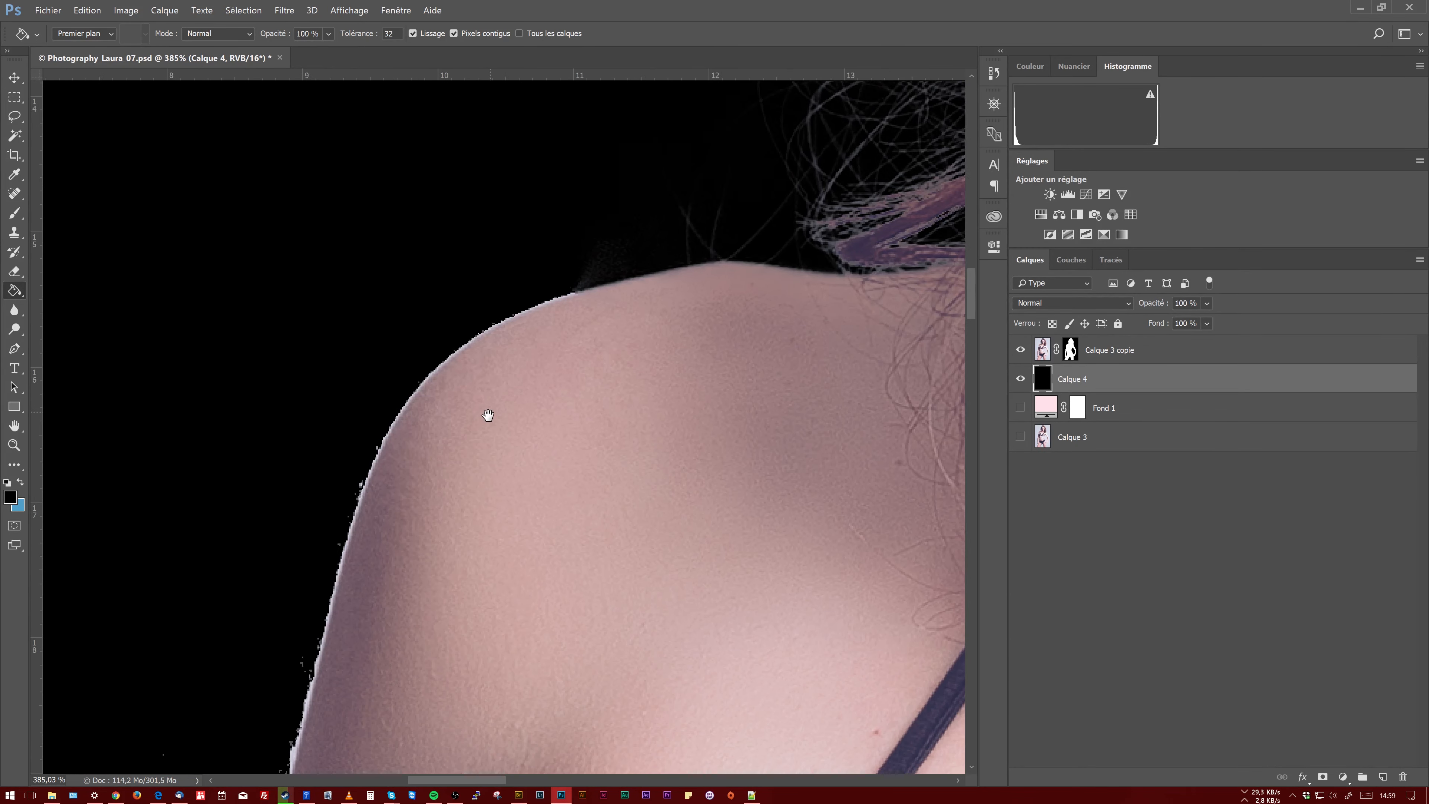
Reduce the Brush to 11 px with 86% hardness and make the mask of Calque 3 copie the painting target
key("b")
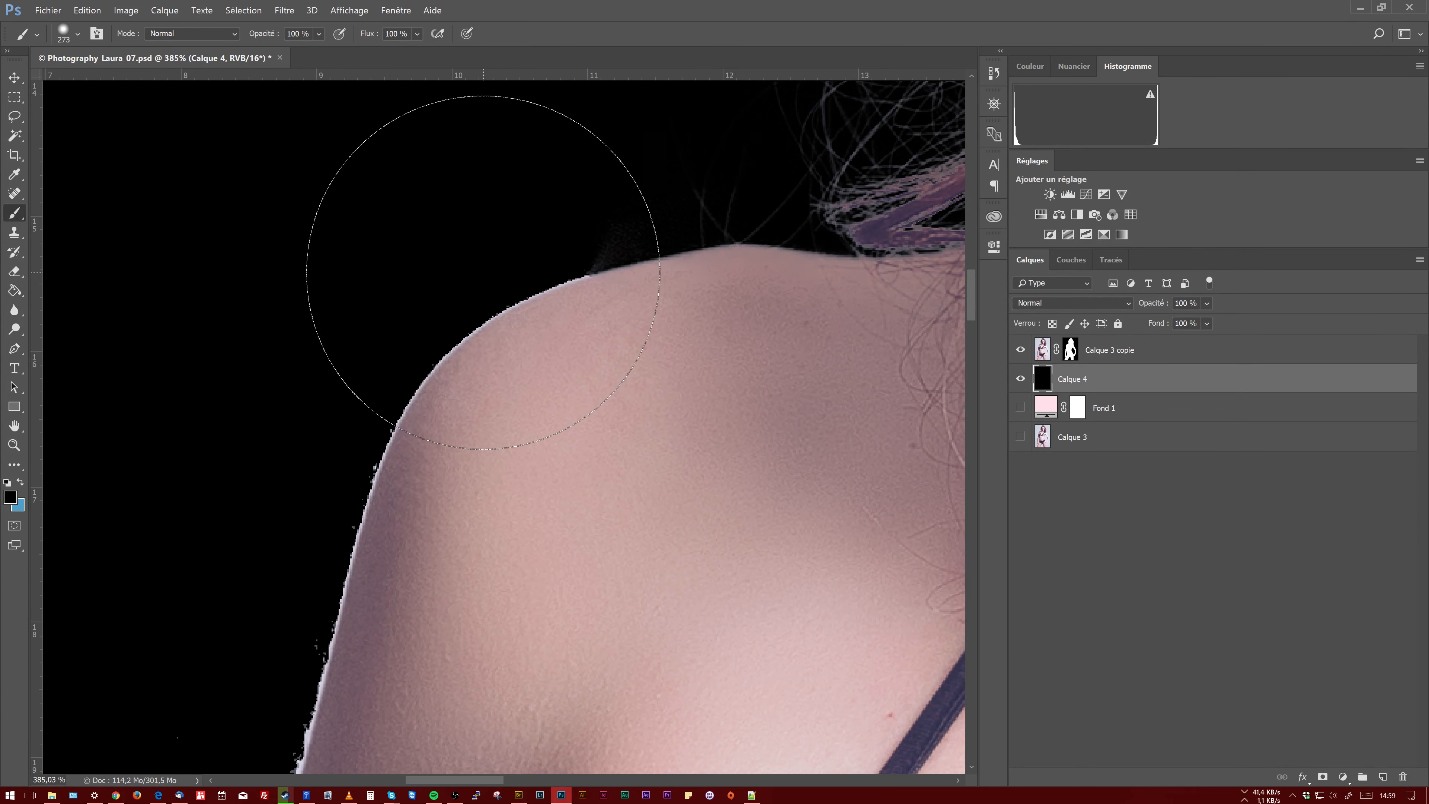
mouse_move(386, 269)
left_mouse_down("alt")
mouse_move(328, 281)
mouse_move(222, 503)
left_mouse_up("alt")
left_click_drag(469, 269, 385, 211)
left_click_drag(401, 163, 406, 151)
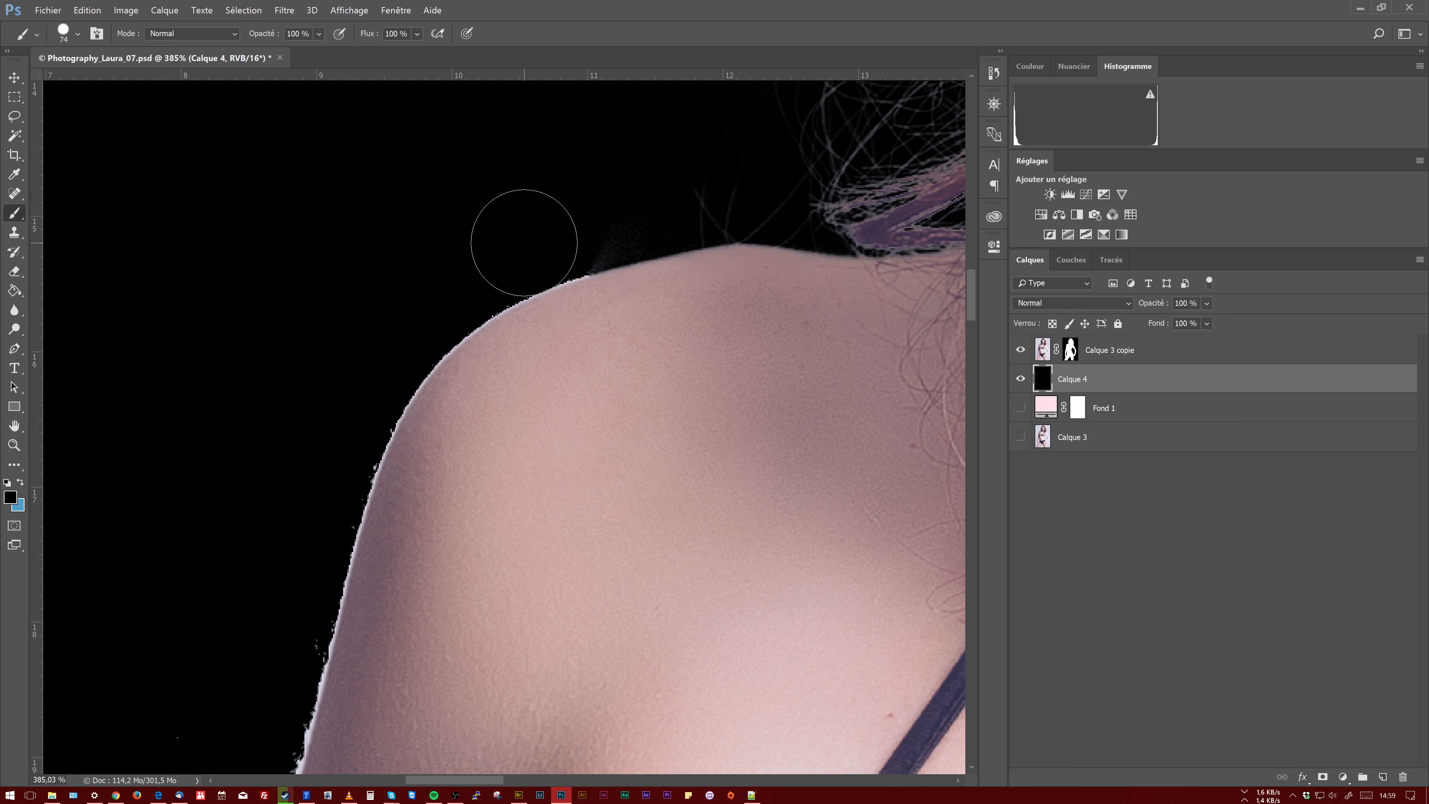
mouse_move(523, 242)
left_mouse_down()
mouse_move(448, 253)
mouse_move(470, 208)
left_mouse_up()
left_click_drag(603, 241, 585, 249)
left_click(1069, 348)
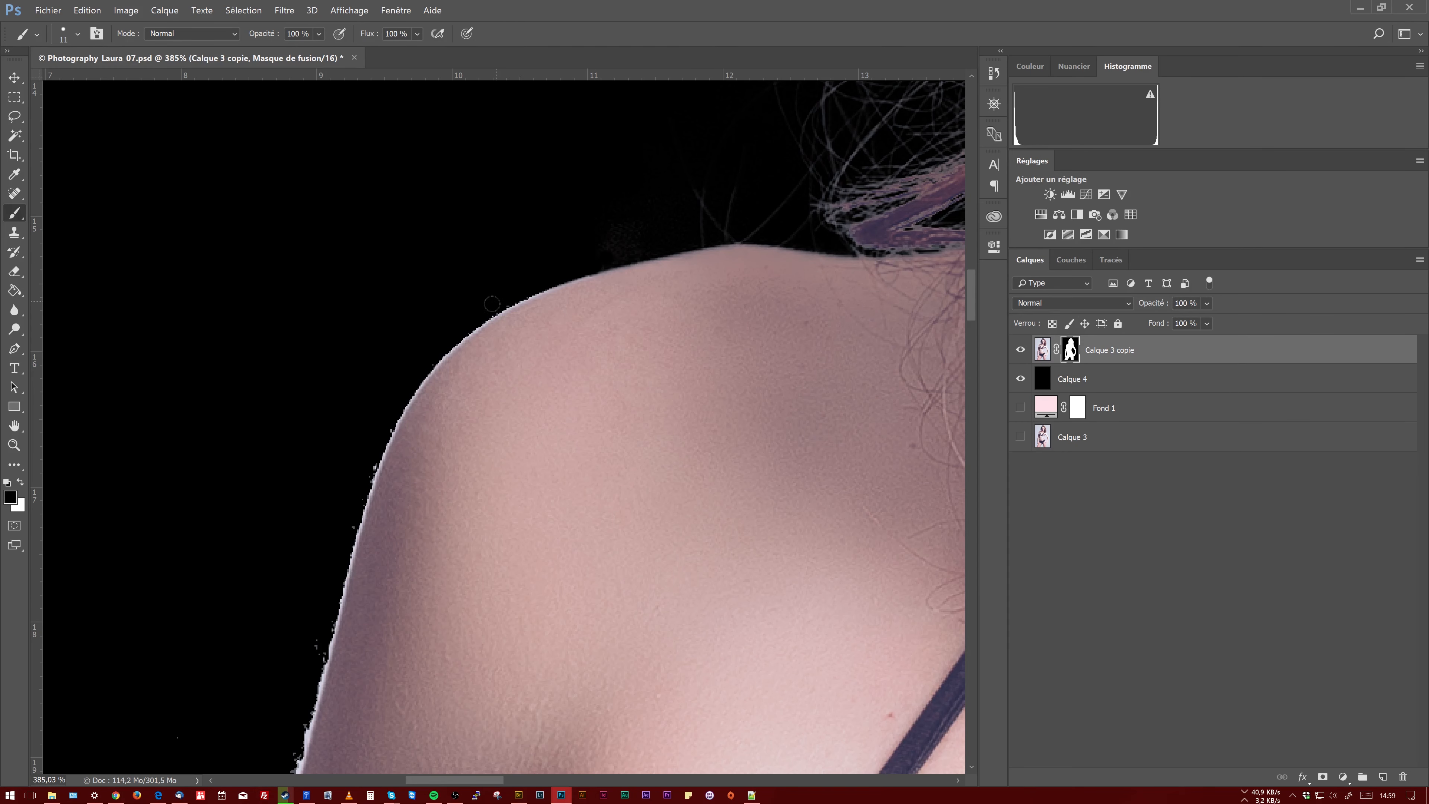
Paint black on the mask along the outer edge of the left upper arm and shoulder to remove the light fringe
left_click_drag(373, 547, 451, 436)
right_click(419, 554, "alt")
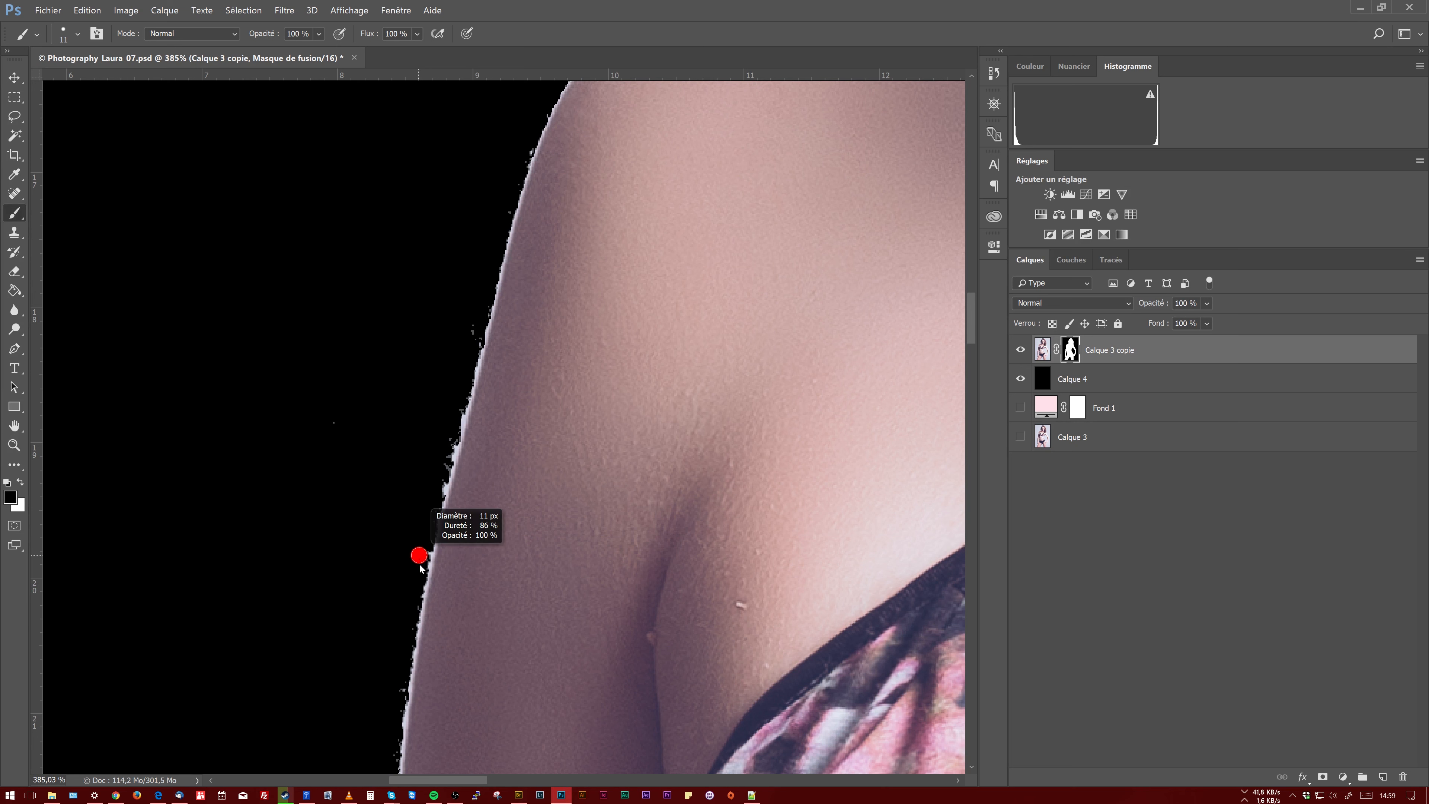
mouse_move(427, 570)
left_mouse_down()
mouse_move(504, 230)
mouse_move(443, 283)
left_mouse_up()
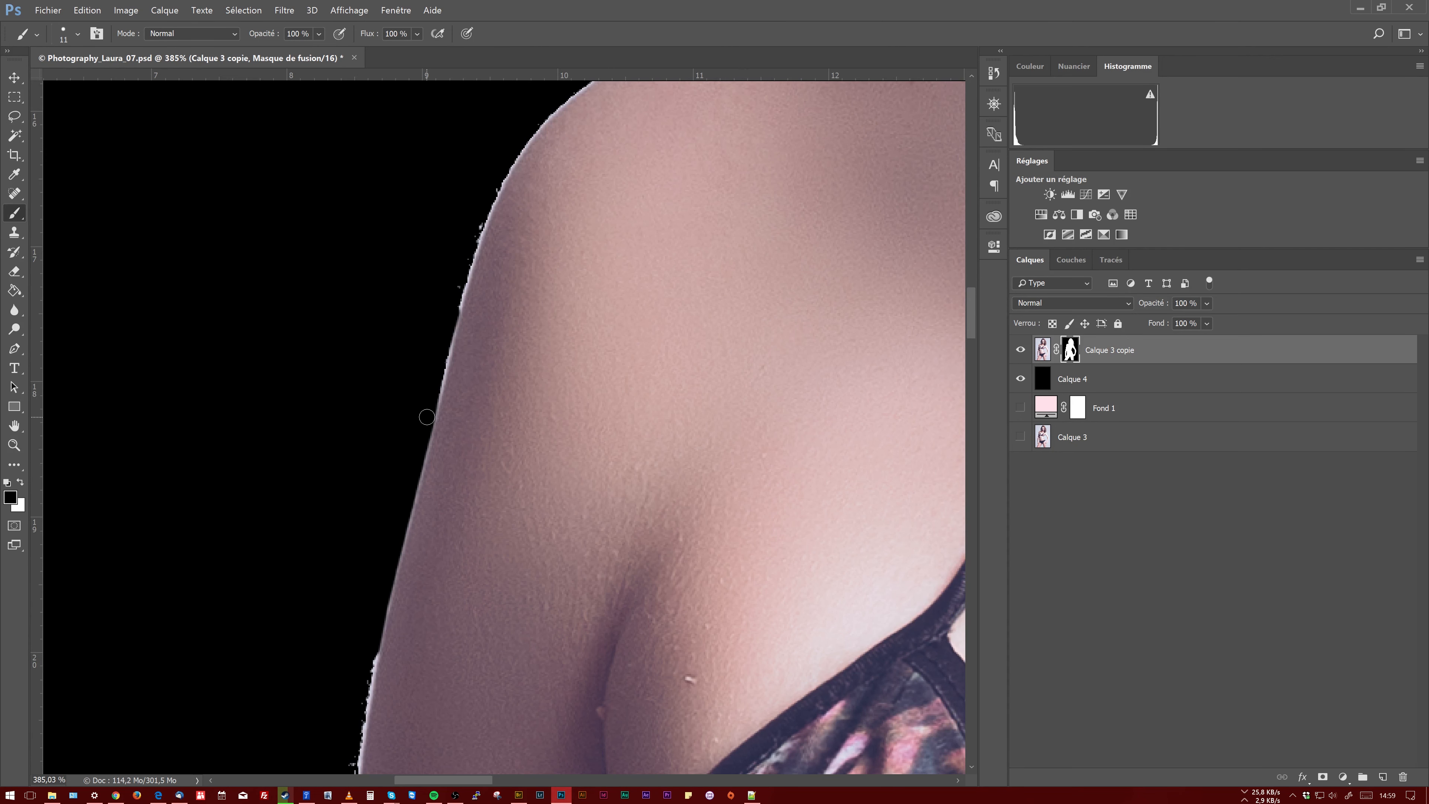
left_click_drag(437, 363, 453, 320)
mouse_move(467, 262)
left_mouse_down()
mouse_move(527, 139)
mouse_move(505, 284)
left_mouse_up()
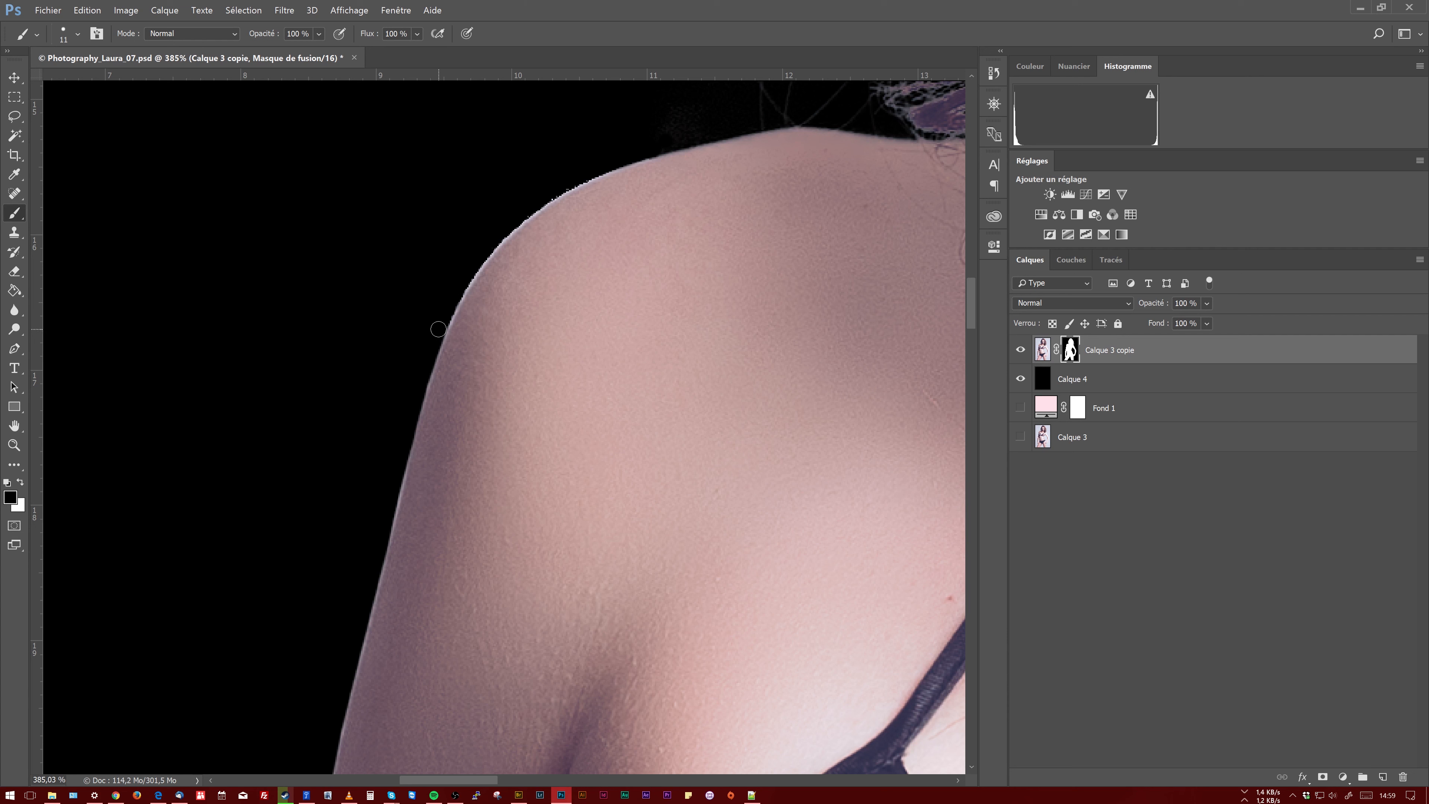
left_click_drag(460, 283, 477, 259)
mouse_move(605, 167)
left_mouse_down()
mouse_move(529, 210)
mouse_move(454, 293)
left_mouse_up()
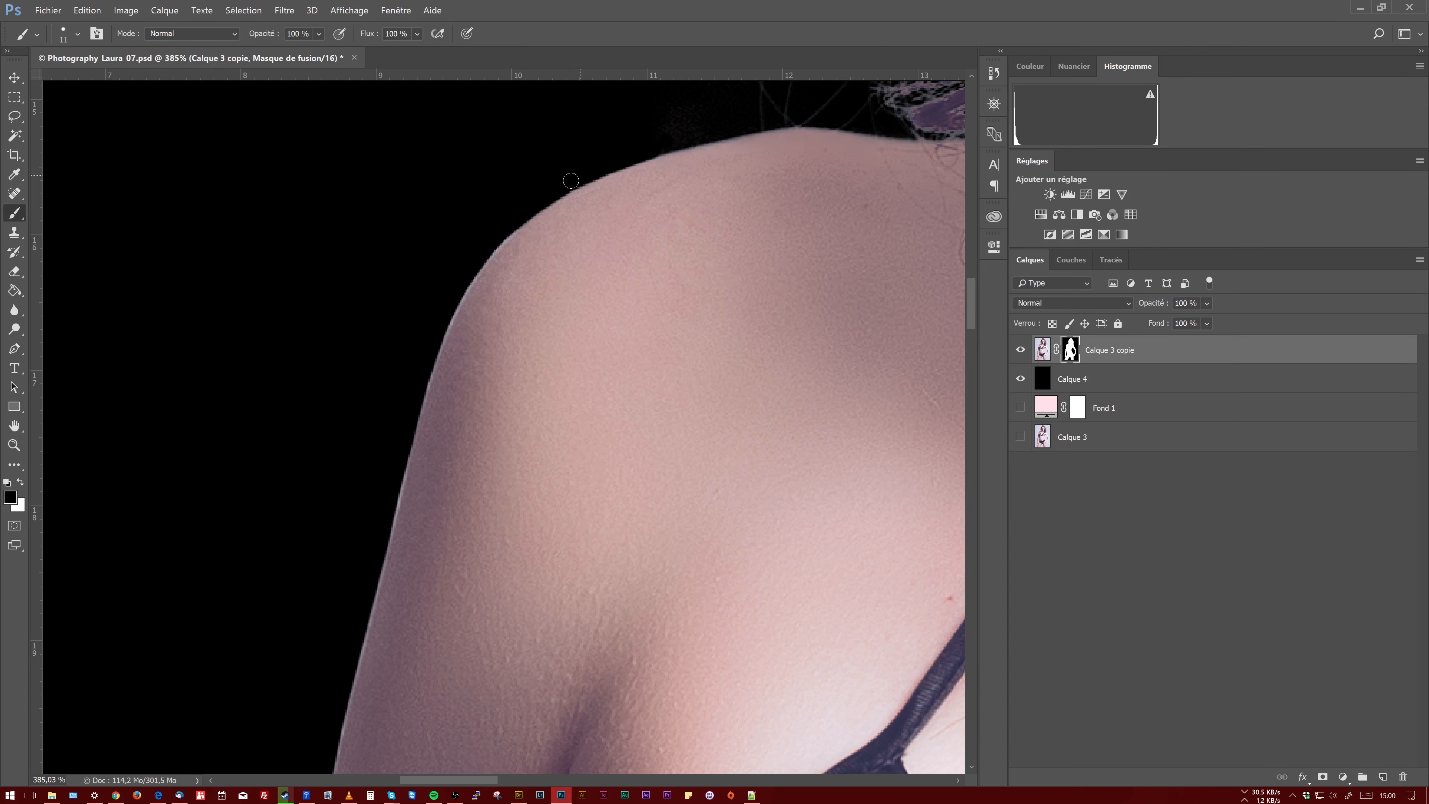
Examine the cutout against the black layer around the shoulder, the hair, the arms and down to the hands and thighs
left_click_drag(432, 423, 493, 309)
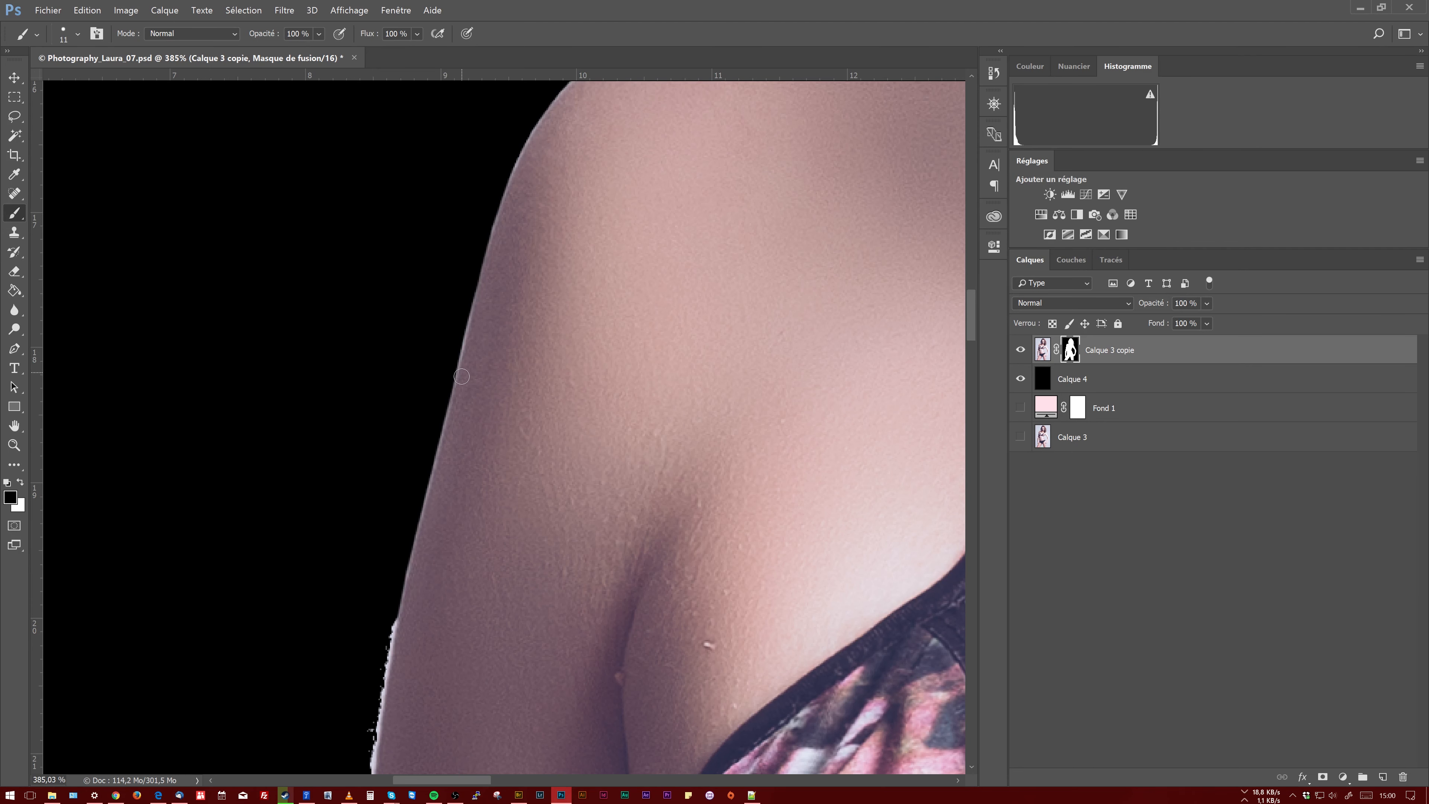
left_click_drag(534, 287, 488, 431)
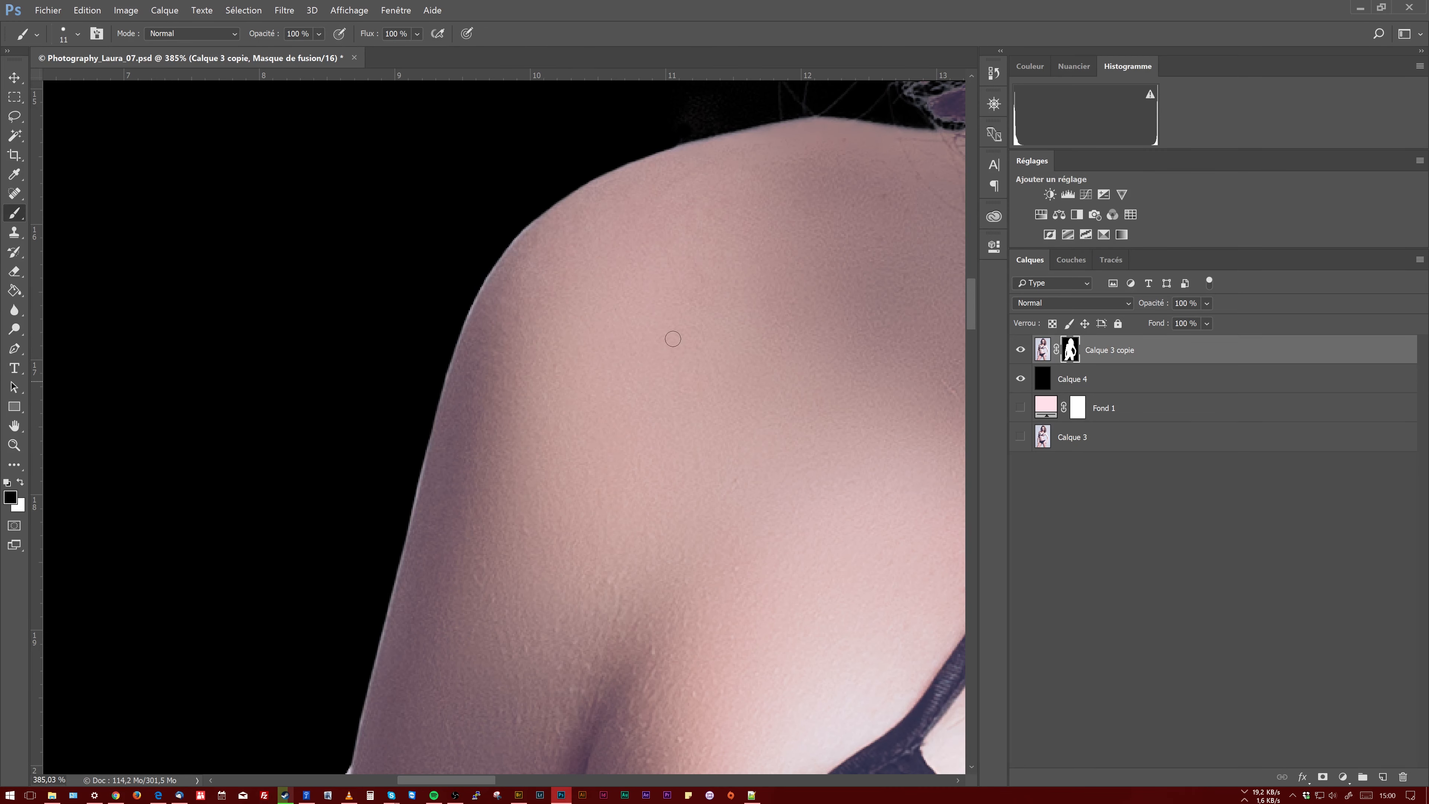
scroll(532, 503, "down", 3)
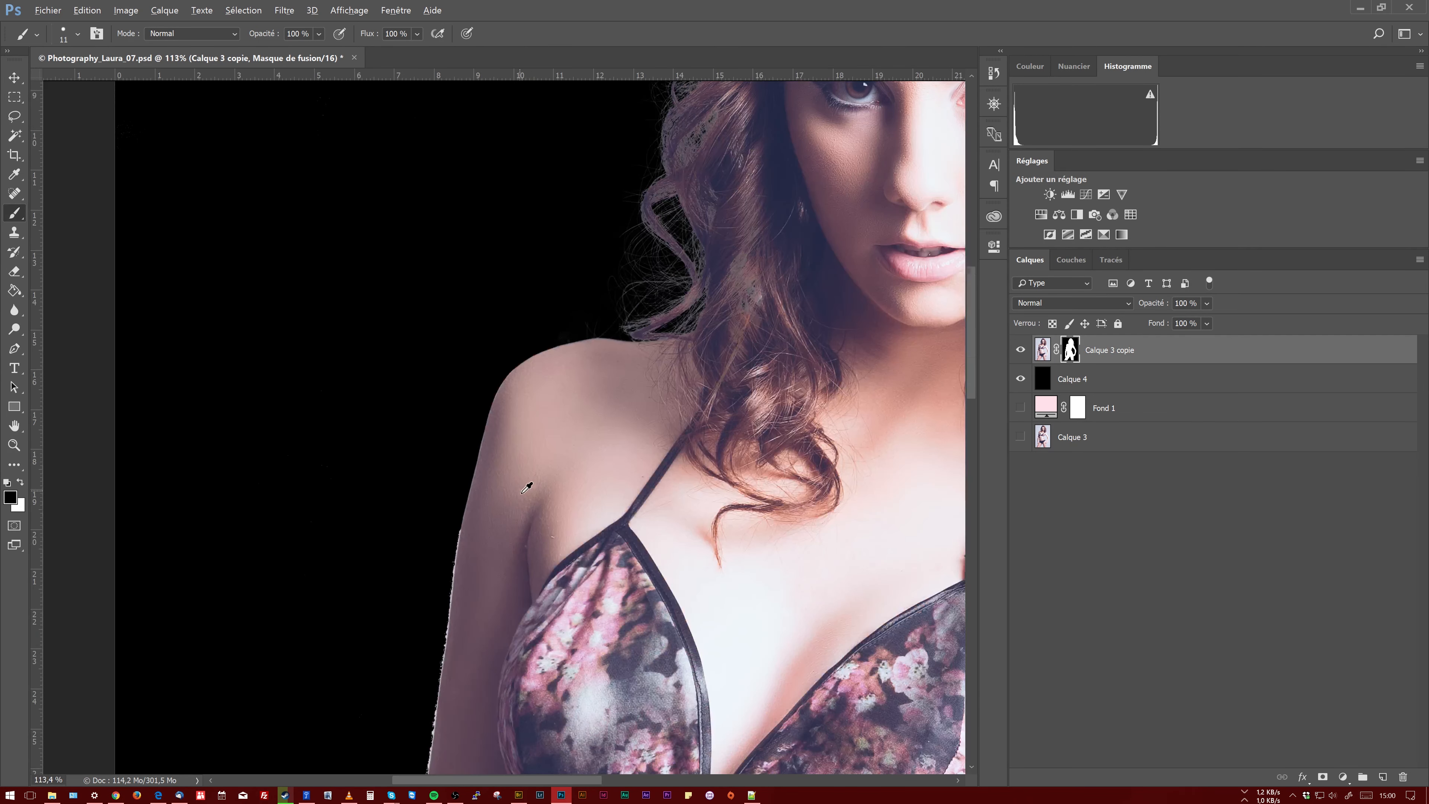
scroll(524, 487, "down", 3)
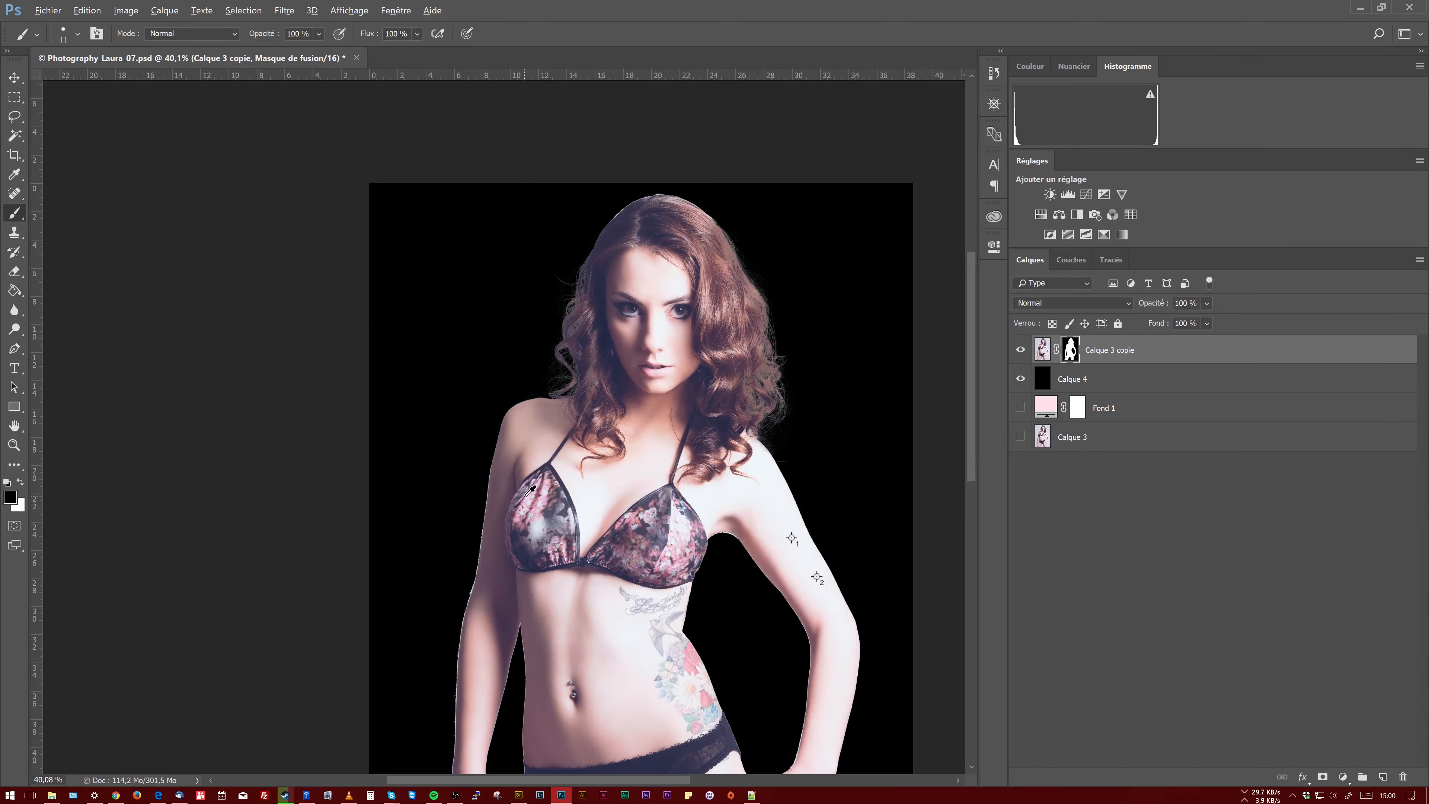
key("z")
scroll(677, 235, "up", 4)
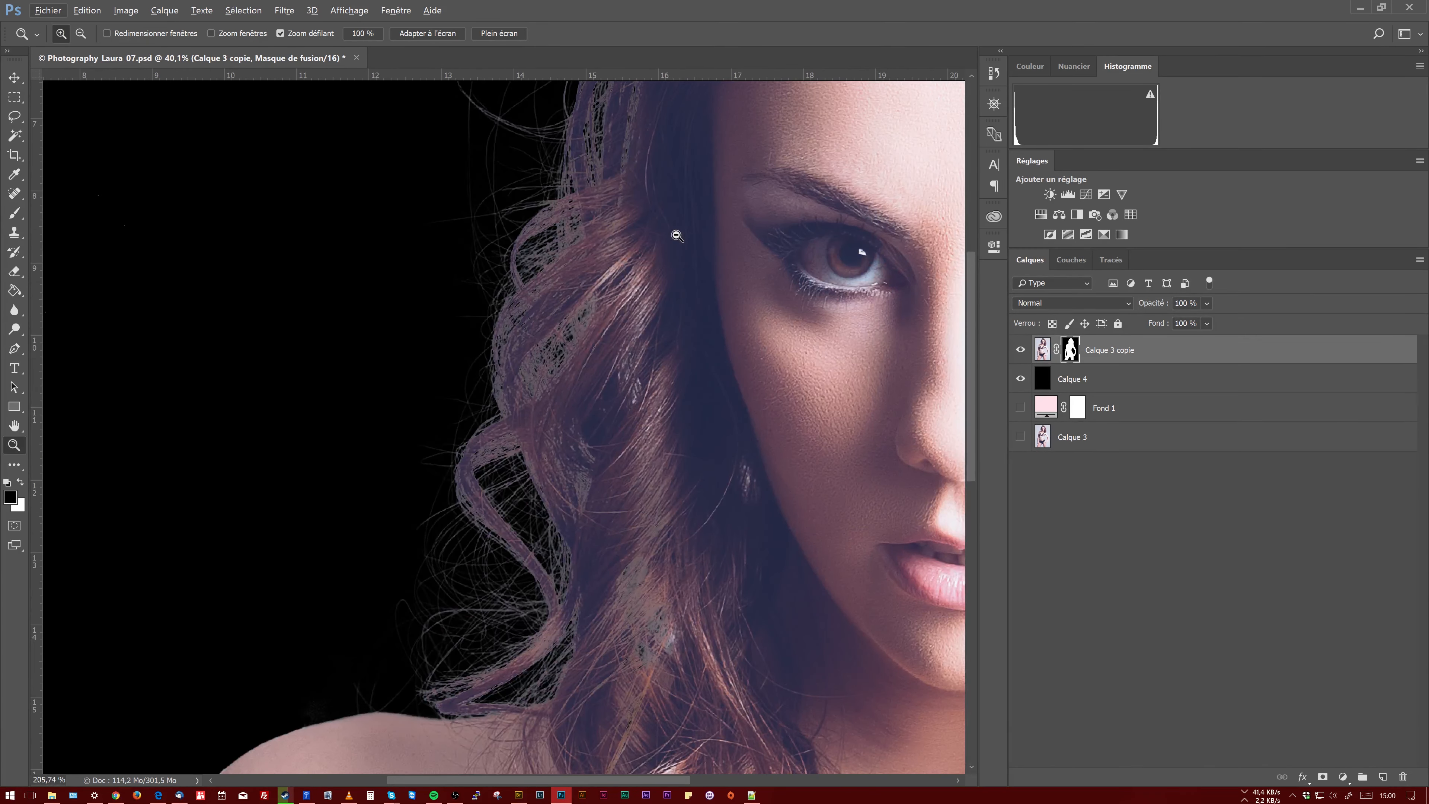
scroll(677, 235, "down", 2)
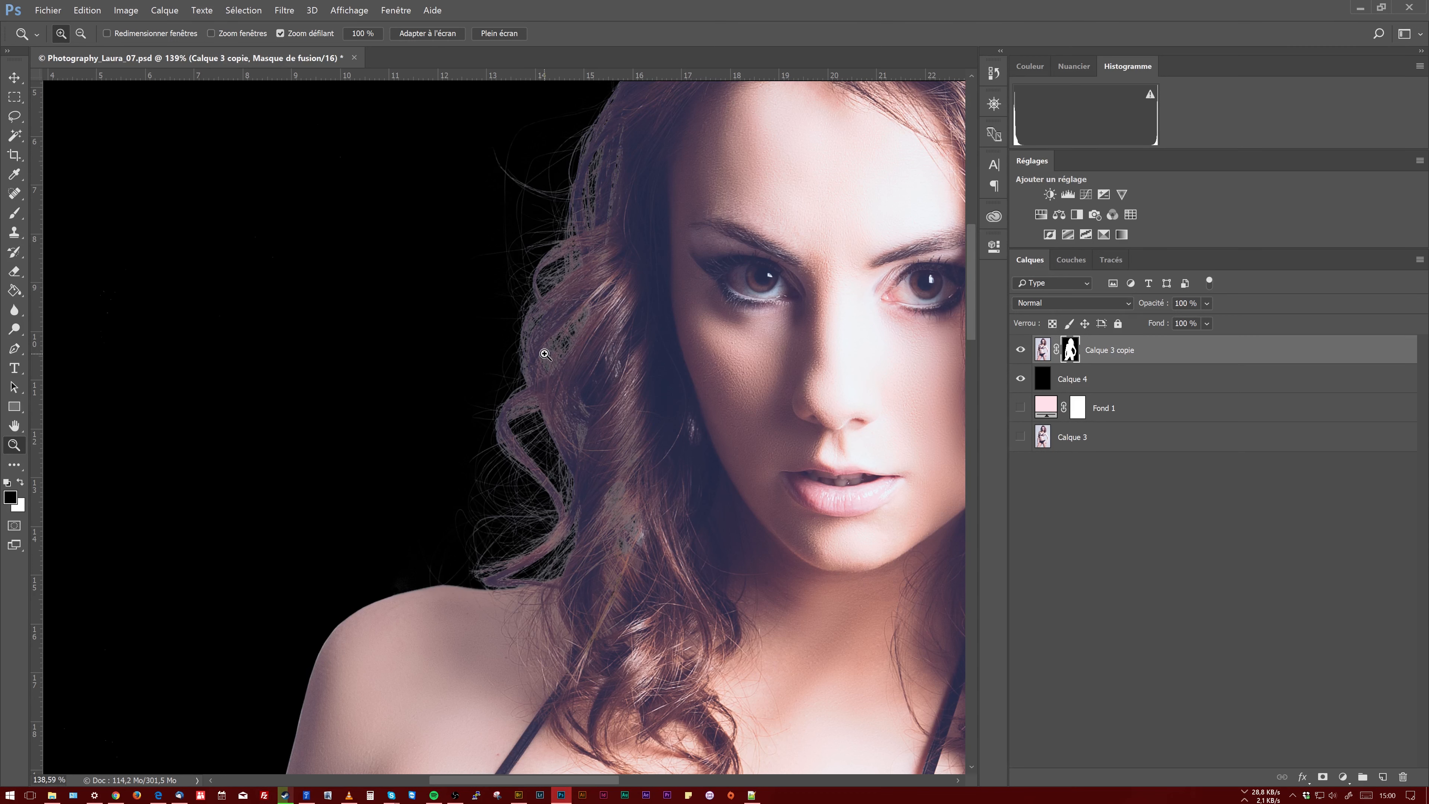
scroll(583, 512, "down", 3)
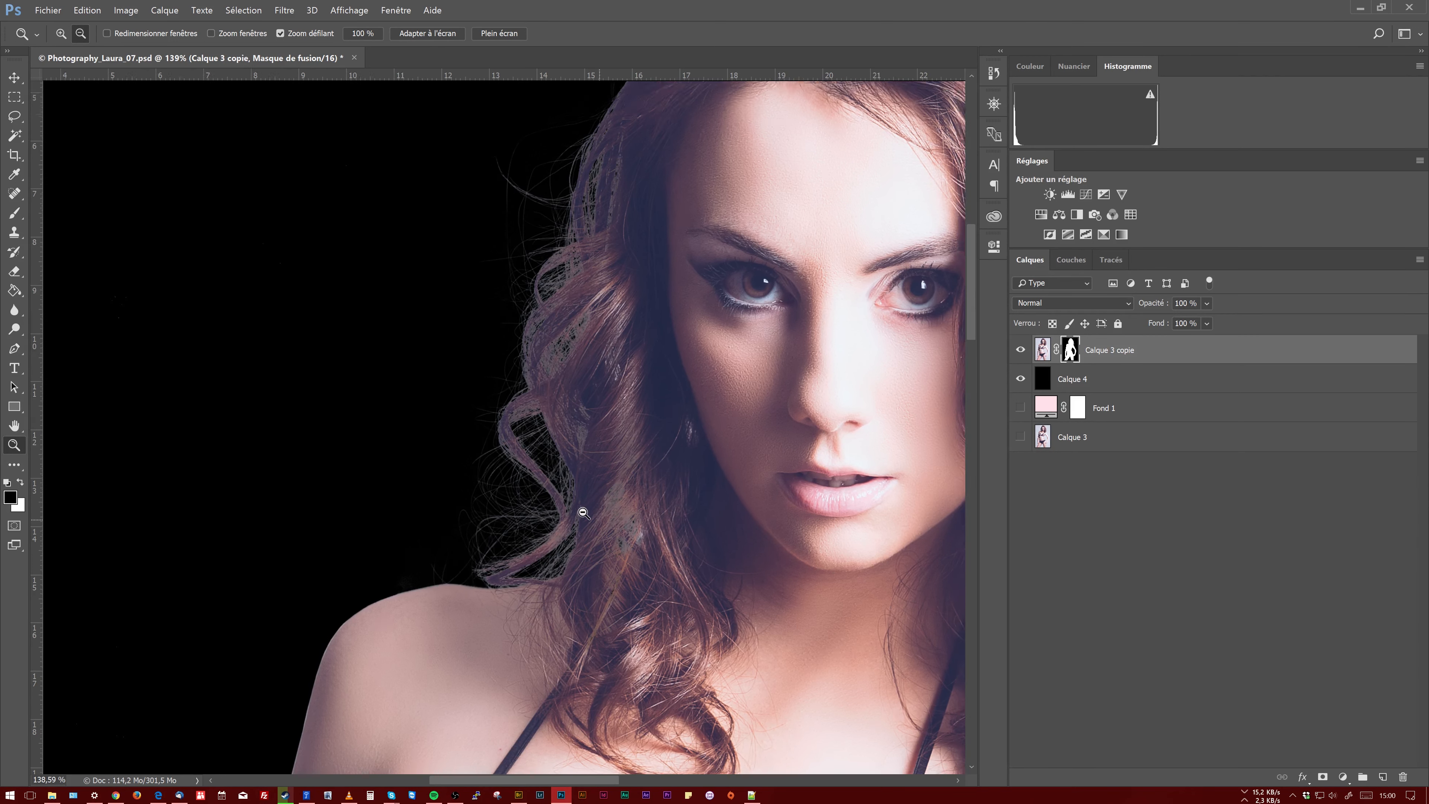
key("alt")
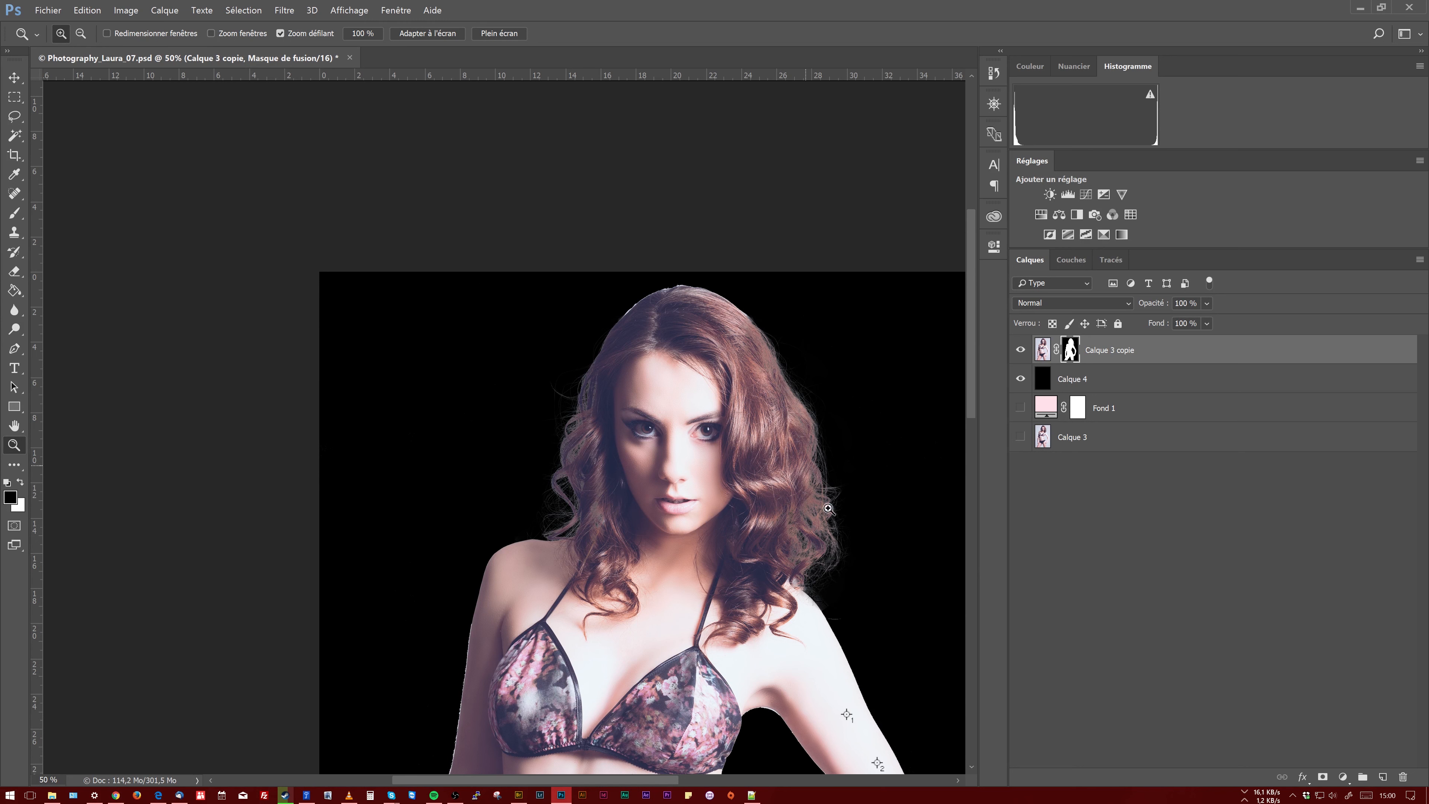
scroll(959, 394, "down", 3)
left_click_drag(971, 406, 971, 511)
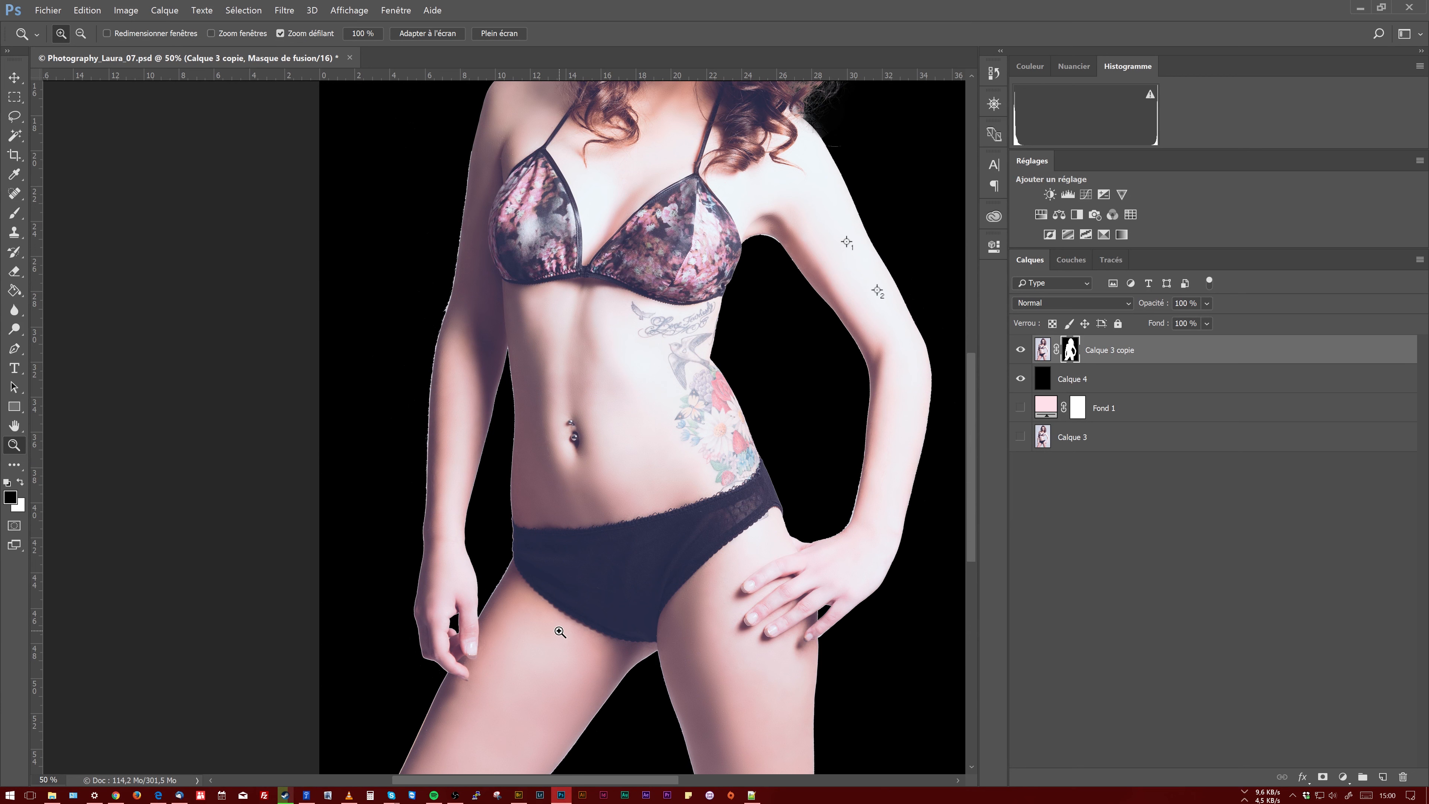
scroll(559, 622, "down", 5)
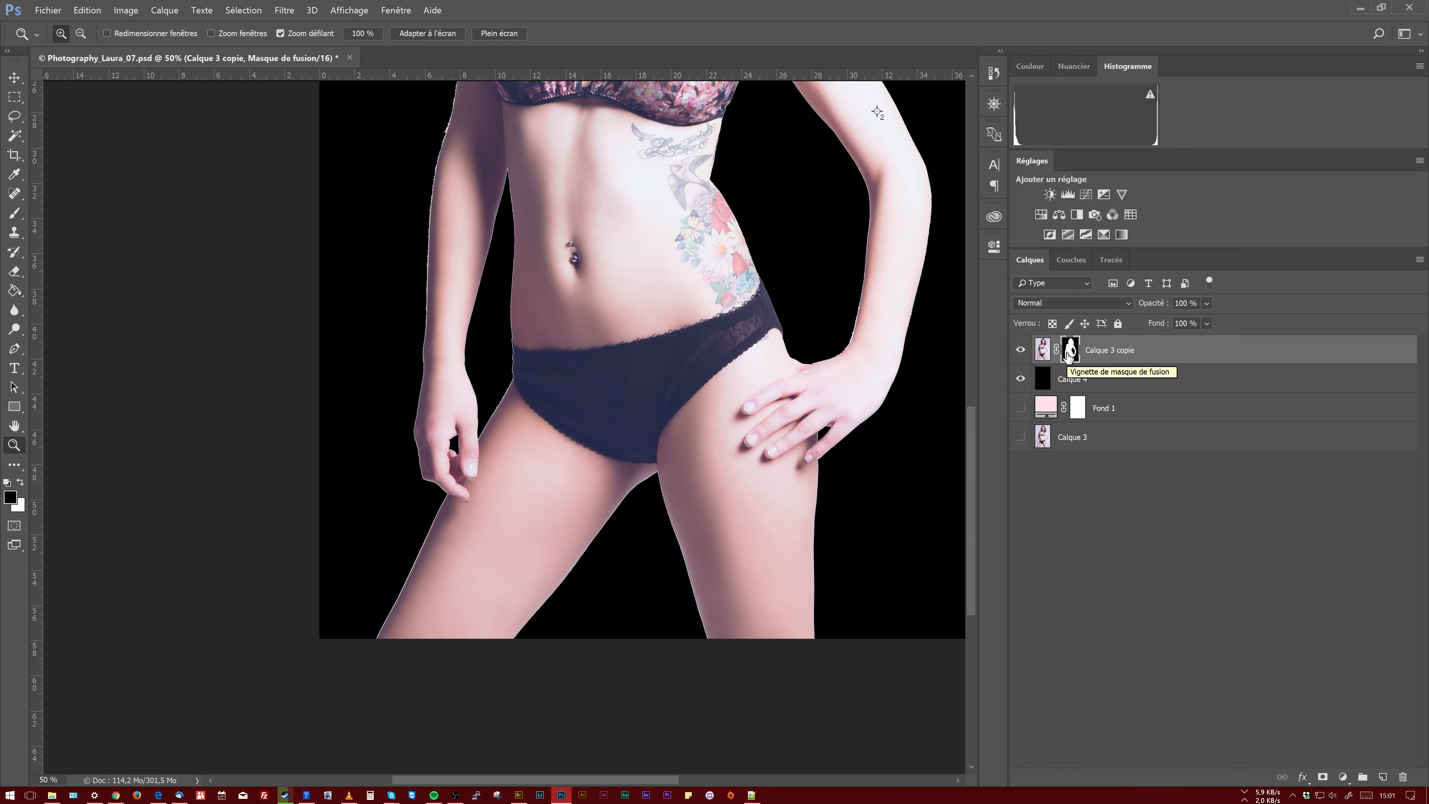
Inspect the mask channel of Calque 3 copie as a red overlay on the image and hide the overlay again
left_click(1081, 262)
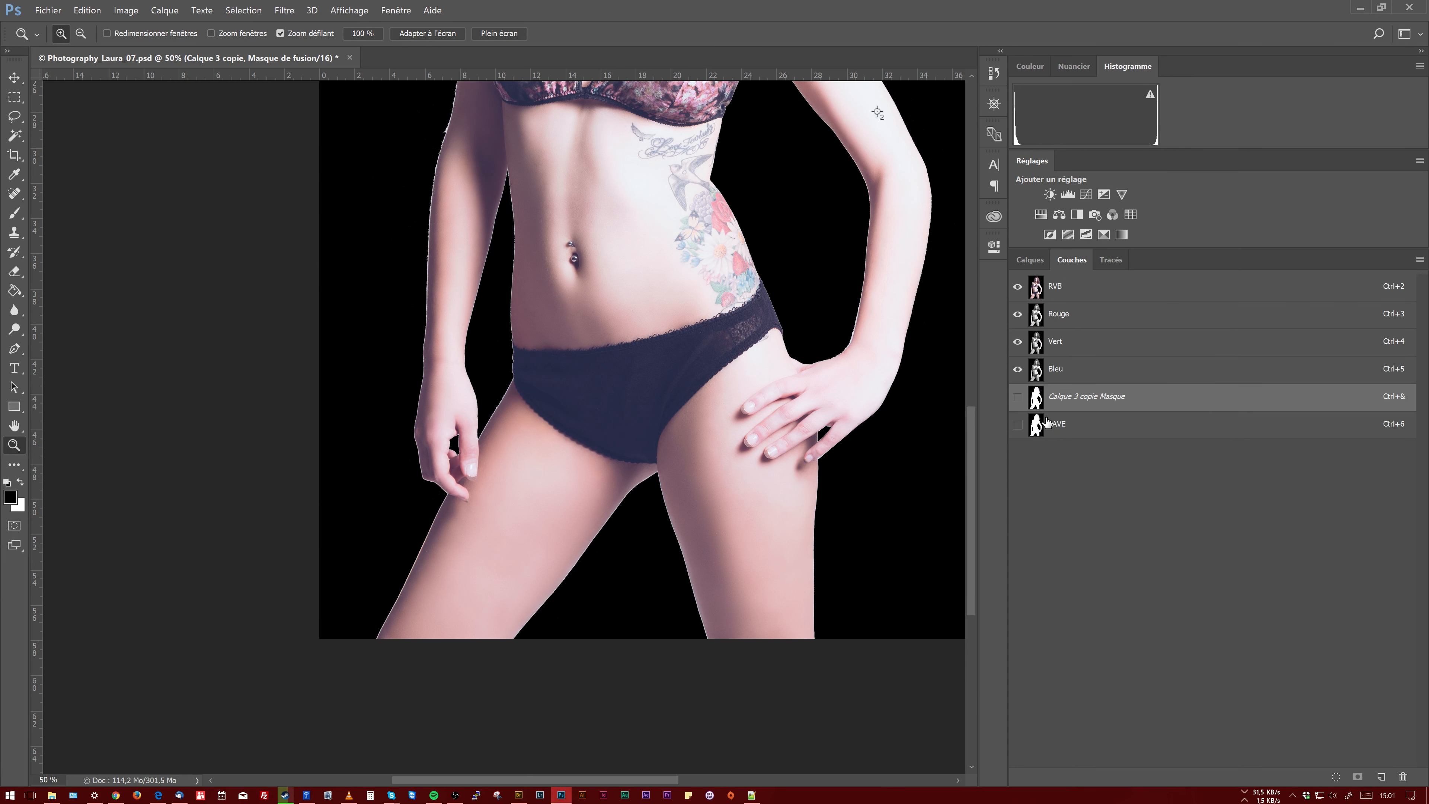
left_click(1030, 260)
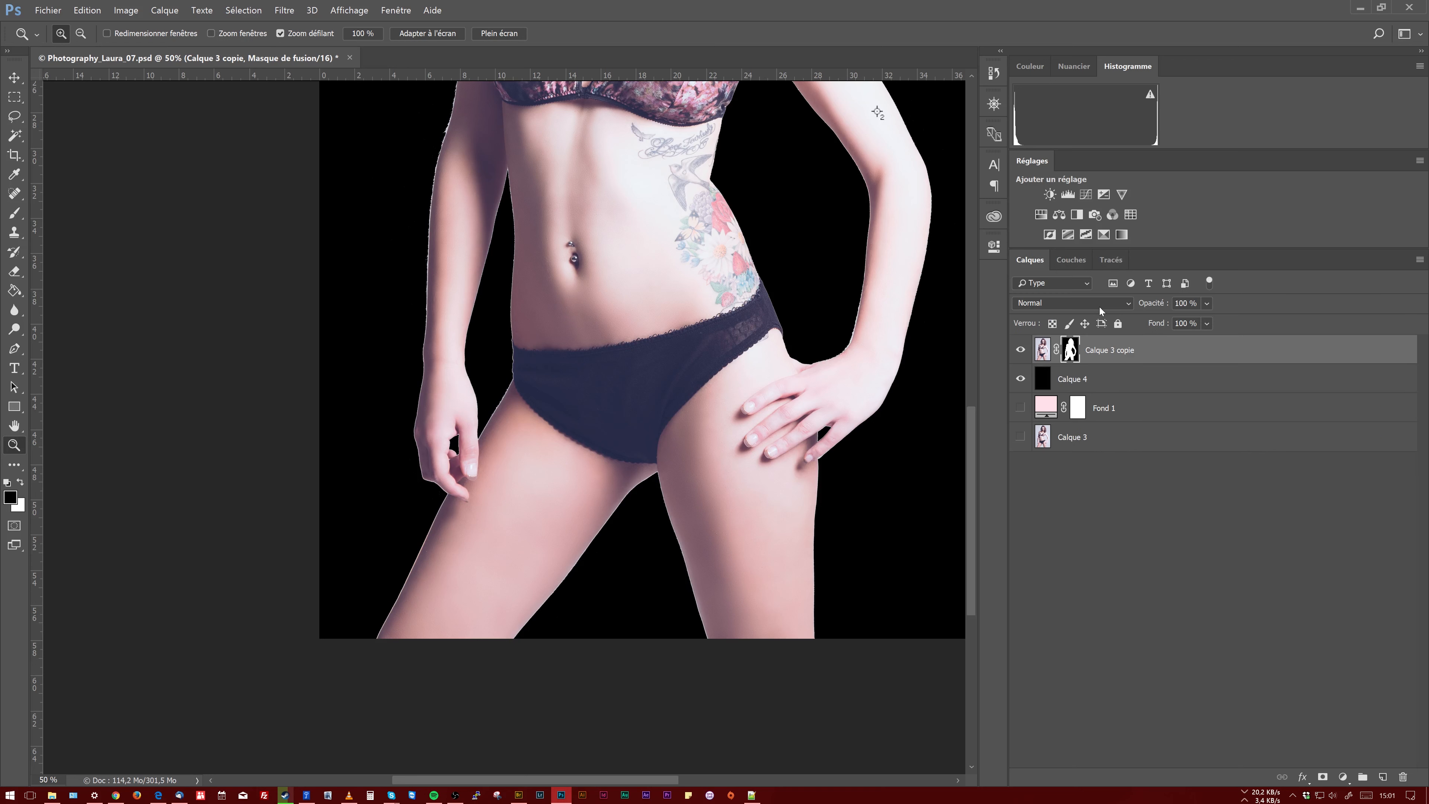
left_click(1071, 260)
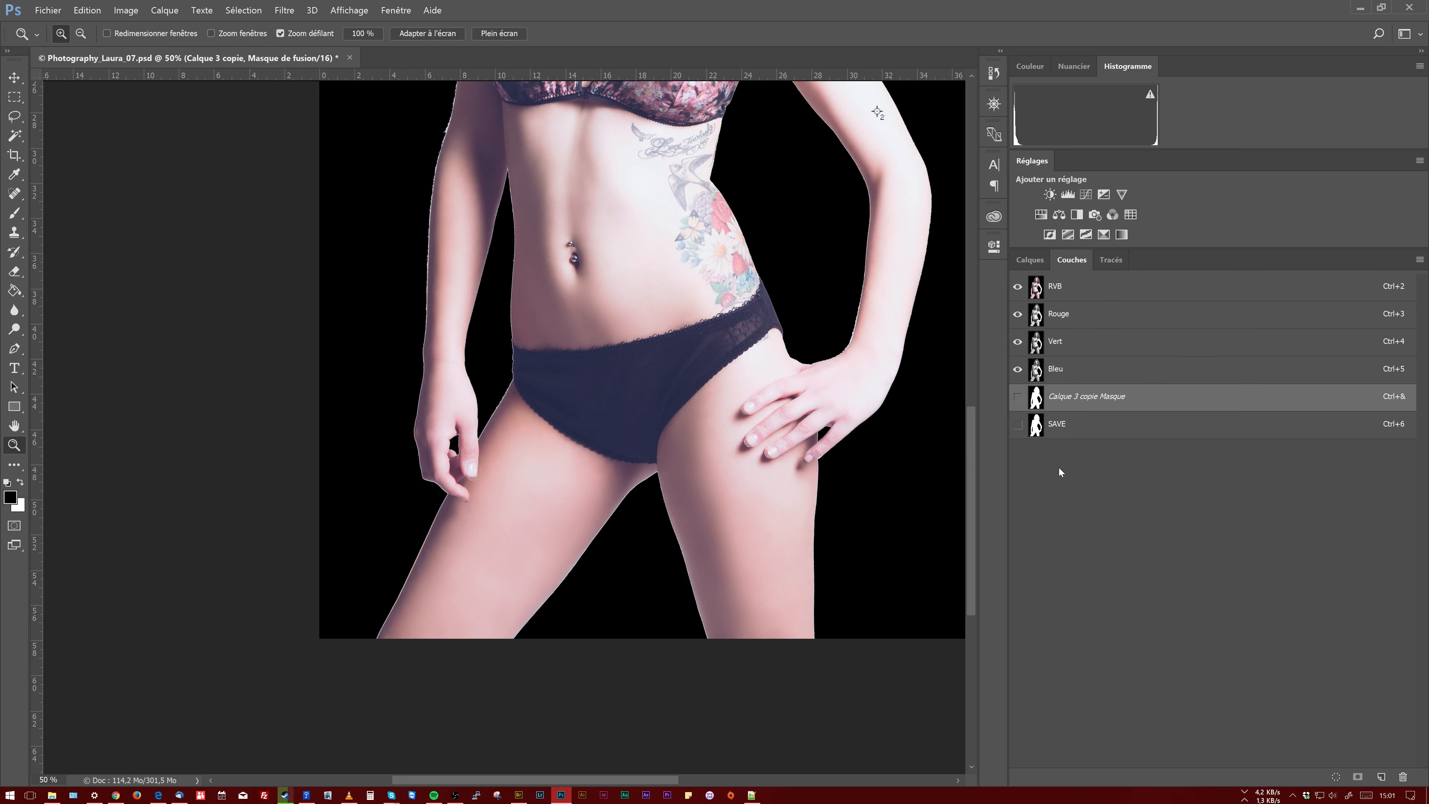
left_click(1018, 396)
key("x")
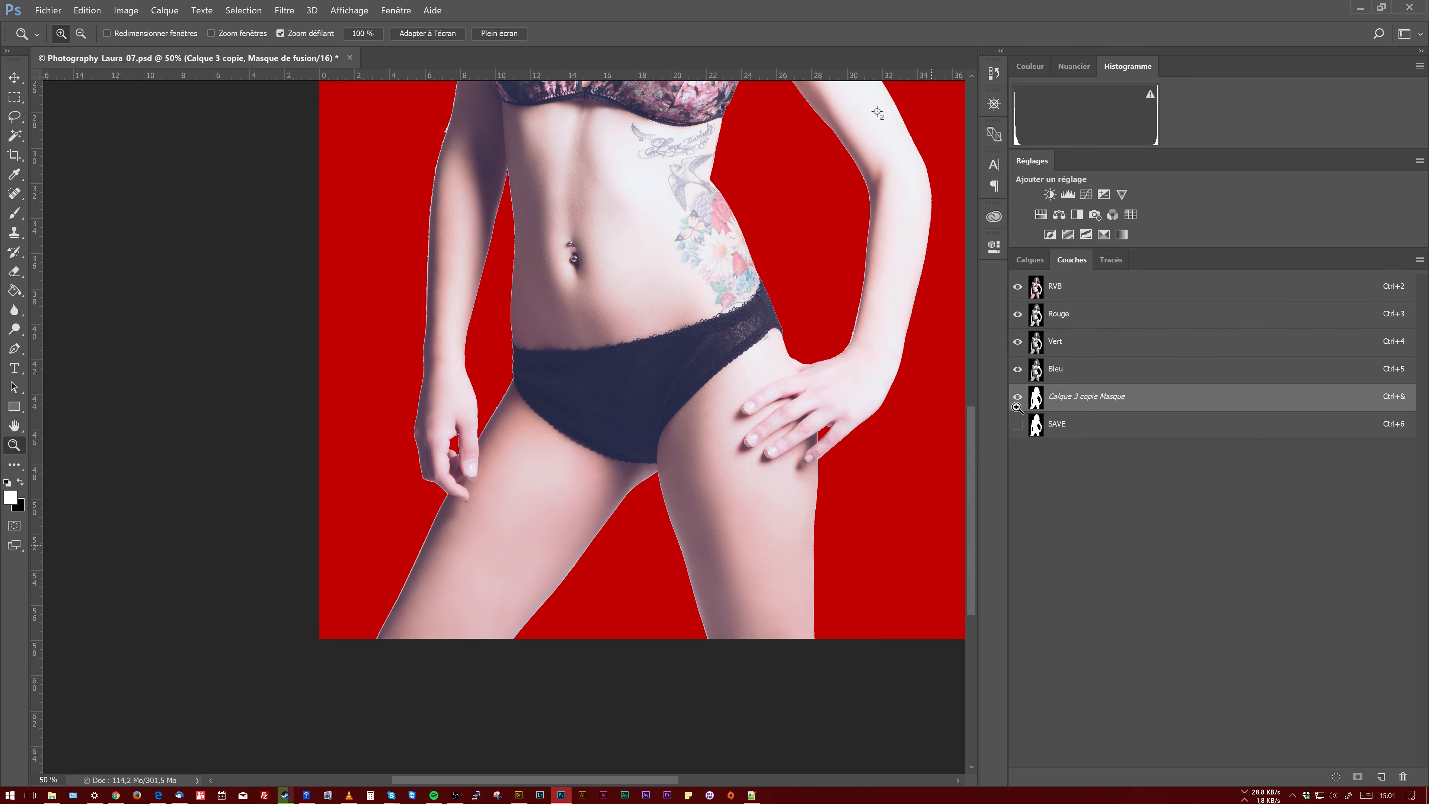
left_click(1018, 397)
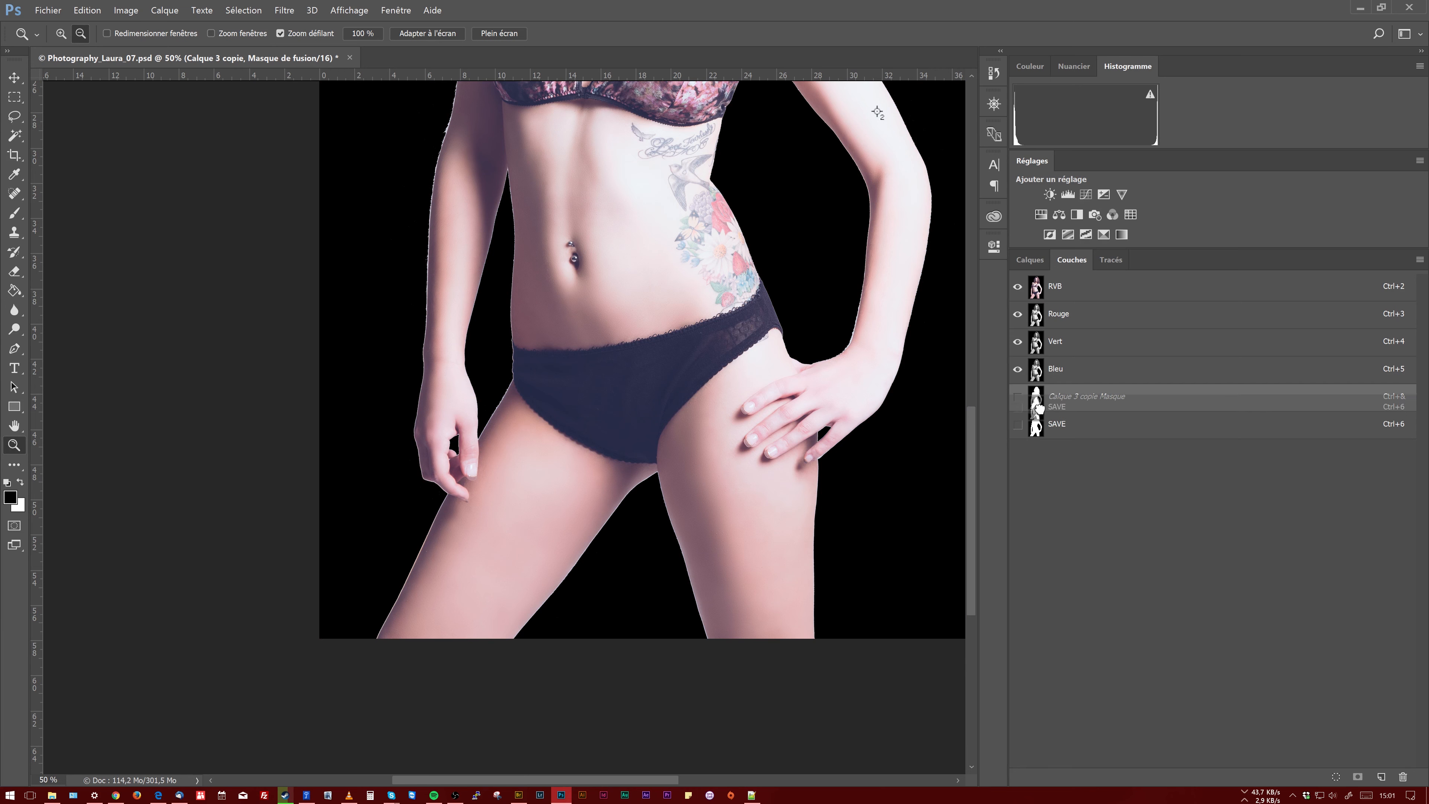
Copy the entire content of the SAVE channel and make the Calque 3 copie mask the only visible, active channel
left_click(1046, 429)
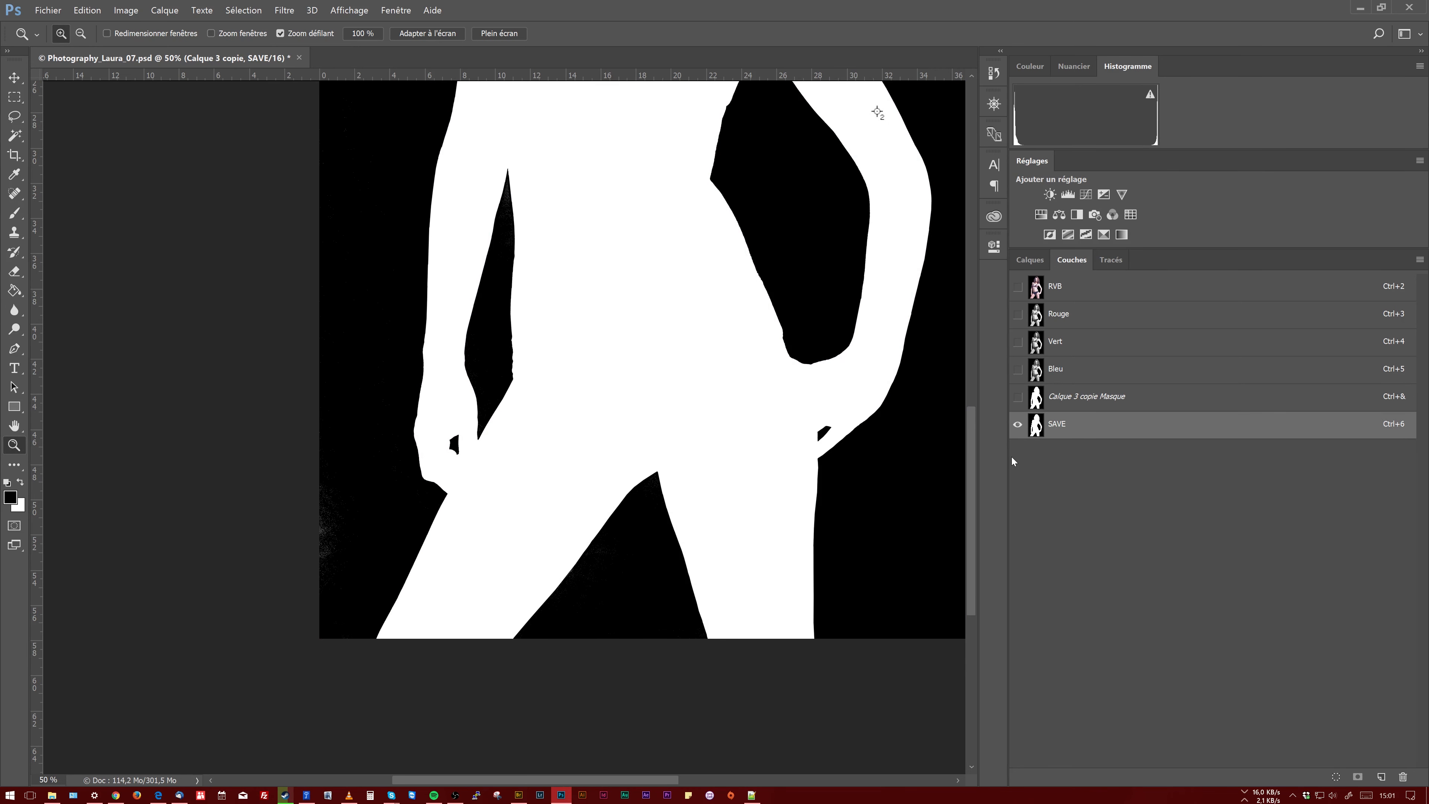
key("ctrl+a")
left_click(1017, 397)
left_click(1018, 424)
left_click(1052, 401)
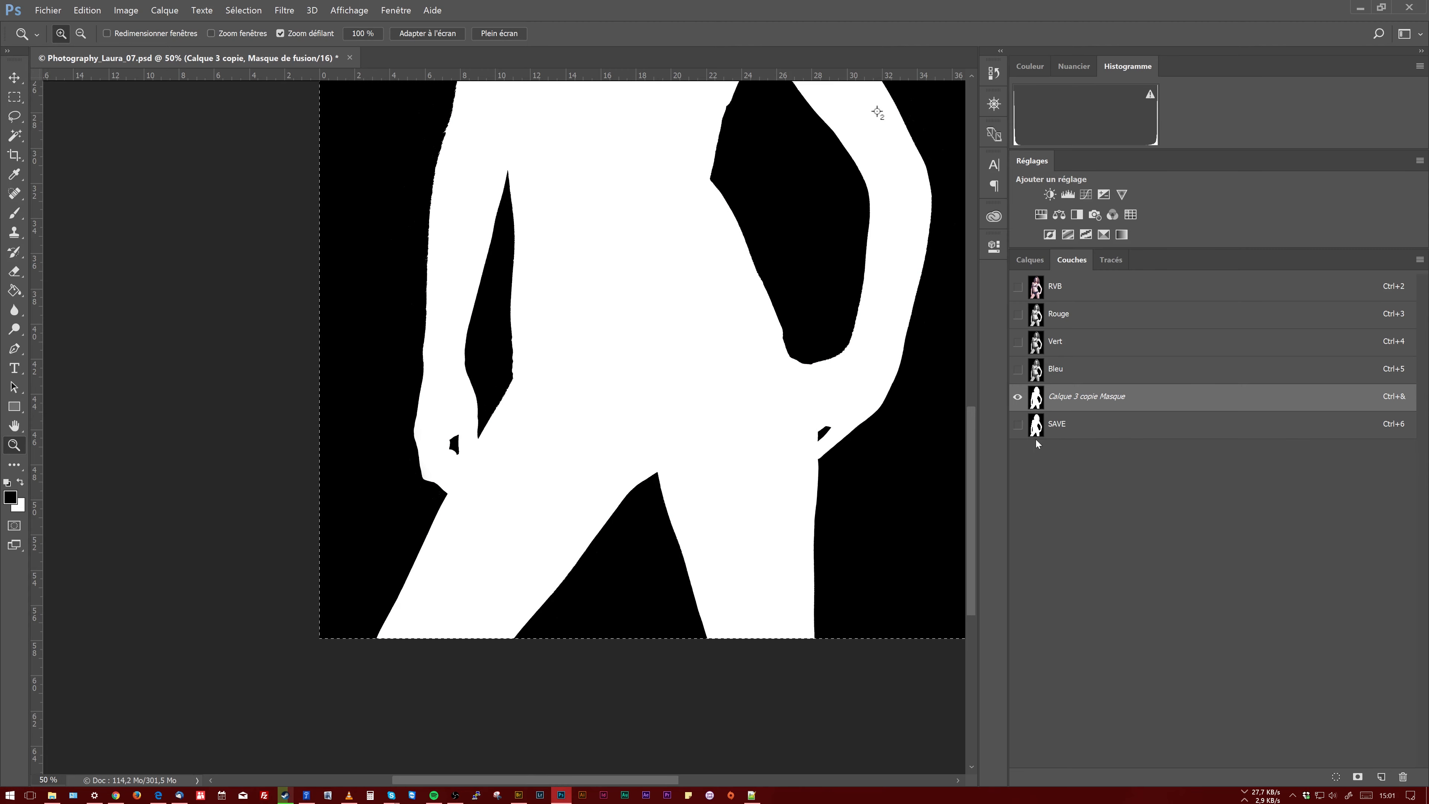
Fill the Calque 3 copie mask with black at 100% opacity in Normal mode and paste the copied SAVE channel into it
left_click(87, 10)
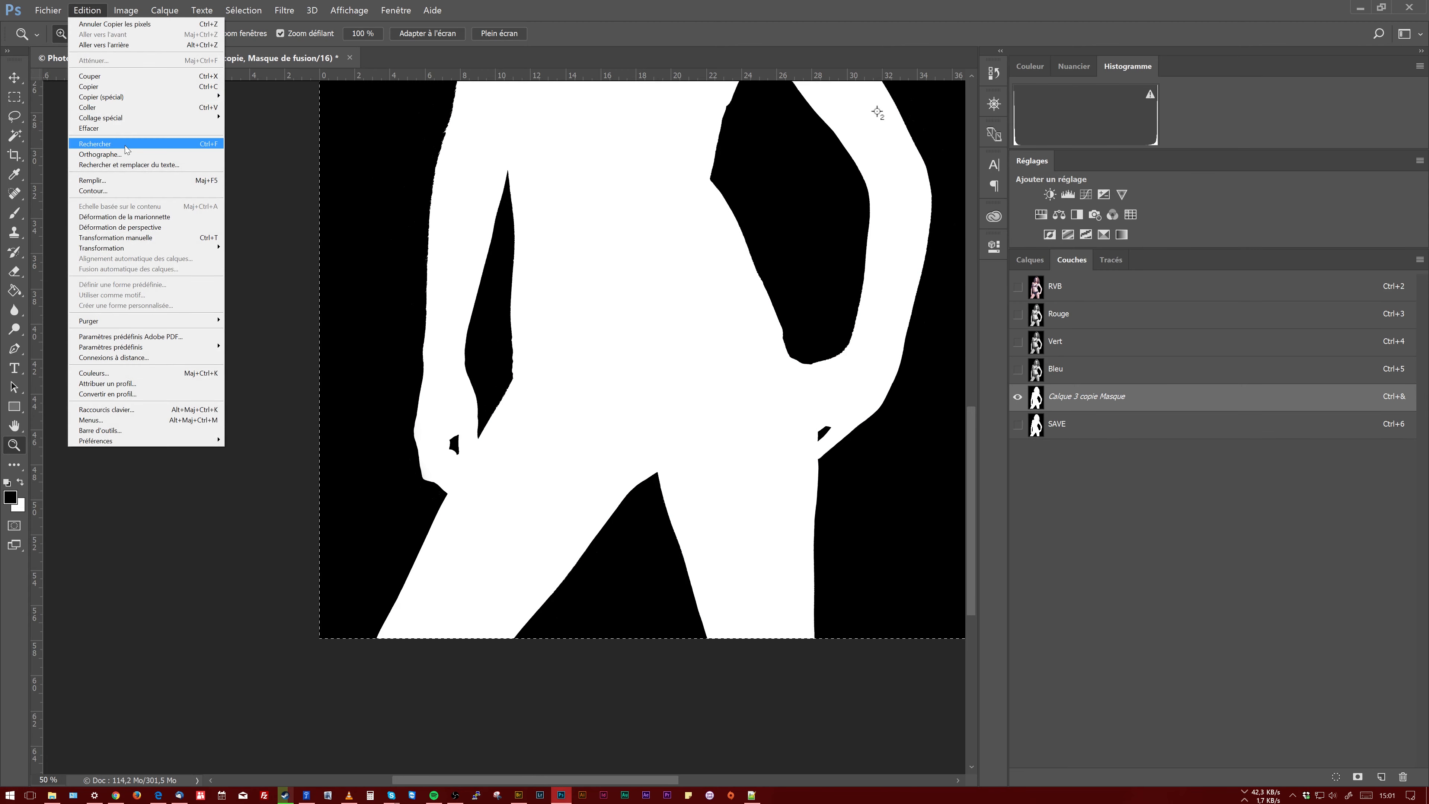
left_click(133, 181)
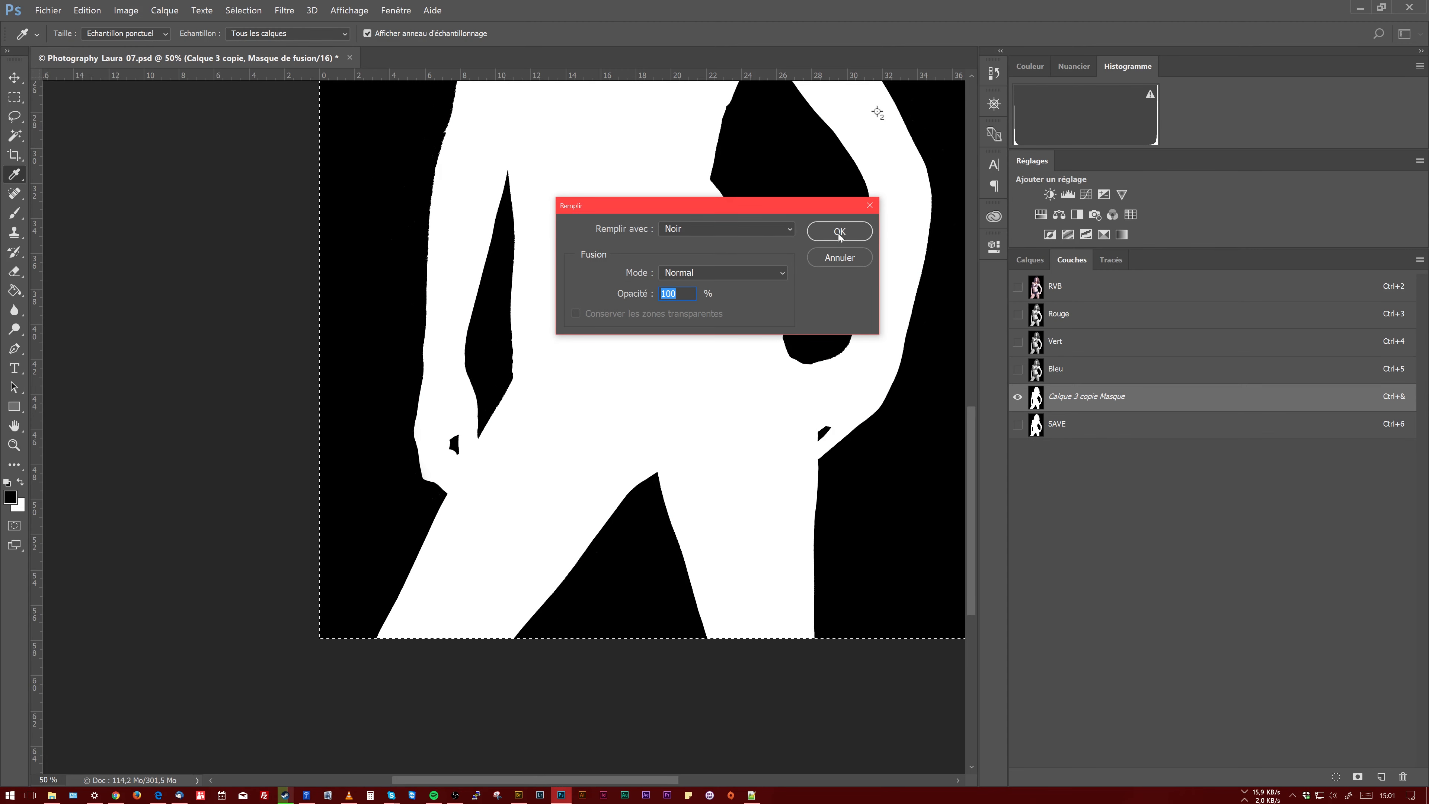
left_click(839, 232)
key("z")
left_click(88, 10)
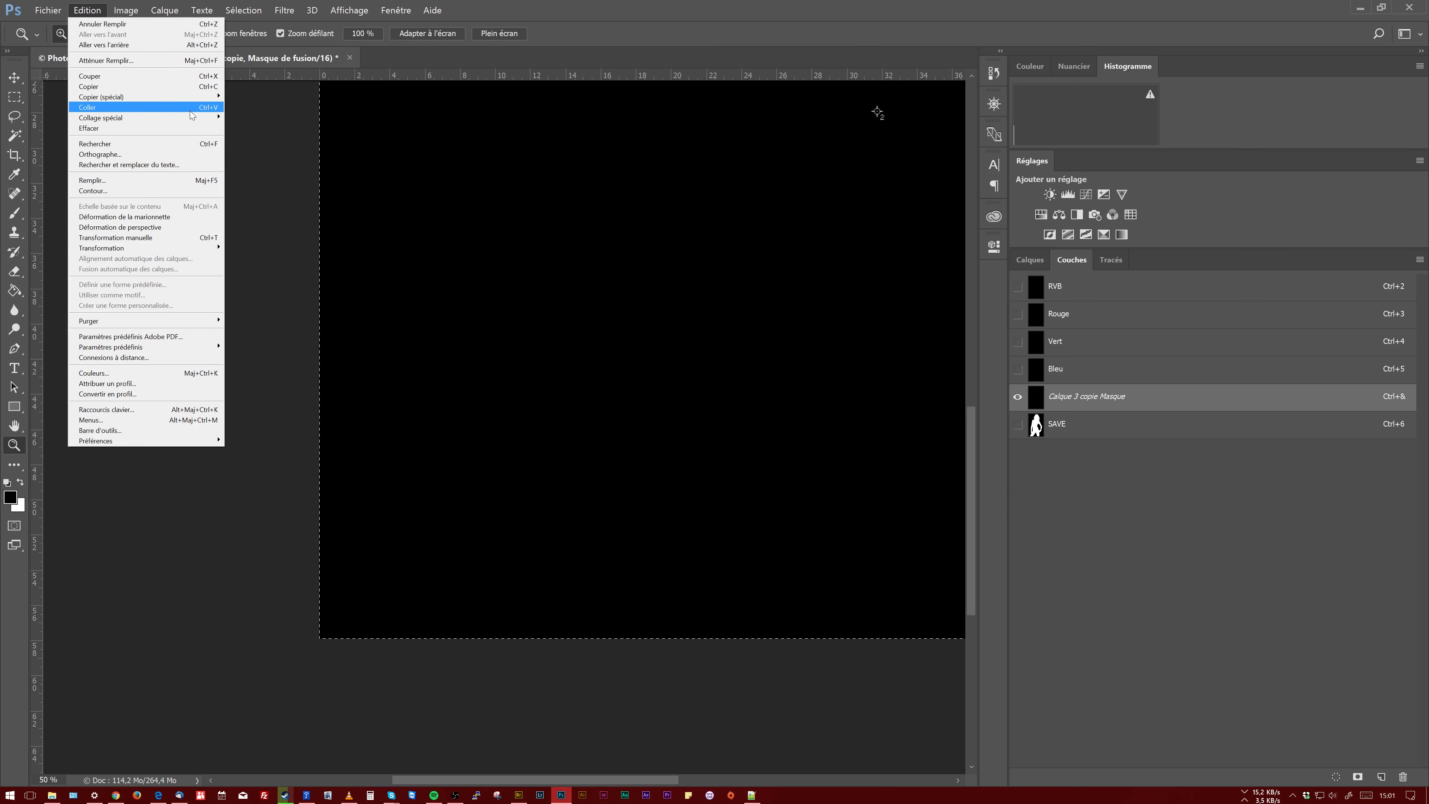
mouse_move(191, 118)
left_click(275, 130)
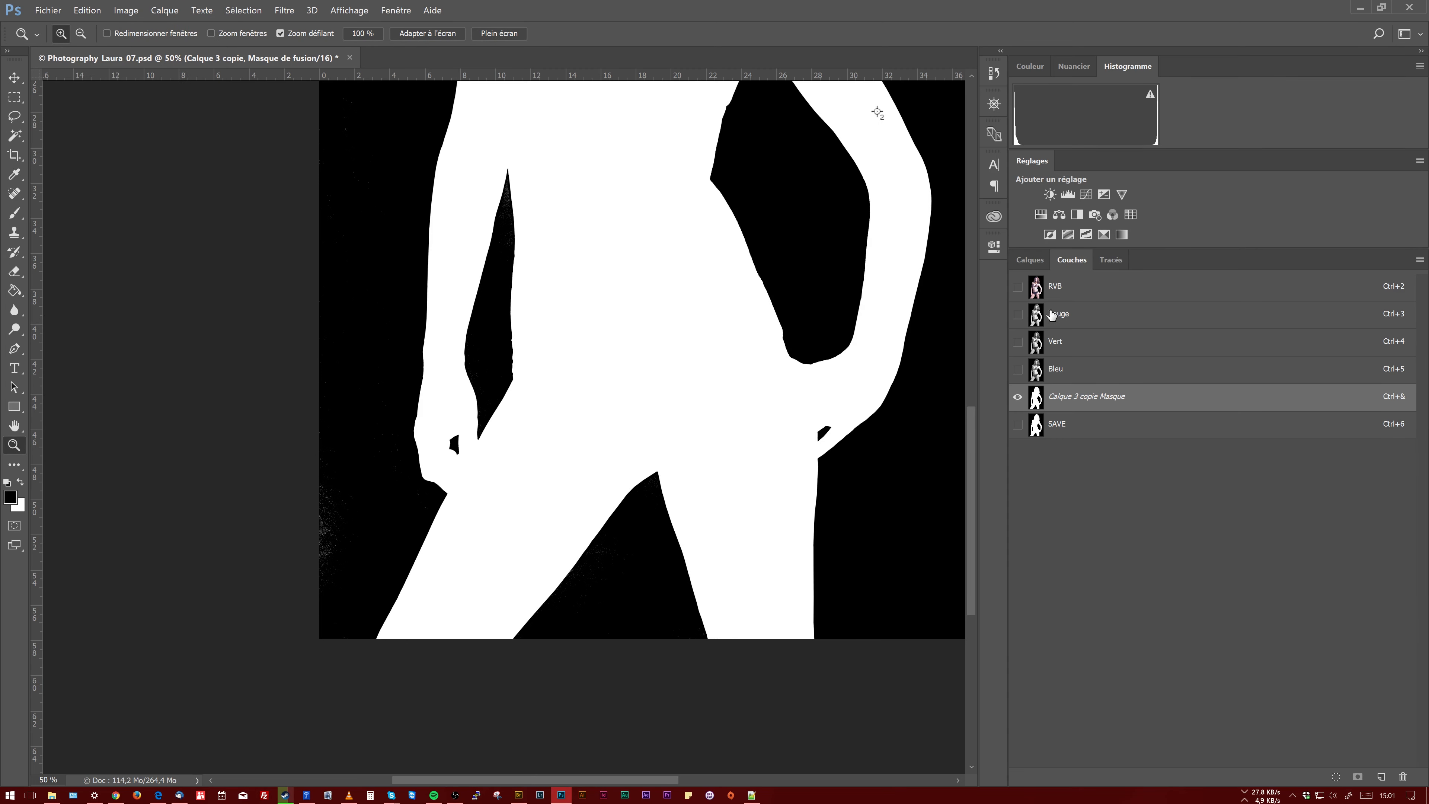
Show the RVB composite with the mask channel hidden, return to the layers and check the cutout over black
left_click(1018, 287)
left_click(1018, 397)
left_click(1030, 260)
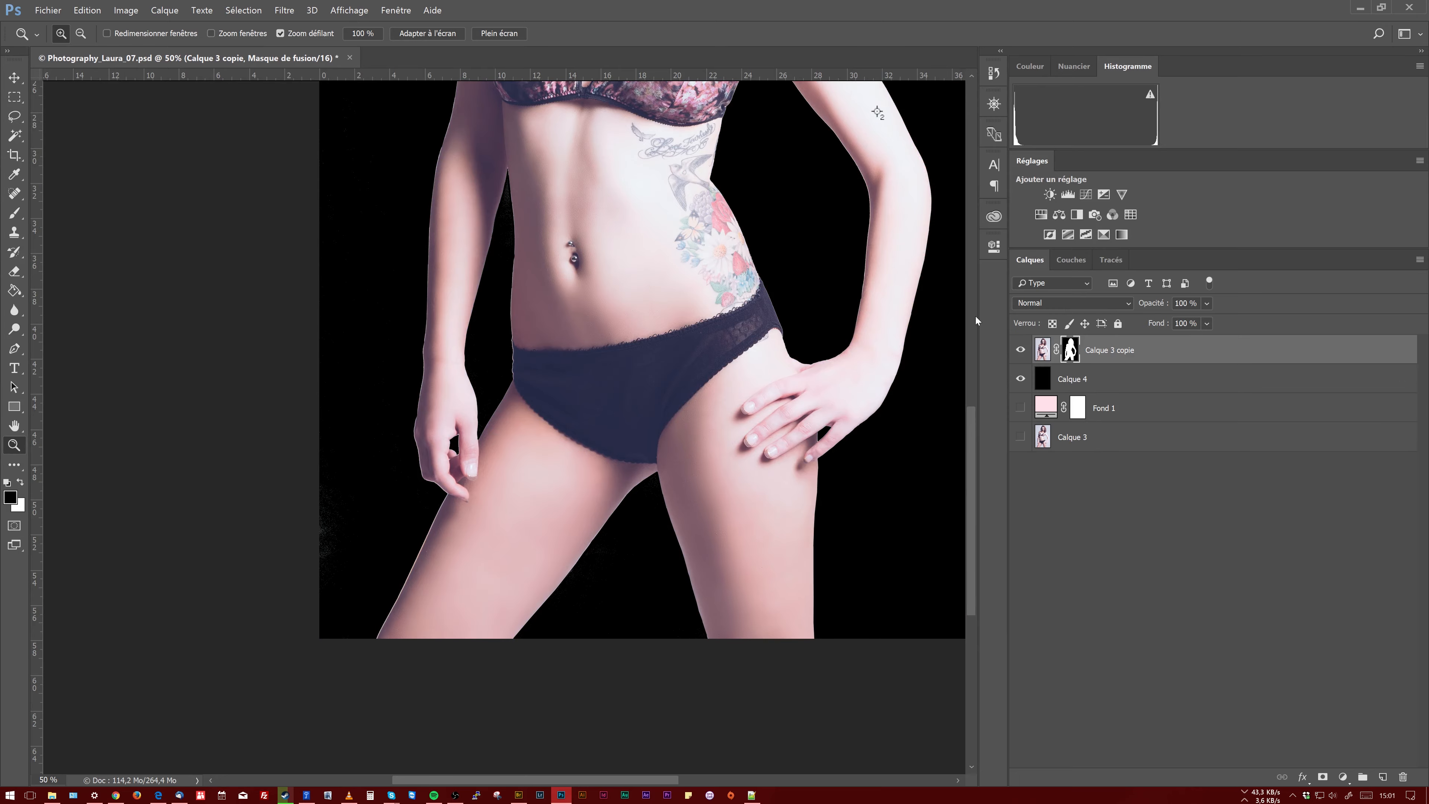
left_click_drag(817, 160, 768, 507)
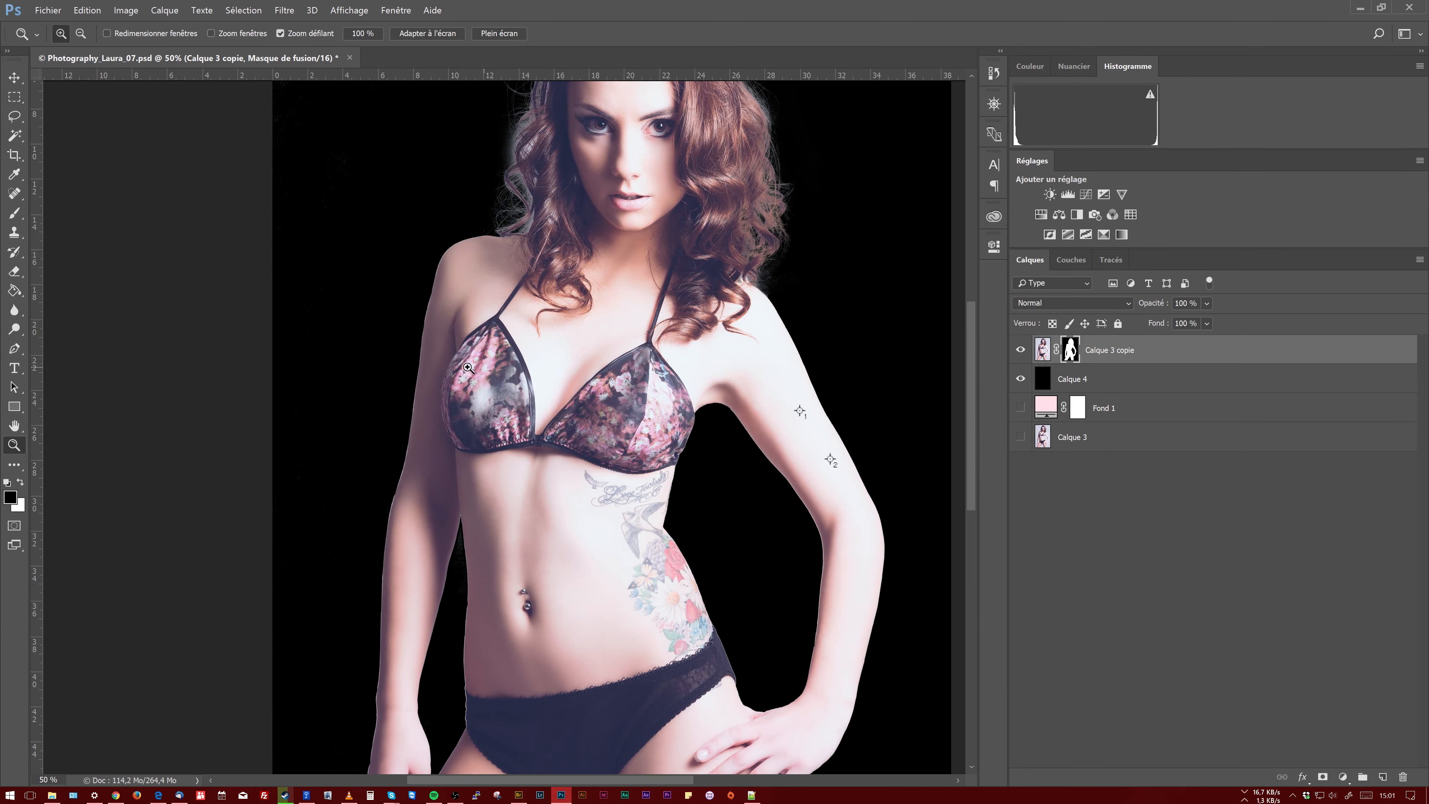
left_click_drag(417, 352, 461, 337)
left_click_drag(858, 314, 537, 168)
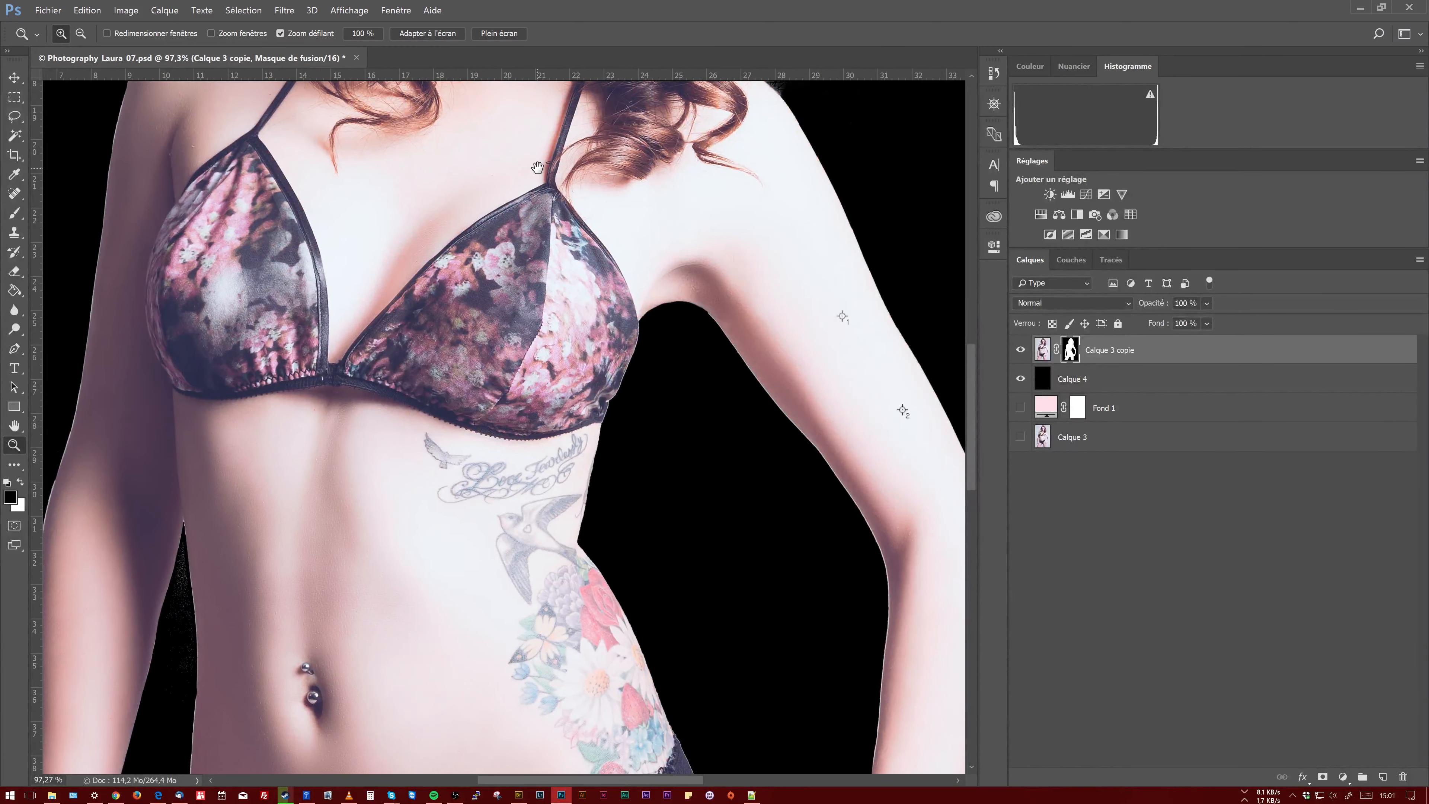
Hide the black layer Calque 4 and show Fond 1 behind the cutout
left_click(1020, 380)
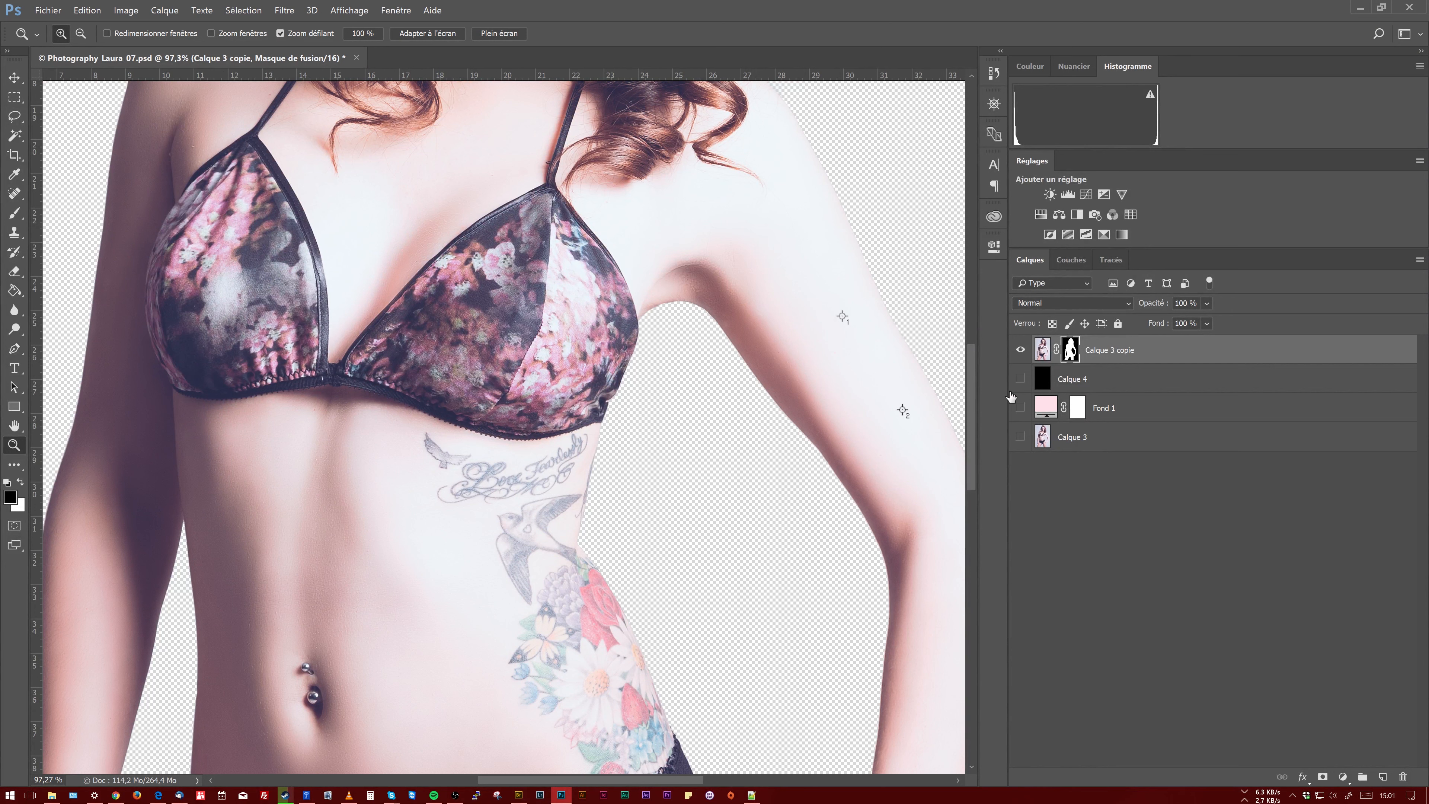
left_click(1021, 408)
scroll(341, 472, "down", 3)
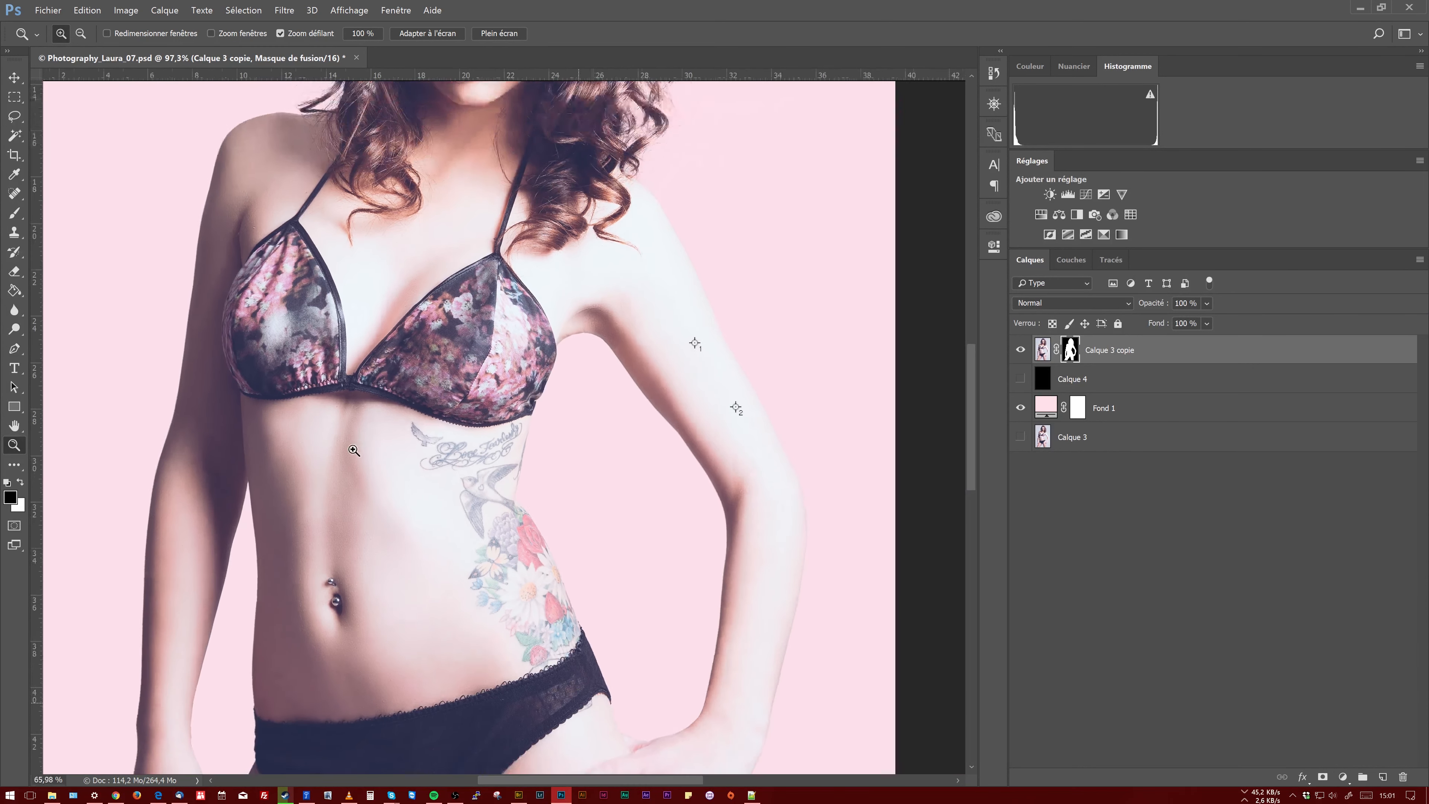
Examine the cutout's edges against the pink background along the hair, arms, waist, hands and legs
scroll(341, 472, "down", 1)
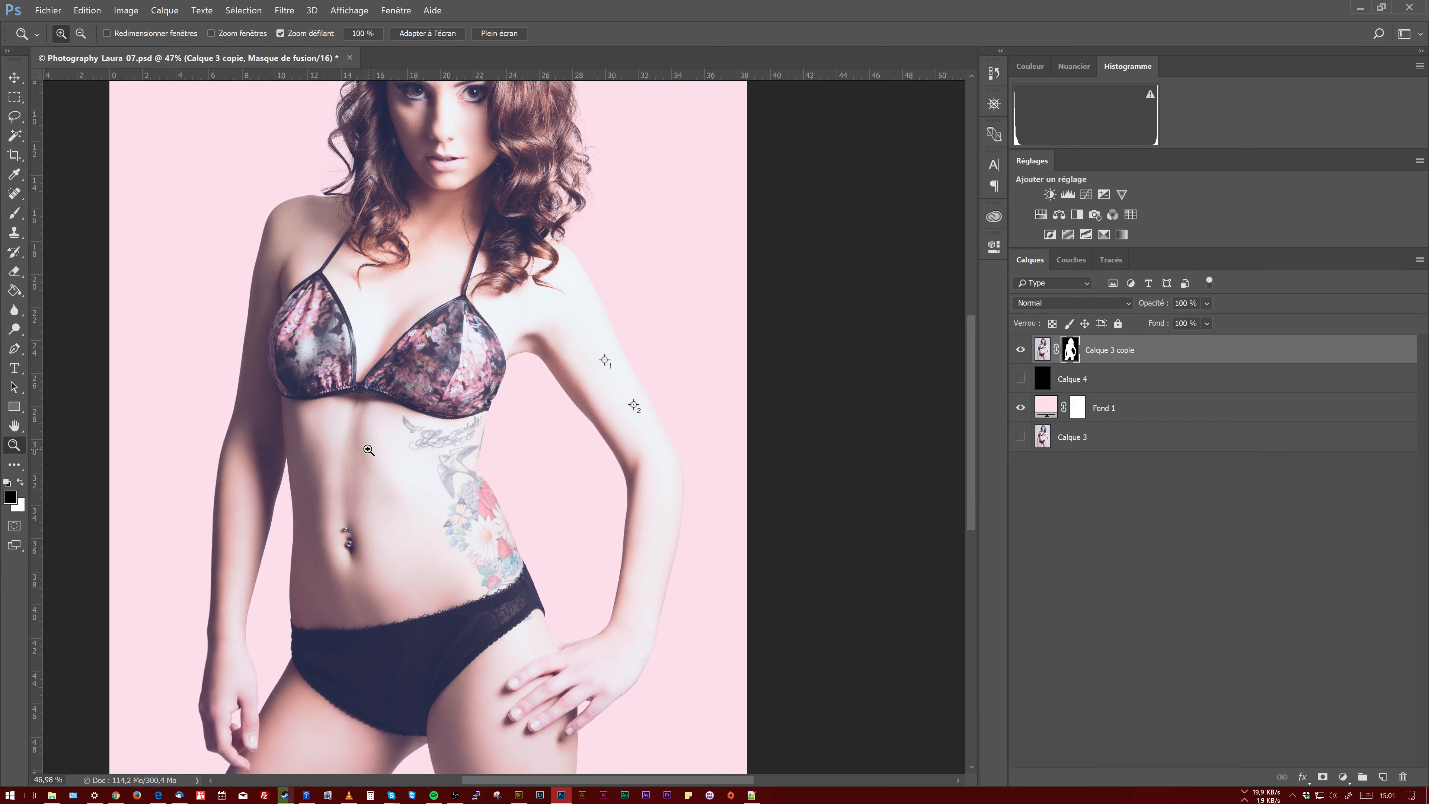
scroll(369, 450, "down", 5)
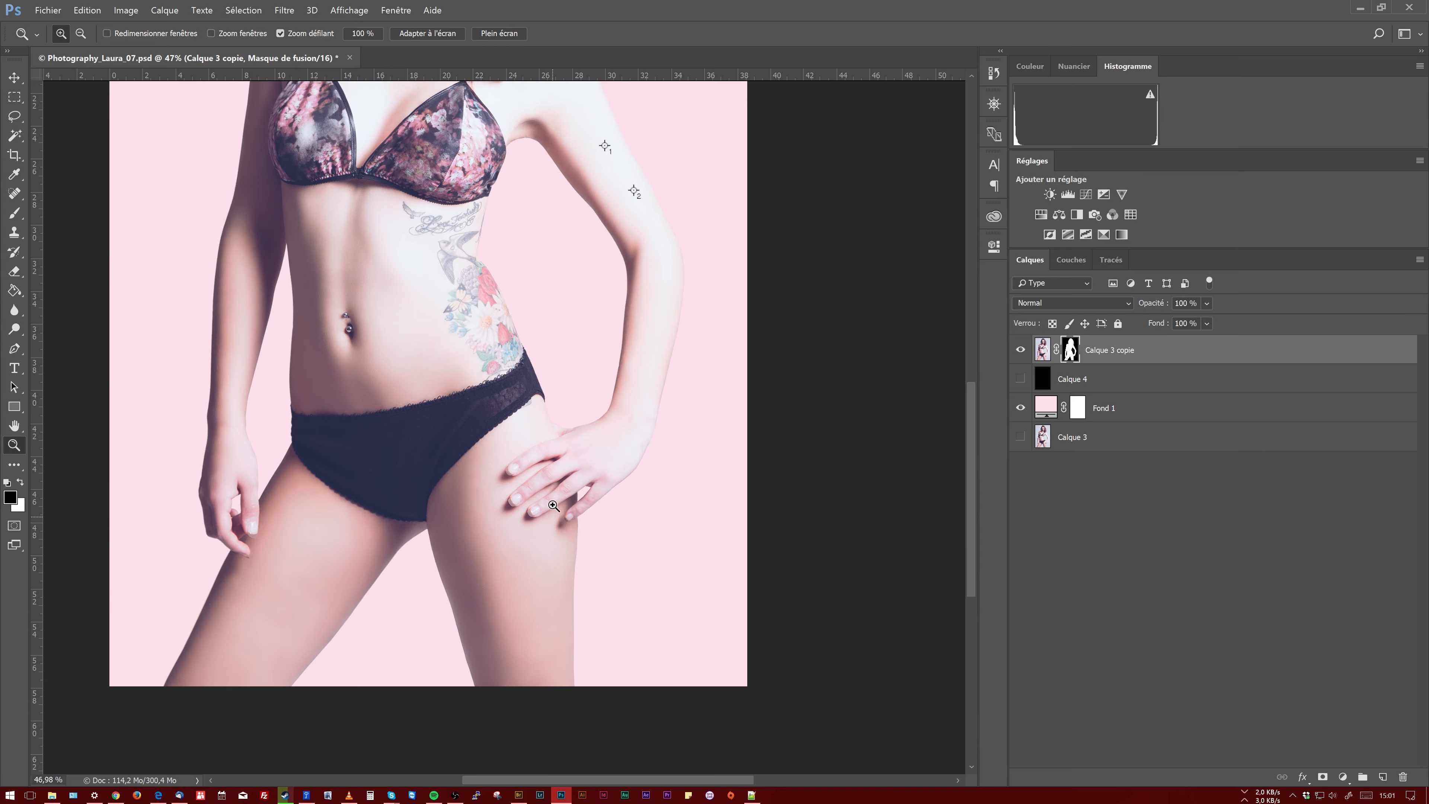
scroll(554, 505, "up", 7)
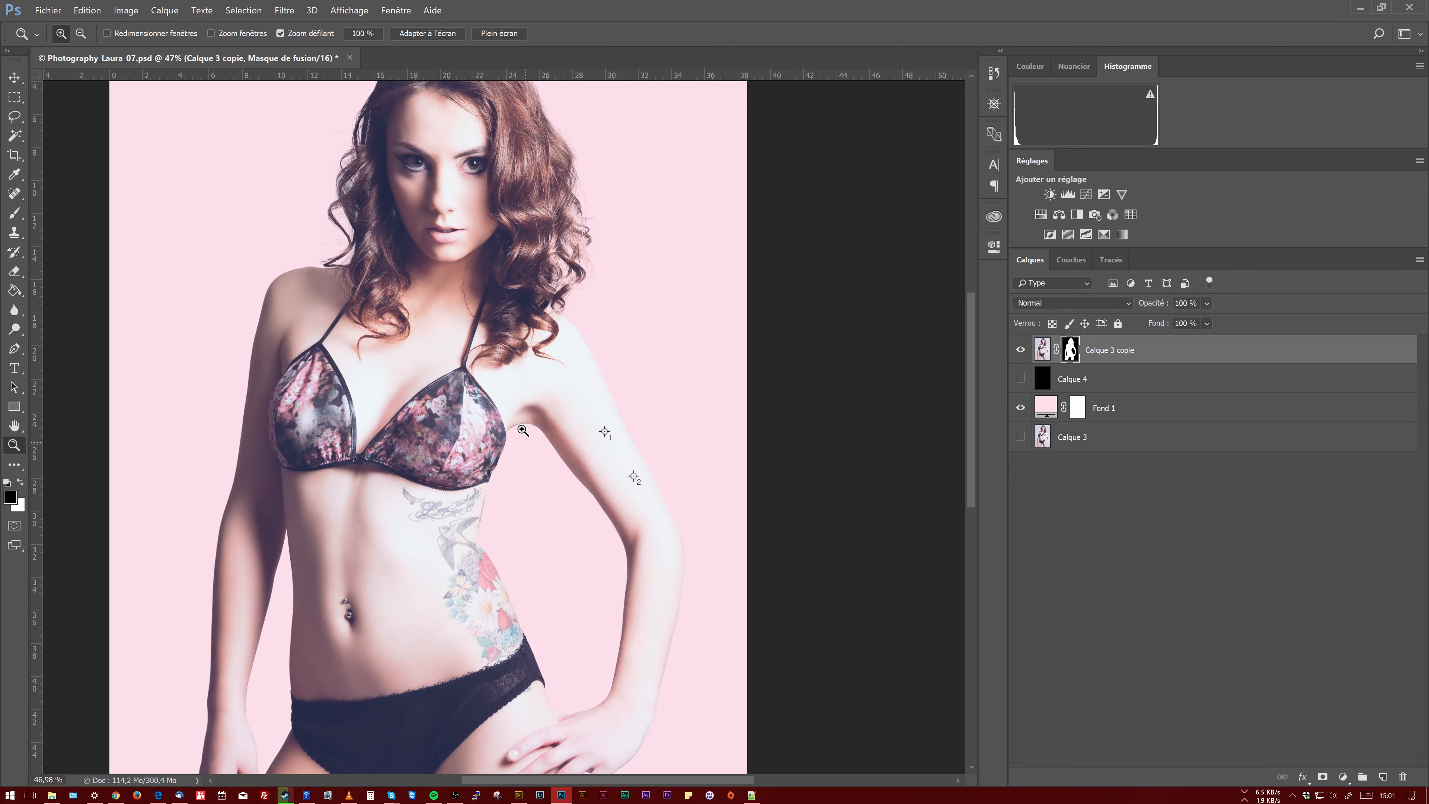
left_click_drag(523, 431, 565, 394)
scroll(578, 514, "down", 2)
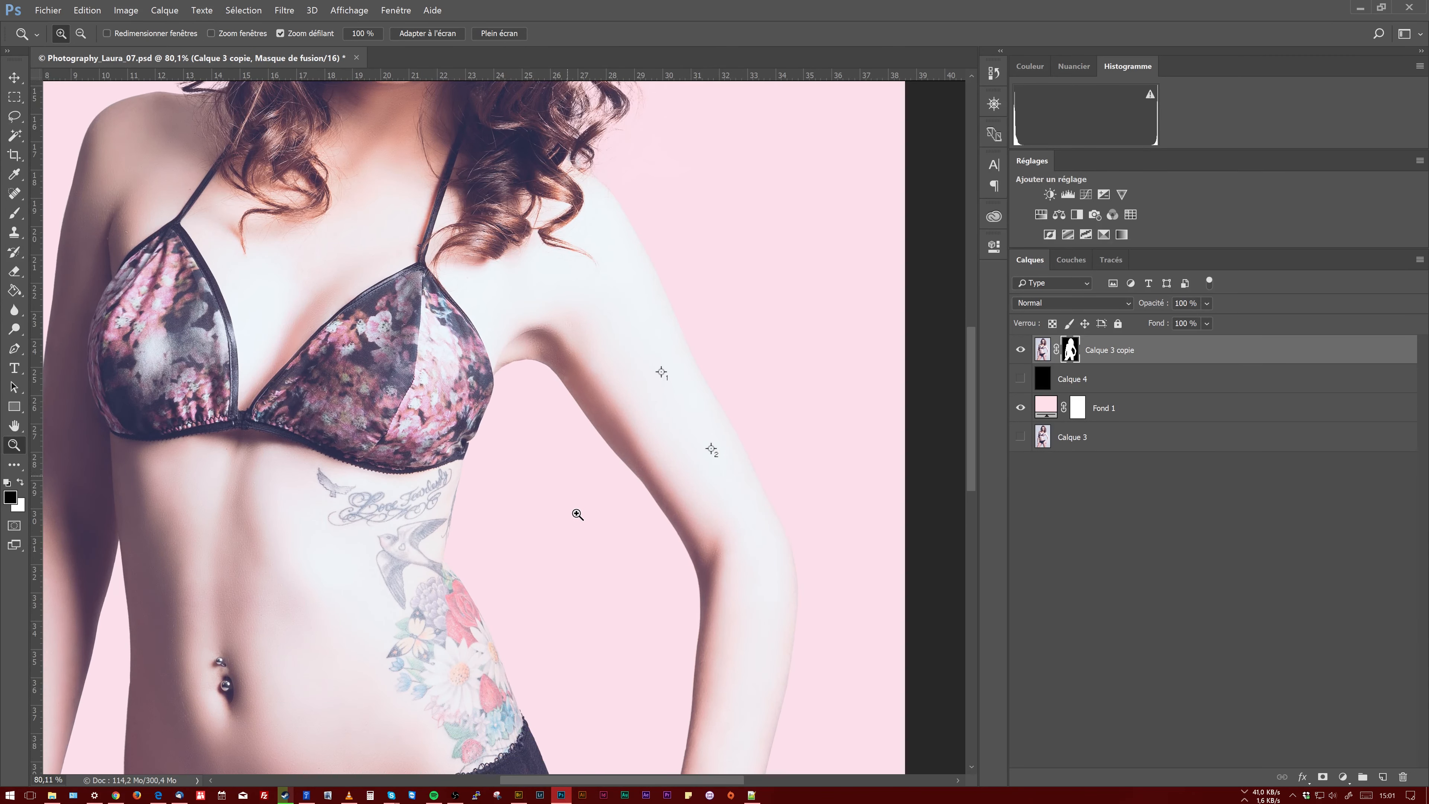
scroll(577, 514, "down", 10)
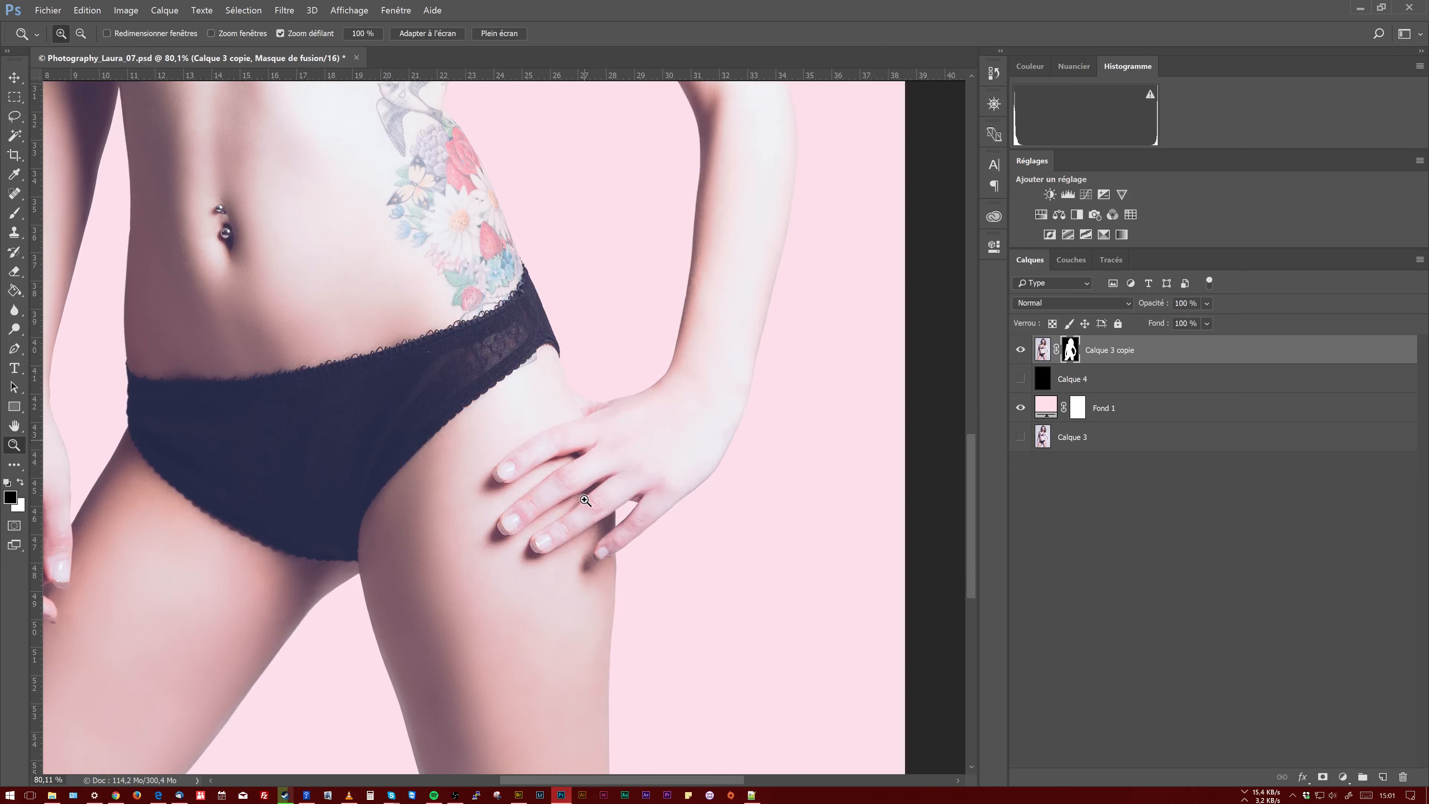
scroll(585, 500, "down", 2)
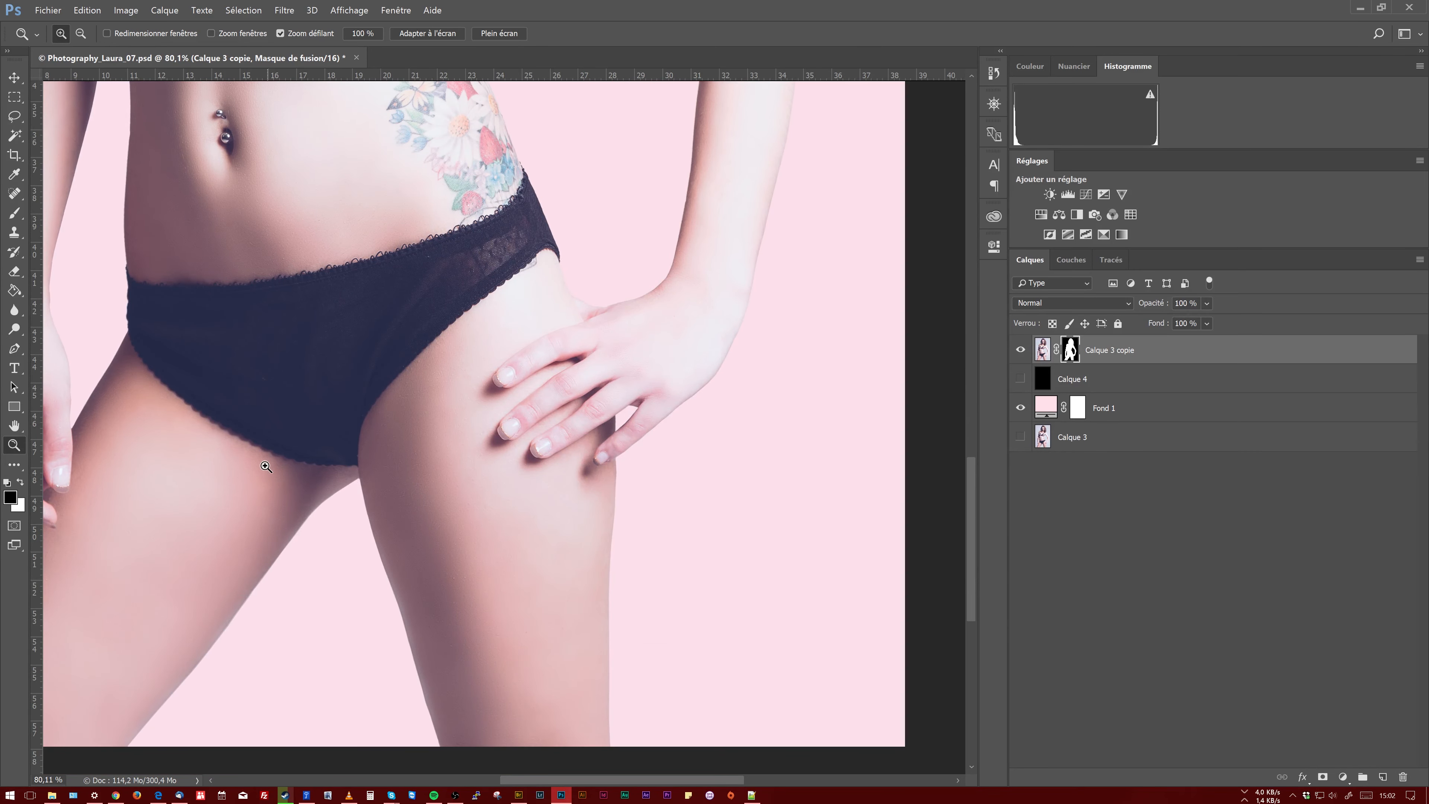
left_click_drag(552, 778, 482, 780)
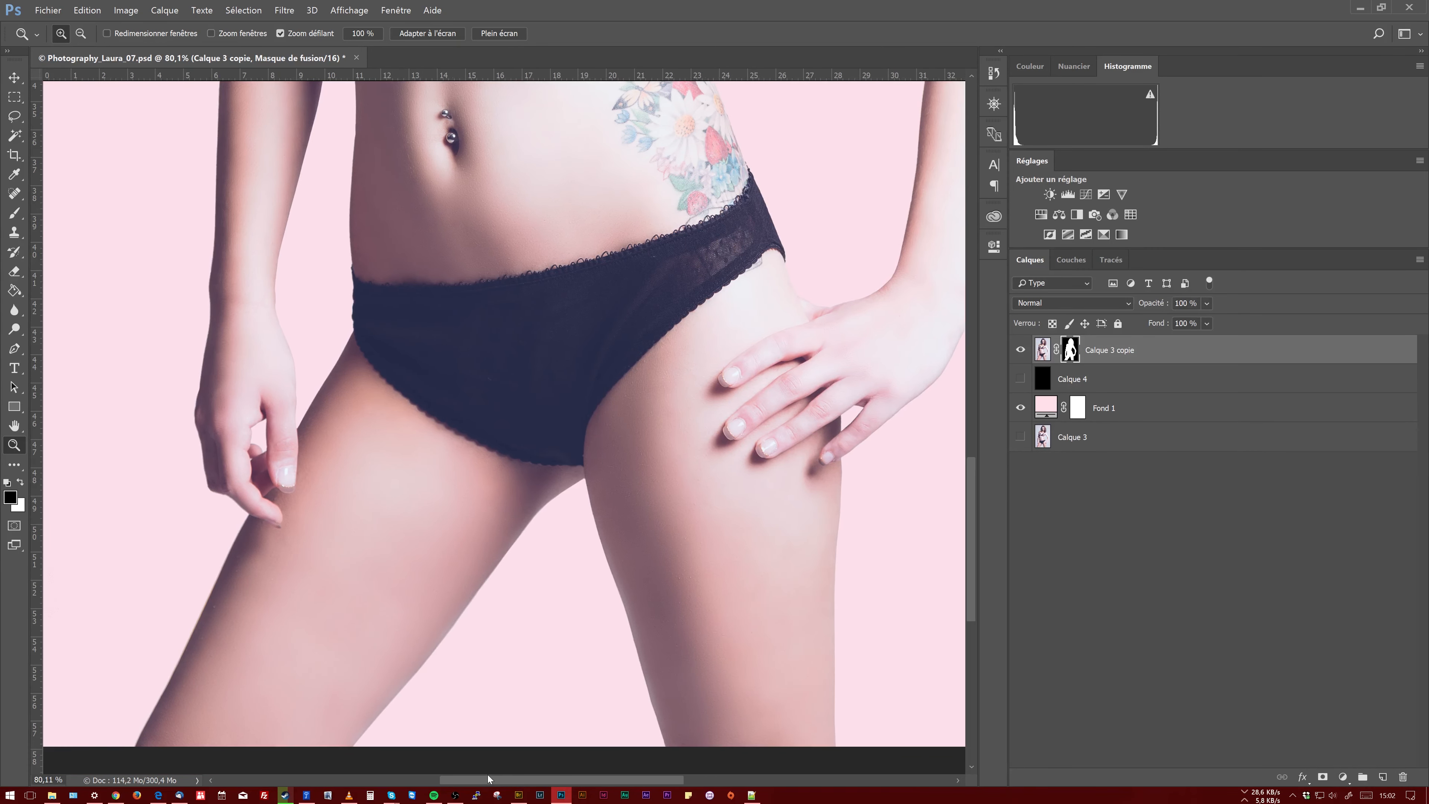
scroll(526, 593, "up", 4)
scroll(527, 607, "up", 3)
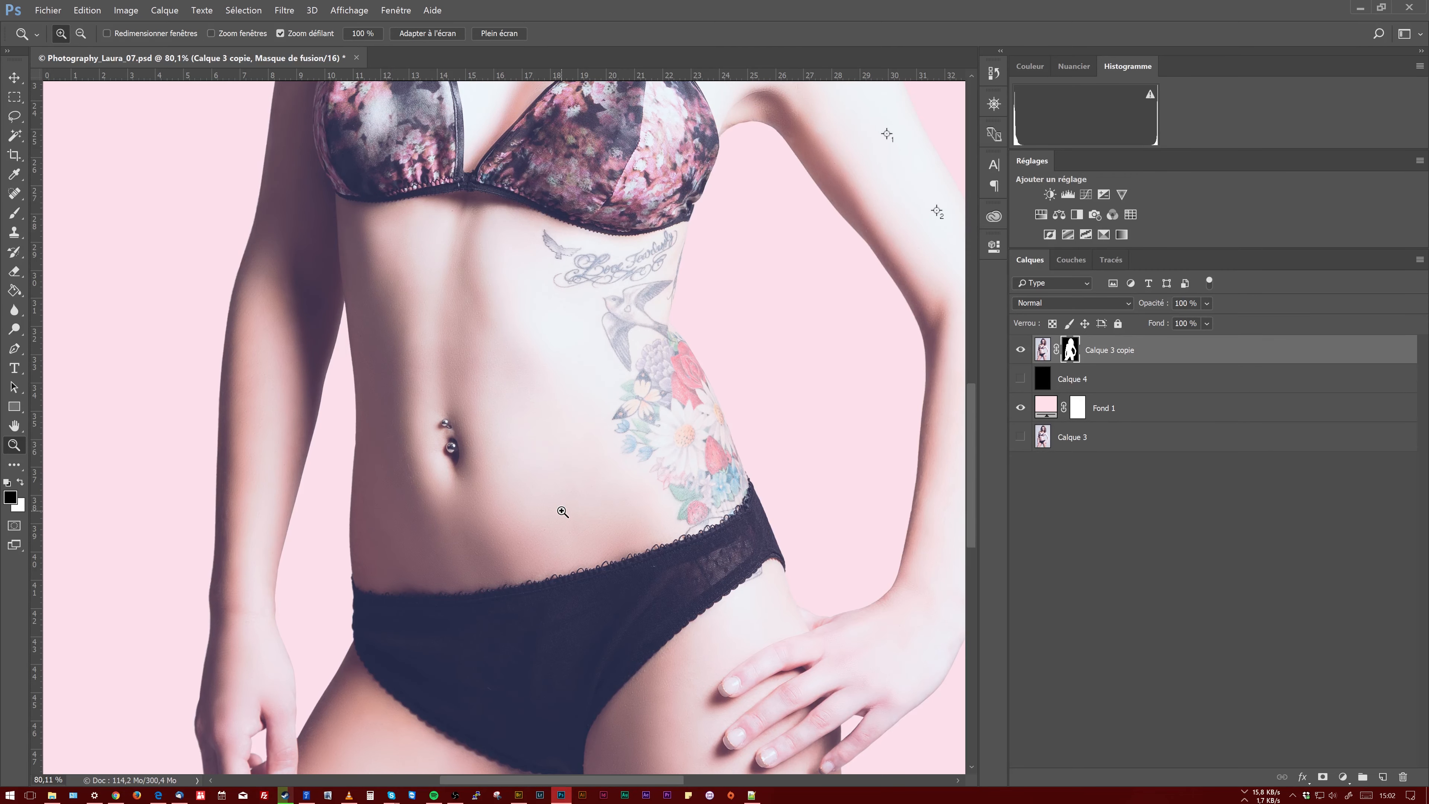
scroll(563, 511, "up", 3)
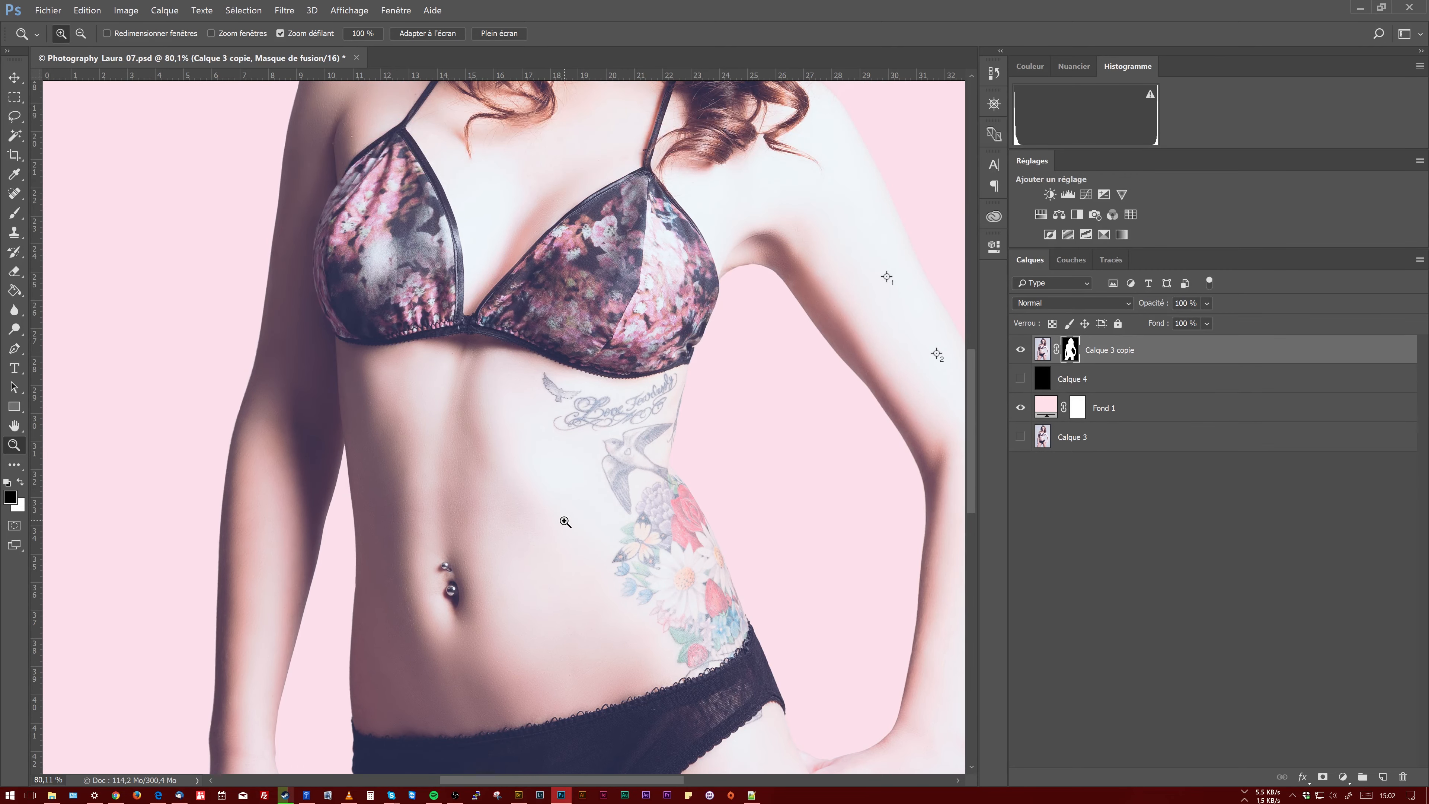
Inspect the cutout's torso and waist edges on pink at 100% zoom and return to a wider view of the model
left_click(565, 522)
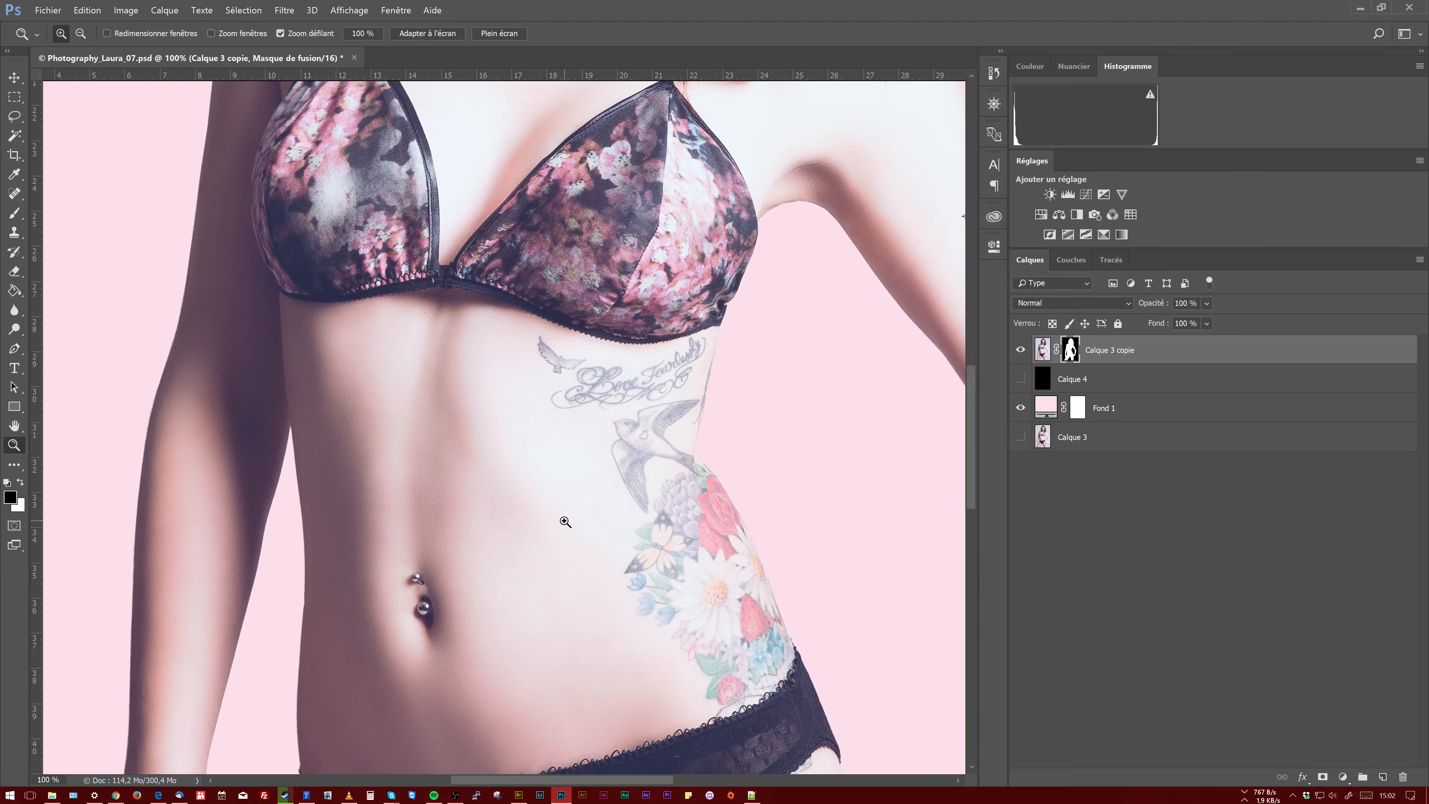
scroll(788, 512, "up", 4)
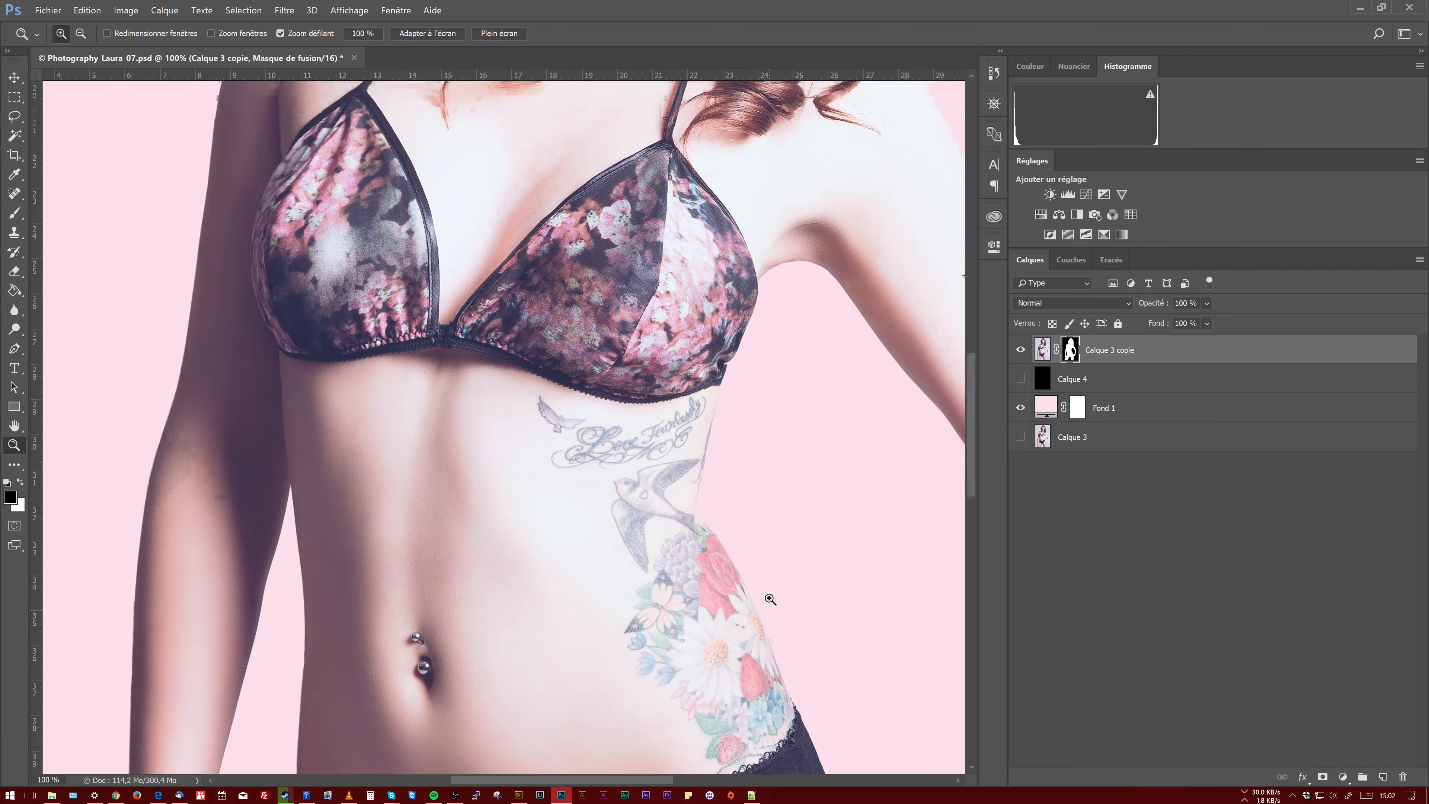
mouse_move(972, 407)
left_mouse_down()
mouse_move(969, 577)
mouse_move(987, 256)
mouse_move(985, 401)
left_mouse_up()
left_click_drag(563, 374, 517, 470)
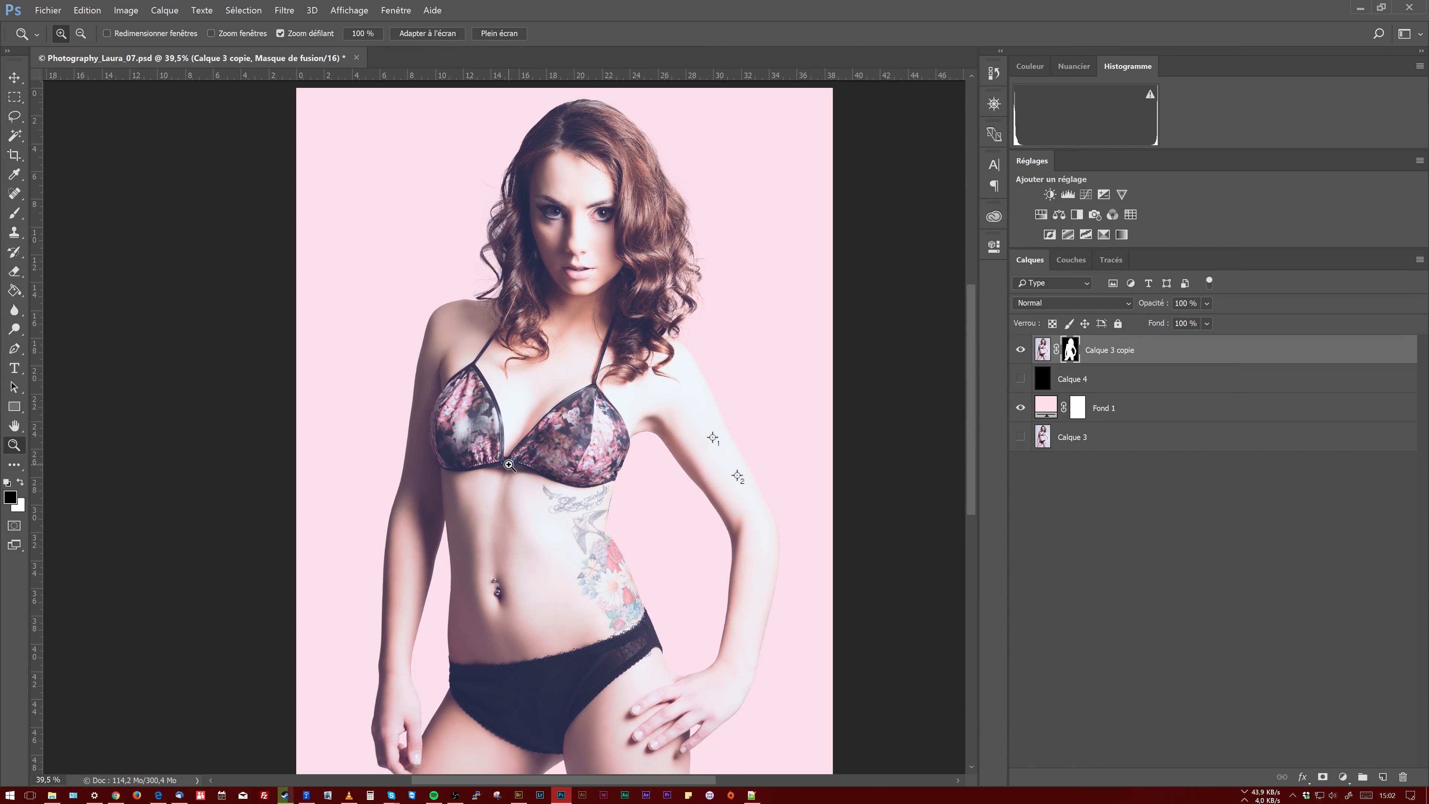
Switch to the web browser and look through the photographer's portfolio page for the Suicide Girl series
left_click(158, 795)
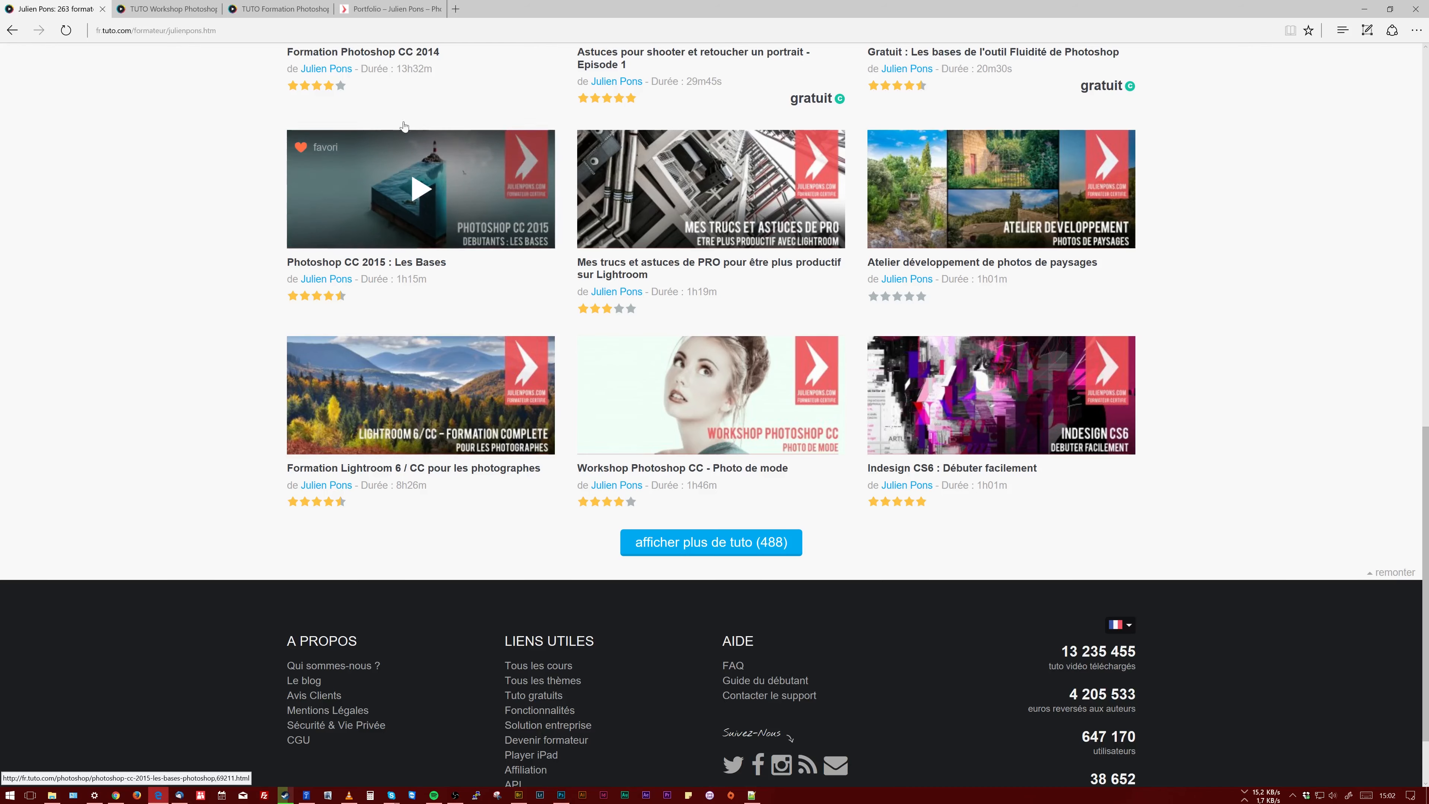
left_click(347, 12)
scroll(507, 297, "down", 15)
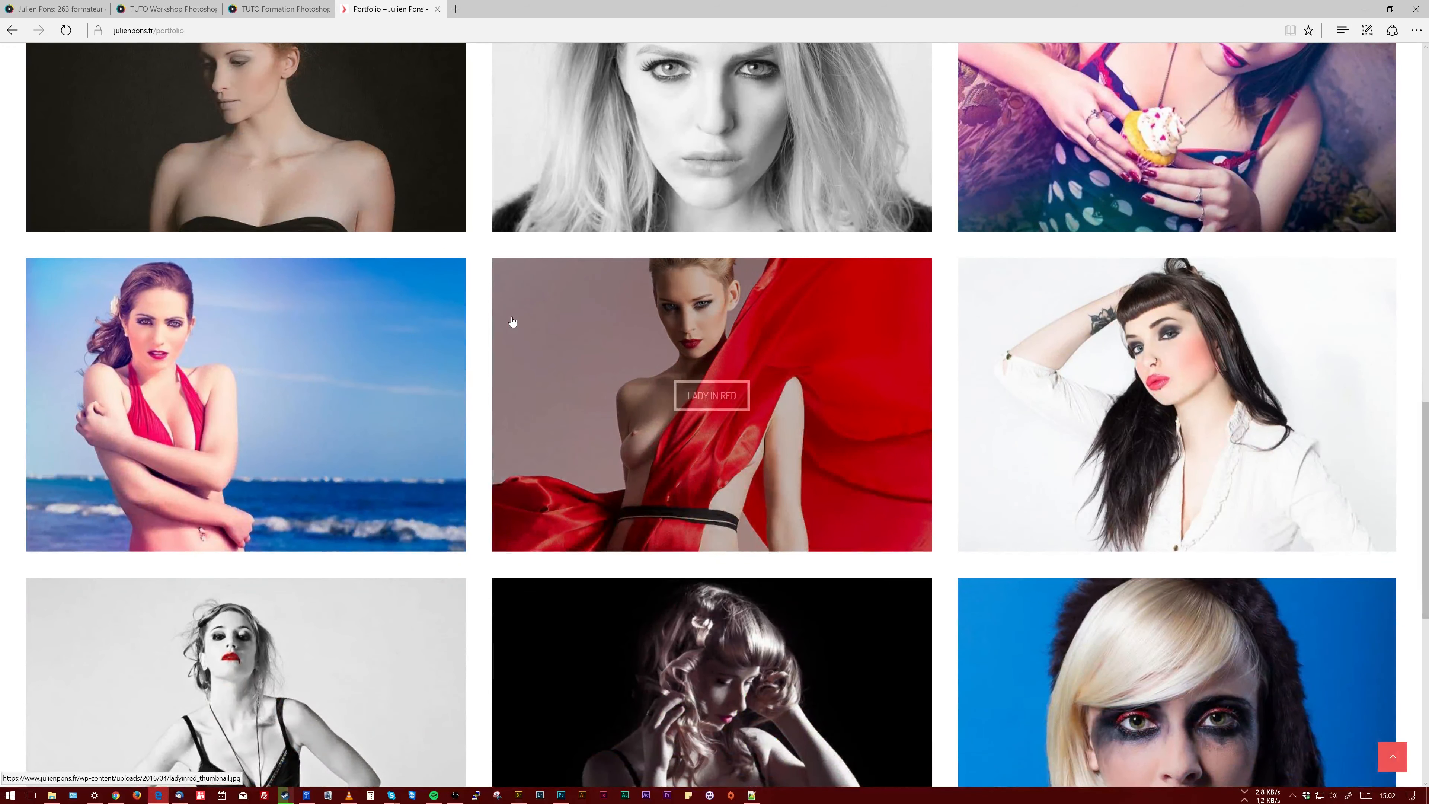
scroll(512, 322, "up", 15)
scroll(516, 322, "down", 8)
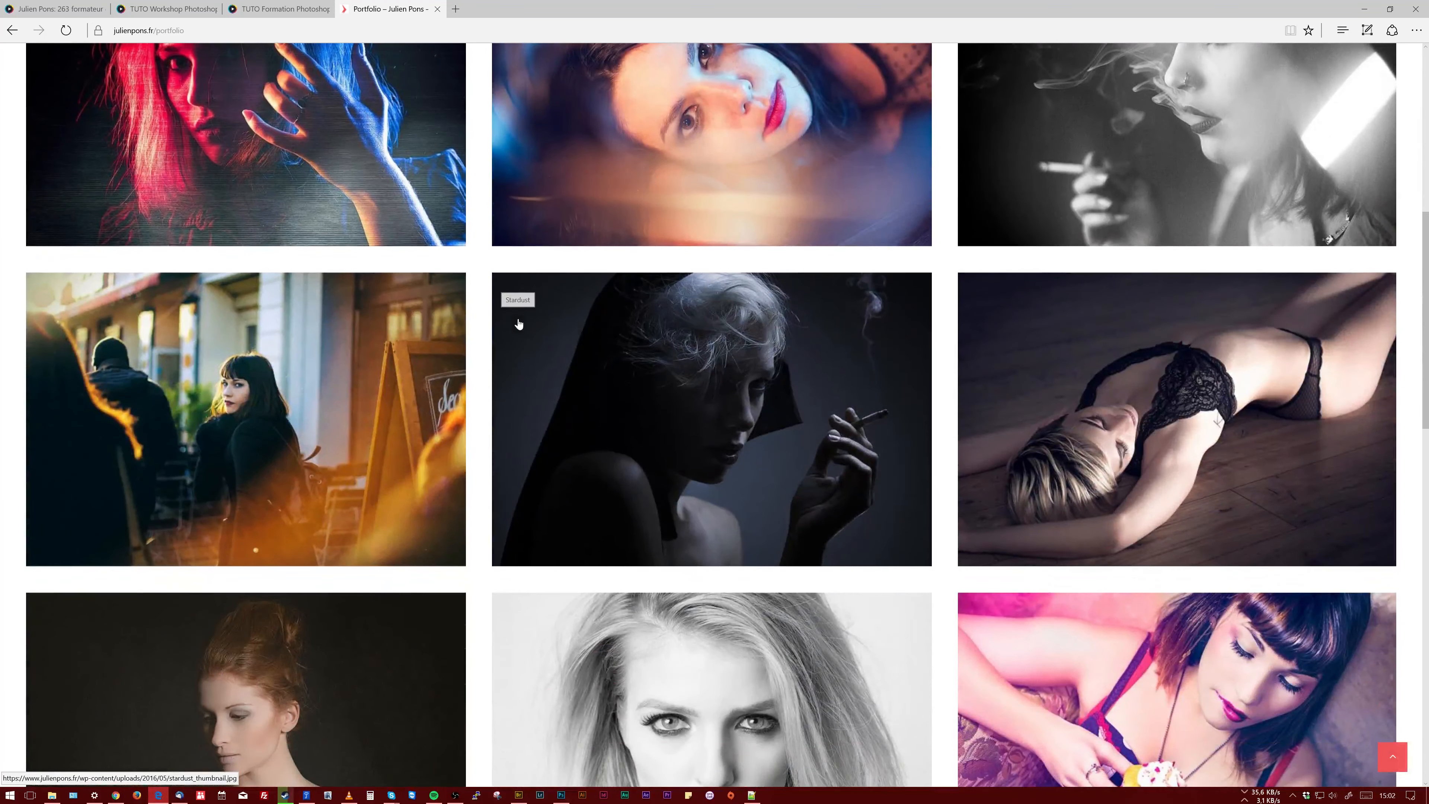
scroll(506, 332, "down", 4)
scroll(450, 309, "down", 10)
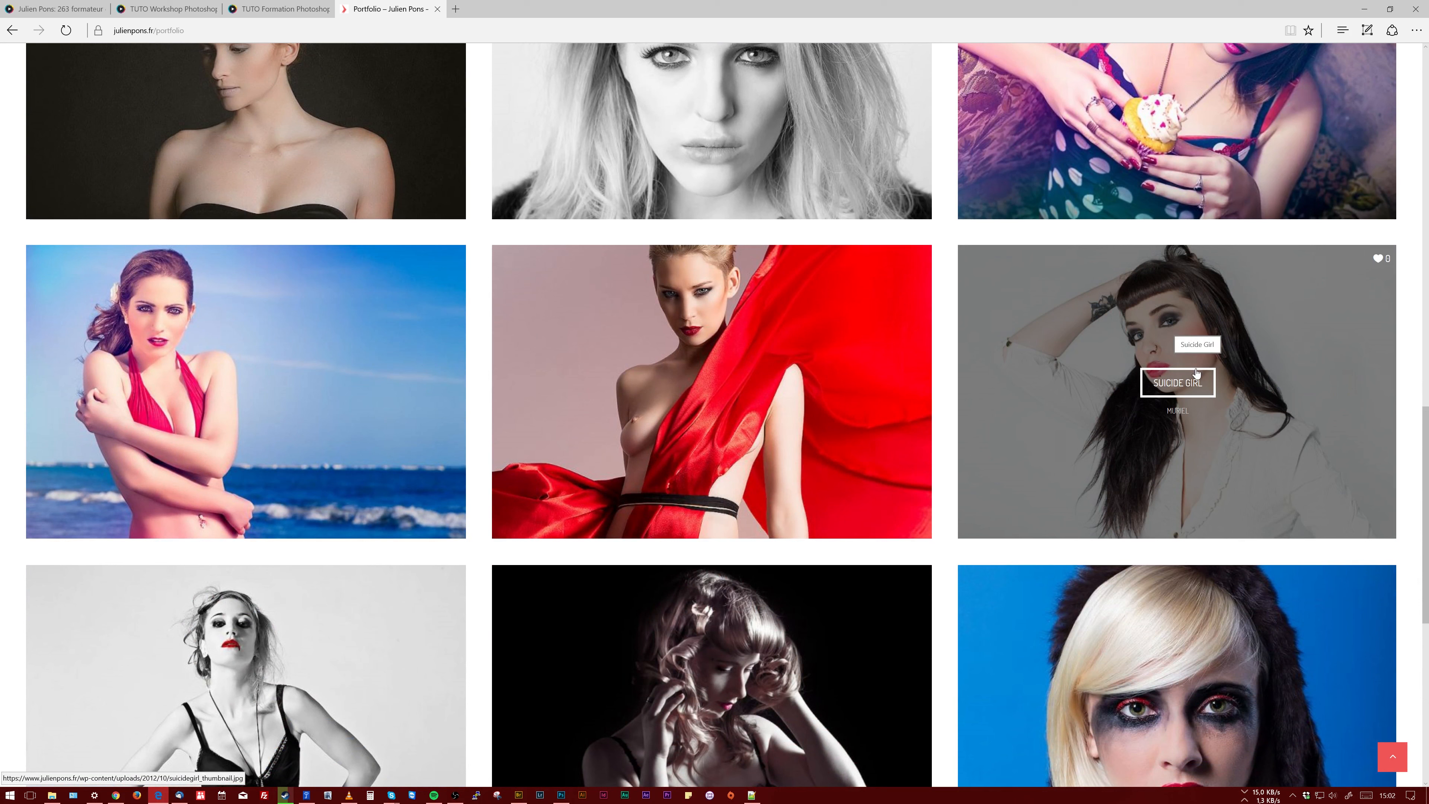
Open the Suicide Girl series and compare the model's hair and edges on white in both photos
left_click(1178, 388)
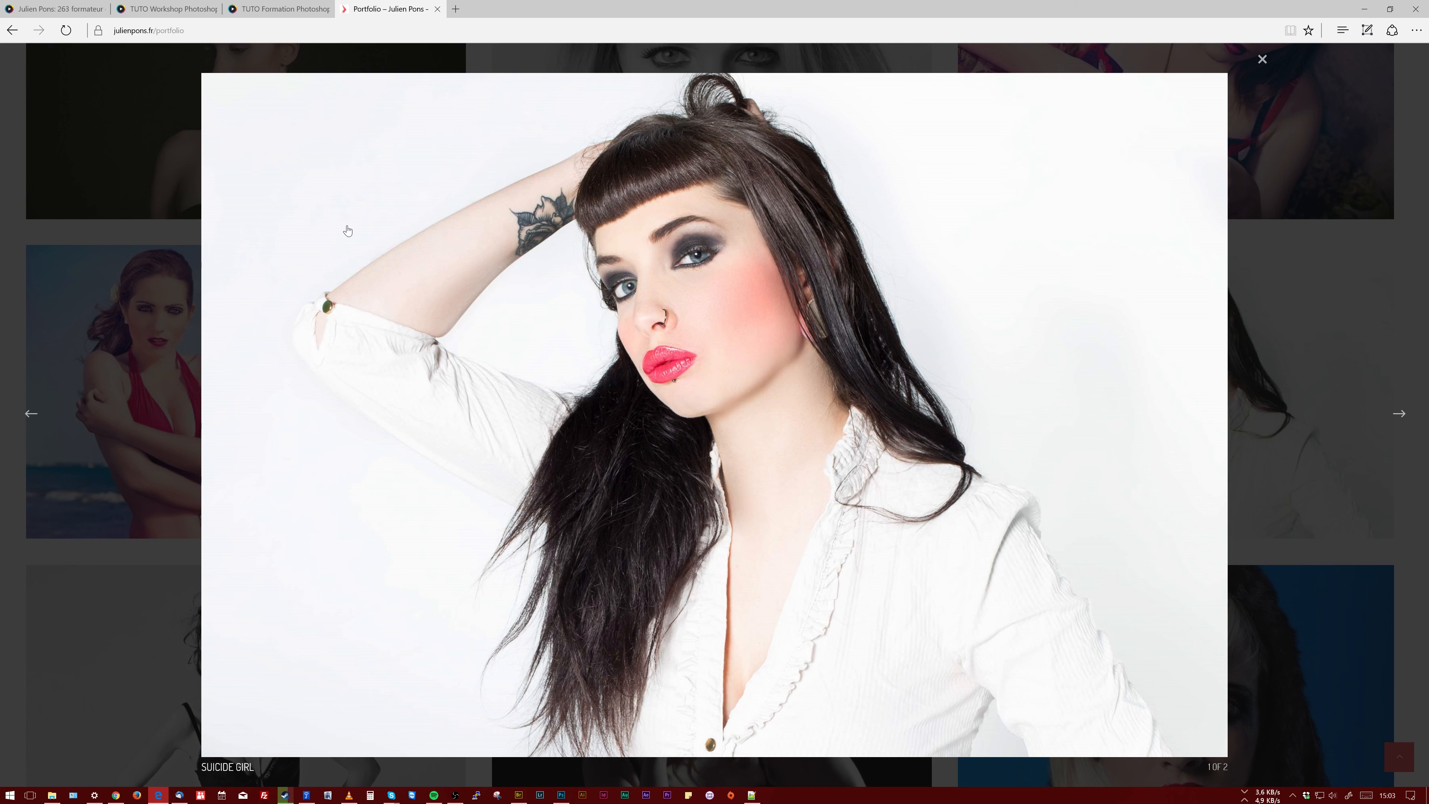
left_click(1399, 414)
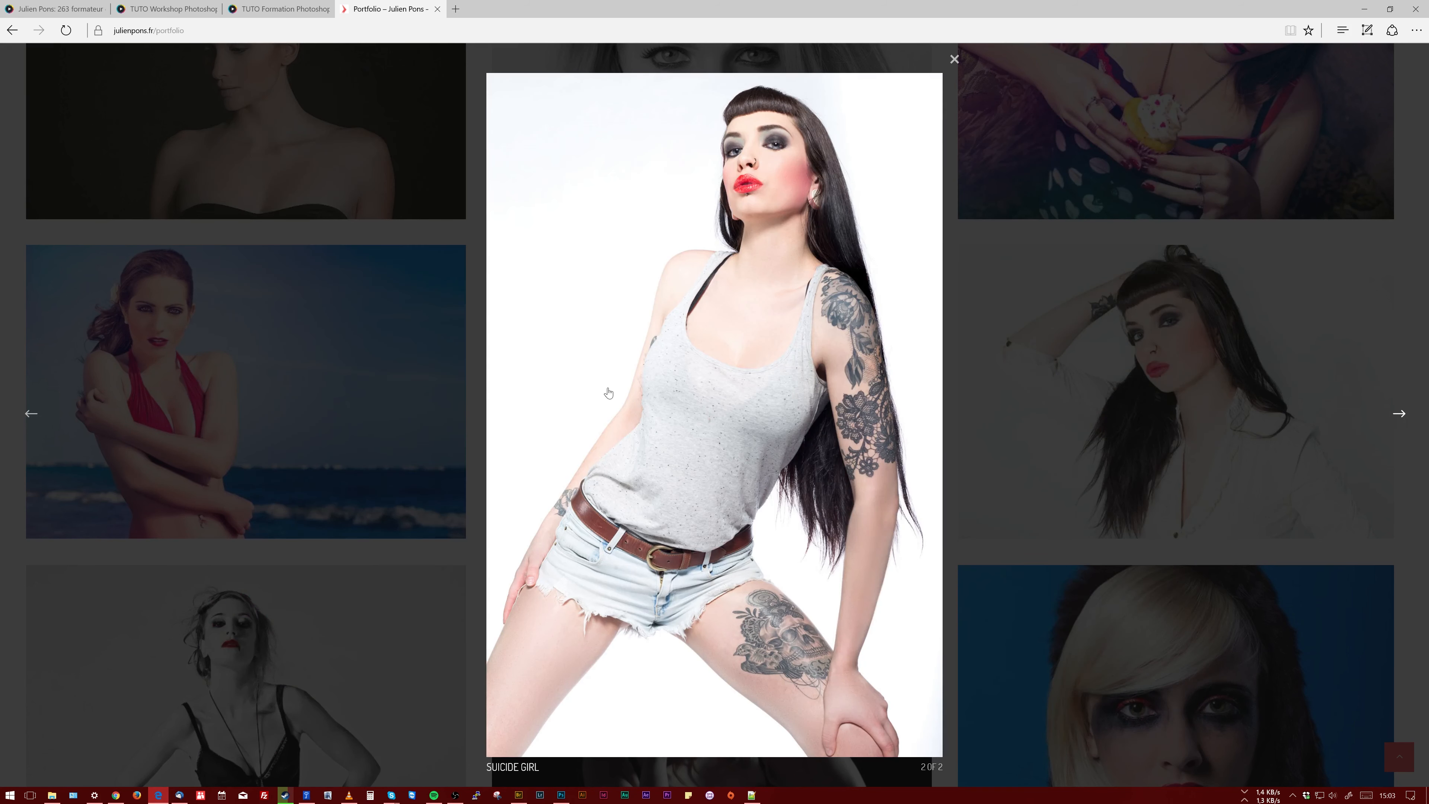
left_click(31, 414)
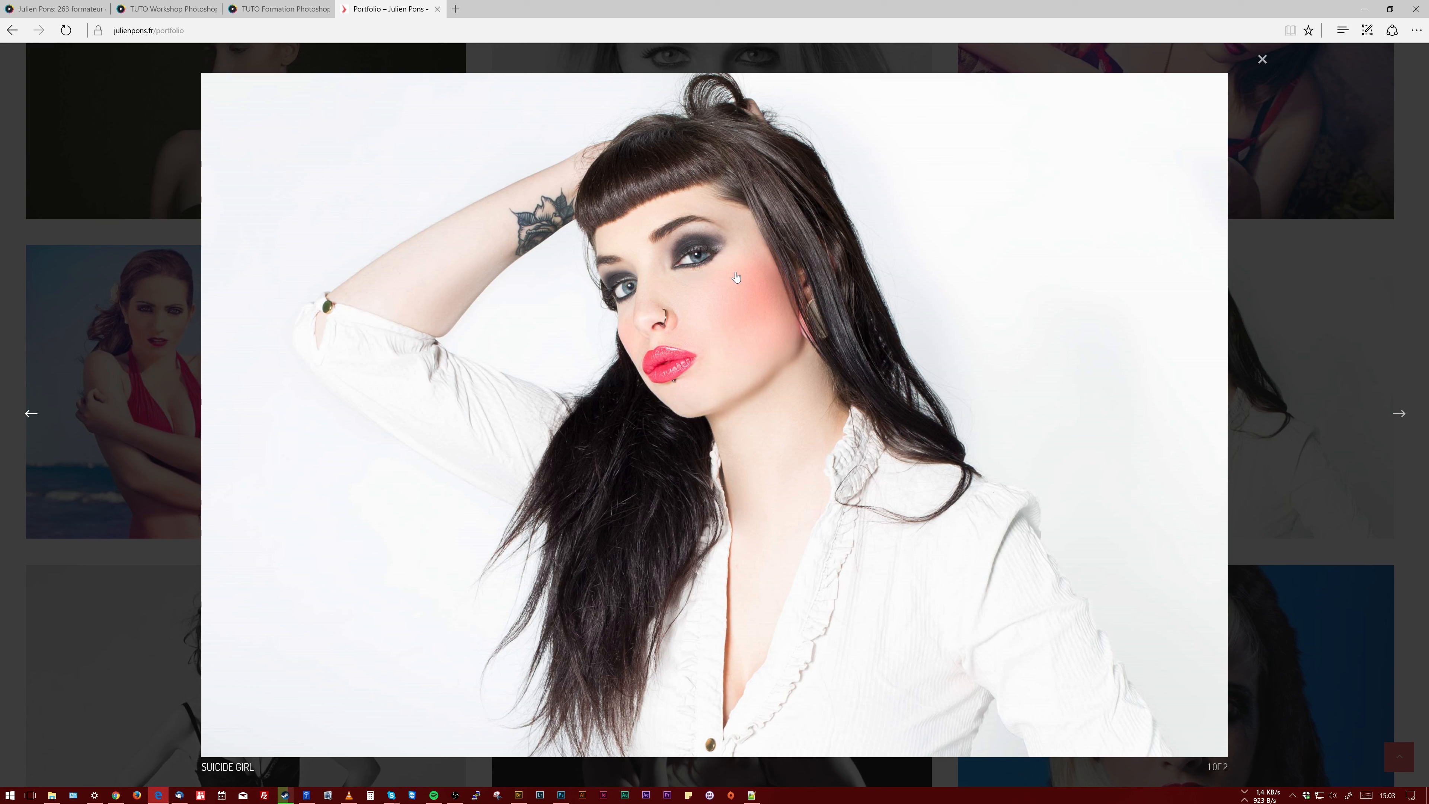
Switch back to Photoshop and check the image's pixel dimensions and resolution without changing them
left_click(561, 795)
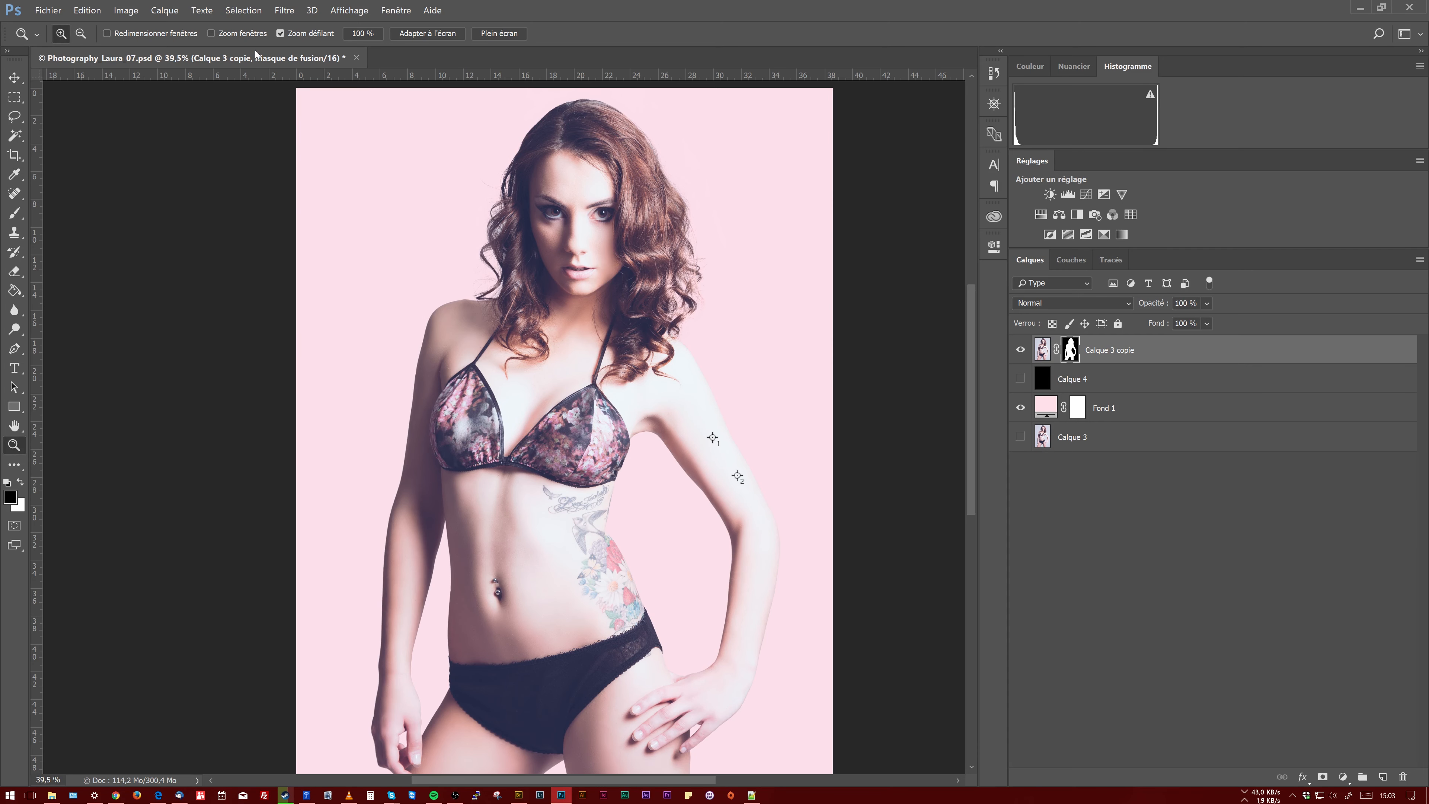
left_click(126, 10)
left_click(169, 92)
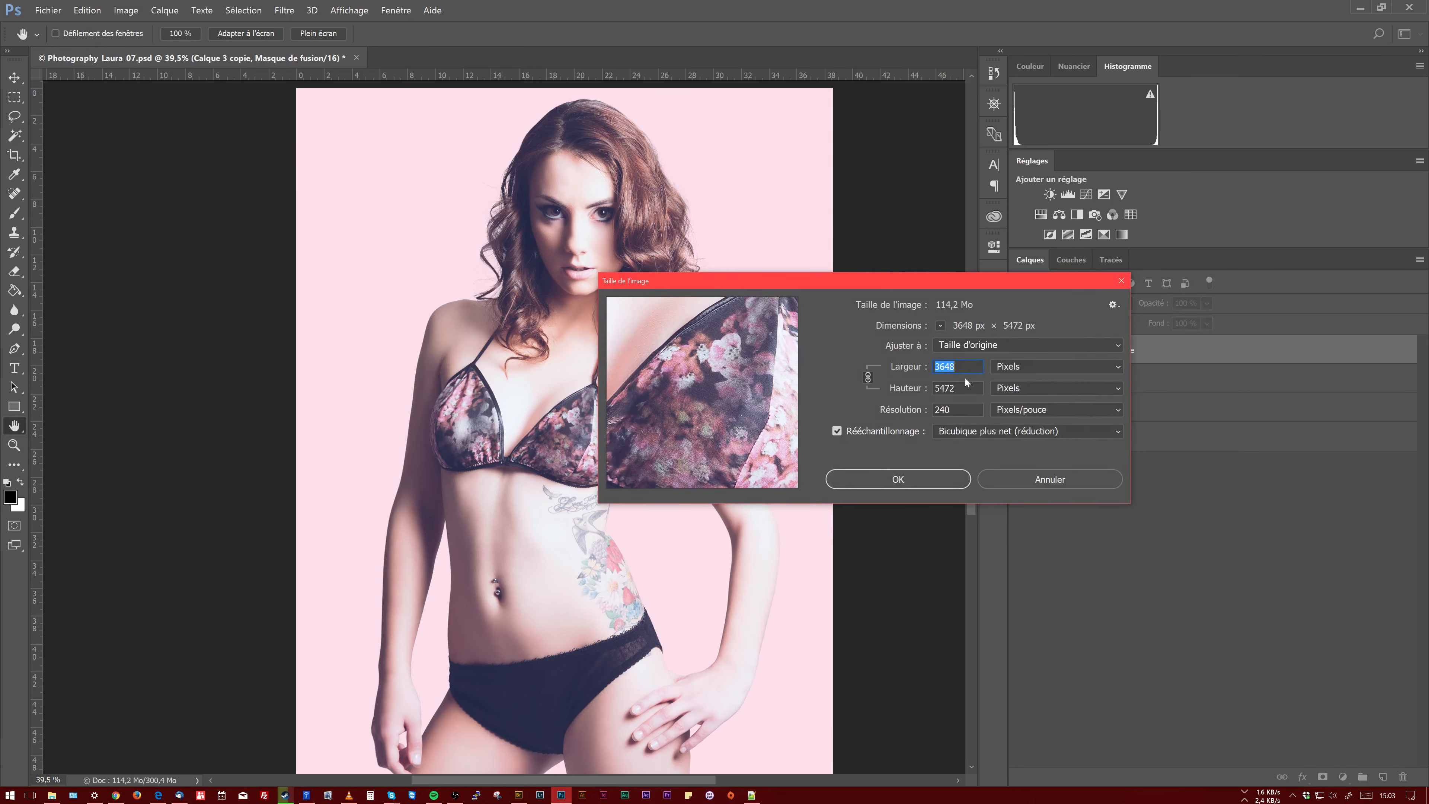
key("Tab")
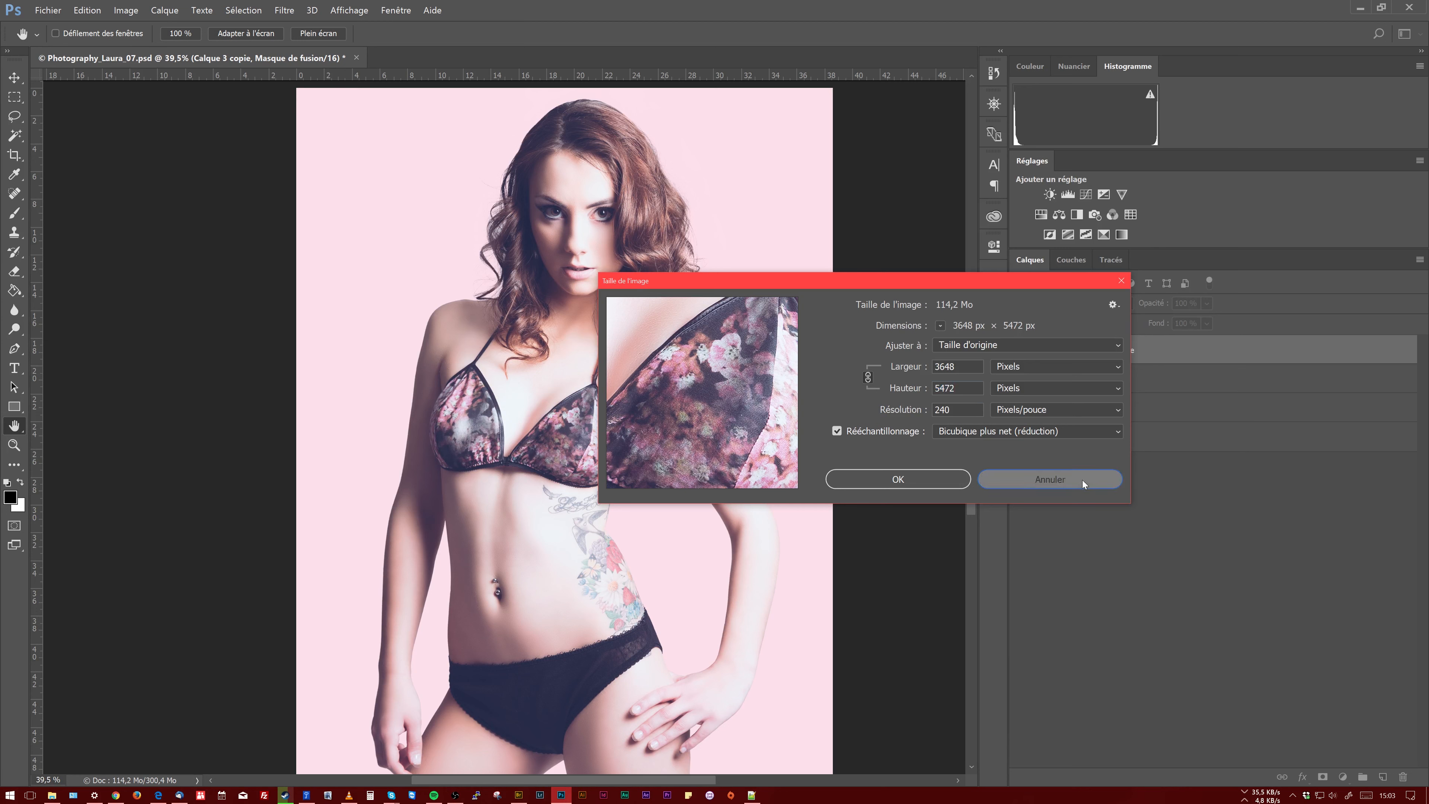
left_click(1050, 479)
key("z")
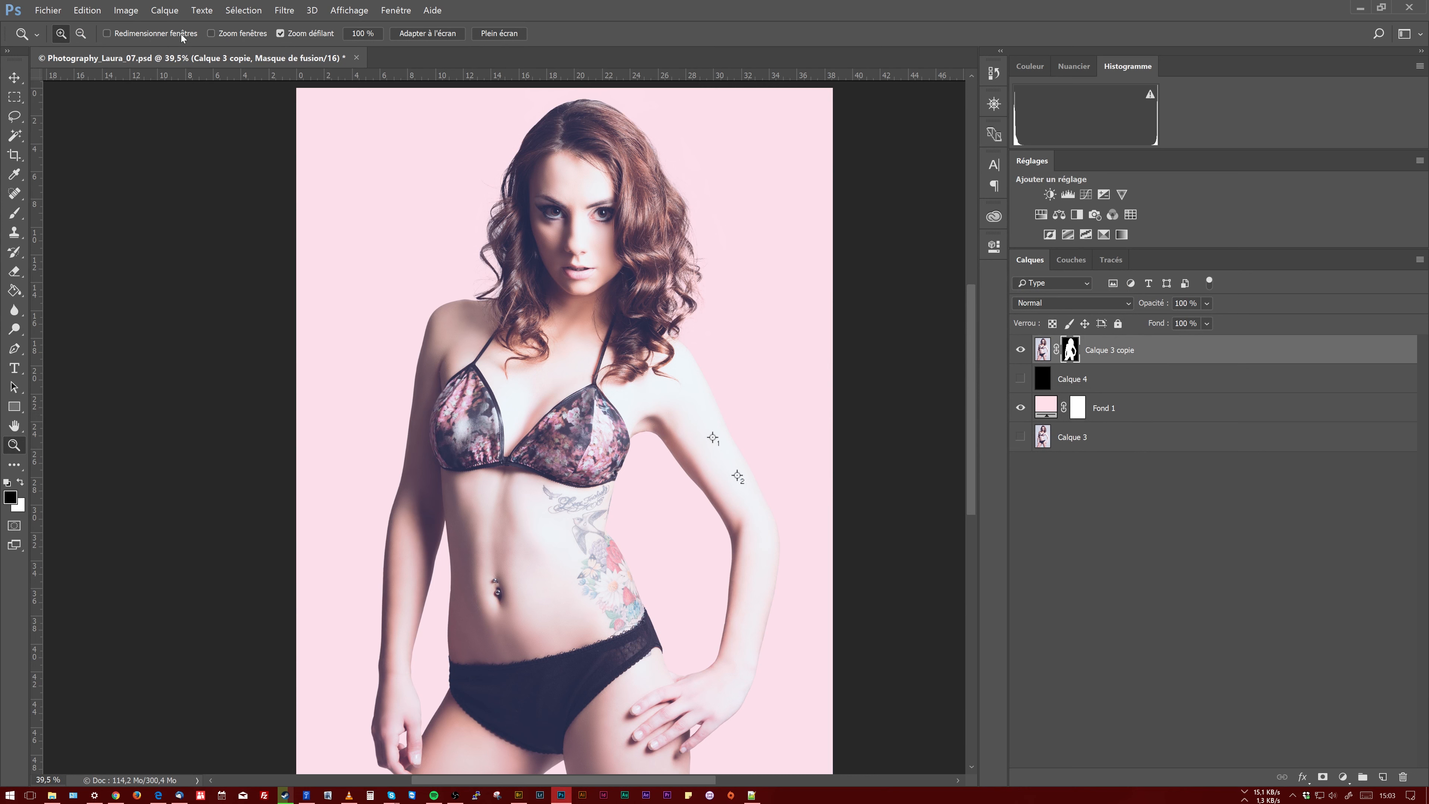
Resample the image to a resolution of 72 pixels/inch and view the reduced cutout at 100% zoom
left_click(126, 11)
left_click(169, 92)
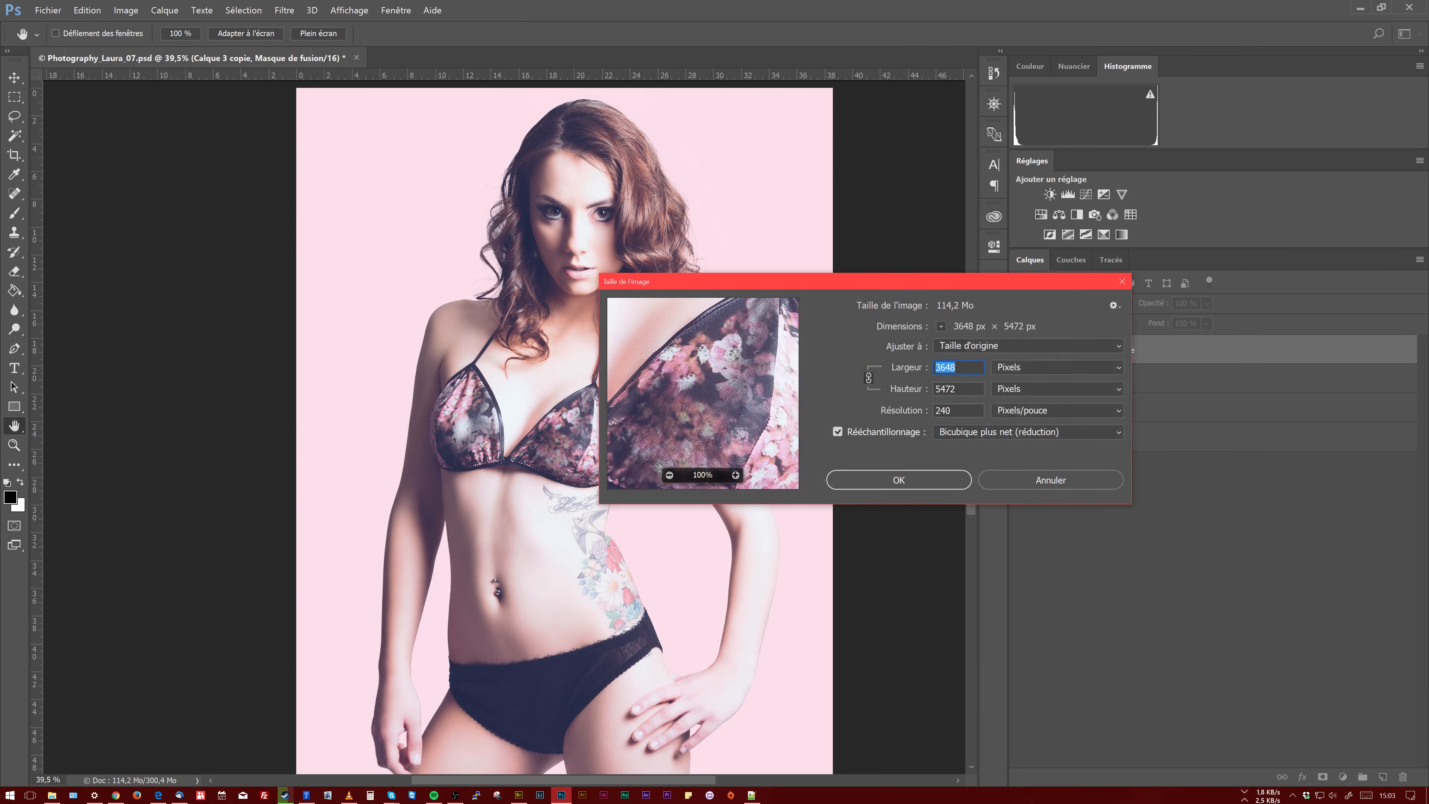
key("Tab")
key("Tab")
type("72")
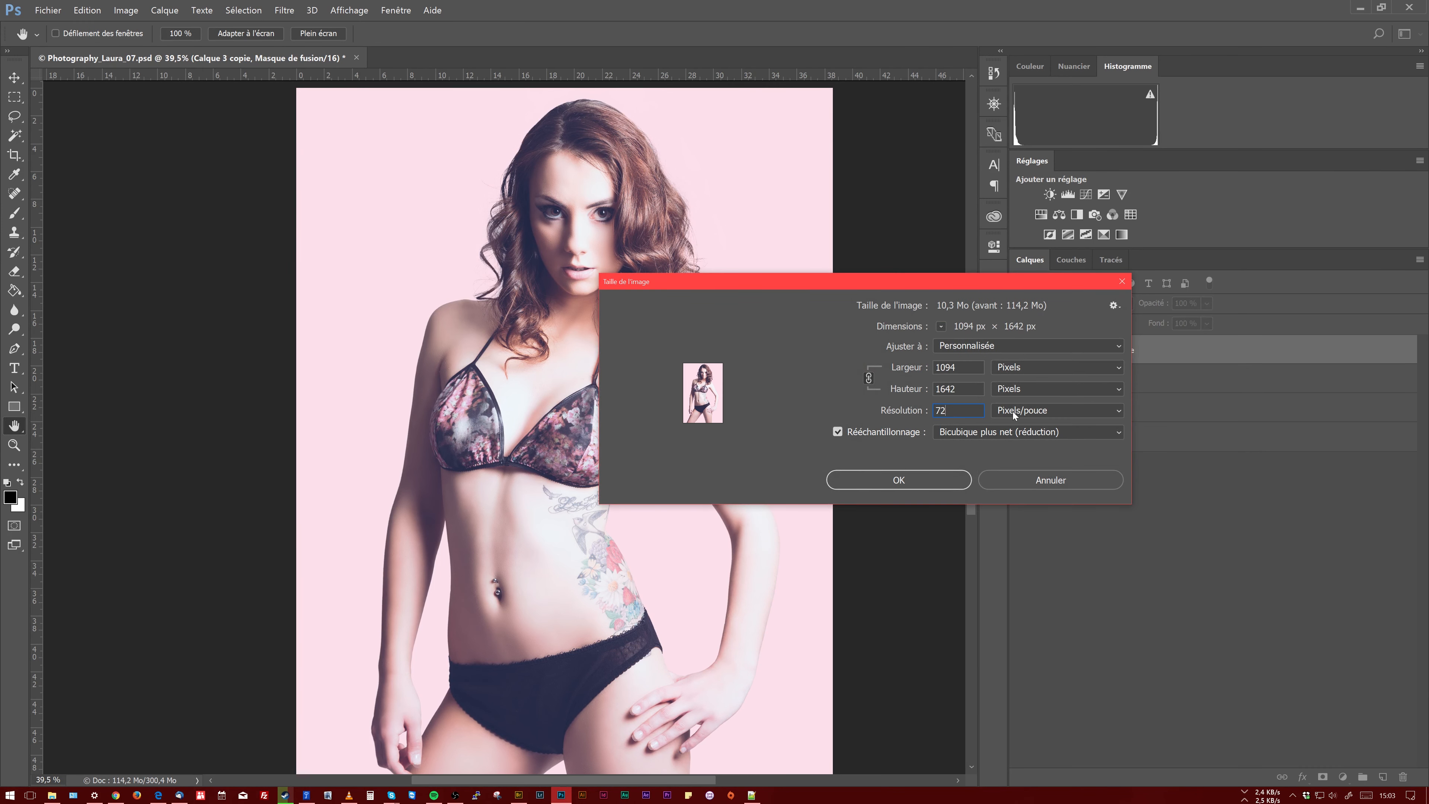
key("shift+Tab")
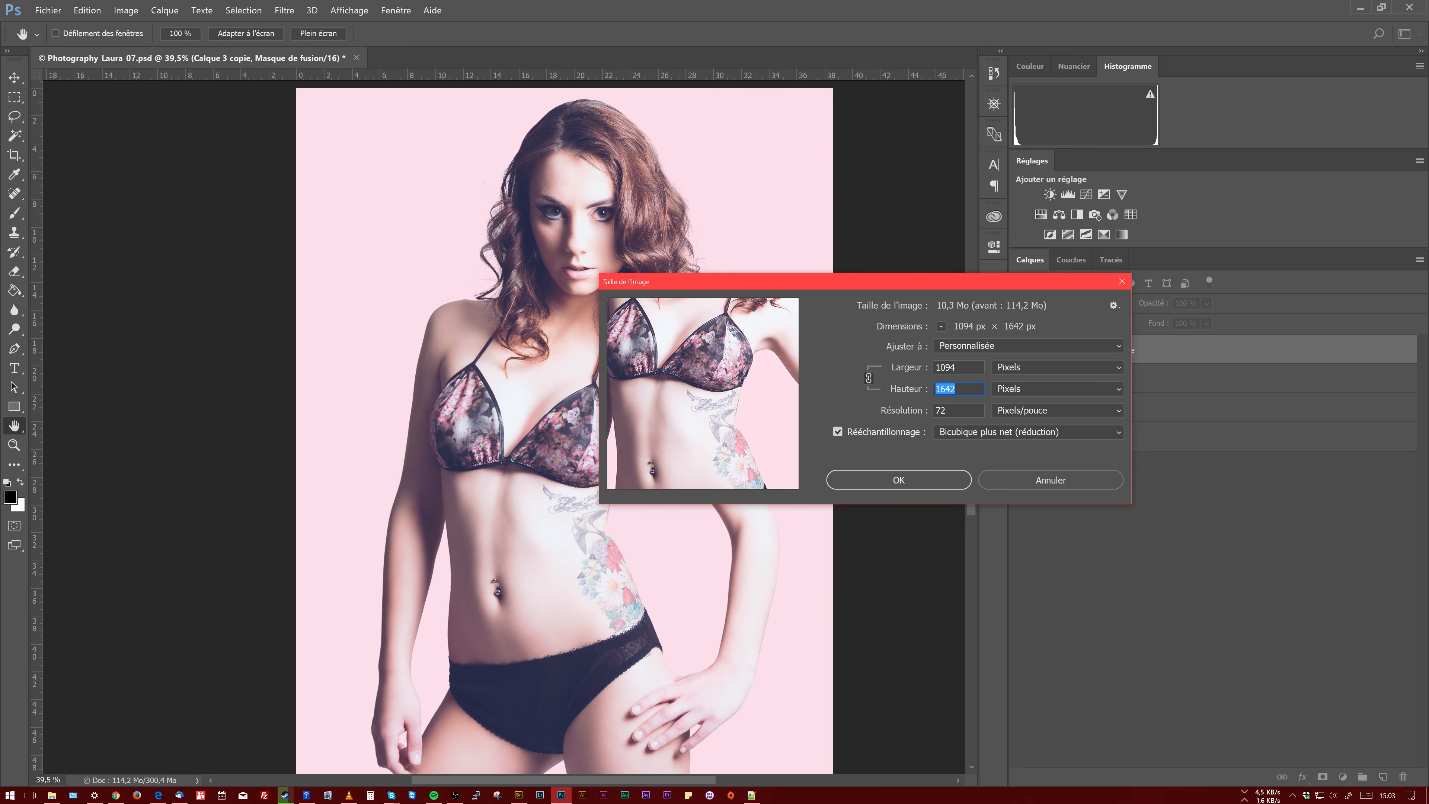
left_click(880, 478)
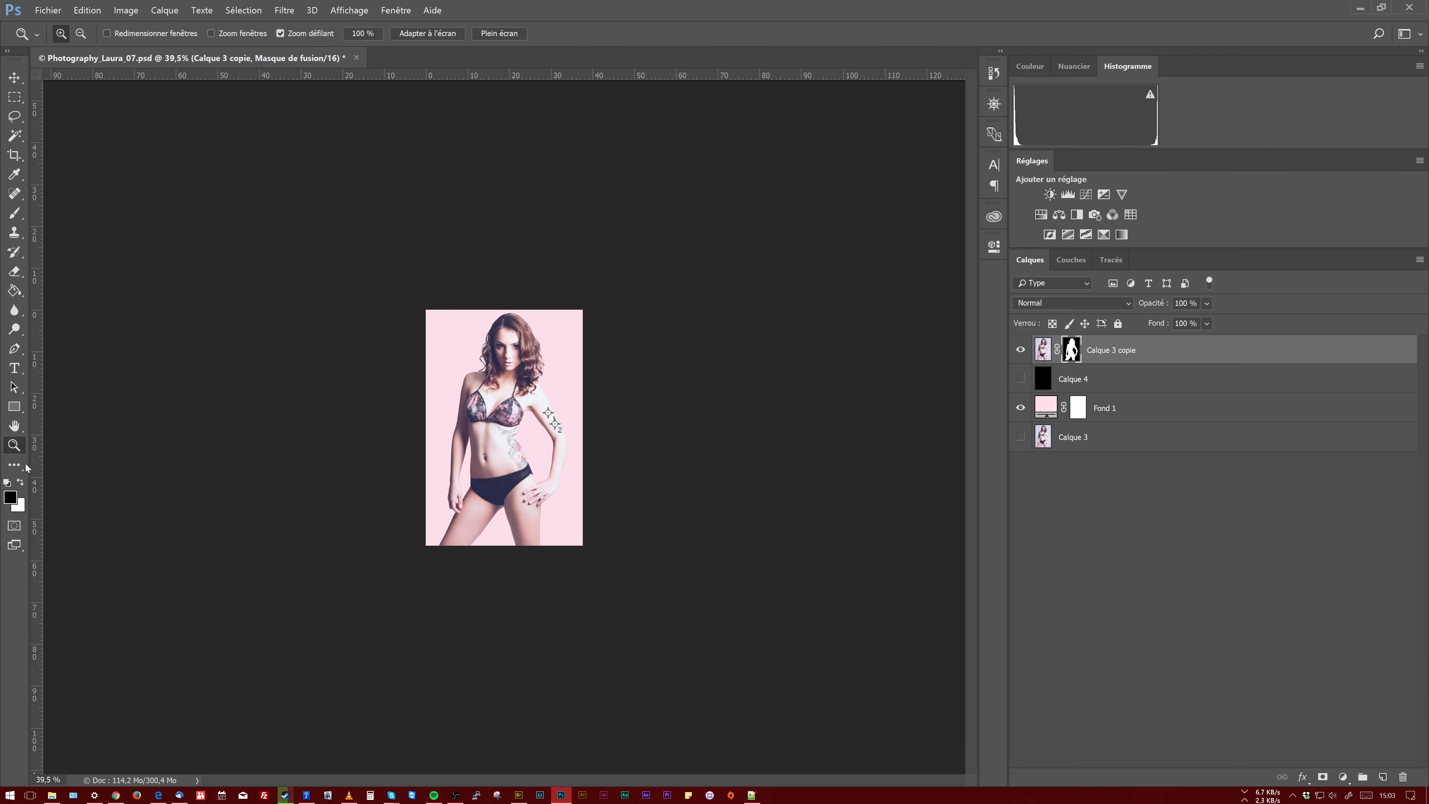
double_click(15, 448)
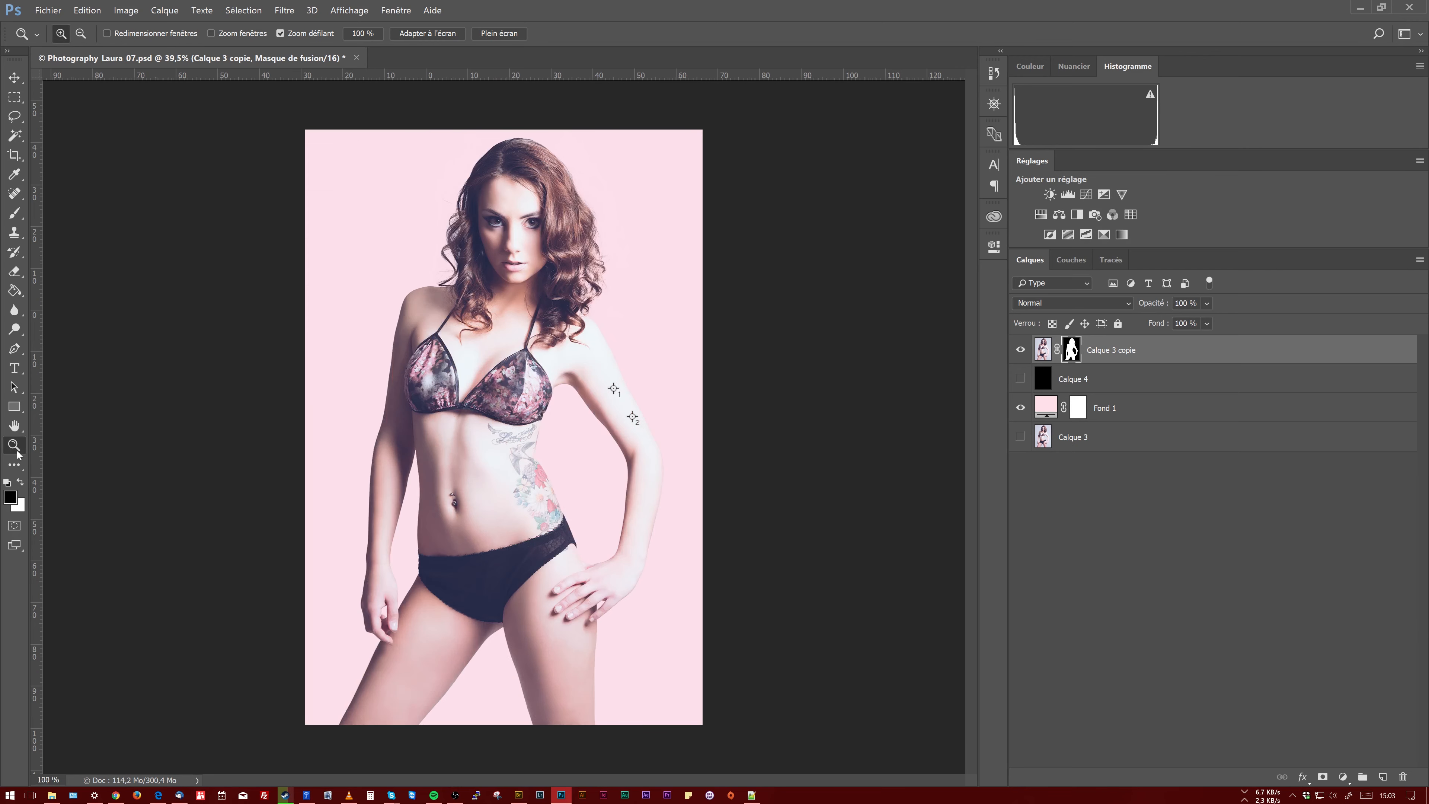